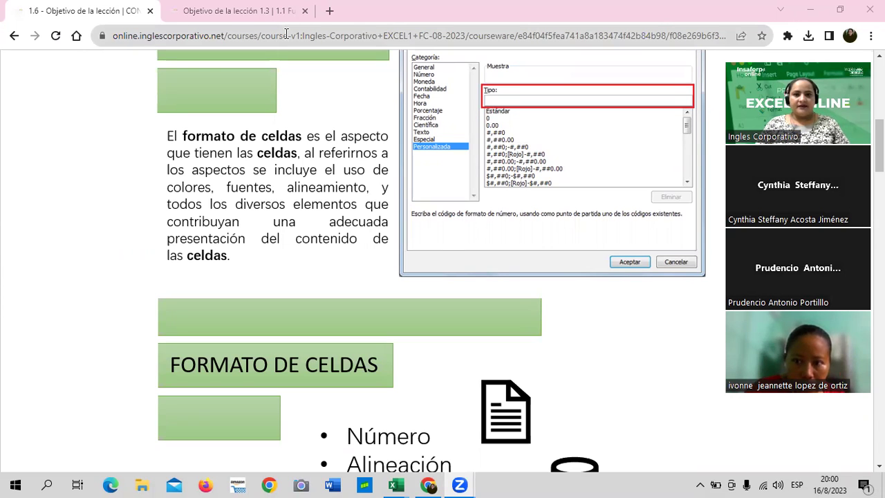
Leave the cell-formats lesson and bring the '1.3 Formatos propios' Excel workbook to the front.
scroll(240, 332, "up", 5)
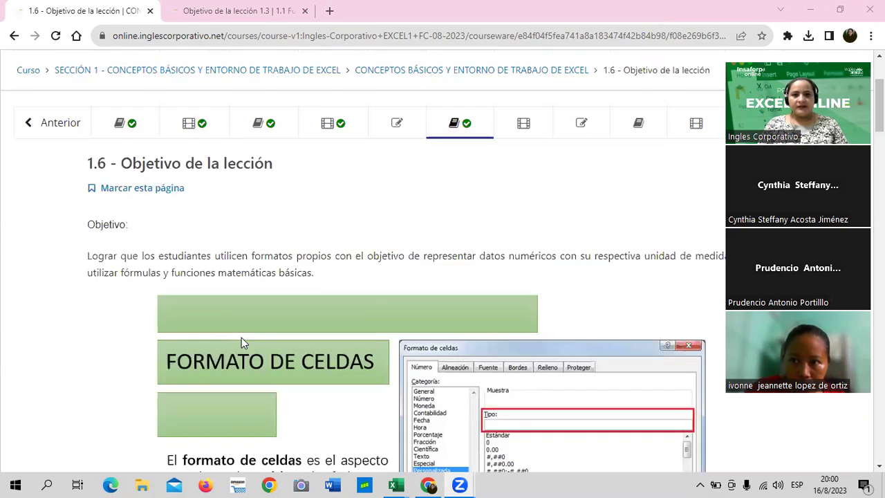
scroll(241, 337, "down", 2)
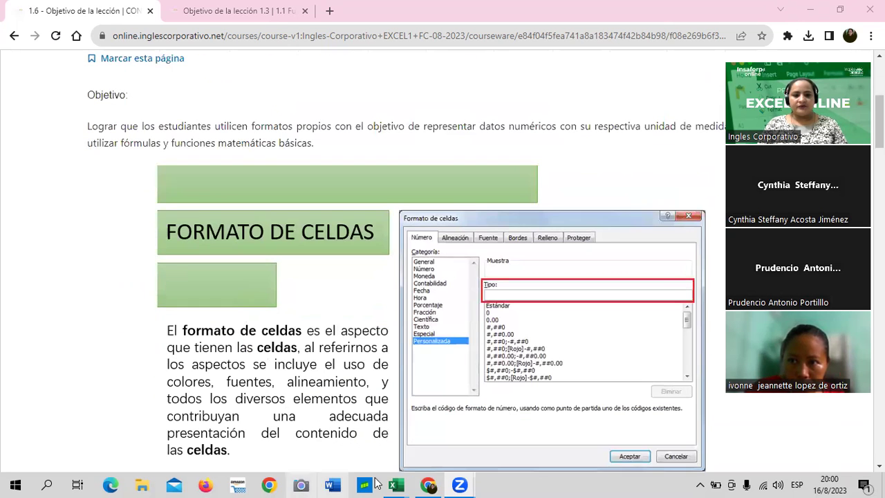
mouse_move(396, 484)
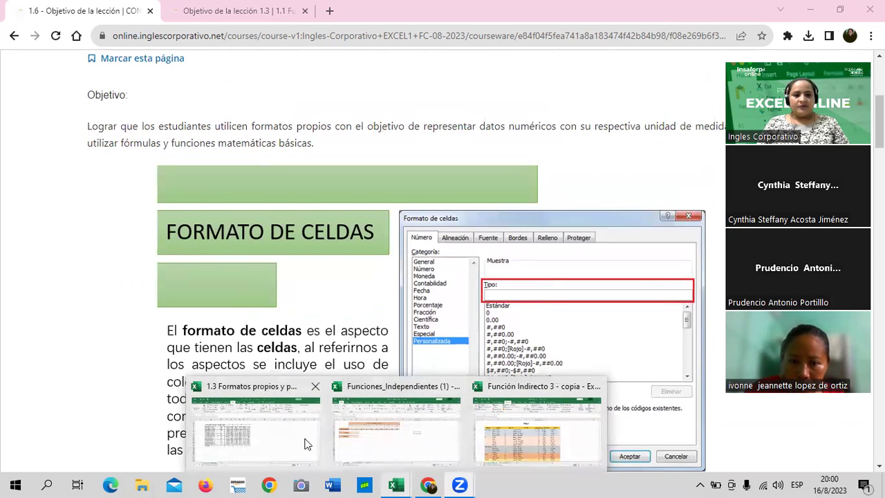
left_click(297, 442)
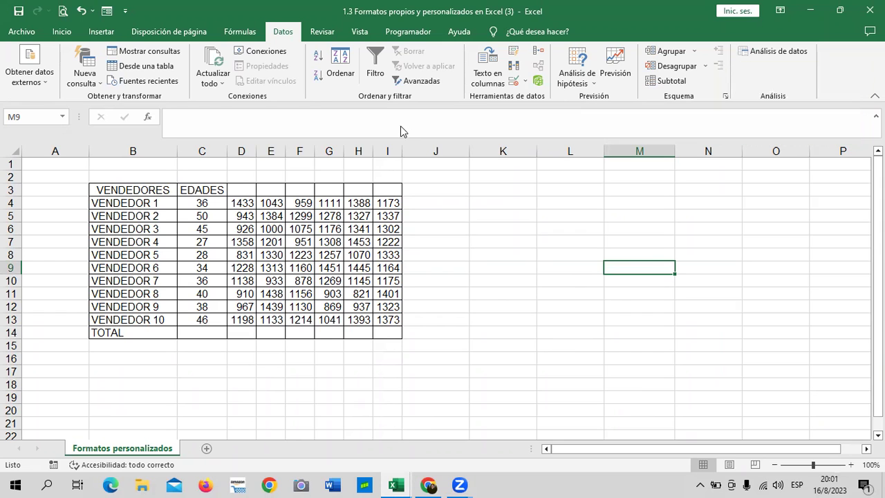
After reviewing the VENDEDORES and EDADES table, return to the lesson 1.6 course page.
key("alt+Tab")
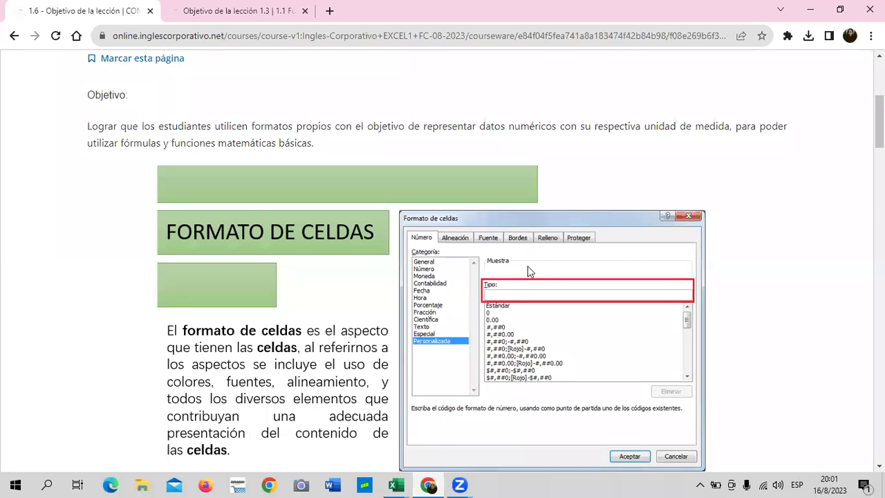
scroll(529, 271, "up", 2)
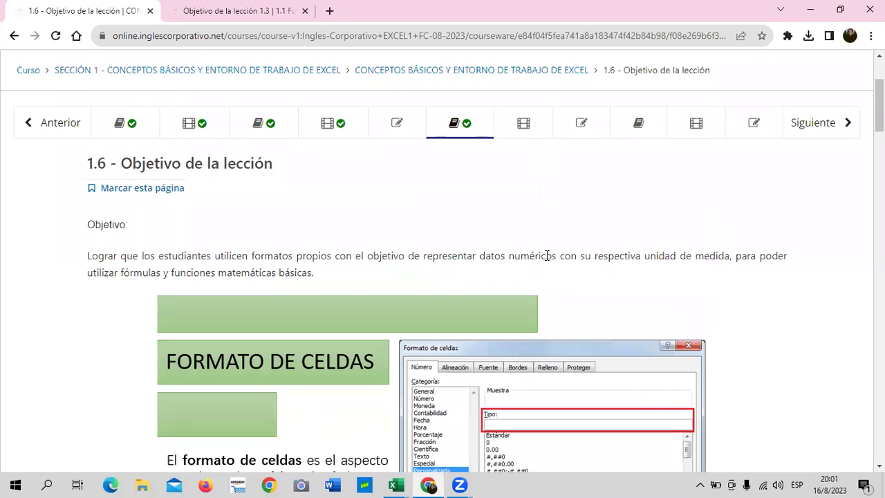
scroll(547, 256, "up", 1)
scroll(543, 252, "down", 3)
scroll(543, 252, "down", 5)
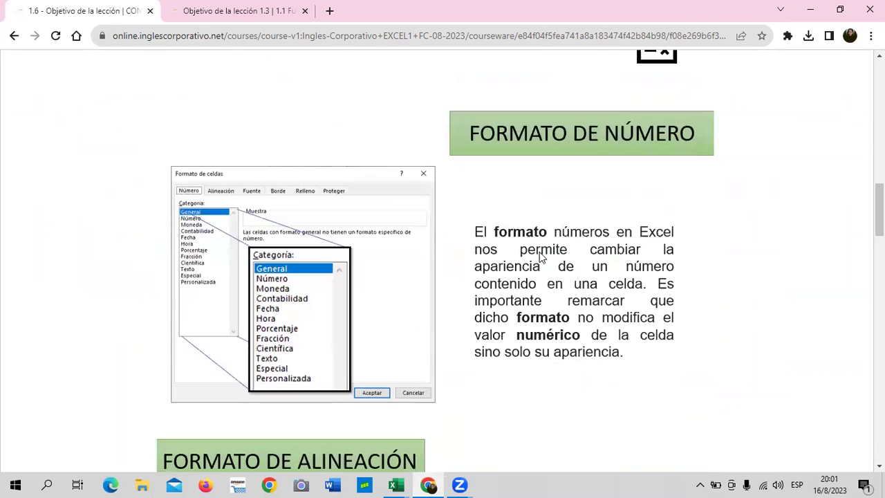
scroll(553, 280, "down", 4)
scroll(553, 280, "down", 4)
scroll(553, 280, "down", 2)
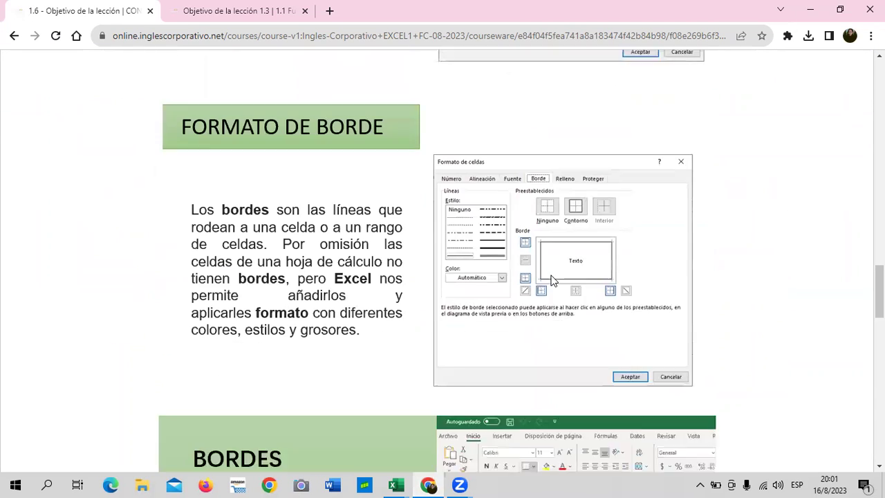
scroll(553, 280, "down", 1)
scroll(553, 280, "down", 2)
scroll(553, 280, "up", 2)
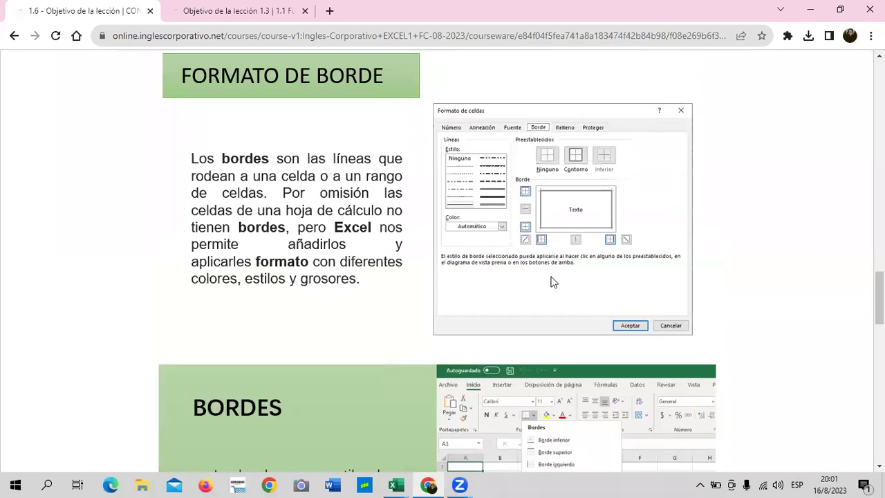
scroll(533, 273, "down", 1)
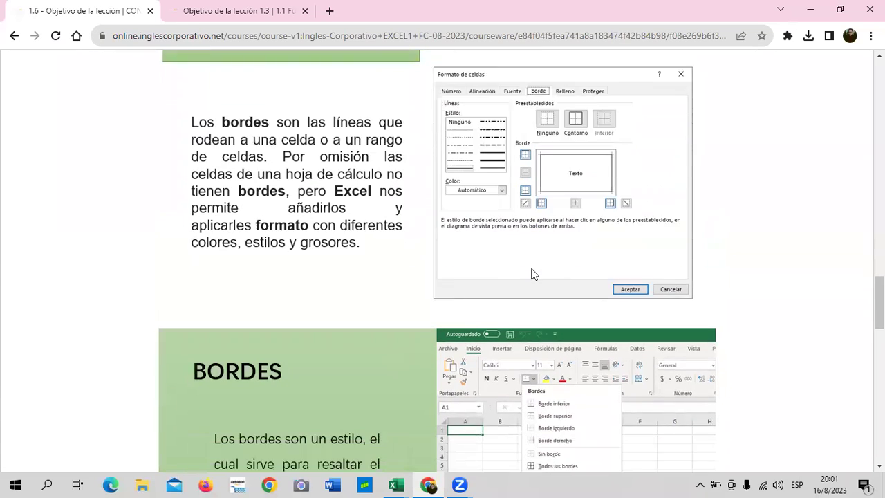
scroll(477, 366, "down", 2)
scroll(484, 349, "down", 2)
scroll(484, 349, "down", 3)
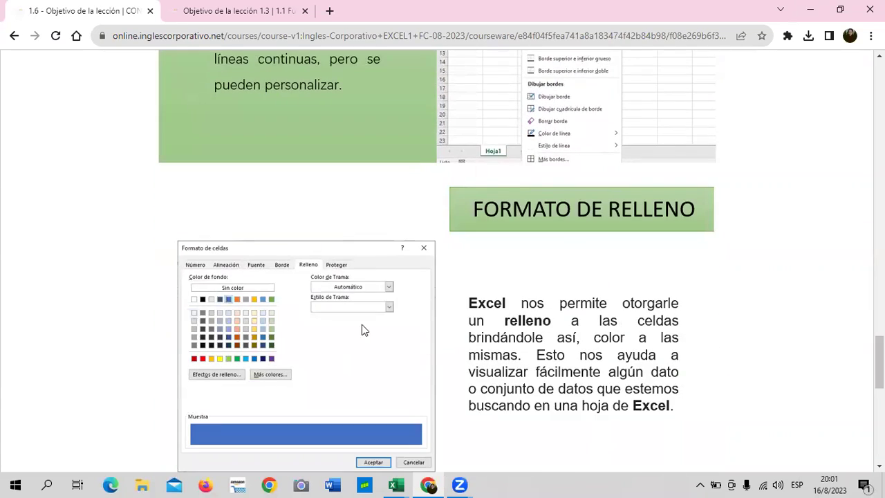
scroll(387, 294, "down", 1)
scroll(384, 302, "down", 1)
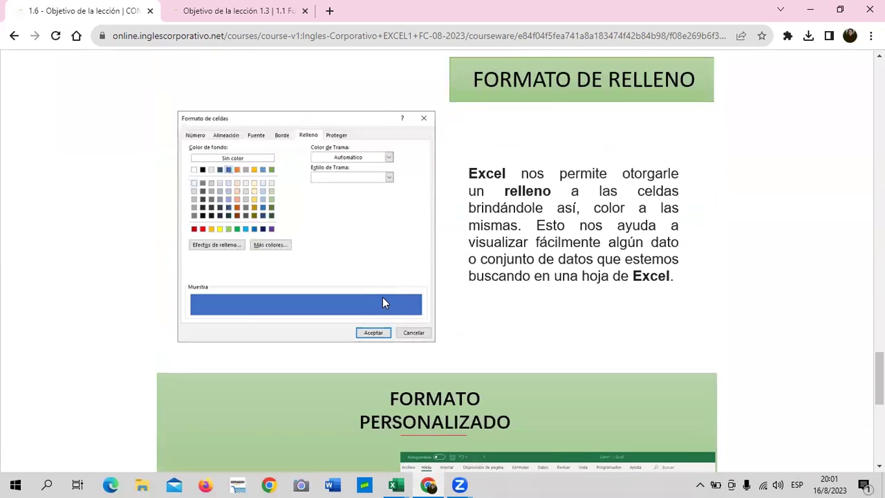
scroll(381, 301, "down", 2)
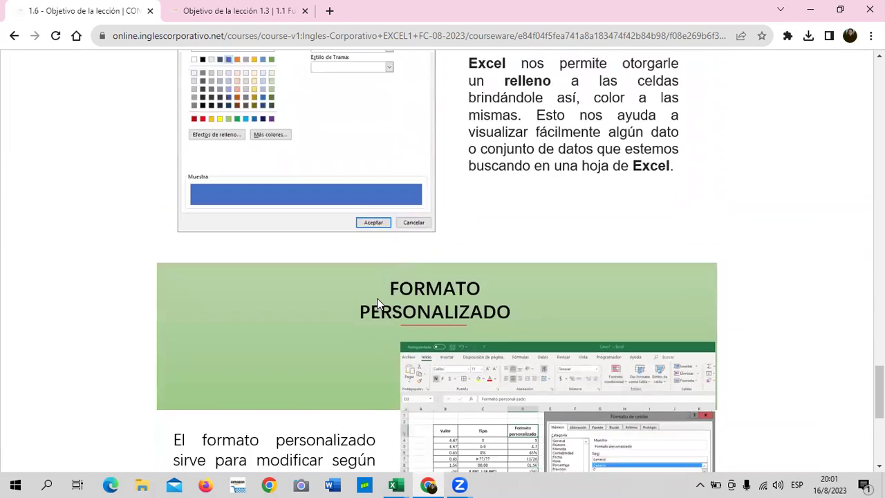
scroll(381, 301, "down", 1)
scroll(379, 303, "down", 3)
scroll(383, 283, "up", 1)
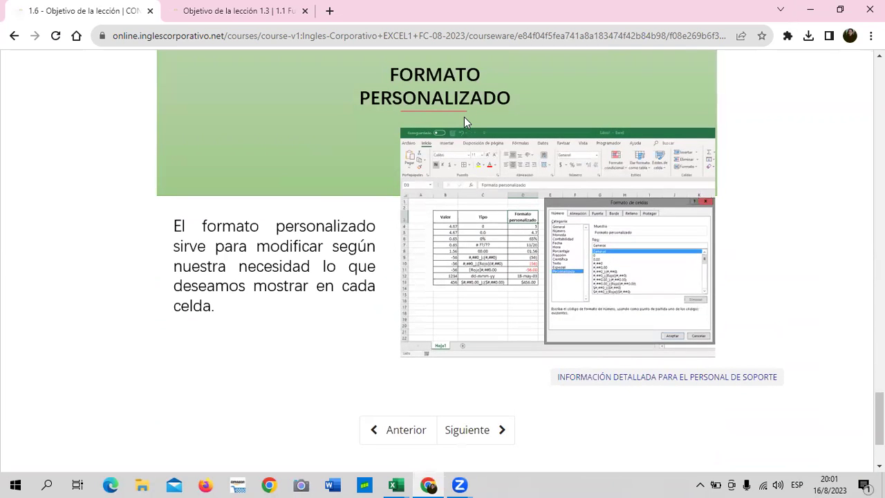
scroll(464, 121, "up", 1)
scroll(416, 207, "up", 3)
scroll(408, 225, "up", 8)
scroll(408, 230, "up", 5)
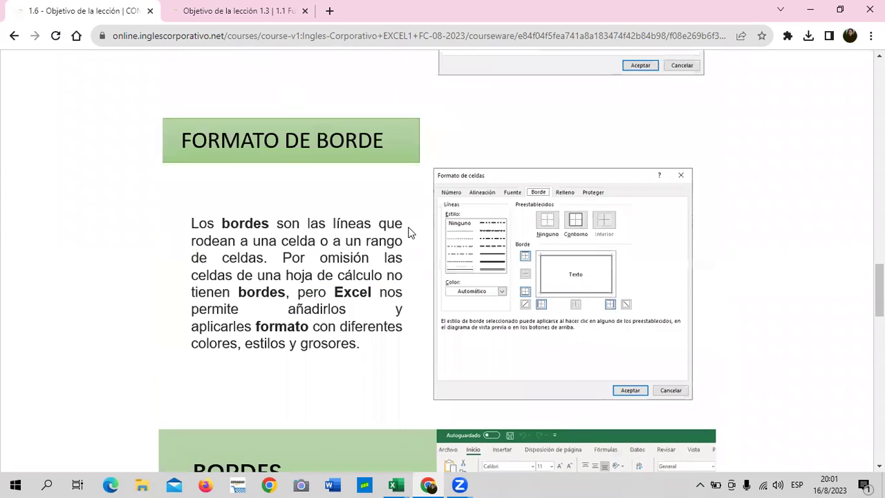
scroll(408, 232, "up", 7)
scroll(408, 232, "up", 7)
scroll(408, 233, "up", 3)
scroll(408, 233, "up", 2)
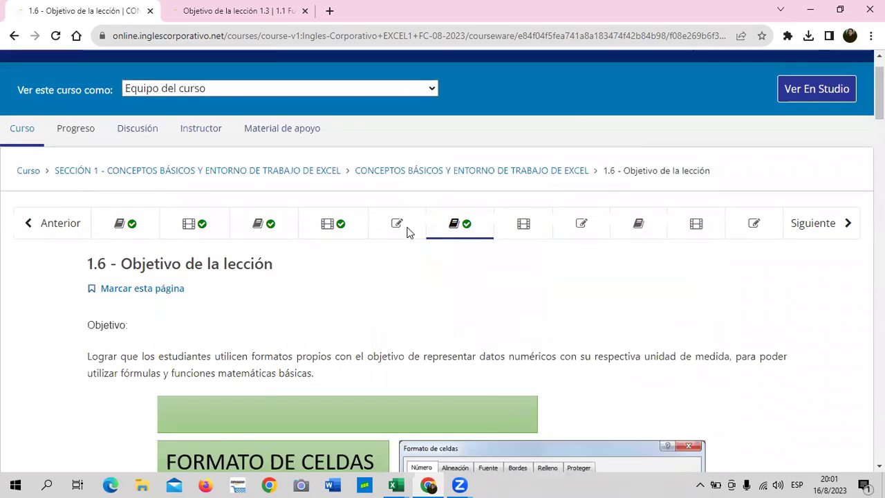
scroll(408, 233, "down", 2)
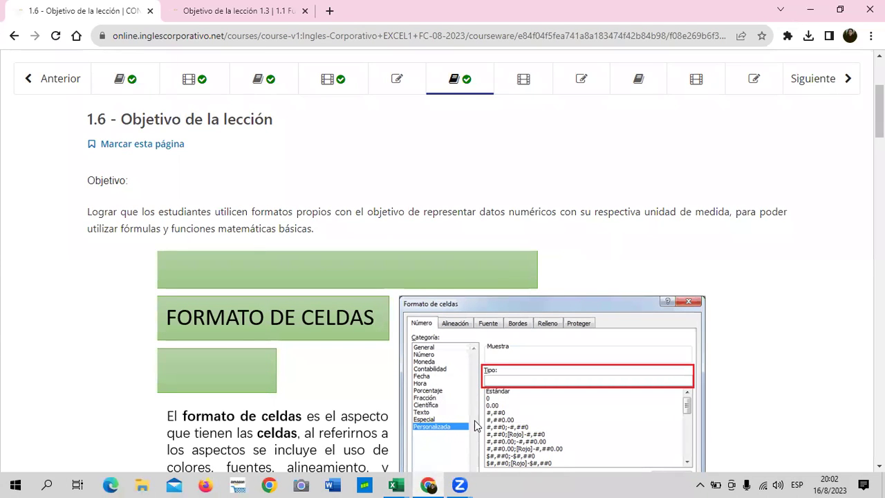
scroll(464, 394, "down", 2)
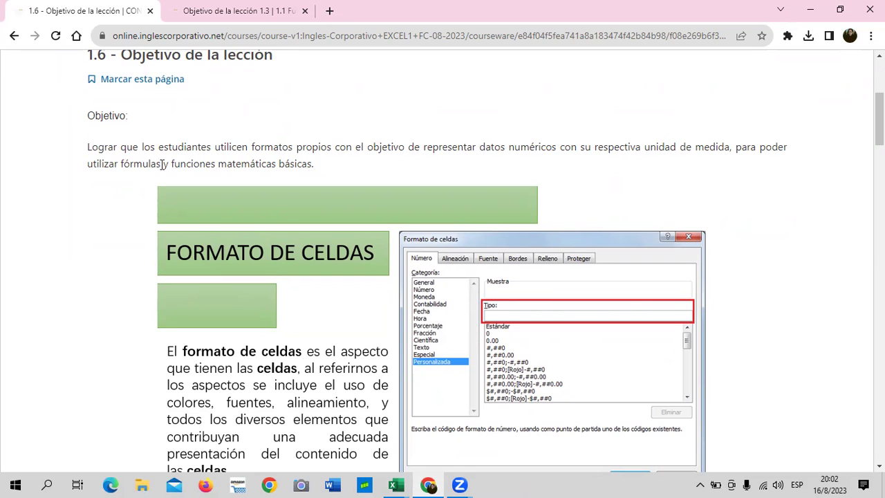
scroll(116, 175, "up", 1)
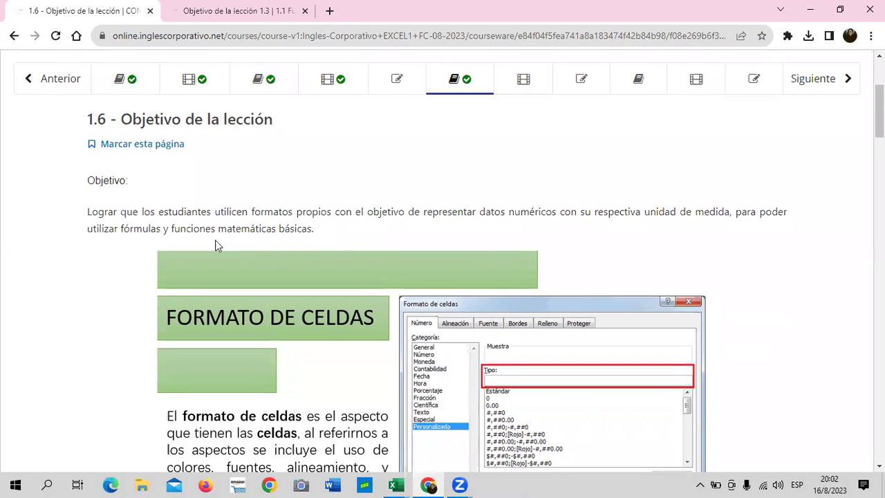
scroll(338, 241, "down", 2)
scroll(338, 241, "down", 1)
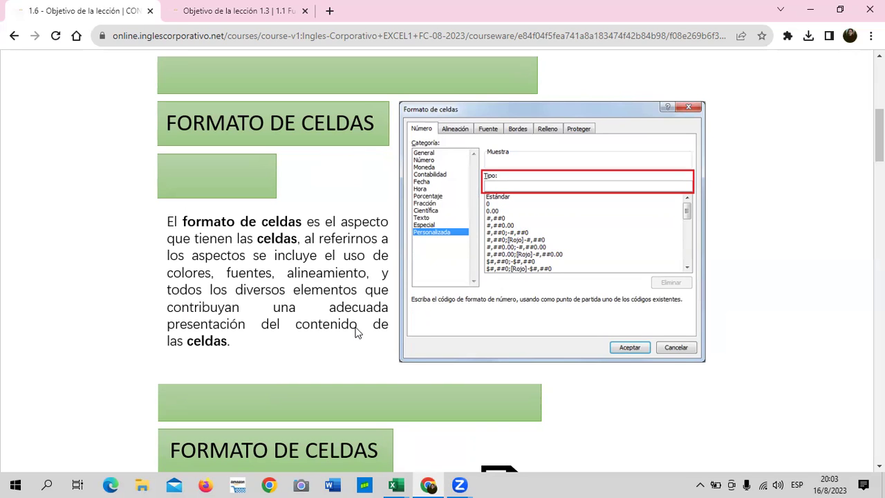
scroll(356, 332, "down", 1)
scroll(354, 327, "down", 3)
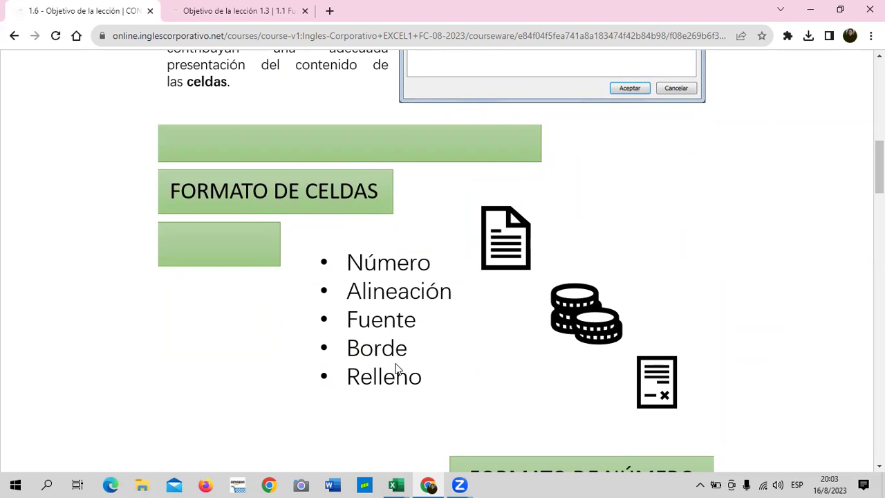
scroll(398, 368, "up", 4)
scroll(468, 317, "down", 5)
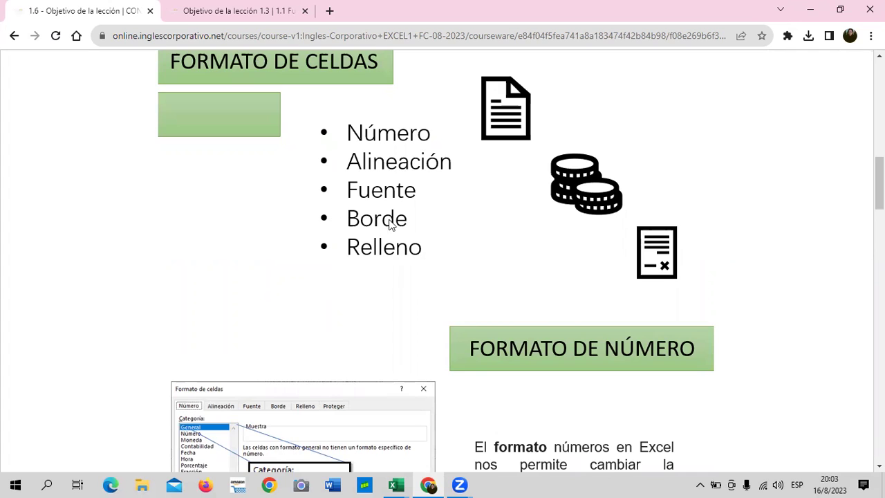
scroll(394, 281, "up", 4)
scroll(446, 271, "up", 1)
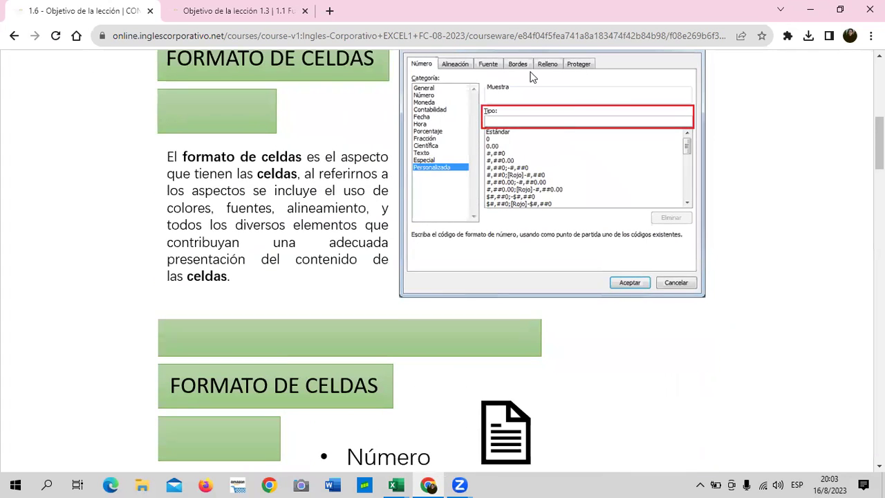
scroll(419, 187, "down", 3)
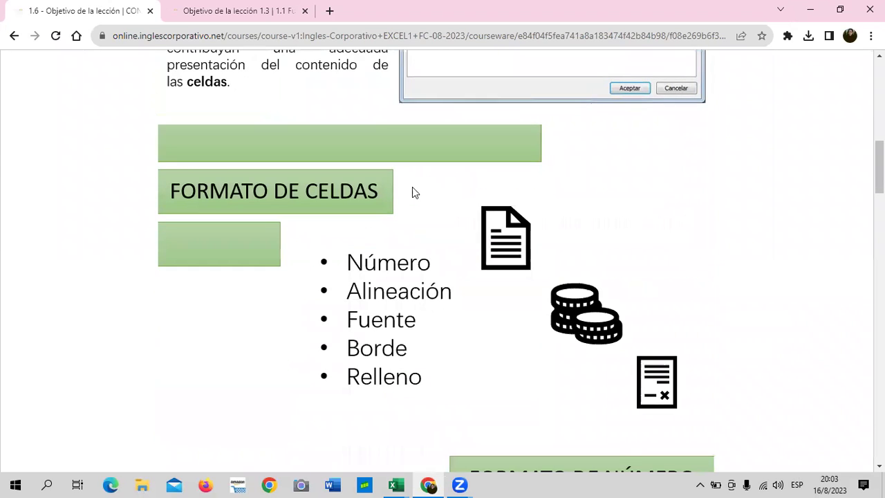
scroll(412, 190, "down", 2)
scroll(412, 204, "down", 2)
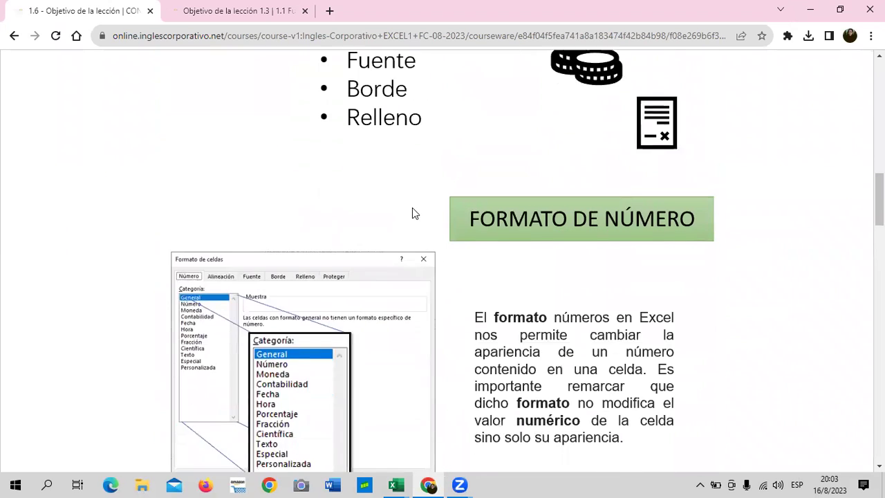
scroll(412, 213, "down", 2)
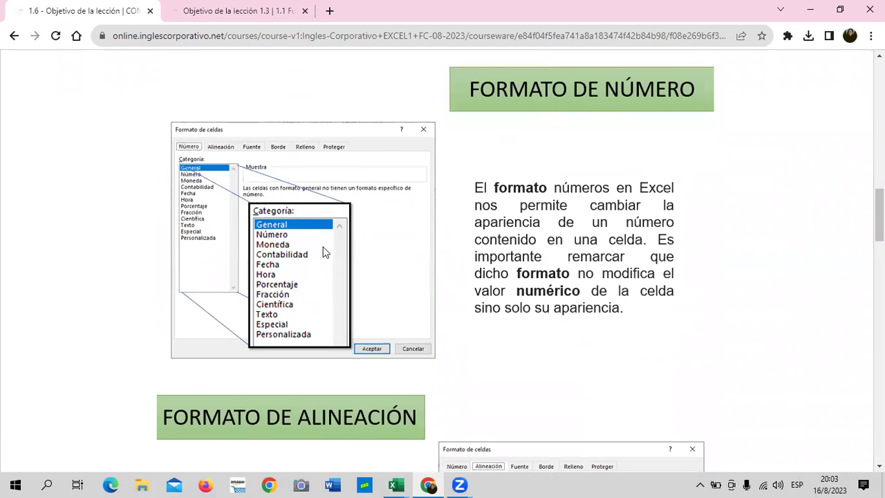
scroll(325, 252, "down", 1)
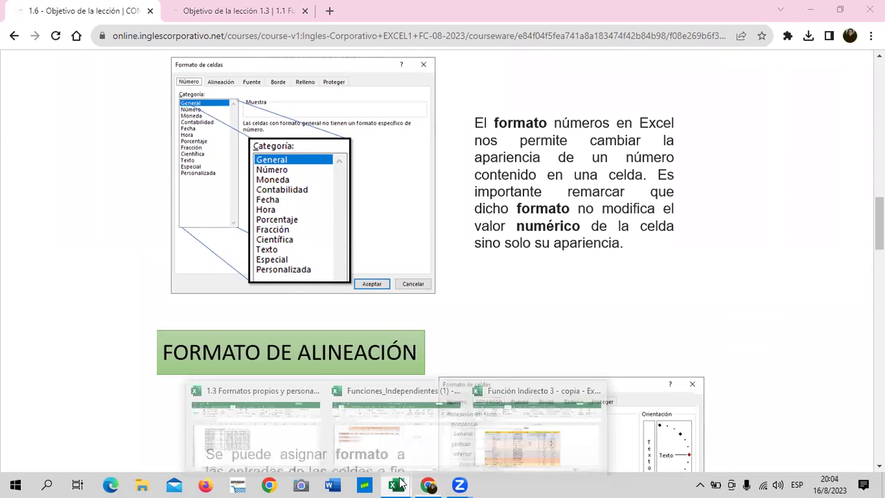
Browse Excel's Número format list, including Fecha corta and Fecha larga, beside the vendors table.
mouse_move(397, 484)
left_click(270, 451)
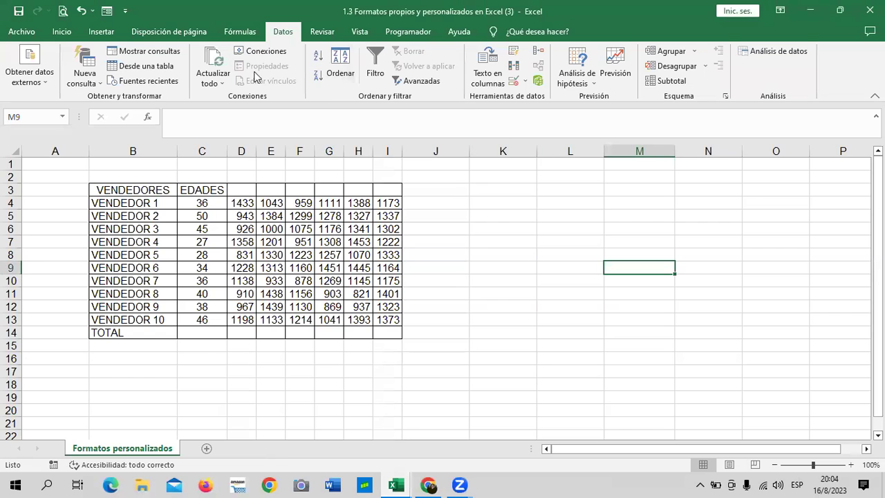
scroll(191, 35, "up", 4)
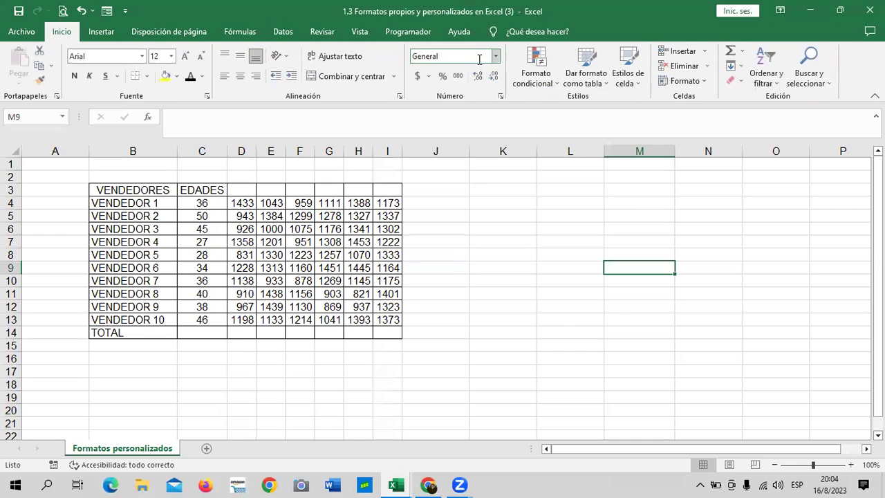
left_click(498, 56)
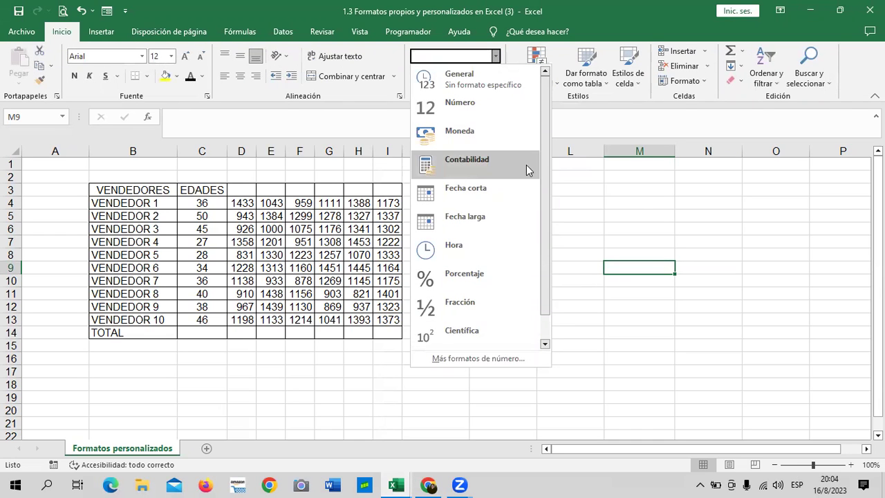
scroll(547, 167, "down", 1)
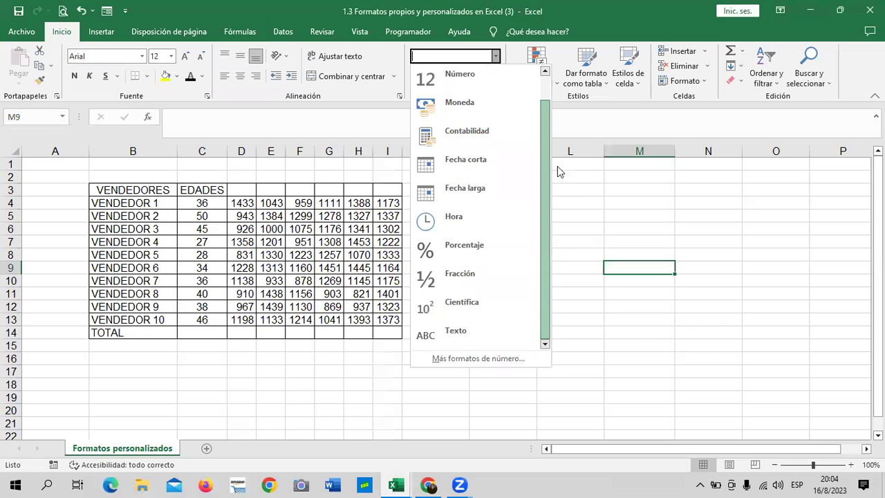
scroll(556, 163, "up", 1)
scroll(502, 114, "up", 1)
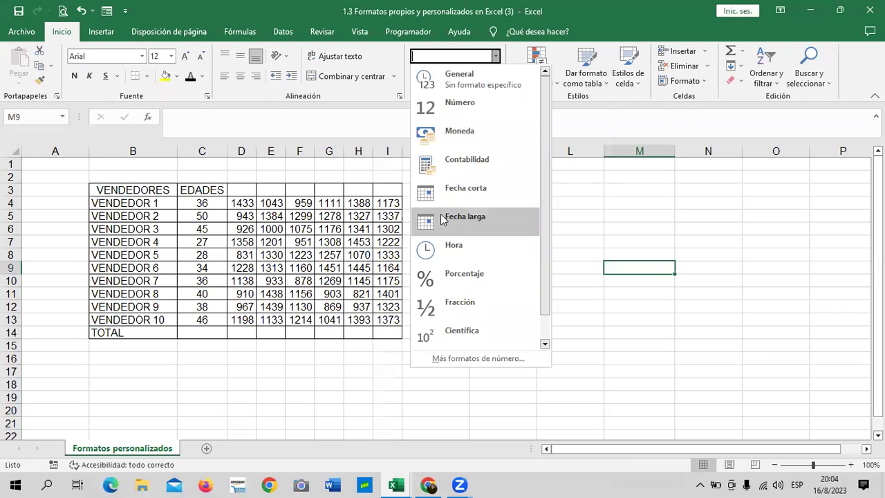
key("Escape")
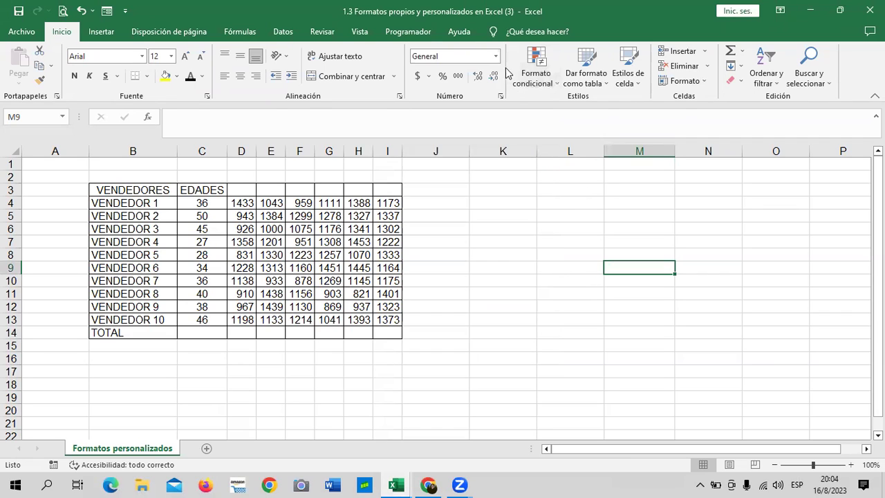
left_click(497, 58)
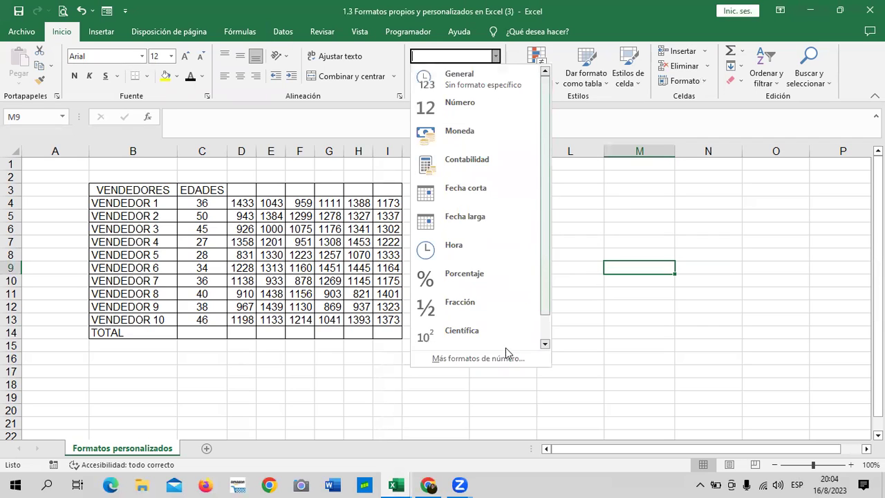
scroll(555, 235, "down", 1)
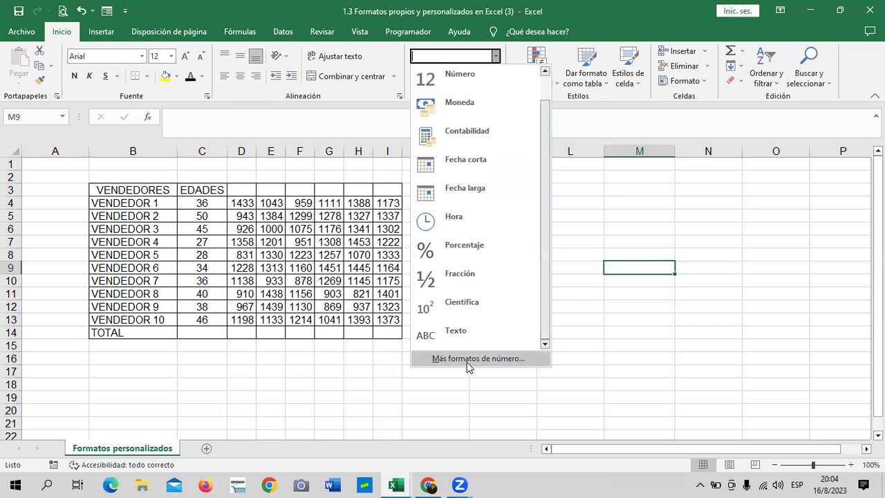
key("Escape")
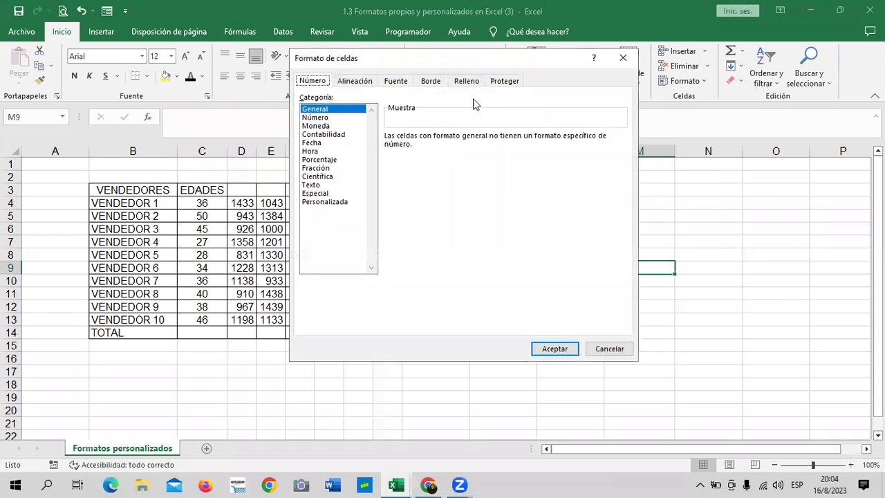
Open the Formato de celdas dialog from the Número group and move it into view.
left_click(624, 60)
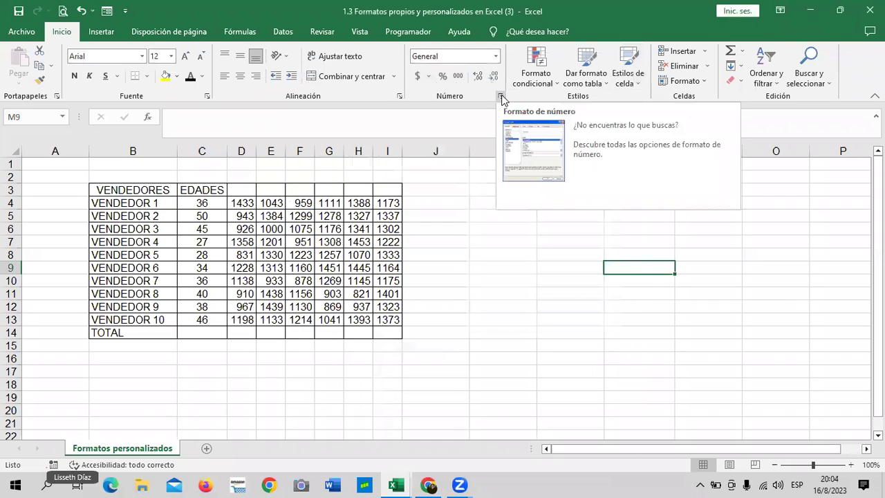
left_click(501, 97)
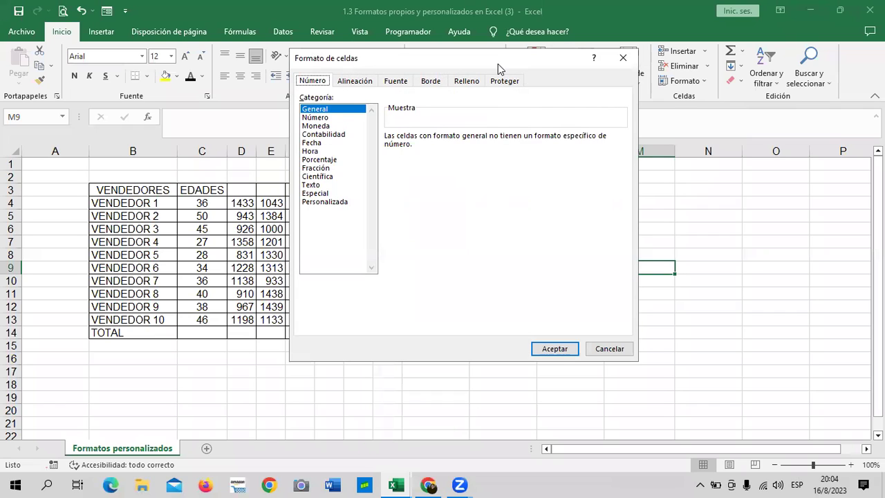
left_click_drag(498, 63, 494, 83)
Look through the Proteger, Relleno and Borde tabs, trying a dashed border, then view Fuente.
left_click(491, 102)
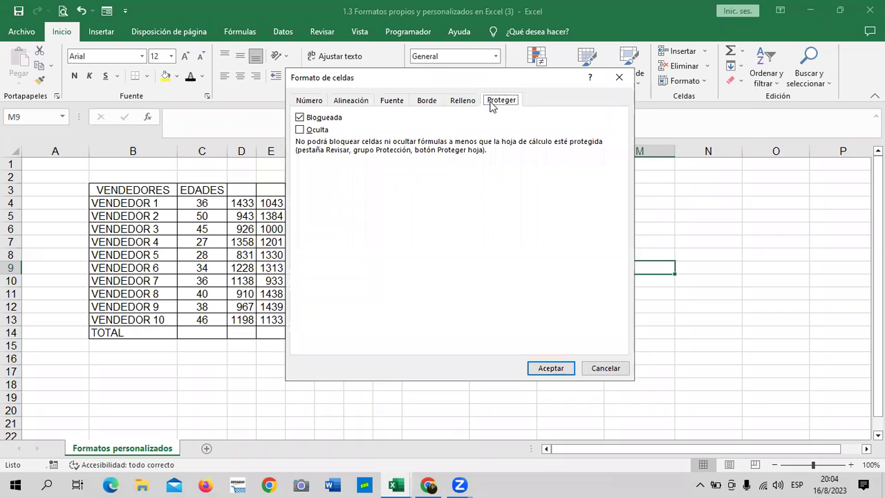
left_click(461, 105)
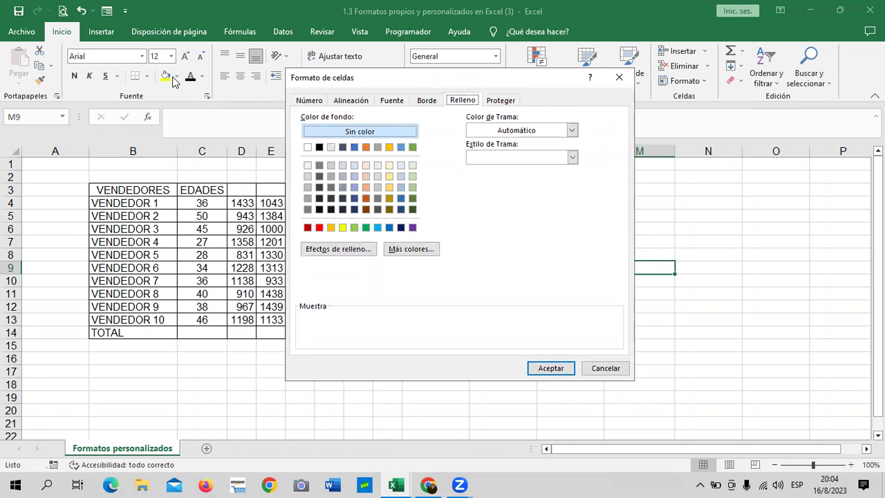
left_click(427, 101)
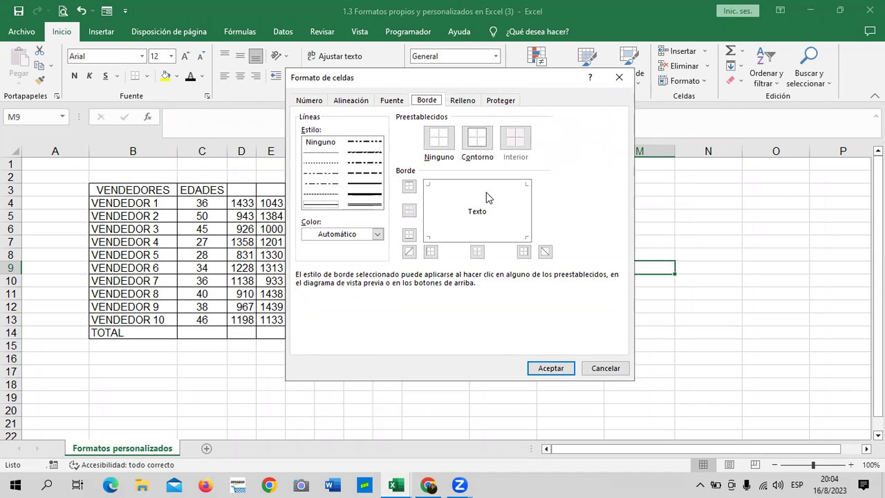
left_click(373, 186)
left_click(378, 234)
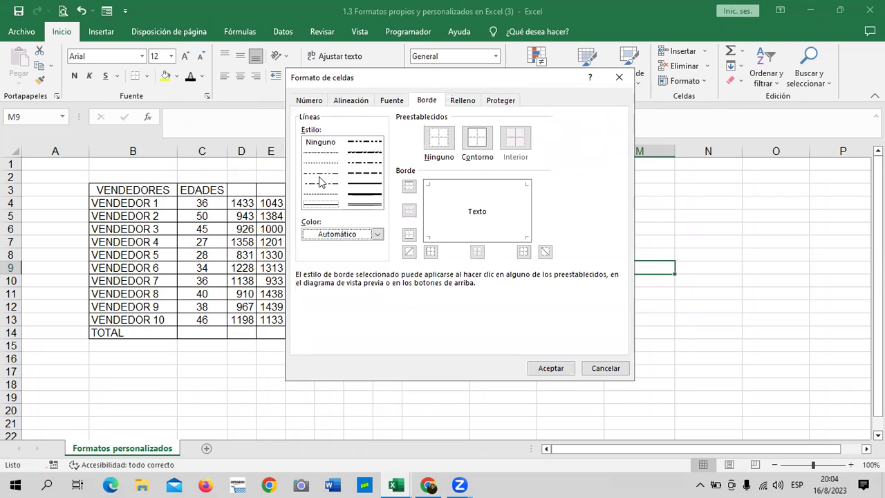
left_click(397, 101)
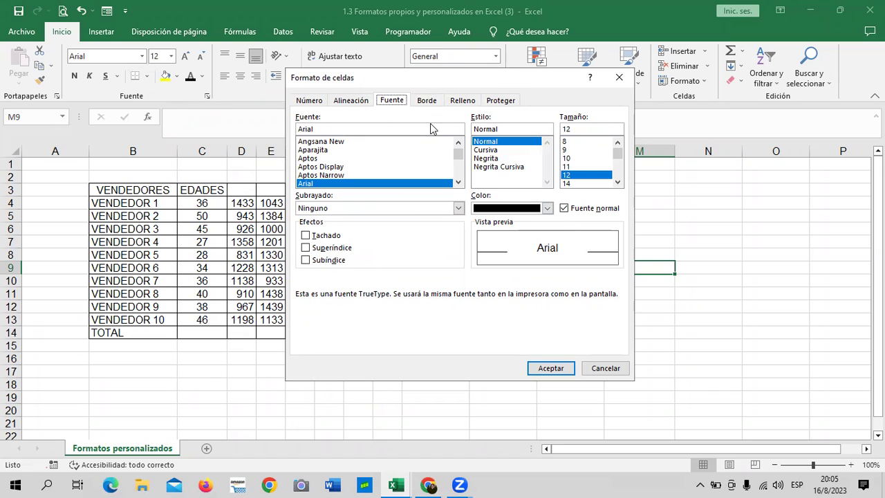
Show the Alineación settings: Horizontal General, Vertical Inferior, orientation 0 Grados.
left_click(365, 104)
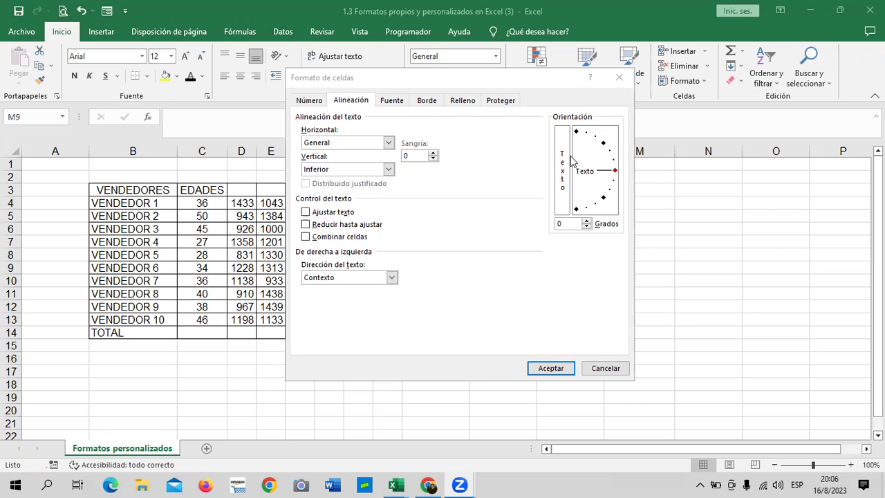
Accept and close the Formato de celdas dialog, then select header cell D3.
left_click(562, 367)
left_click(622, 341)
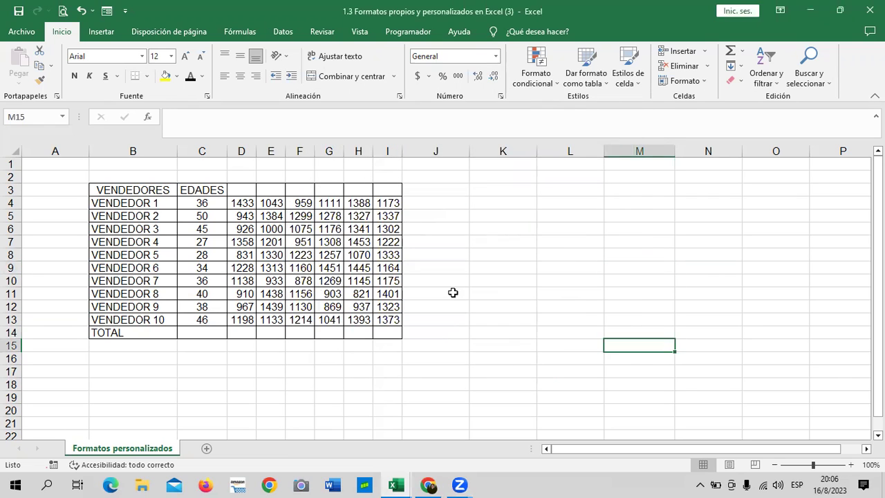
left_click(237, 195)
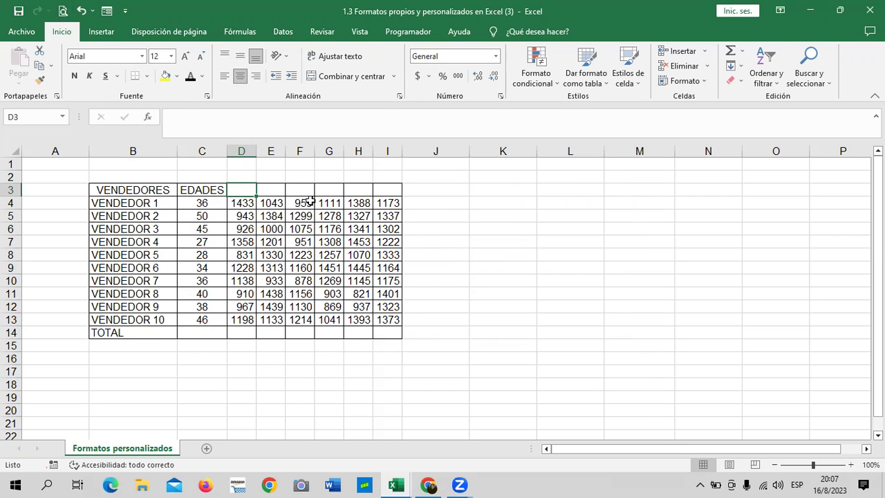
Enter the header 'kilometros' in cell I3.
left_click(391, 190)
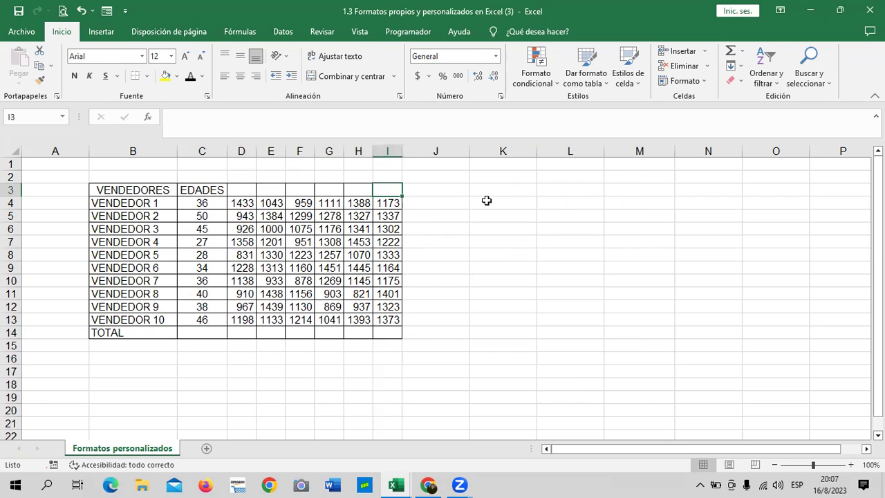
type("kl")
key("BackSpace")
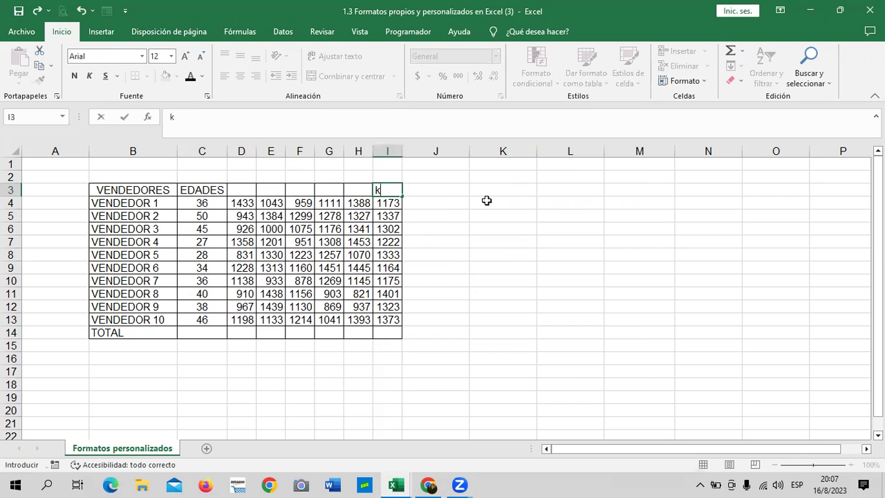
key("Caps_Lock")
type("ilometros")
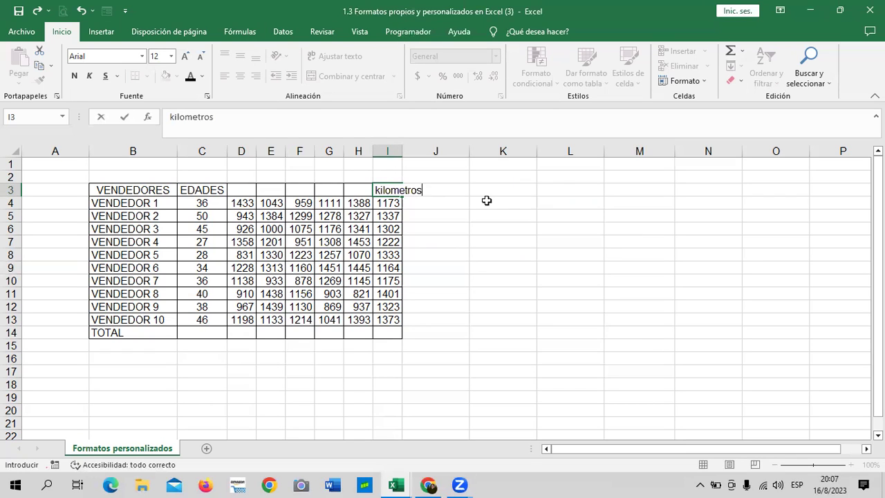
key("Return")
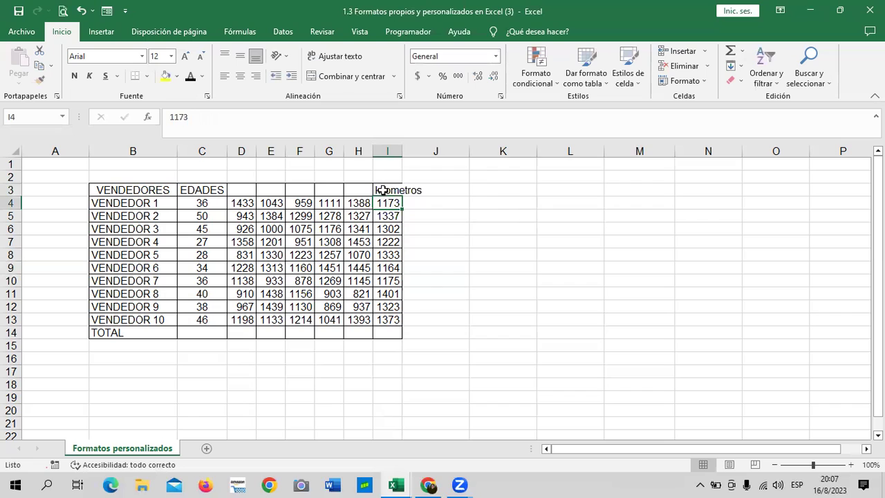
left_click(382, 190)
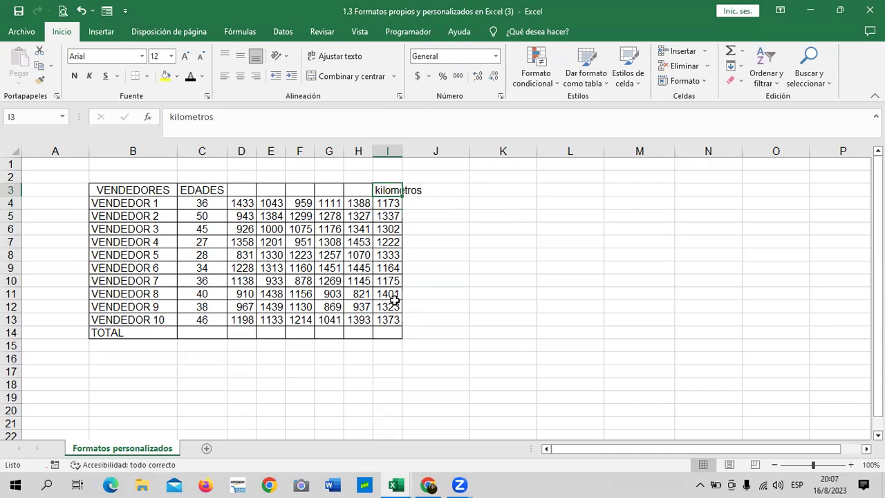
left_click(487, 284)
left_click(384, 189)
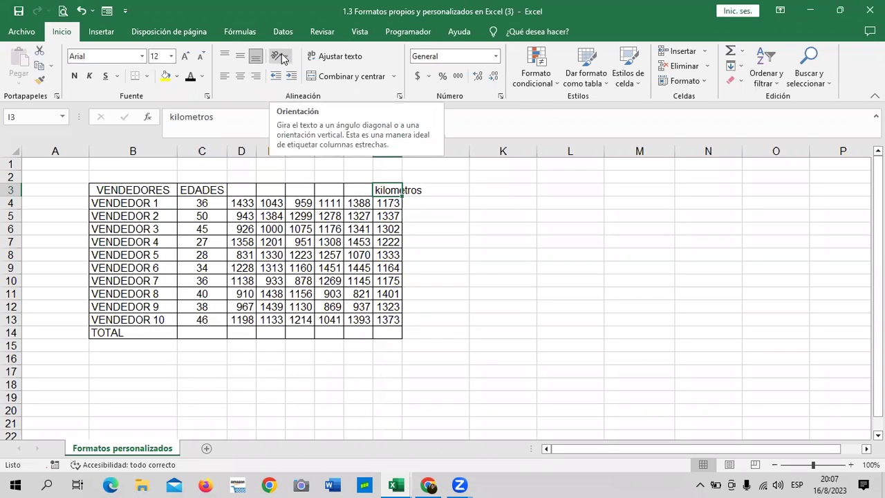
Rotate the 'kilometros' header in I3 upward with Girar texto hacia arriba.
left_click(282, 59)
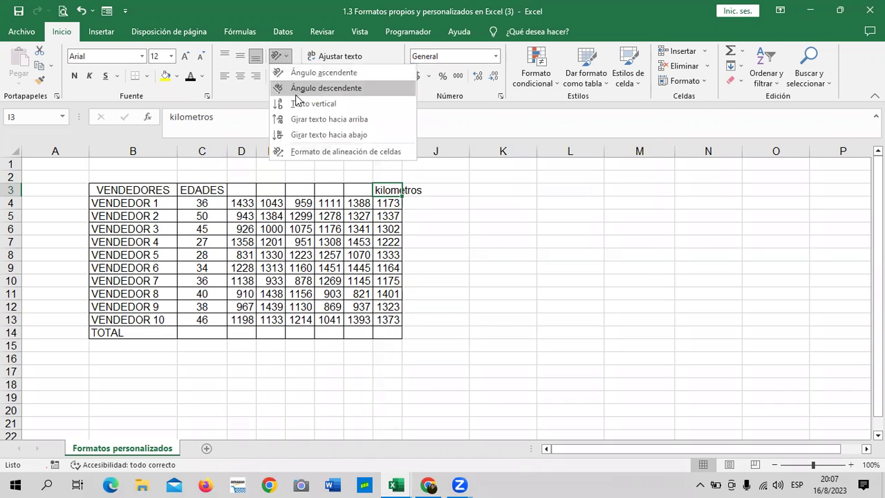
left_click(305, 119)
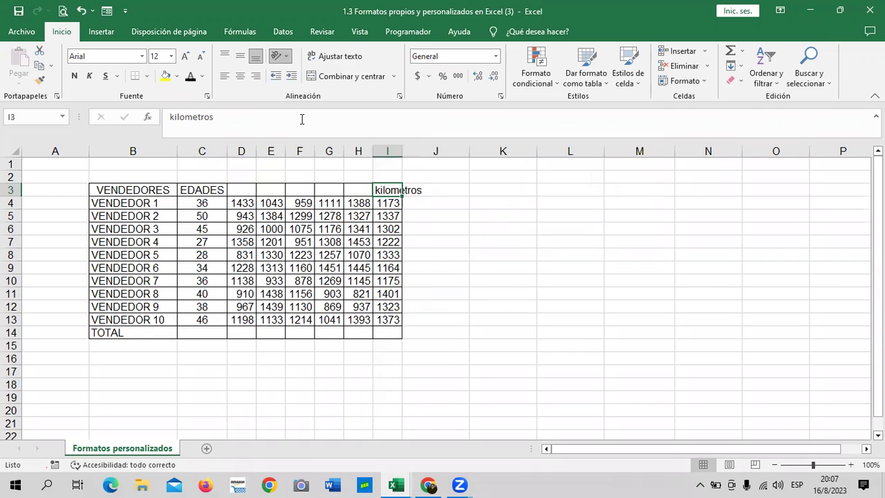
left_click(468, 296)
left_click(385, 217)
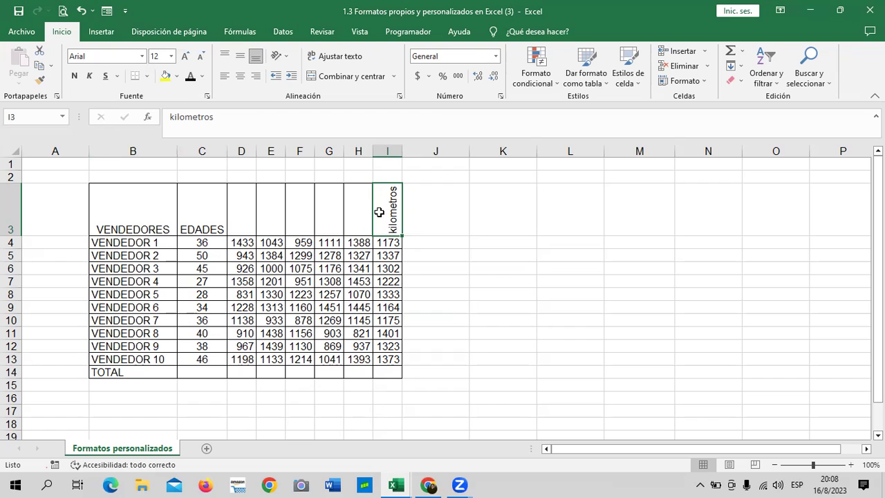
left_click(566, 231)
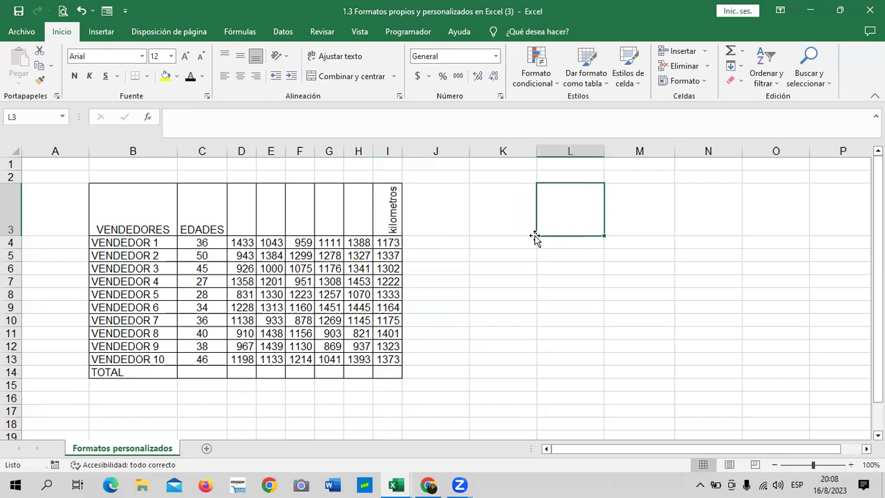
Enter the header 'Metros' in H3, correcting it to a capital M.
left_click(383, 203)
left_click(357, 204)
type("metros")
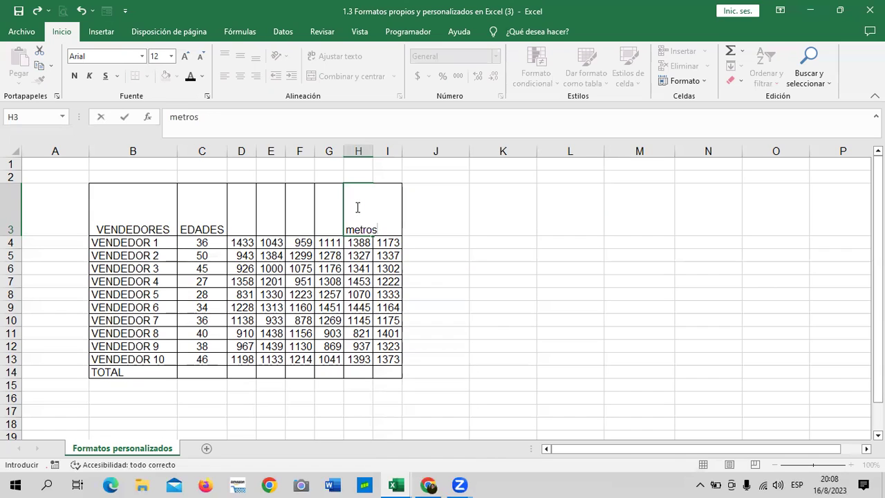
left_click(175, 118)
key("BackSpace")
type("M")
key("Return")
left_click(360, 205)
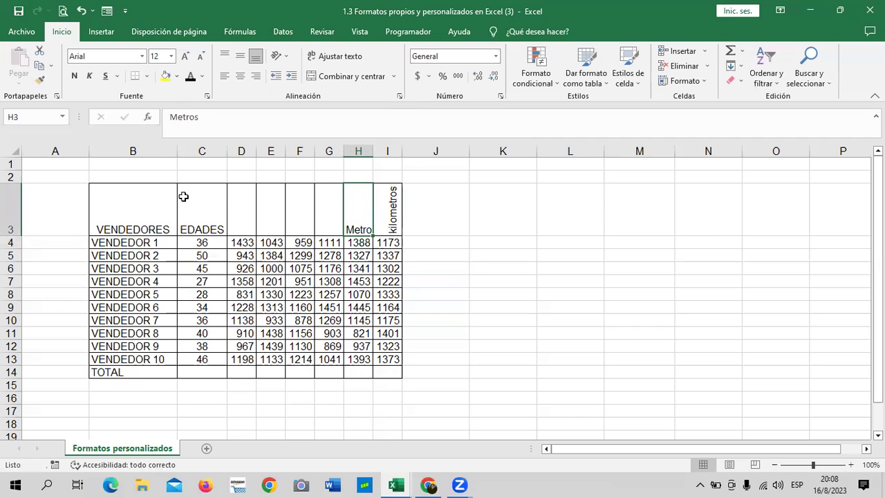
Select the header row from C3 to I3.
left_click_drag(203, 199, 338, 207)
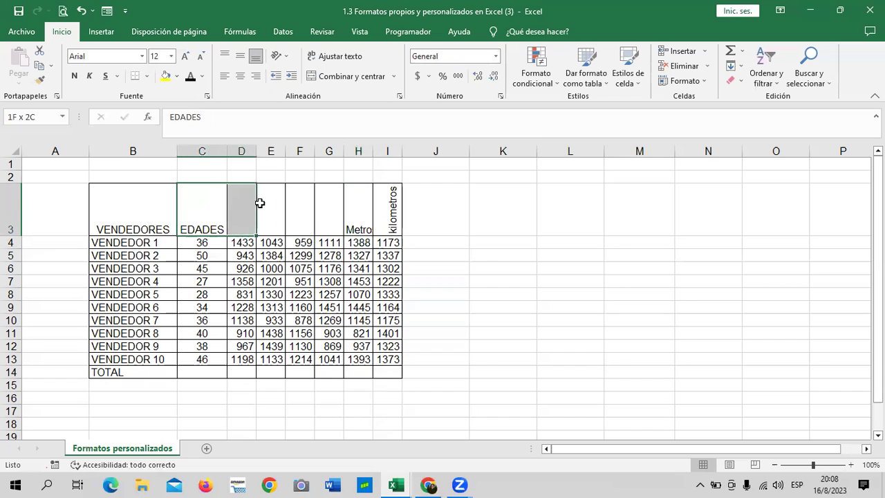
left_click(457, 218)
left_click_drag(205, 205, 383, 211)
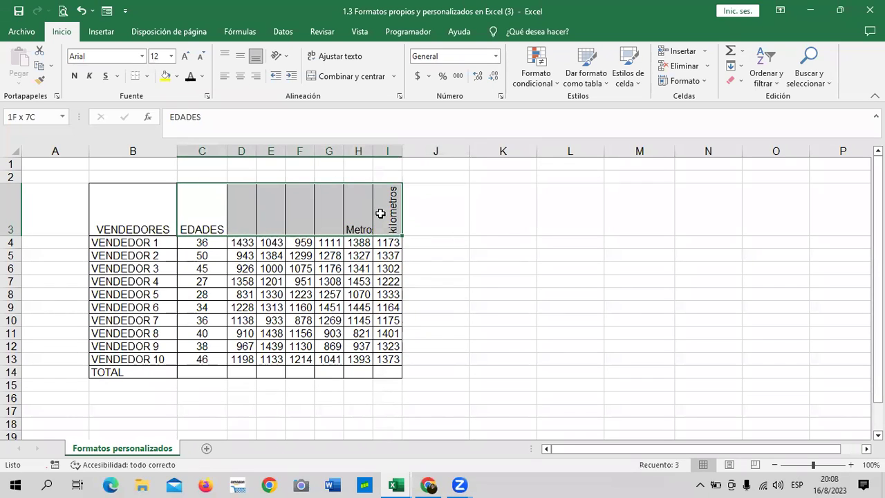
Try an ascending angle on the C3:I3 headers, then switch them to Texto vertical.
left_click(287, 56)
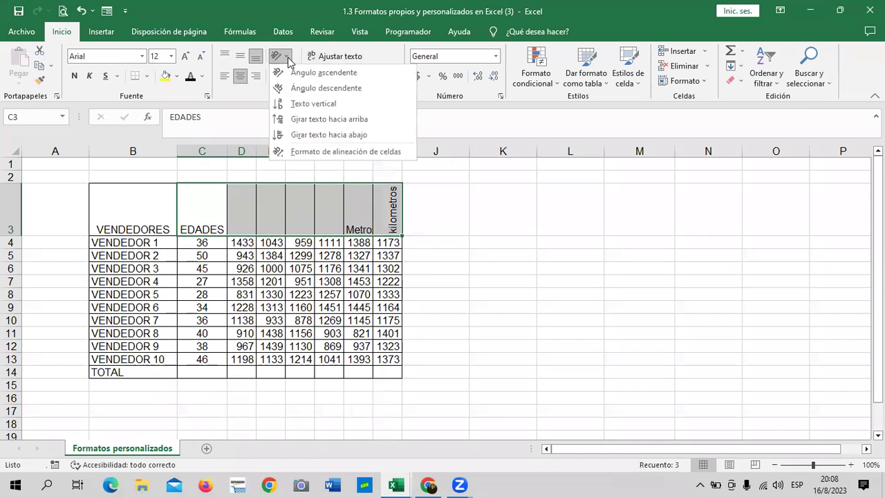
left_click(304, 73)
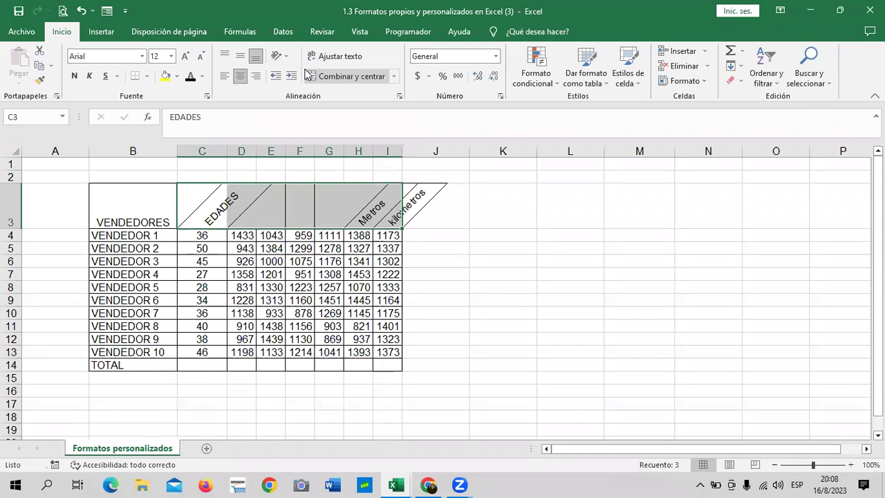
left_click_drag(527, 299, 527, 293)
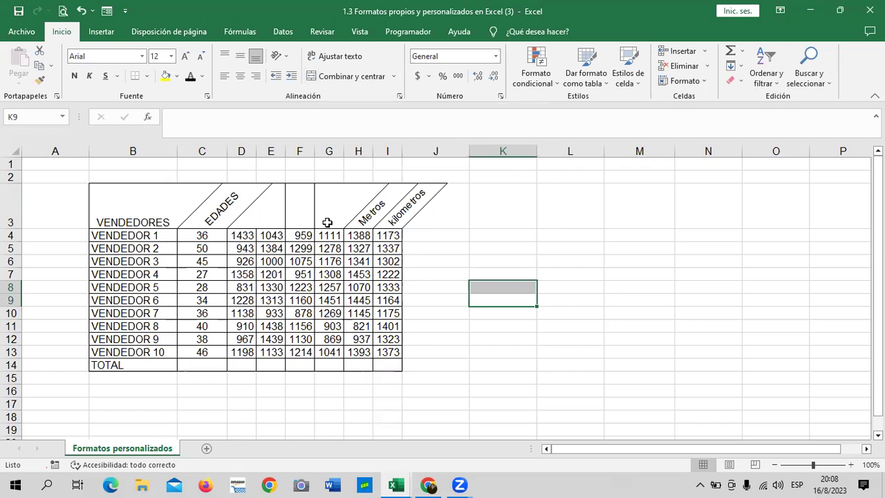
left_click_drag(223, 206, 409, 209)
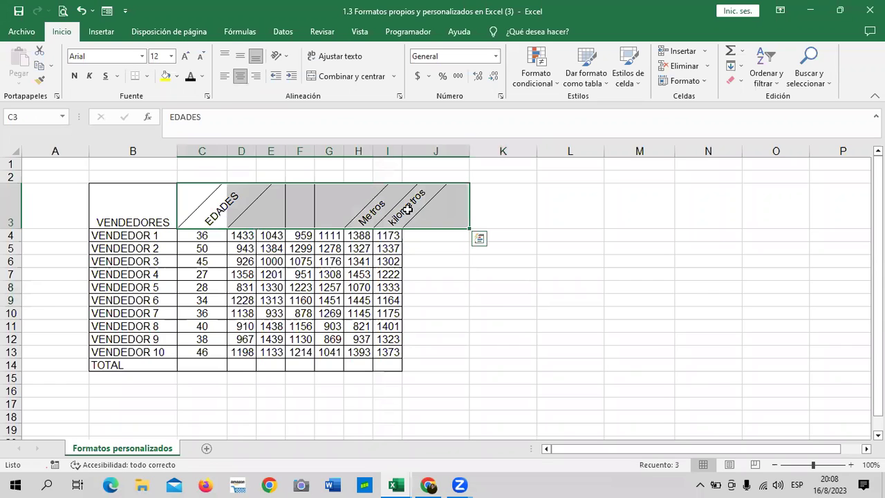
left_click(287, 56)
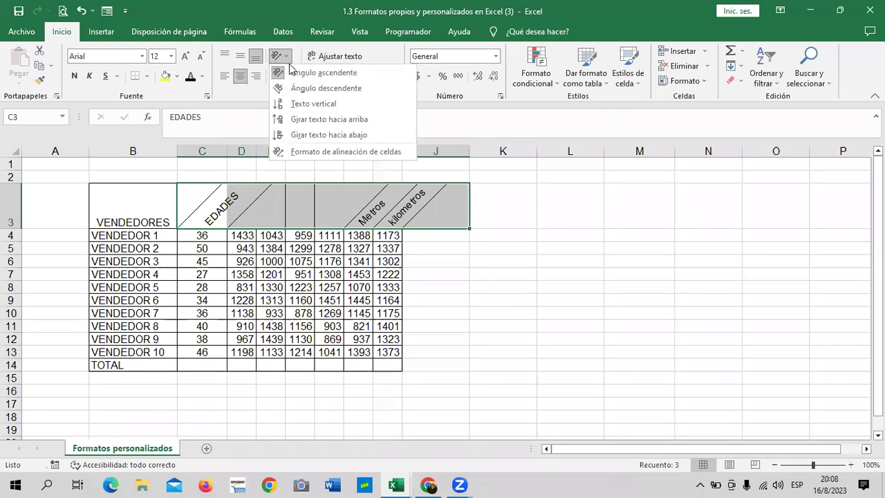
left_click(335, 104)
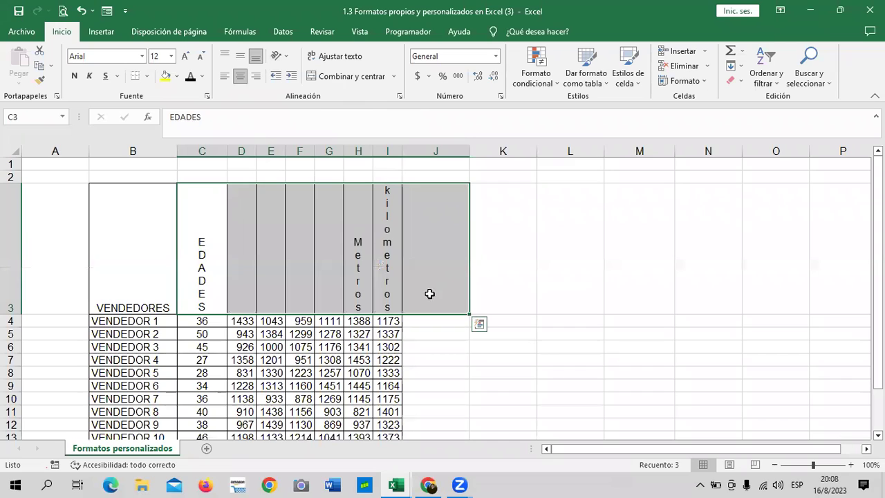
Select the headers from EDADES to kilometros and rotate them to read top-to-bottom.
left_click(524, 301)
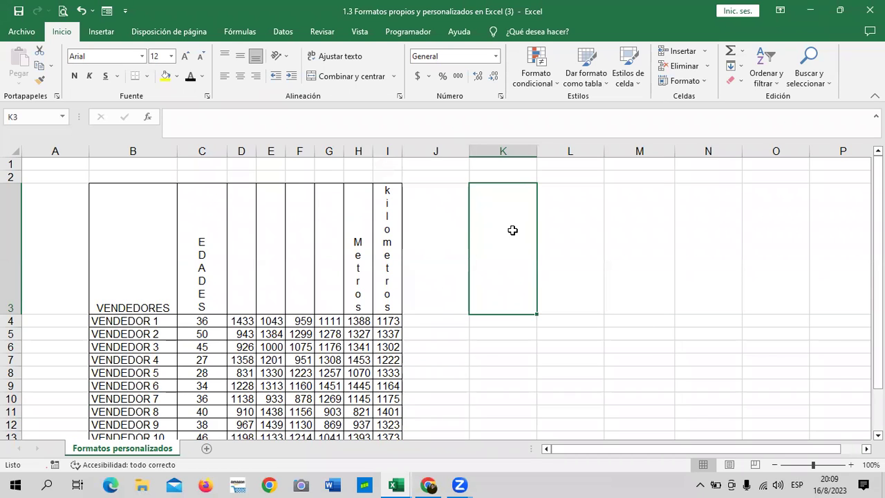
left_click_drag(208, 242, 373, 242)
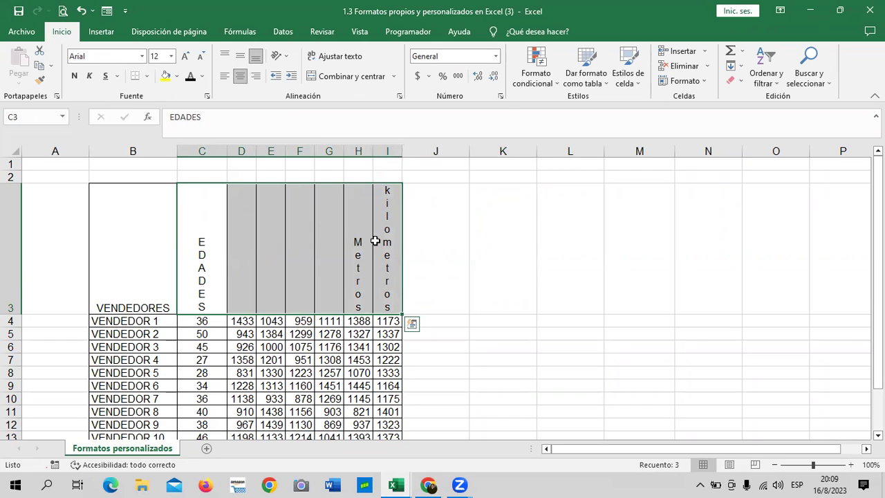
left_click(440, 231)
left_click_drag(190, 235, 383, 240)
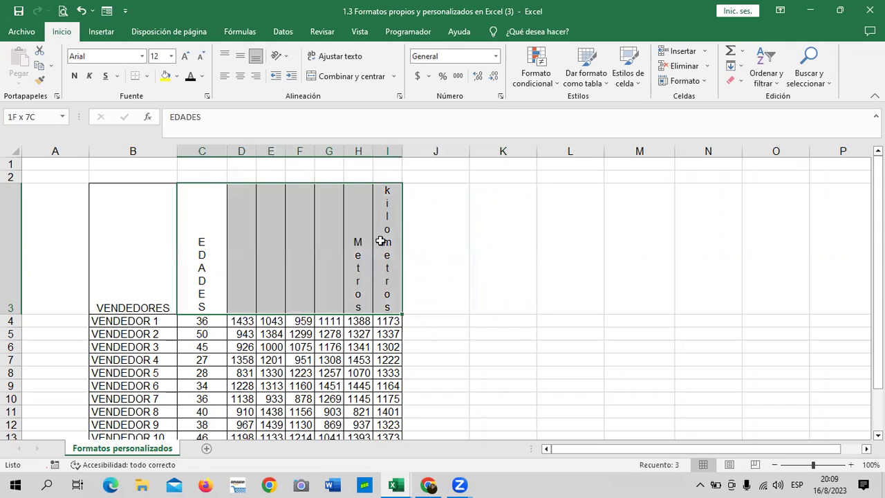
left_click(287, 56)
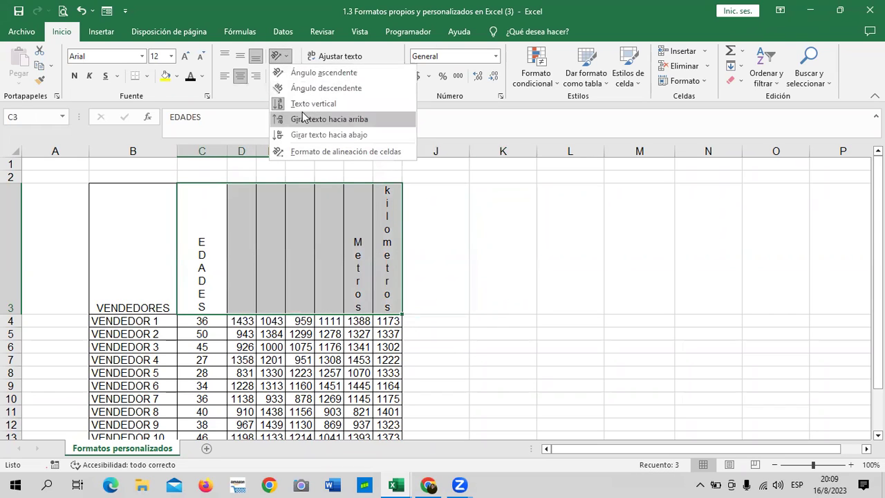
left_click(302, 134)
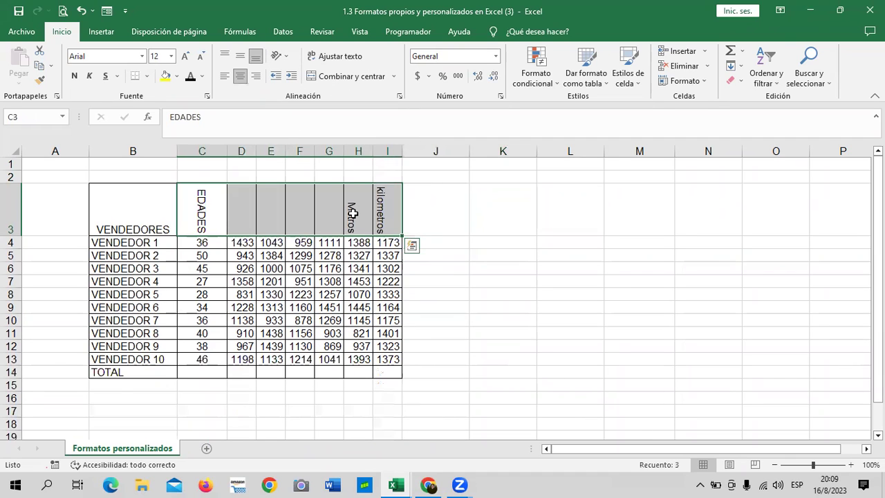
Reselect C3:I3 and apply Girar texto hacia arriba so the headers read bottom-to-top.
left_click_drag(195, 206, 388, 207)
left_click(285, 57)
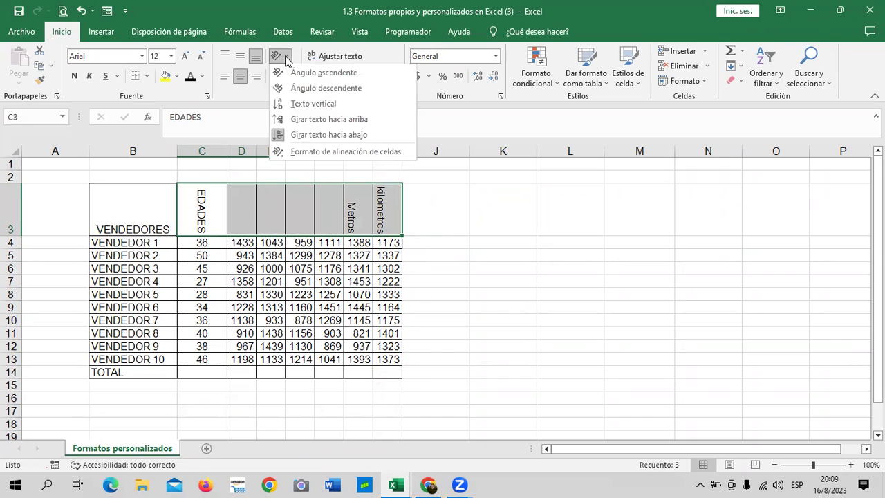
left_click(299, 118)
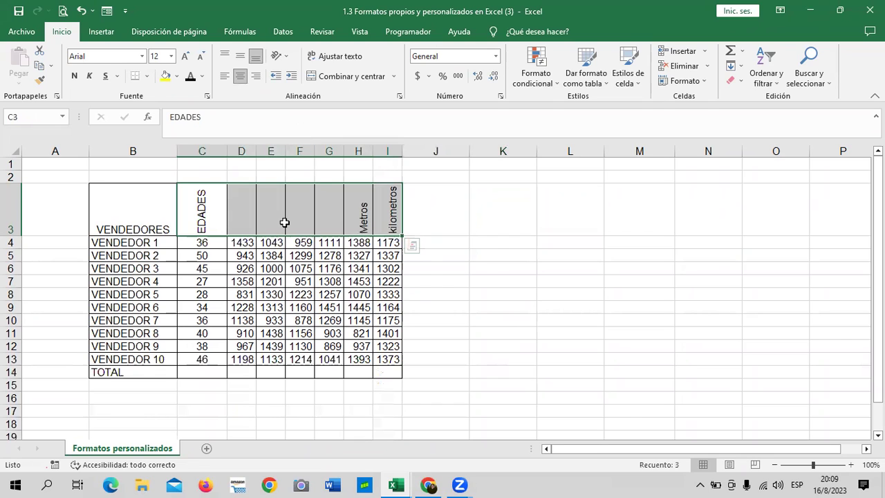
Enter the header 'Litros' in the empty cell D3.
left_click(550, 257)
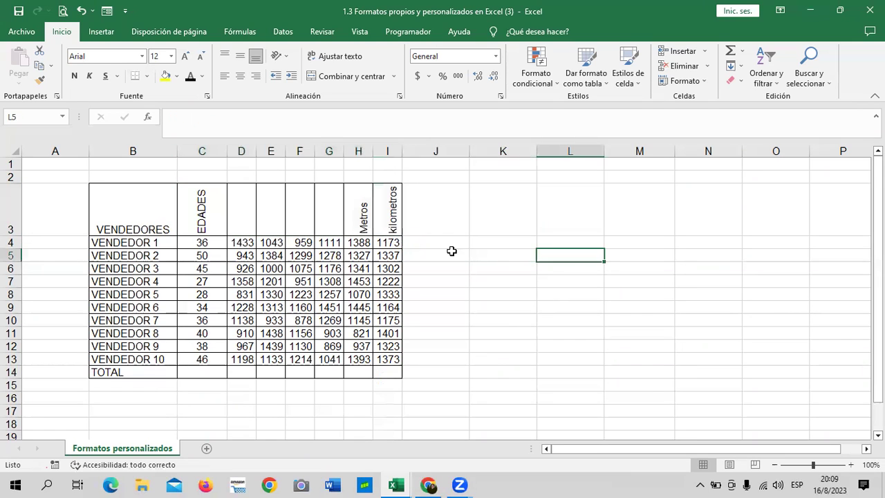
left_click(202, 217)
left_click(365, 210)
left_click(392, 212)
left_click(239, 208)
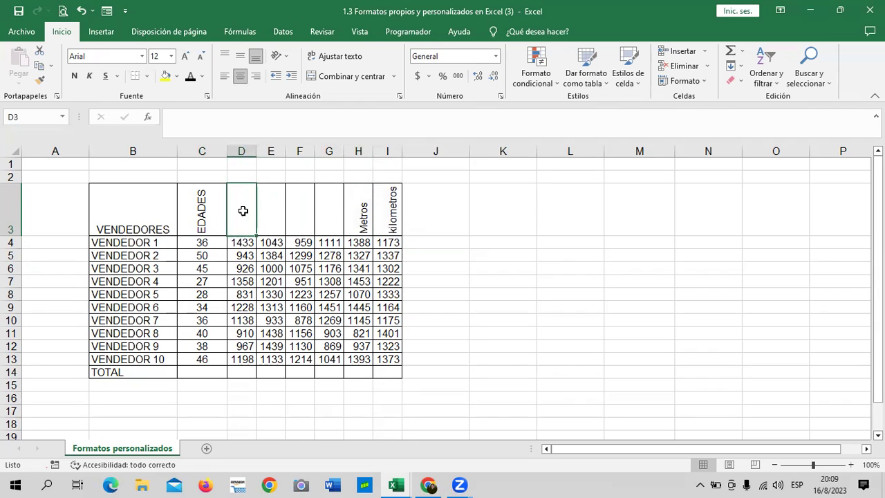
type("Litros")
key("Return")
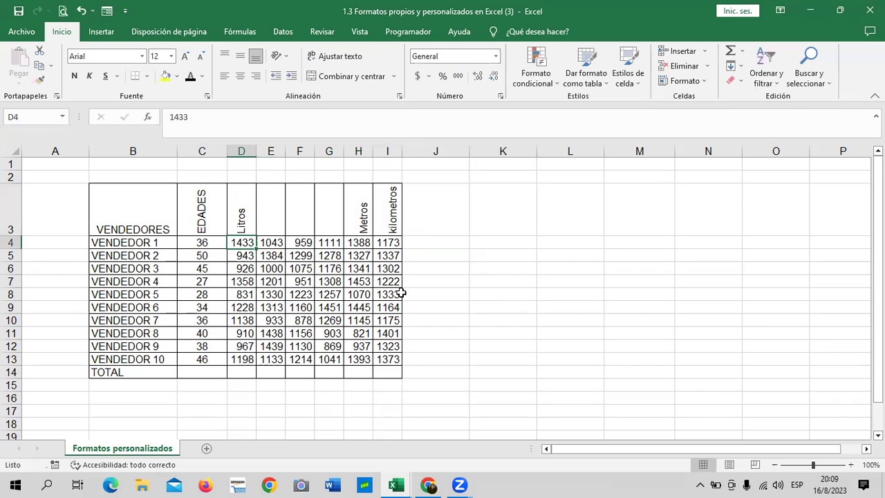
Enter the header 'Gigabyte' in the empty cell E3.
left_click(272, 202)
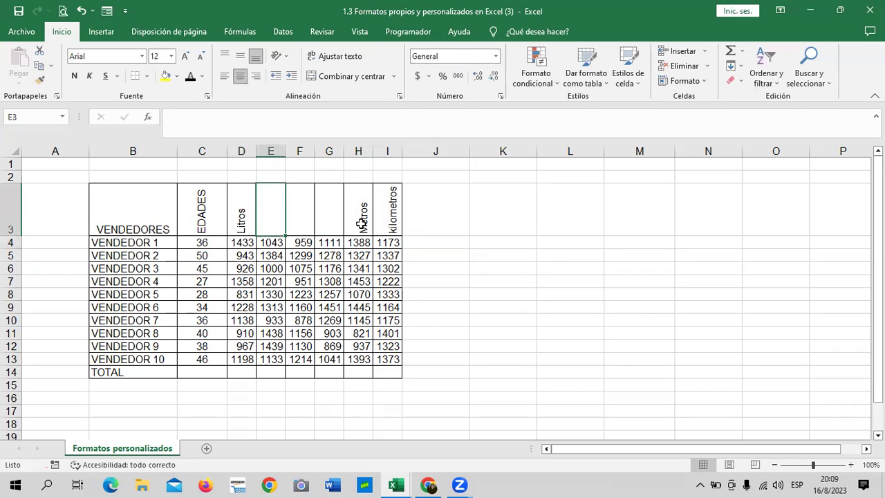
type("Giga")
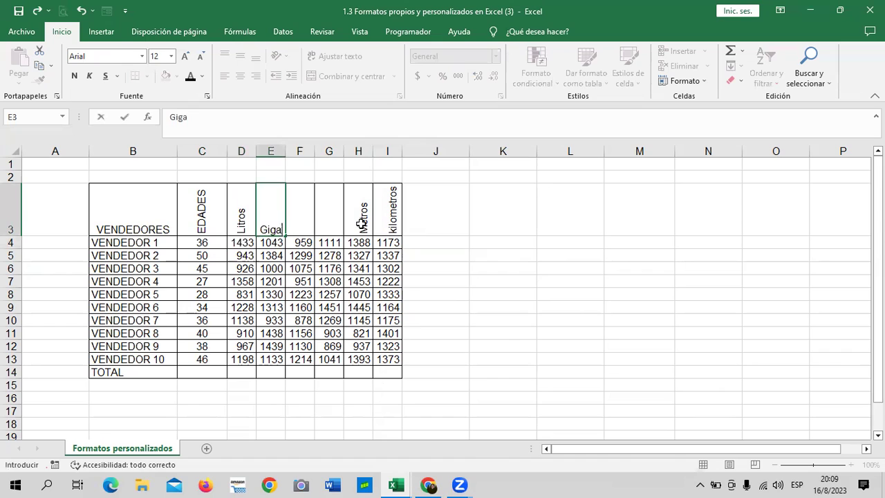
type("byte")
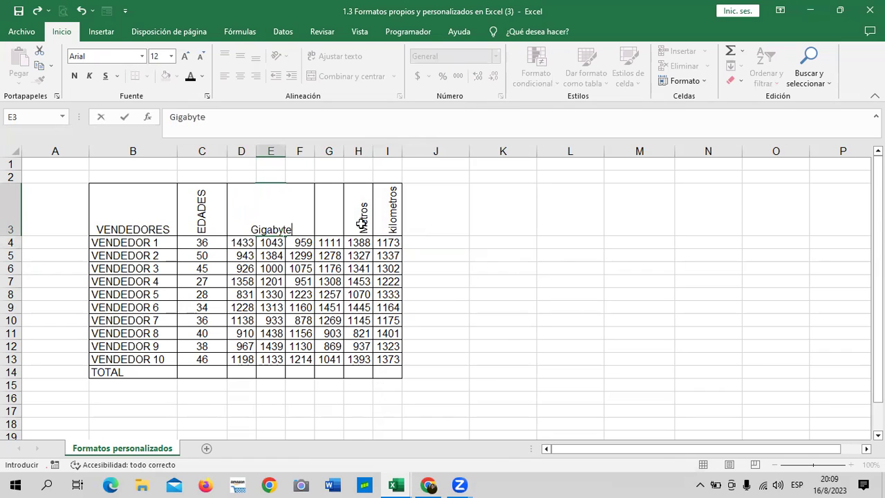
key("Return")
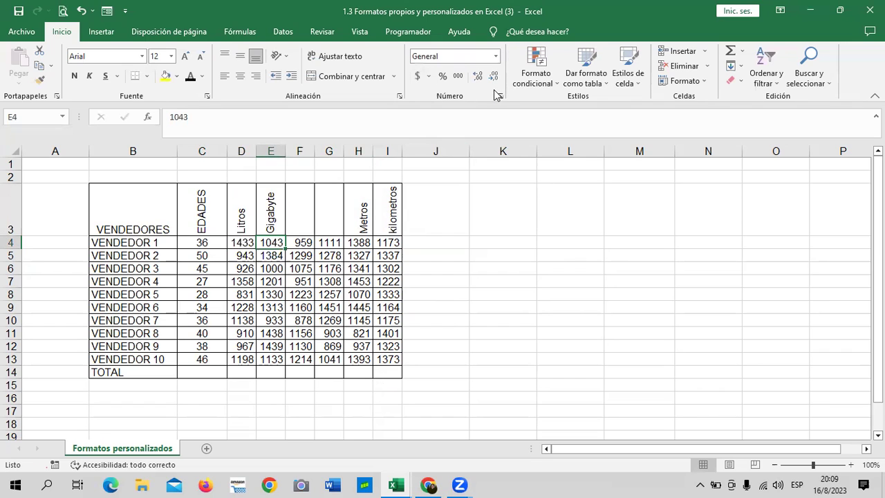
left_click(387, 201)
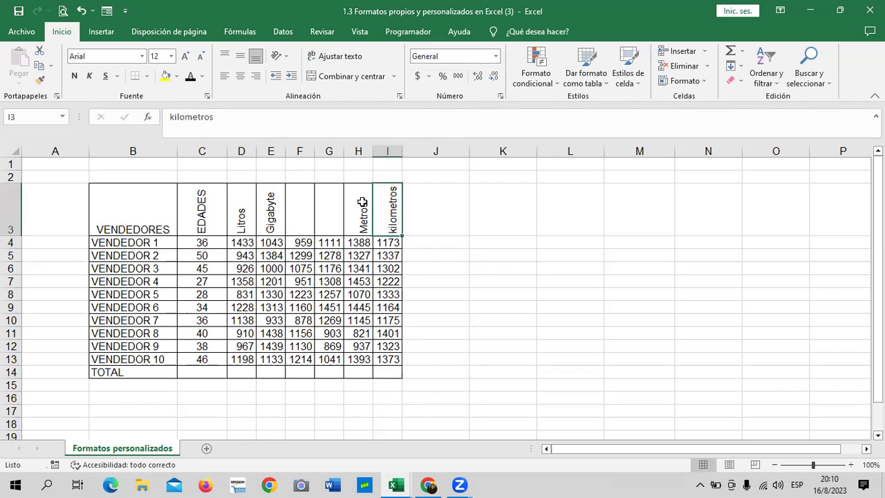
Select header cells C3:I3, EDADES through kilometros, and show the Orientación choices.
left_click(361, 202)
left_click(326, 199)
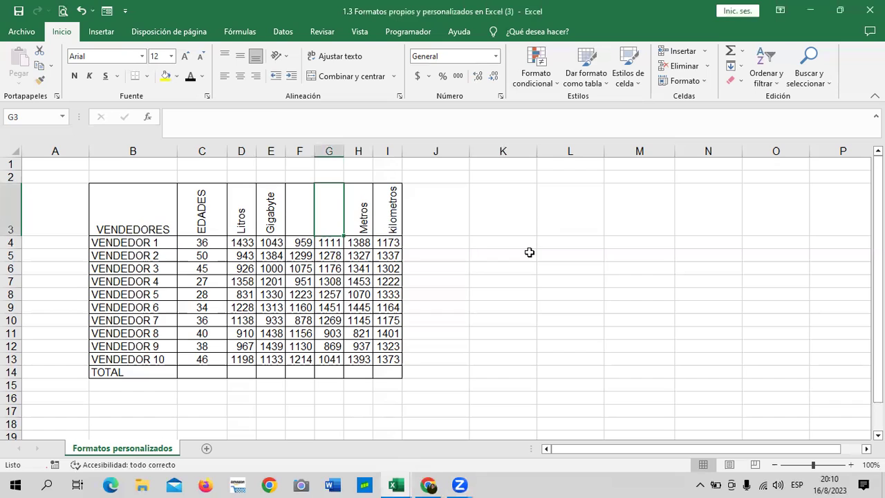
left_click(205, 206)
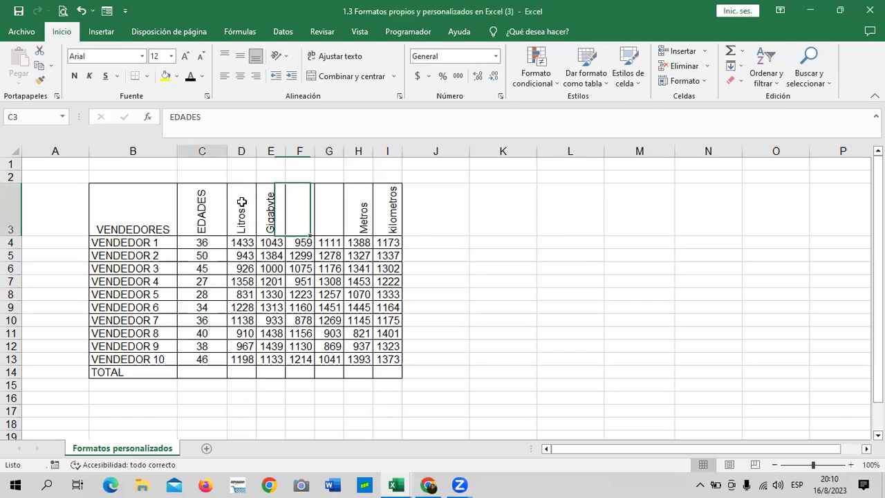
left_click(387, 209, "shift")
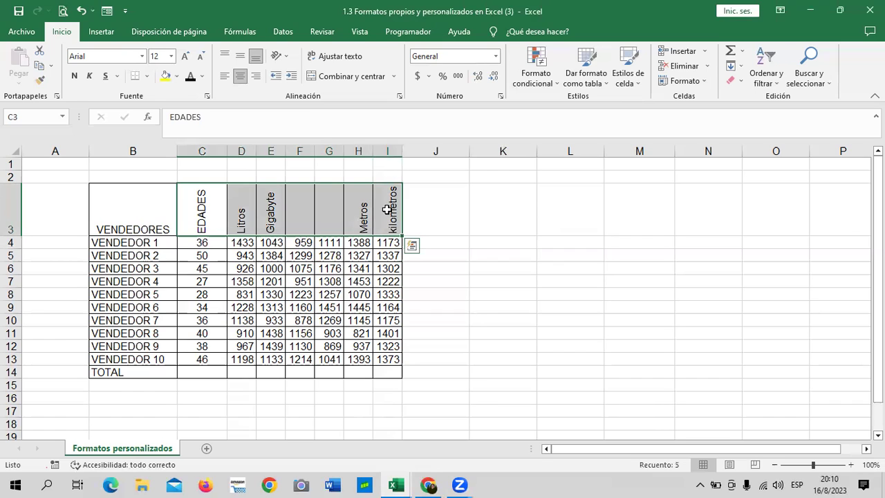
left_click(477, 240)
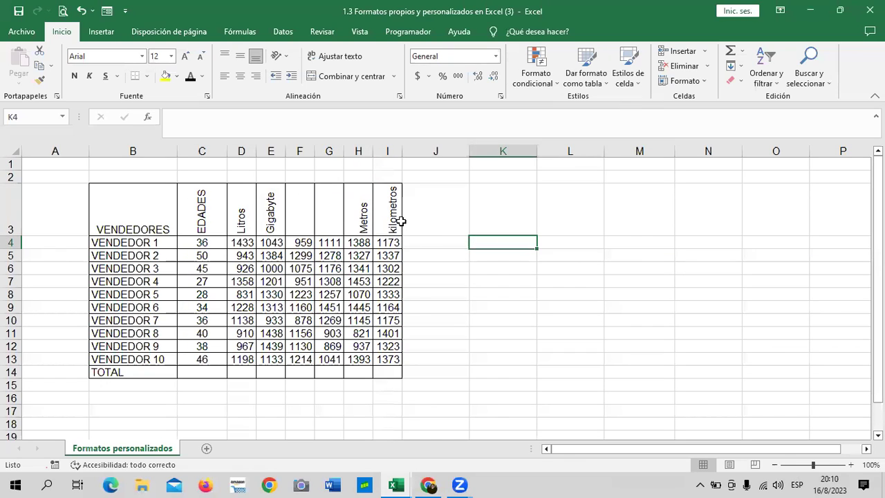
left_click(495, 209)
left_click_drag(194, 206, 390, 210)
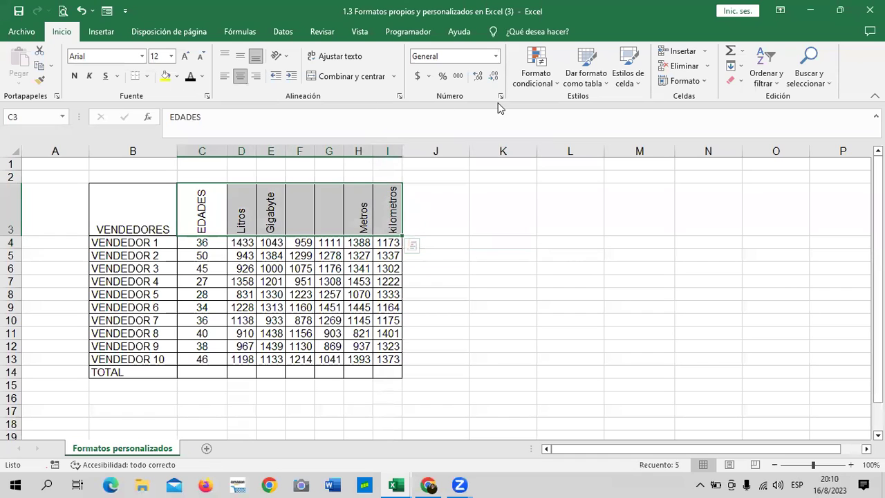
left_click(283, 57)
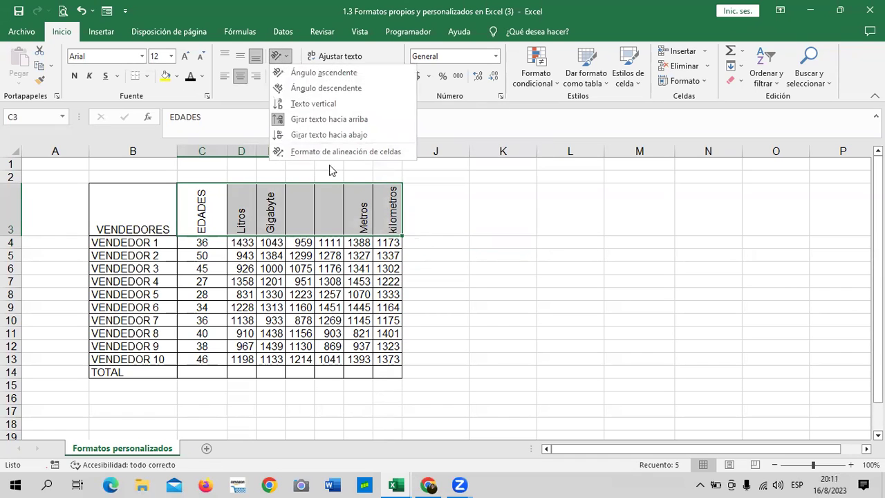
Set the header text orientation to 0 degrees in Formato de celdas > Alineación.
left_click(500, 96)
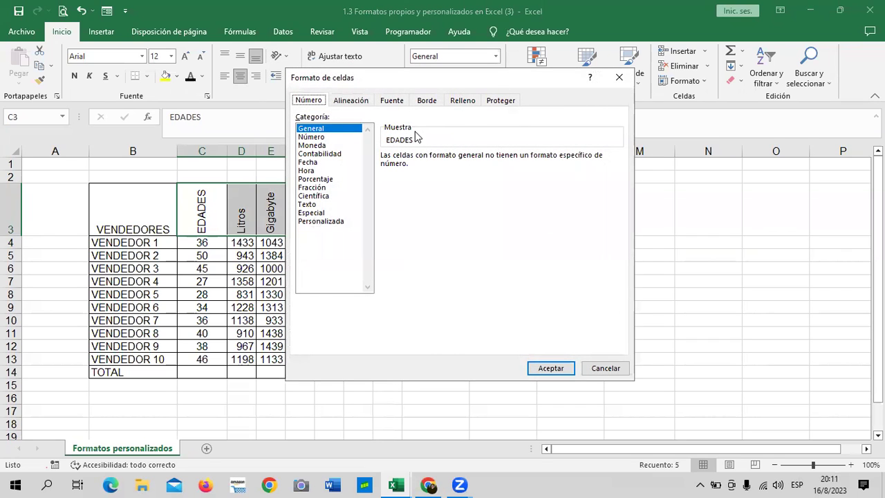
left_click(354, 101)
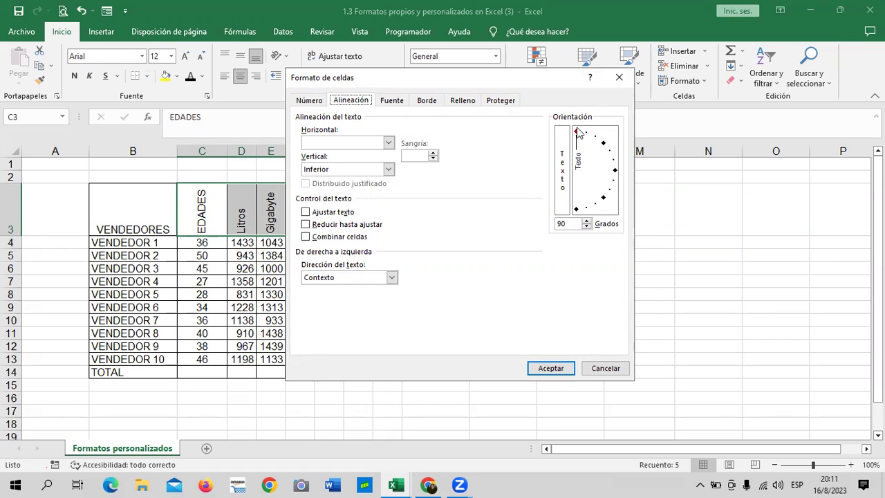
left_click(615, 171)
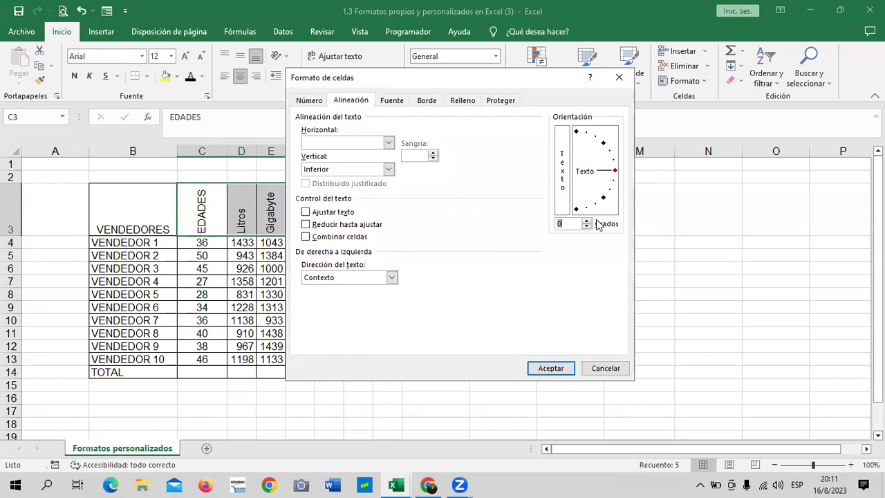
left_click(575, 132)
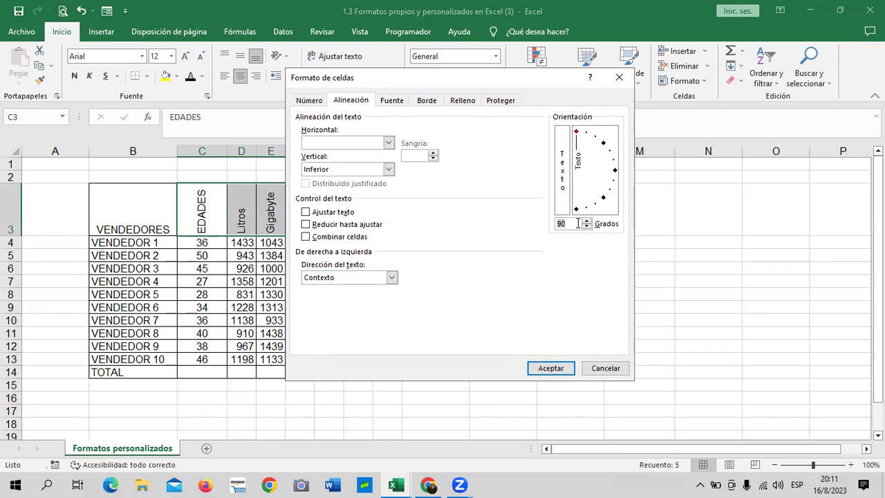
key("BackSpace")
type("0")
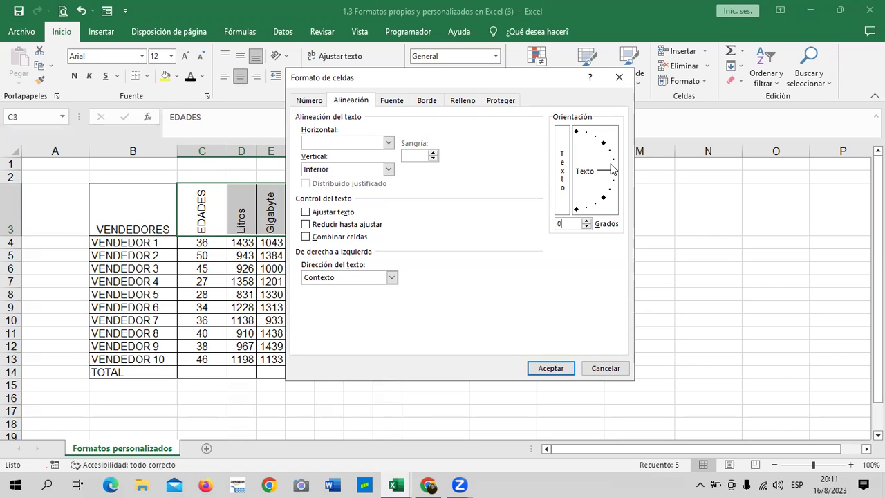
left_click(550, 368)
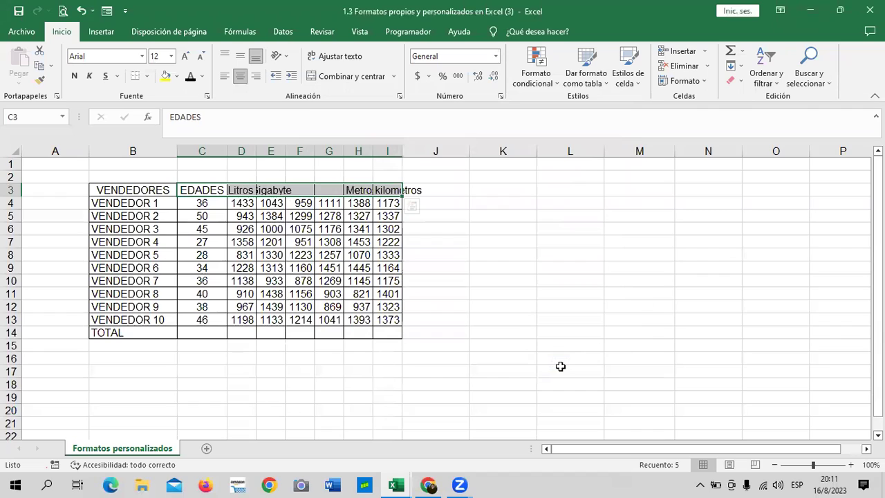
Rotate the C3:I3 header labels, EDADES to kilometros, to read vertically upward.
left_click(579, 260)
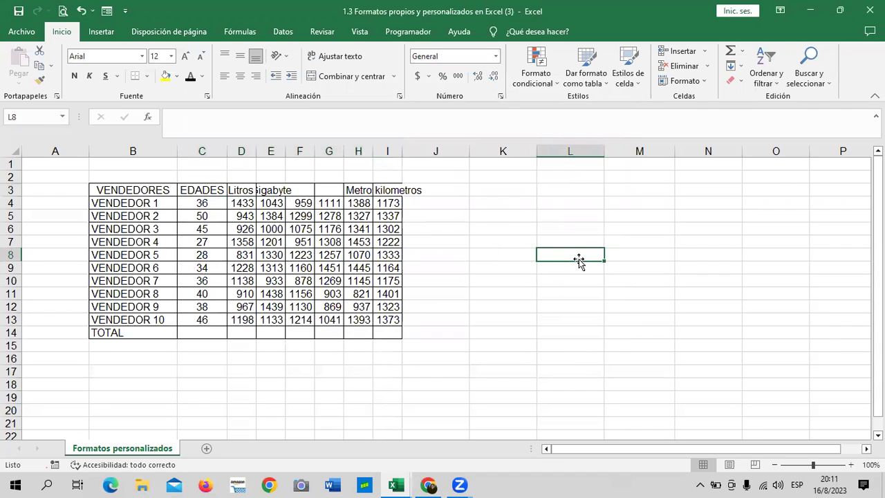
left_click(207, 190)
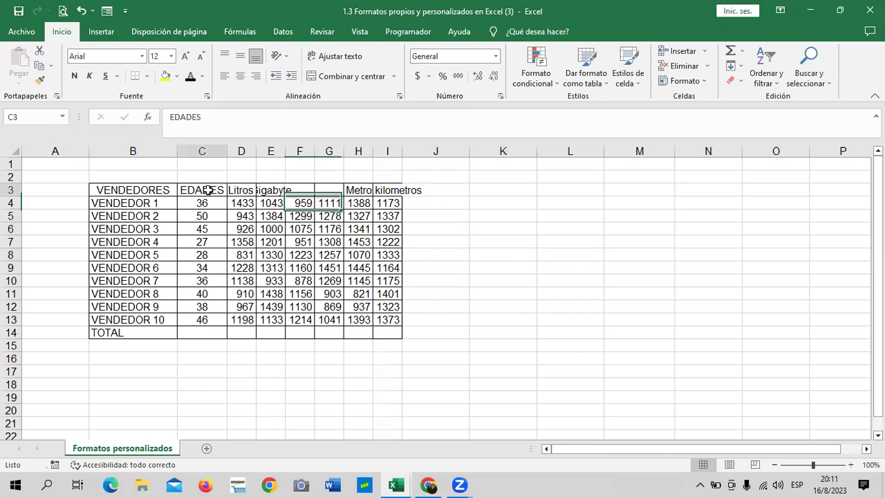
left_click_drag(208, 190, 387, 190)
left_click(240, 76)
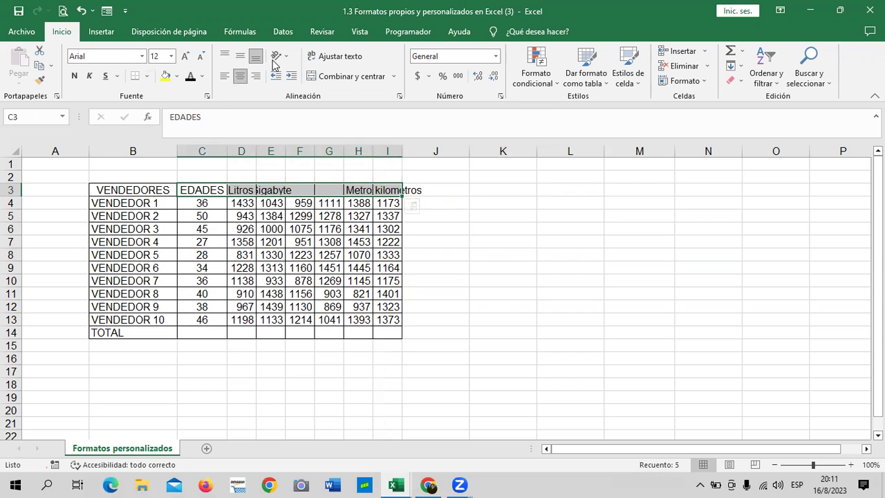
left_click(275, 59)
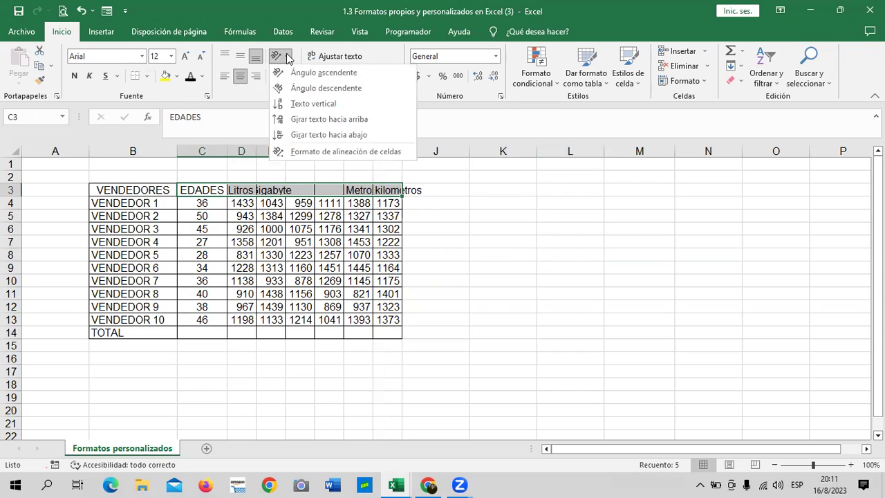
left_click(329, 119)
left_click(548, 304)
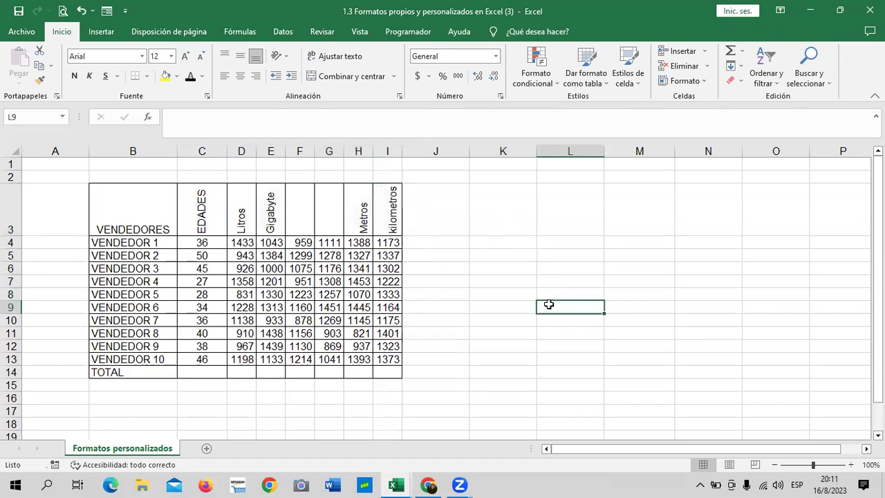
left_click(492, 258)
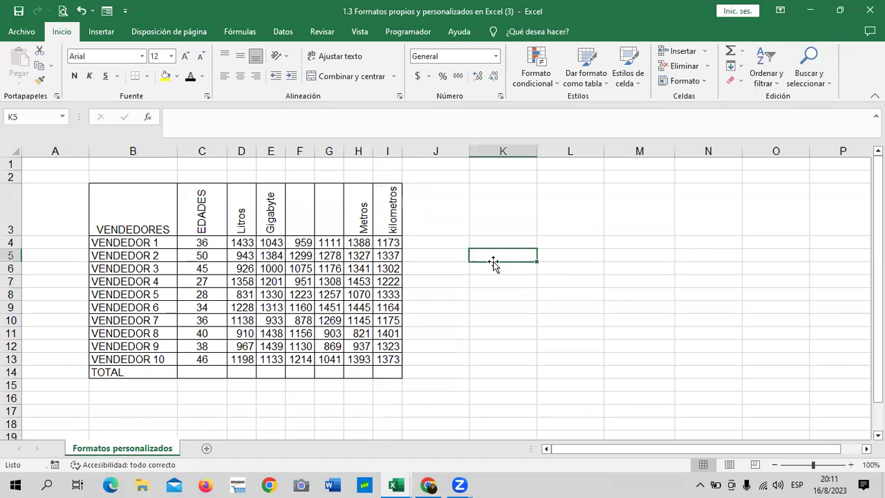
mouse_move(430, 484)
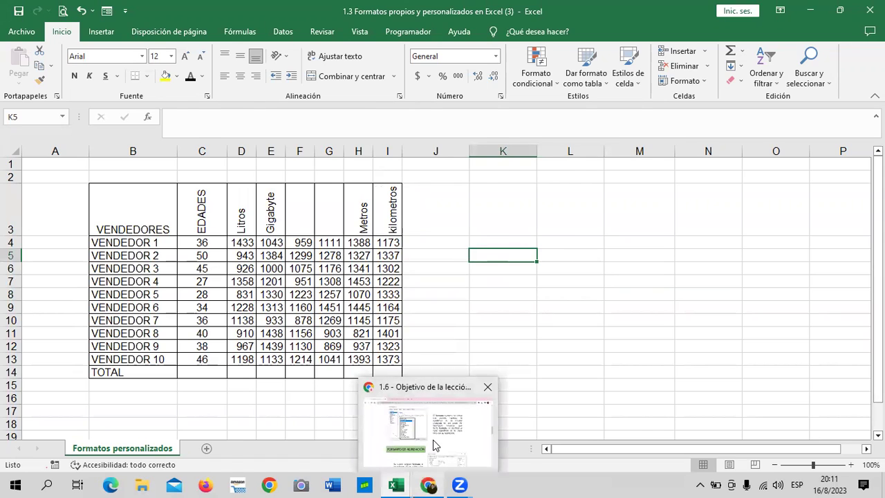
left_click(438, 445)
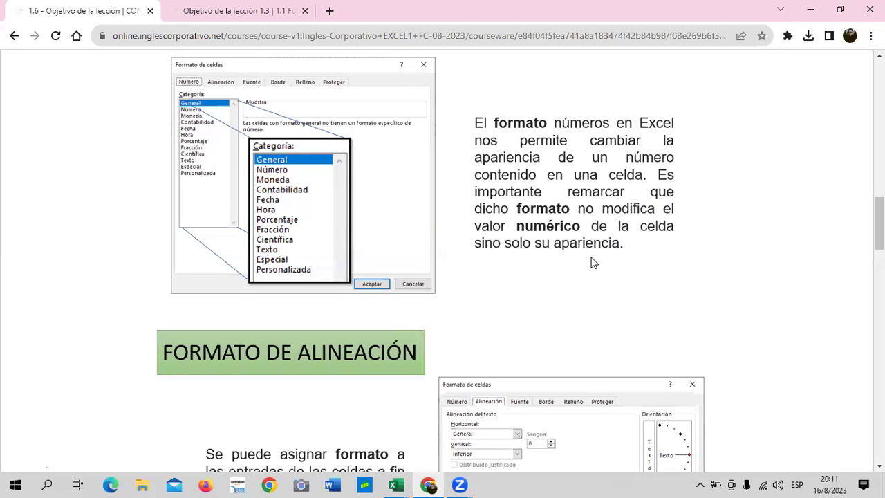
scroll(595, 264, "down", 2)
scroll(595, 266, "down", 2)
scroll(592, 264, "down", 3)
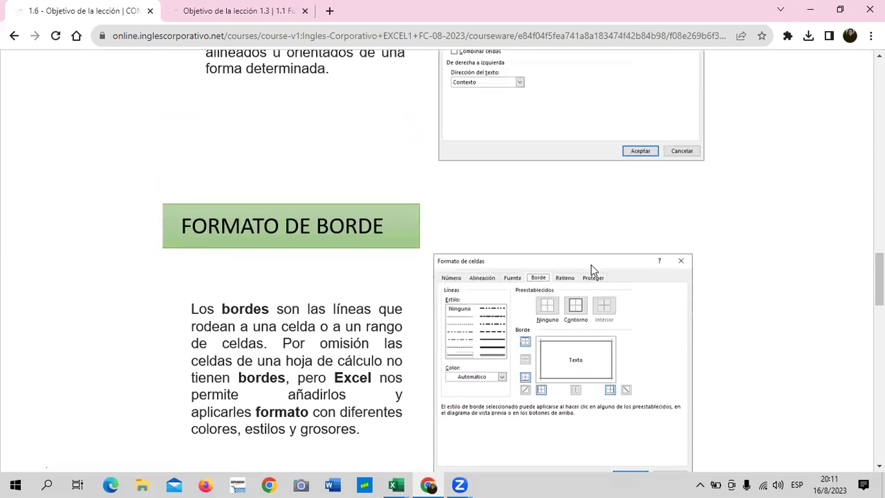
scroll(492, 293, "down", 1)
scroll(492, 293, "down", 2)
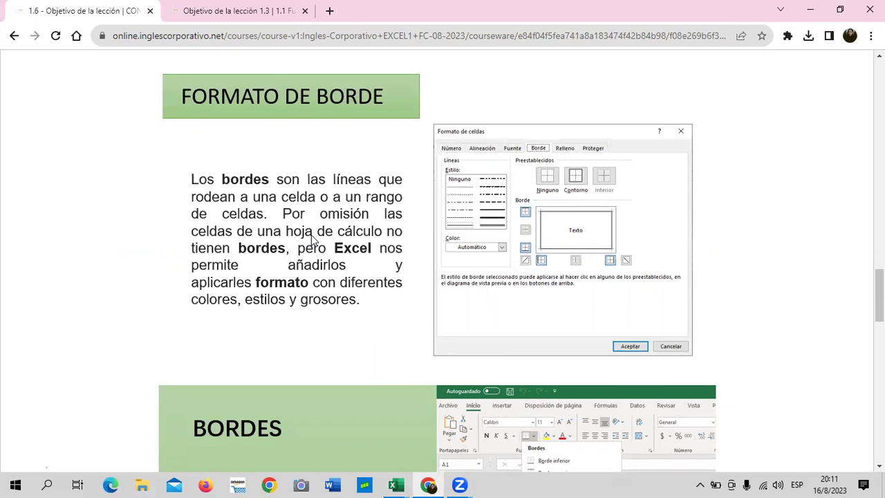
scroll(524, 292, "down", 2)
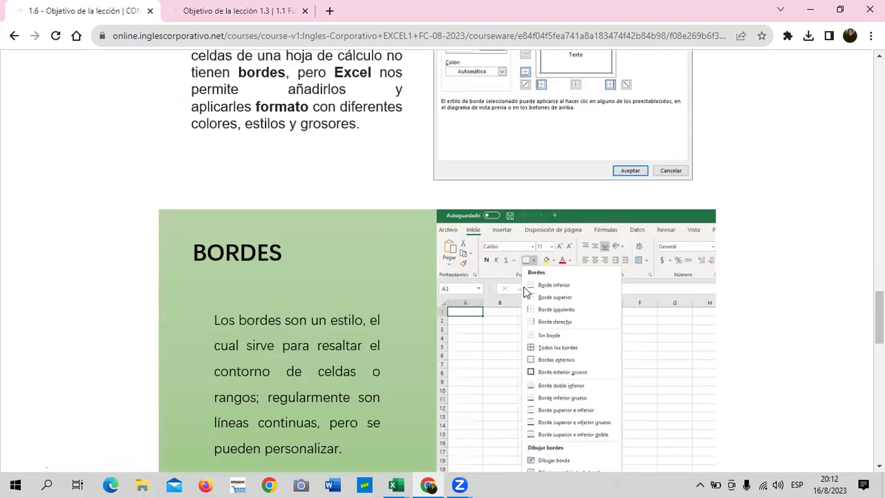
scroll(342, 340, "down", 2)
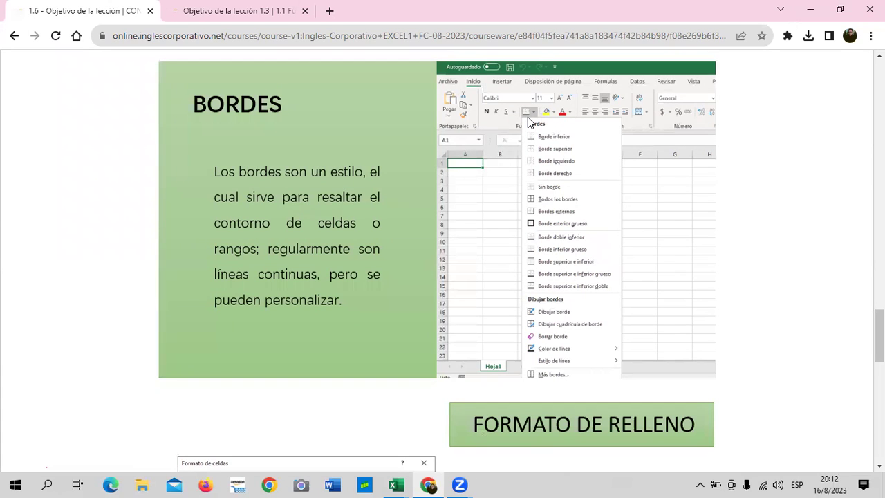
scroll(577, 346, "down", 3)
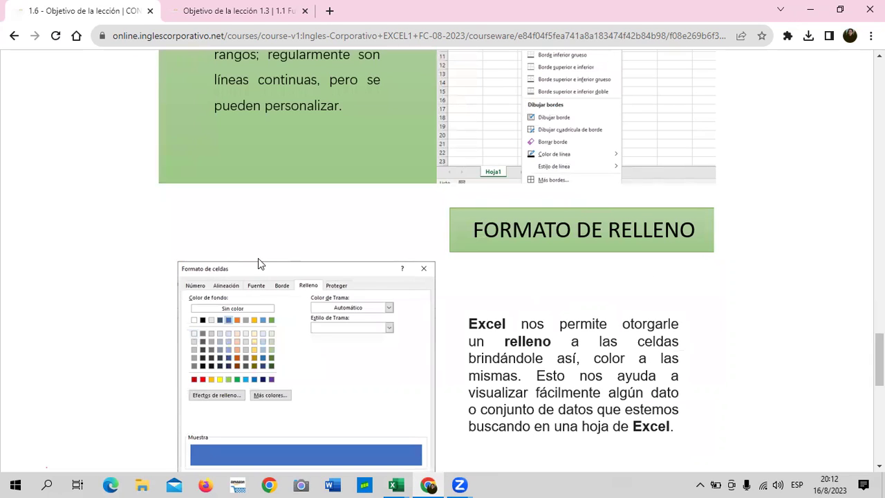
scroll(240, 312, "down", 1)
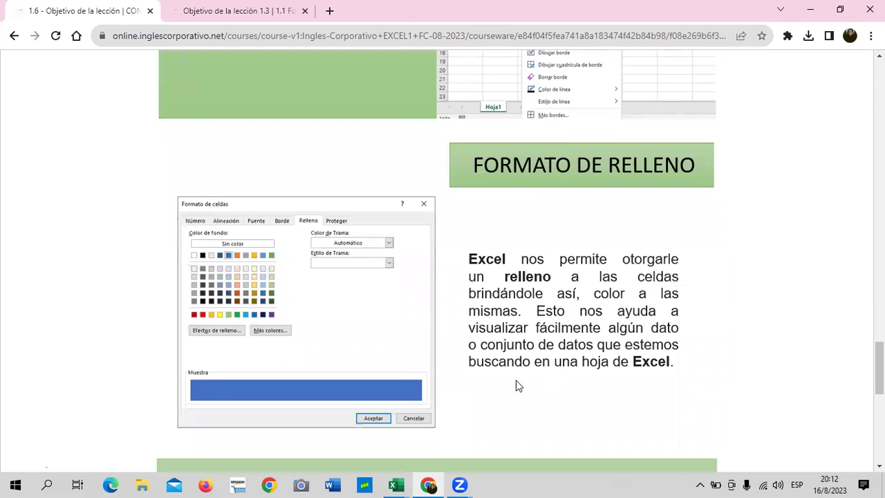
left_click(401, 483)
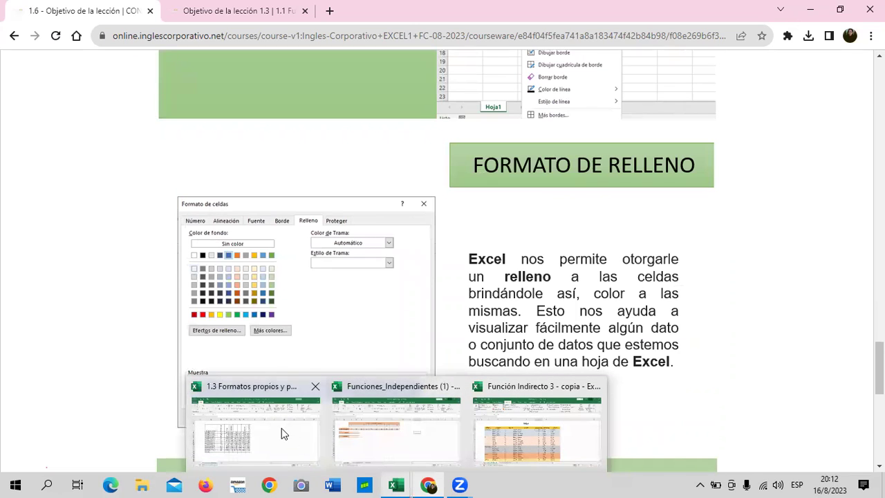
left_click(281, 428)
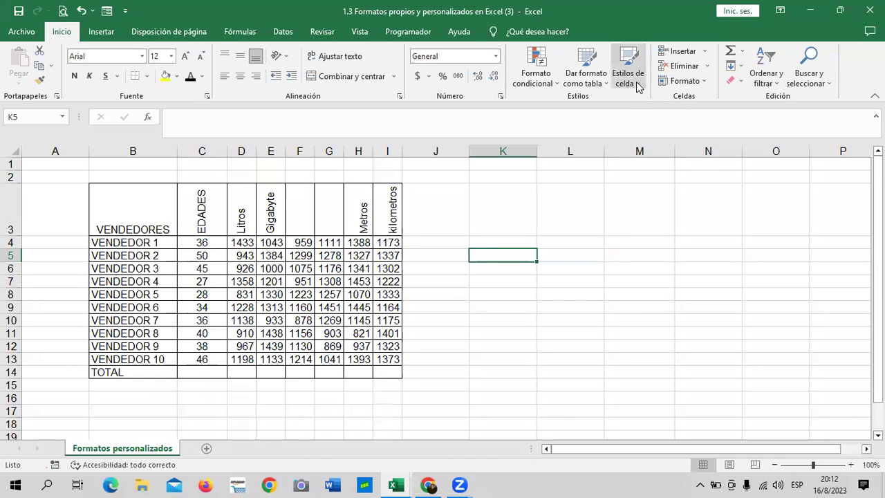
Preview the Estilos de celda gallery without applying a style, then return to the lesson.
left_click(636, 82)
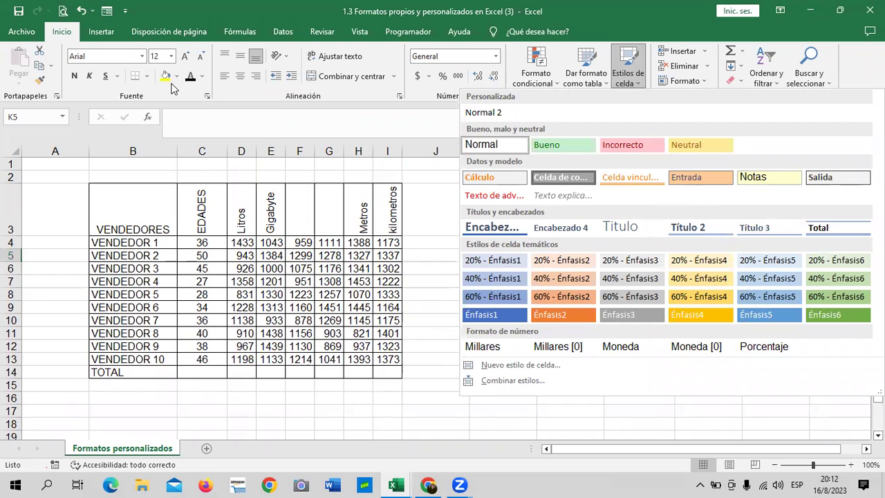
left_click(445, 210)
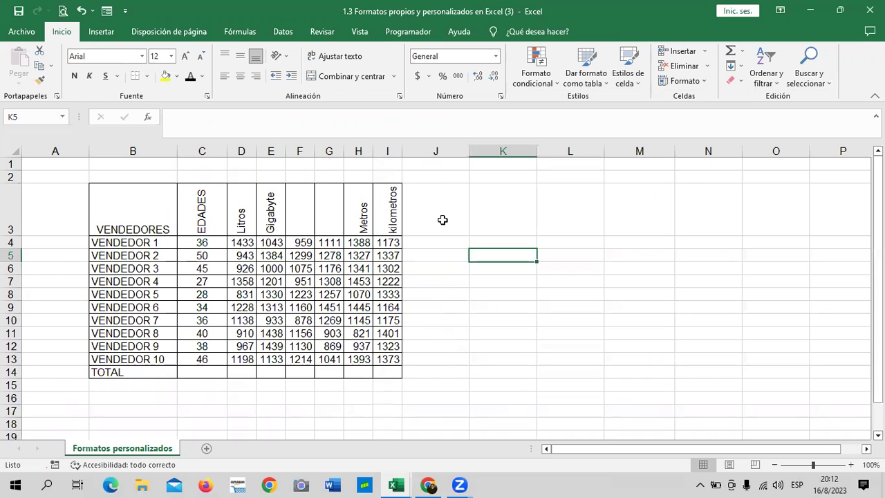
left_click(428, 484)
Read the FORMATO PERSONALIZADO section, then return to the 1.3 Formatos propios workbook.
scroll(565, 272, "down", 4)
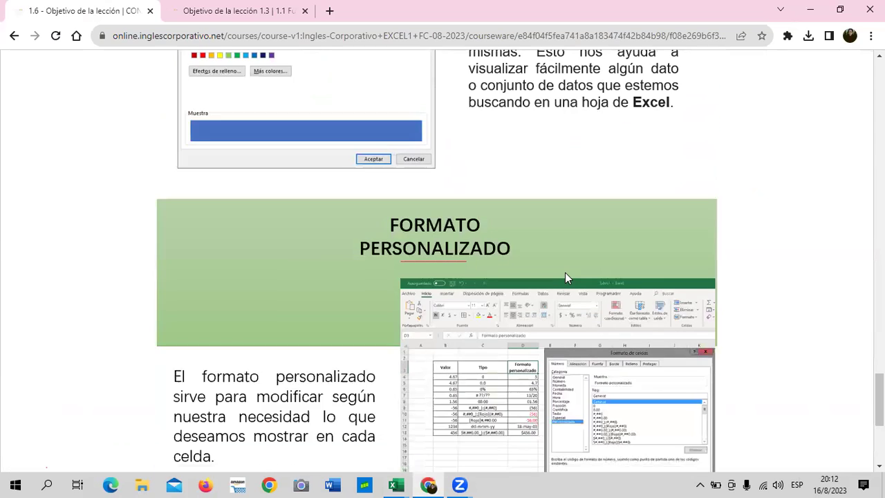
scroll(565, 272, "down", 1)
scroll(565, 272, "down", 2)
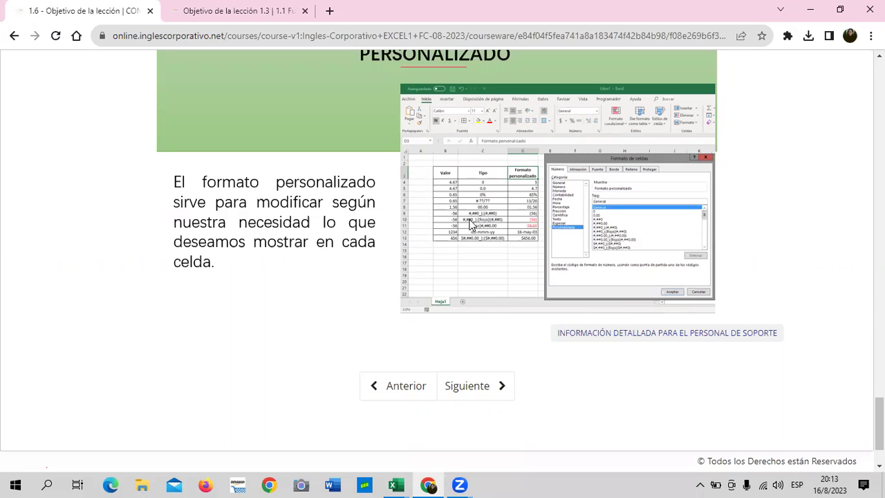
scroll(472, 225, "up", 4)
scroll(444, 342, "down", 2)
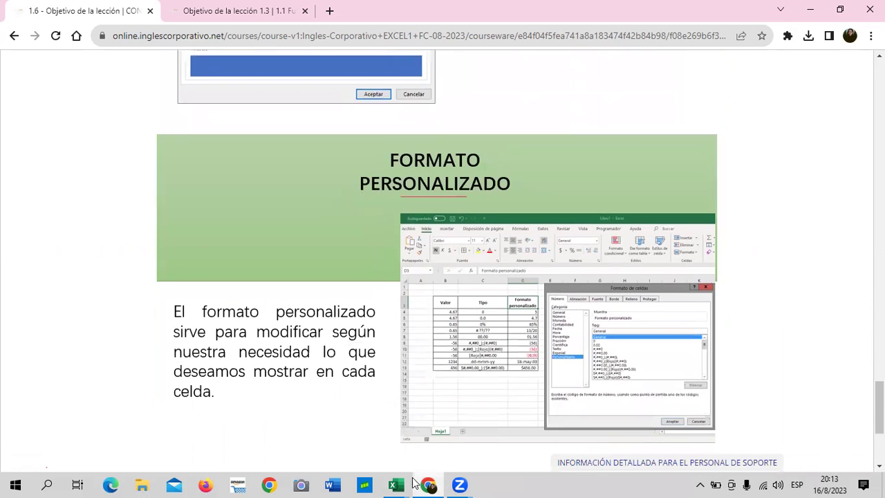
mouse_move(395, 485)
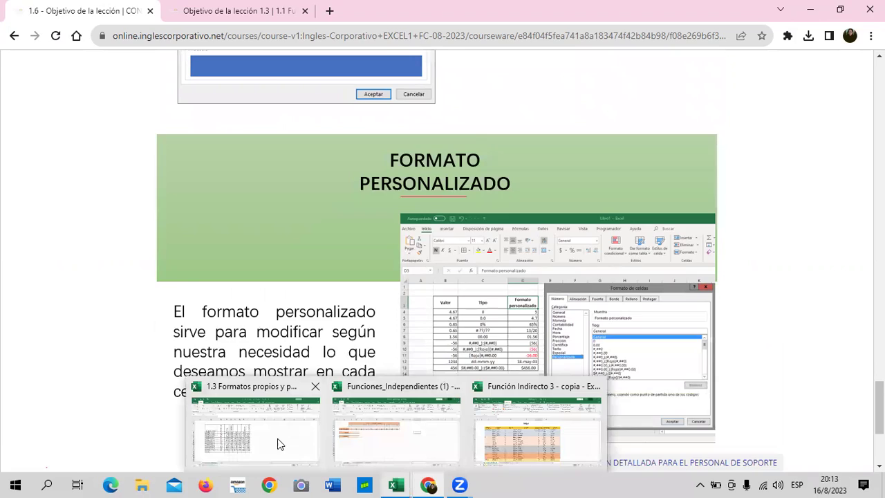
left_click(277, 445)
Apply the Énfasis1 cell style to header row B3:I3, VENDEDORES through kilometros.
left_click(559, 292)
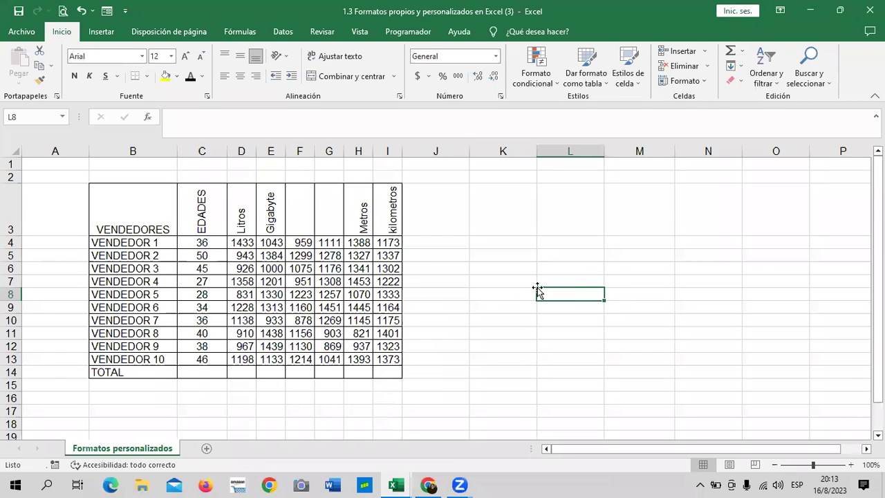
left_click_drag(107, 220, 375, 215)
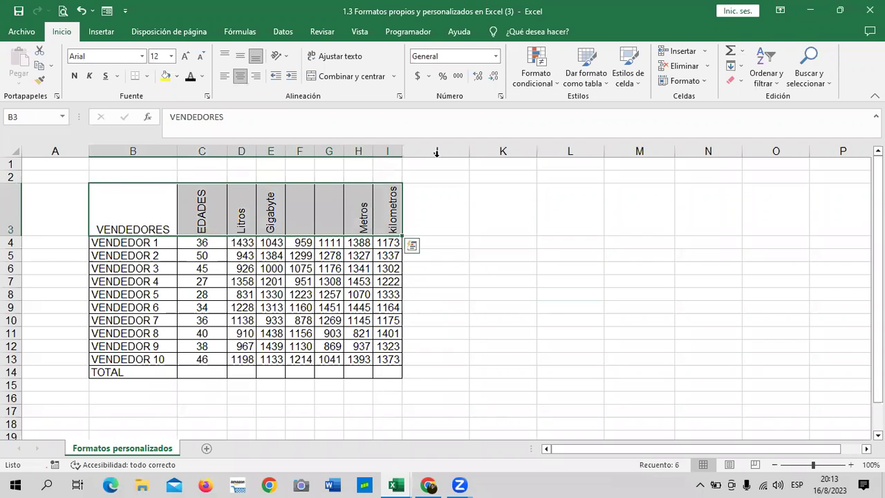
left_click(628, 70)
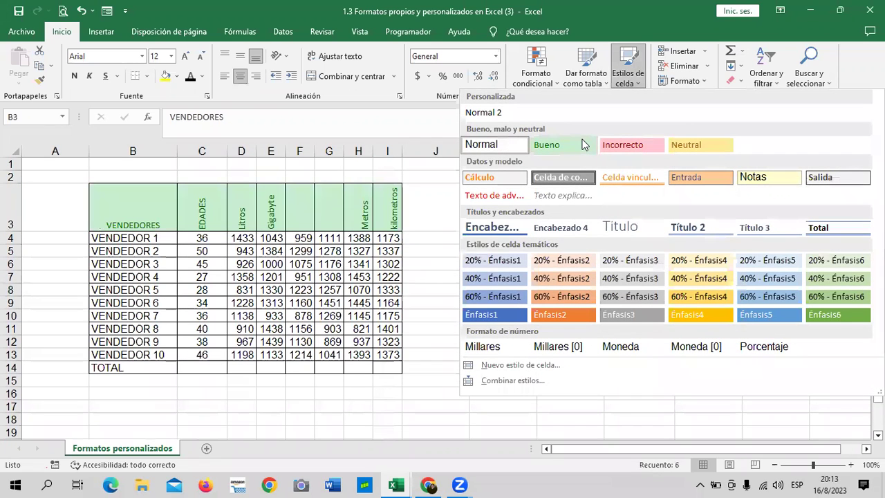
left_click(513, 317)
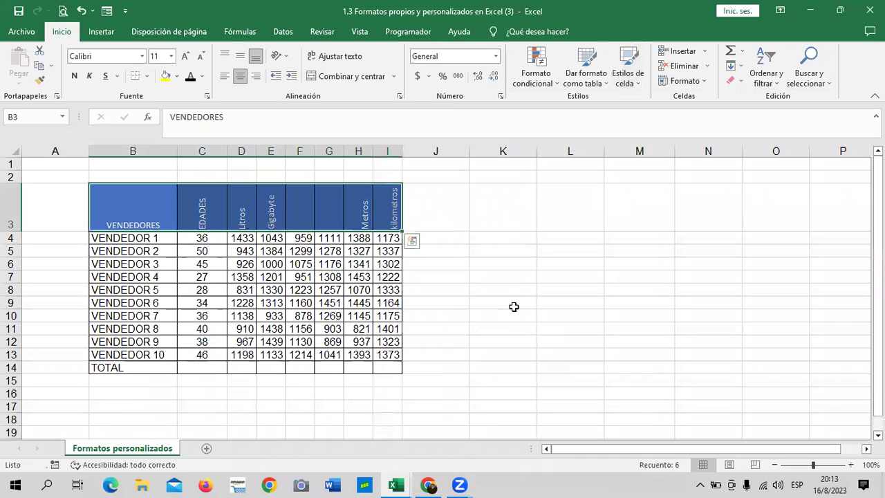
left_click(513, 277)
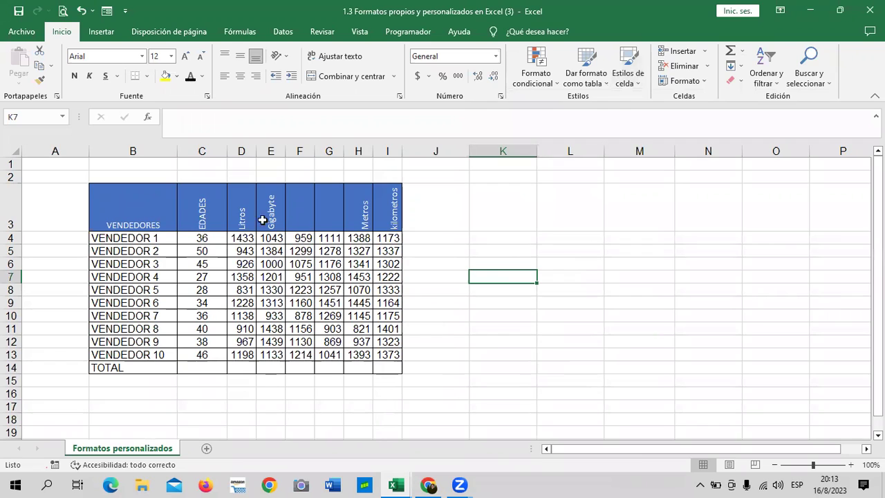
left_click(240, 212)
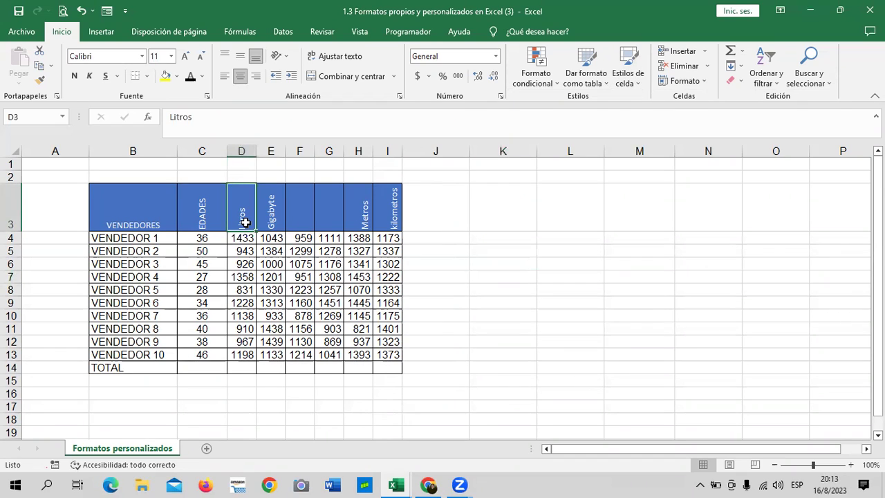
Rename the D3 header from 'Litros' to 'Ventas'.
type("VEntas")
key("BackSpace")
key("BackSpace")
key("BackSpace")
key("BackSpace")
key("BackSpace")
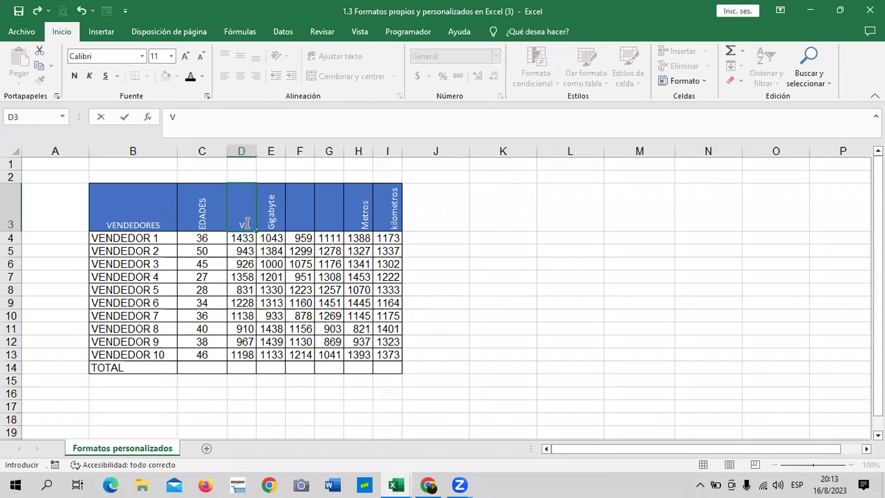
type("entas")
key("Return")
Select the Ventas figures D4:D13 and show the number format options.
left_click(484, 246)
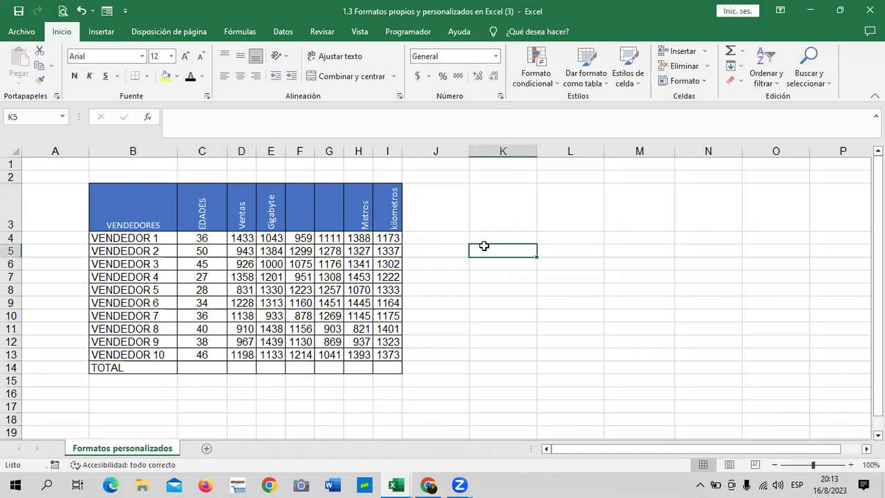
left_click_drag(239, 240, 244, 354)
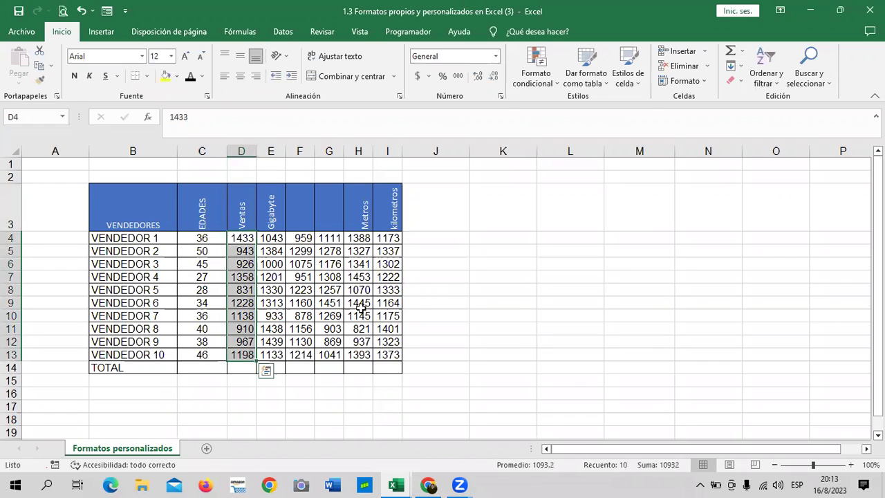
left_click(503, 277)
left_click_drag(239, 239, 241, 354)
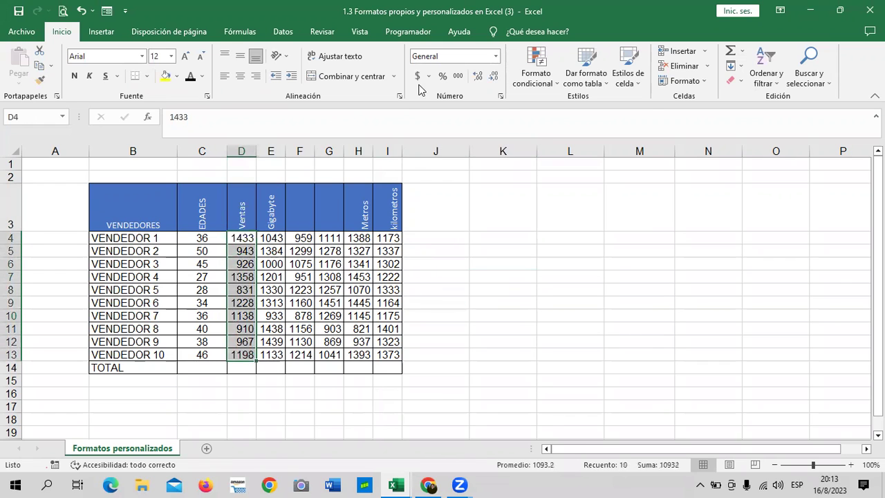
left_click(496, 57)
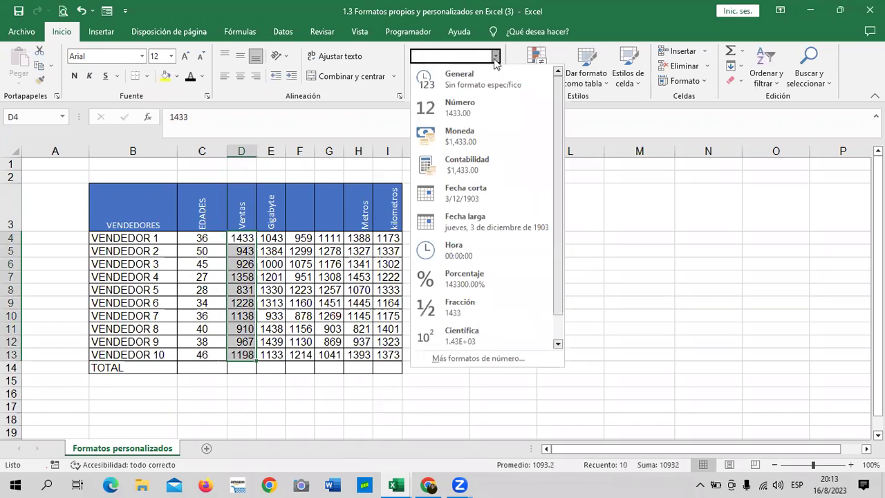
Format the Ventas figures D4:D13 as dollar accounting with zero decimal places.
left_click(526, 166)
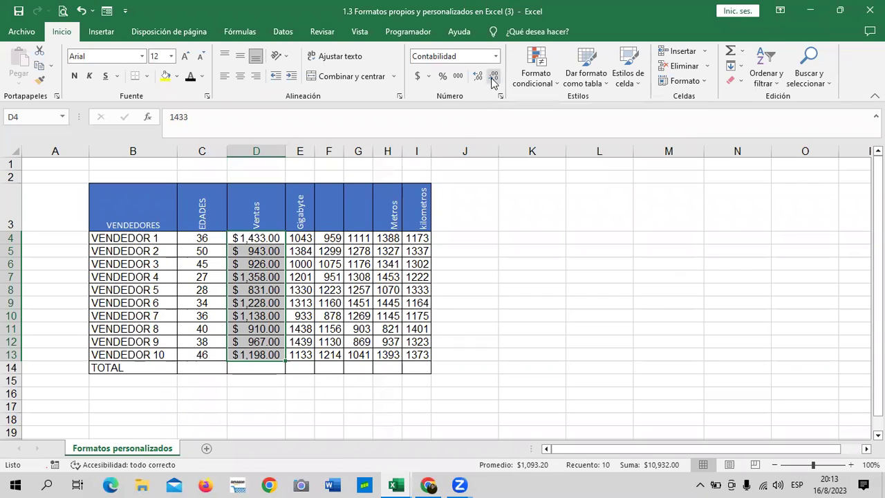
left_click(493, 80)
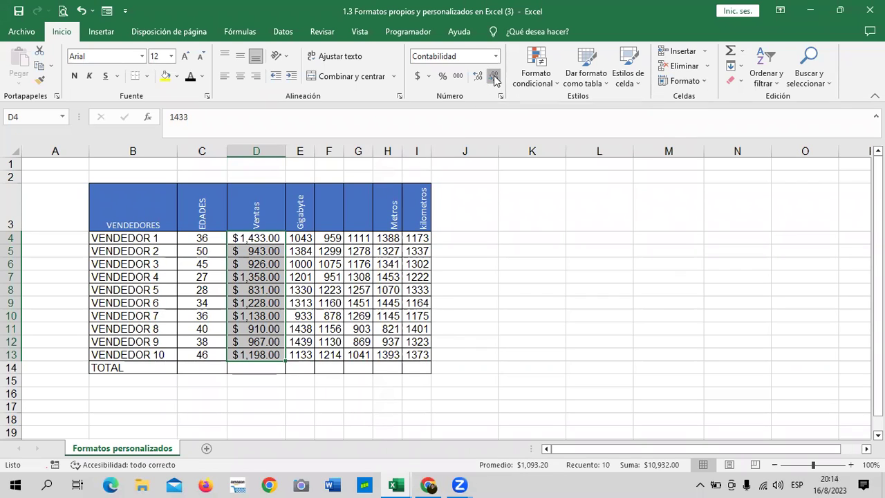
left_click(494, 81)
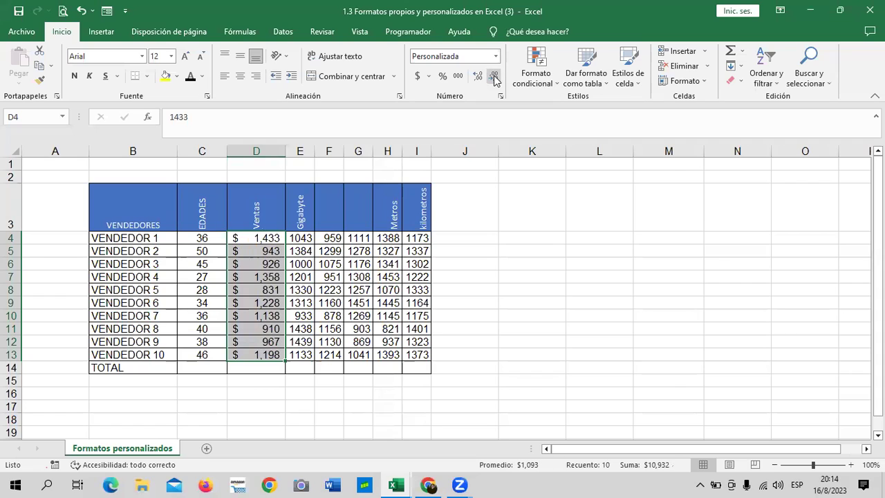
left_click(268, 215)
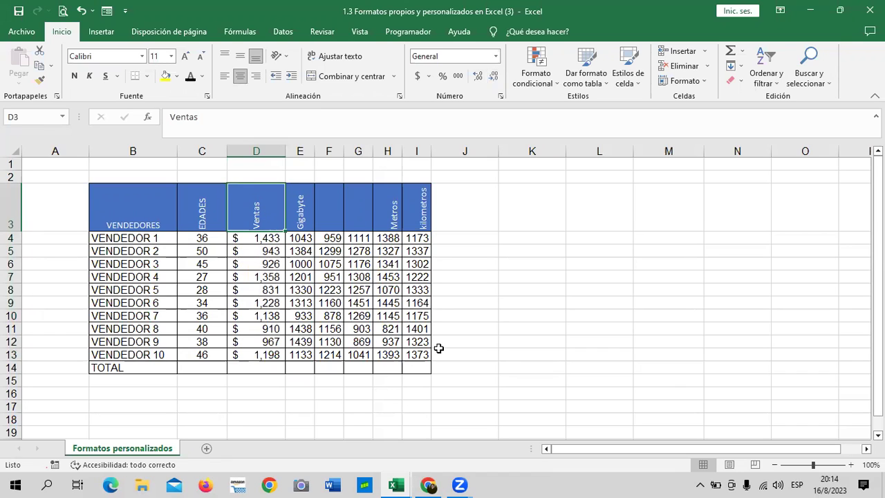
Insert an Autosuma total of the Ventas column in D14, giving $ 10,932.
left_click(546, 263)
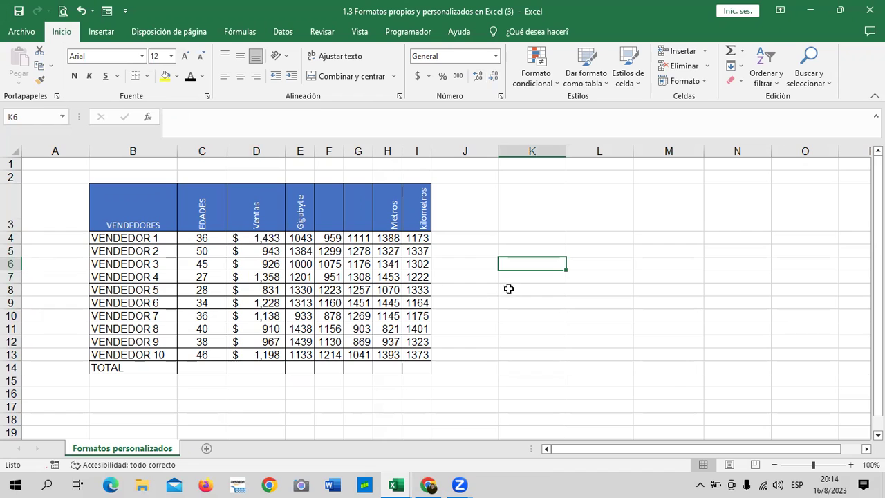
left_click(679, 203)
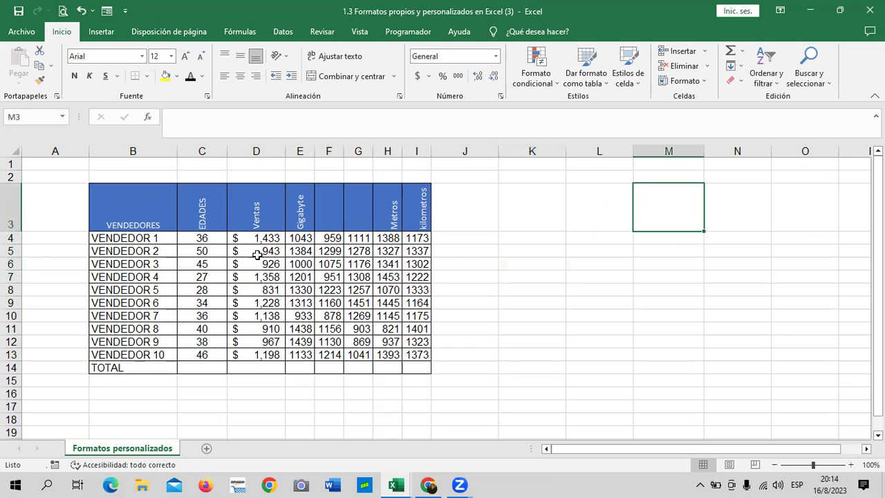
left_click(256, 367)
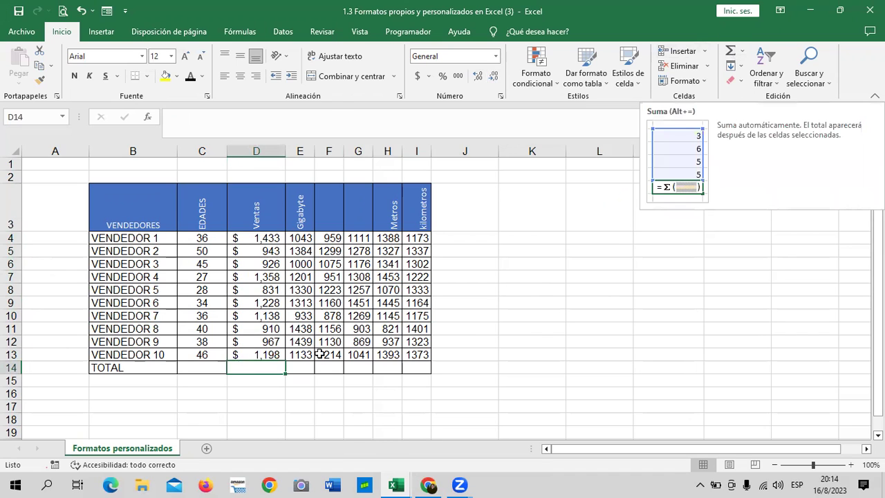
left_click(444, 394)
left_click(270, 368)
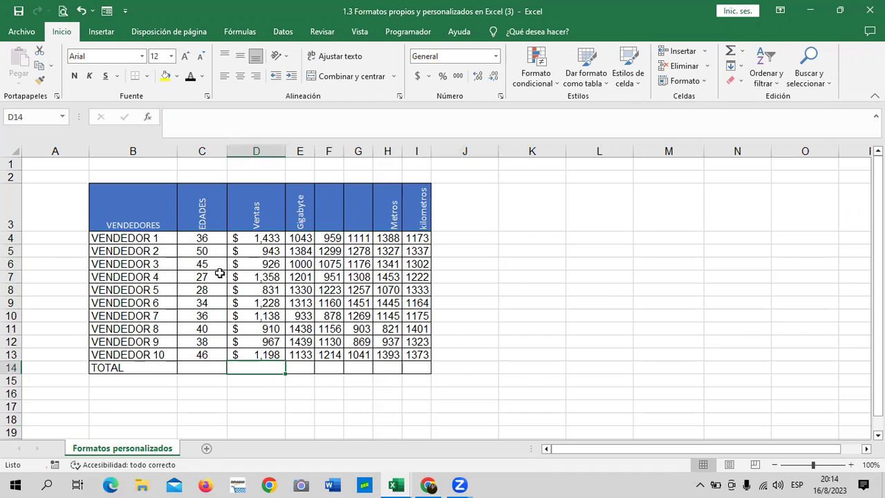
left_click(730, 52)
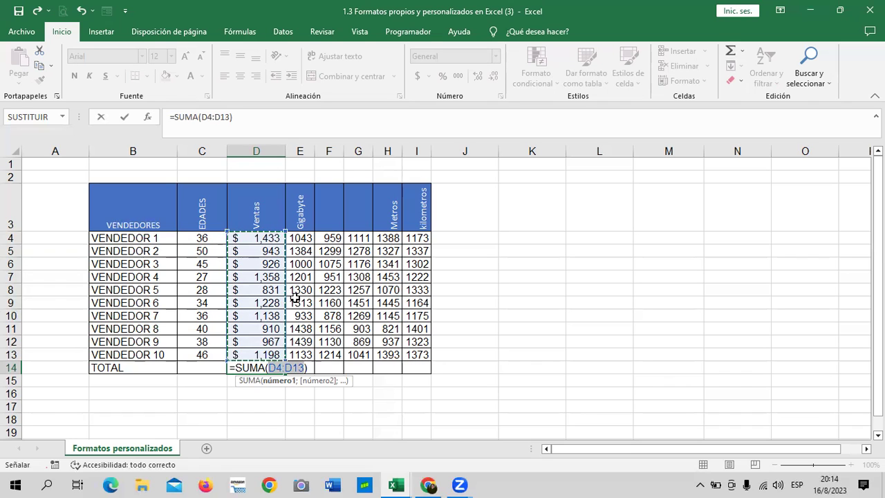
key("Return")
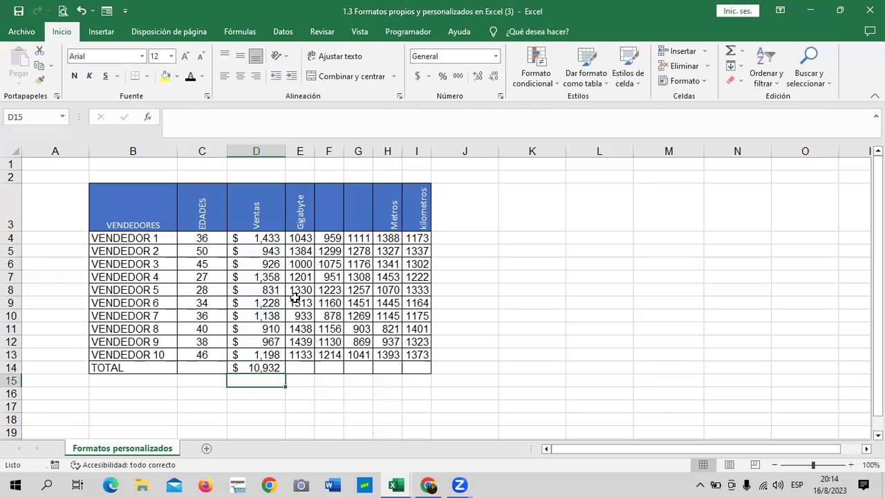
Make the TOTAL row figures from column C to I bold.
left_click_drag(197, 367, 415, 367)
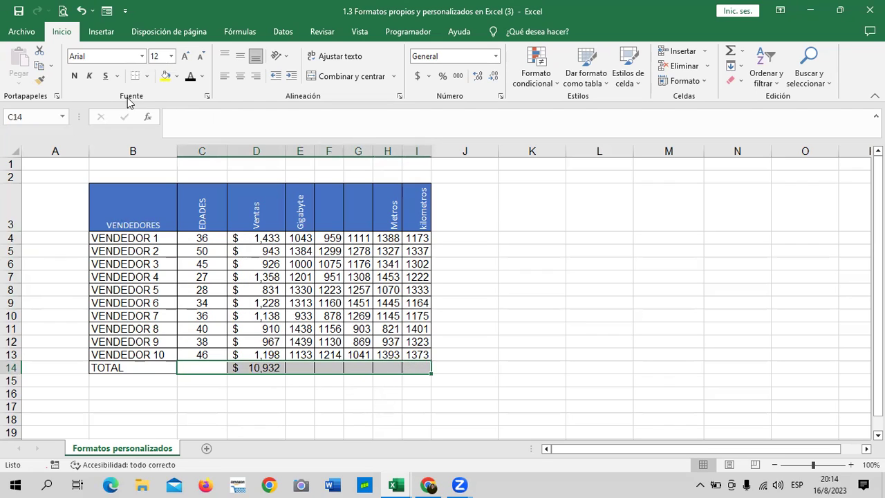
left_click(76, 82)
left_click(510, 369)
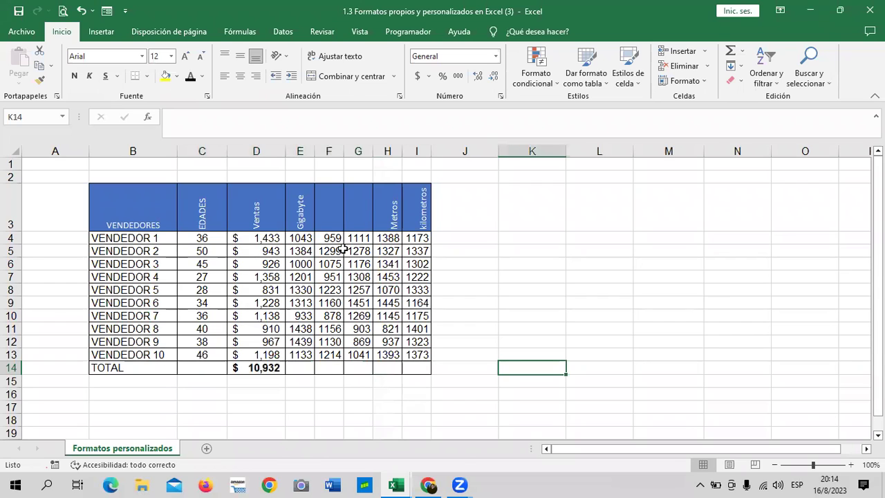
left_click(361, 214)
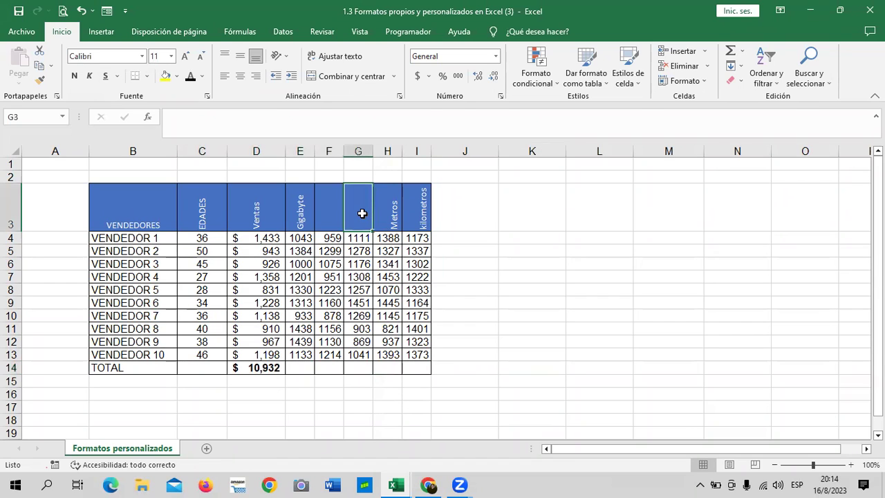
type("por")
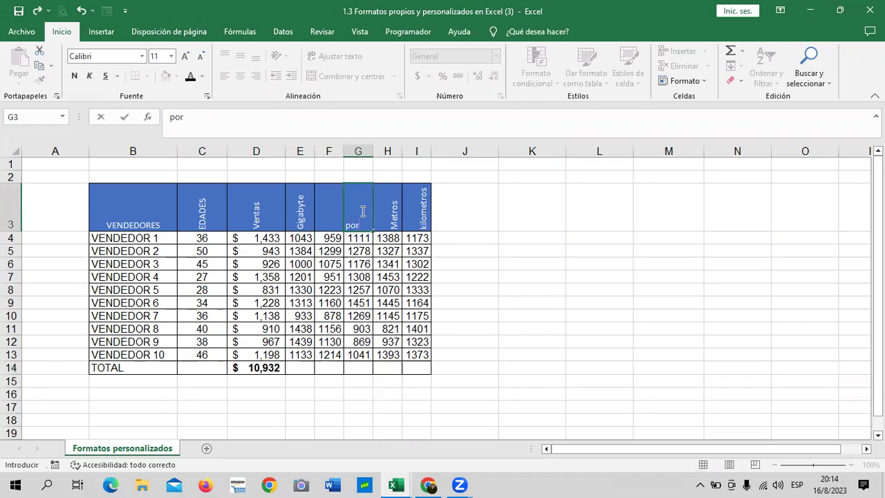
key("BackSpace")
key("BackSpace")
key("BackSpace")
type("Po")
type("rcentaje")
key("Return")
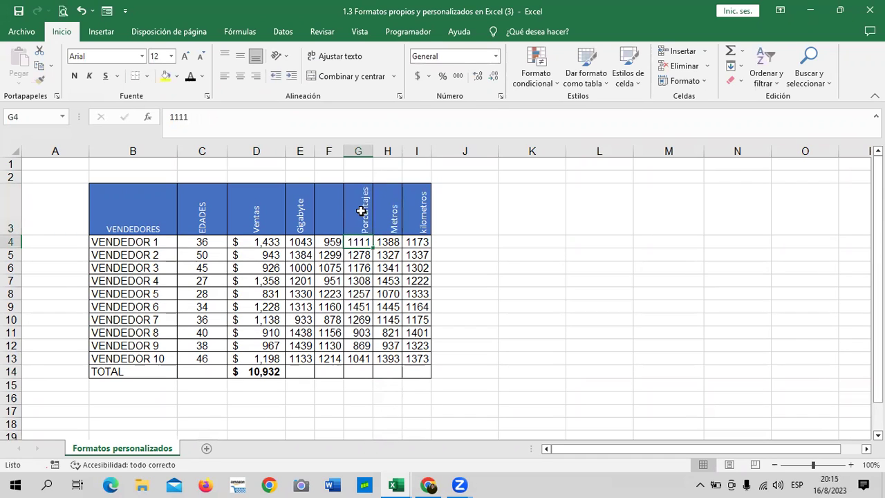
left_click(357, 217)
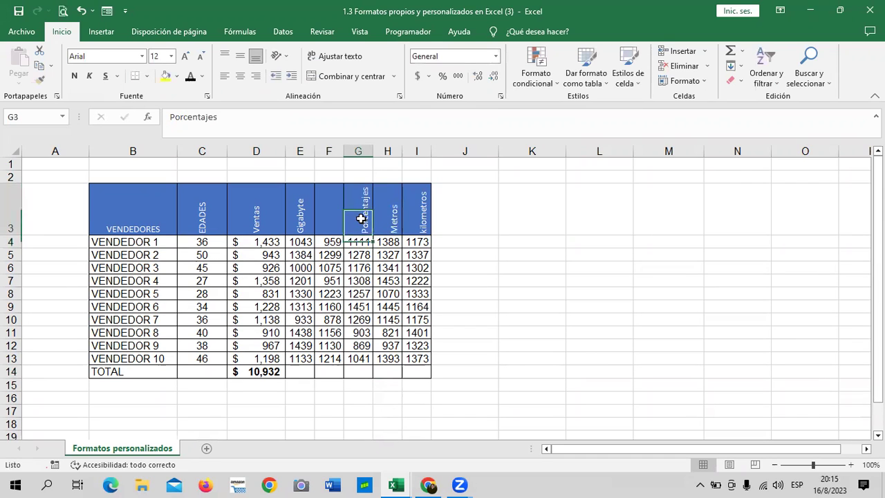
left_click(560, 289)
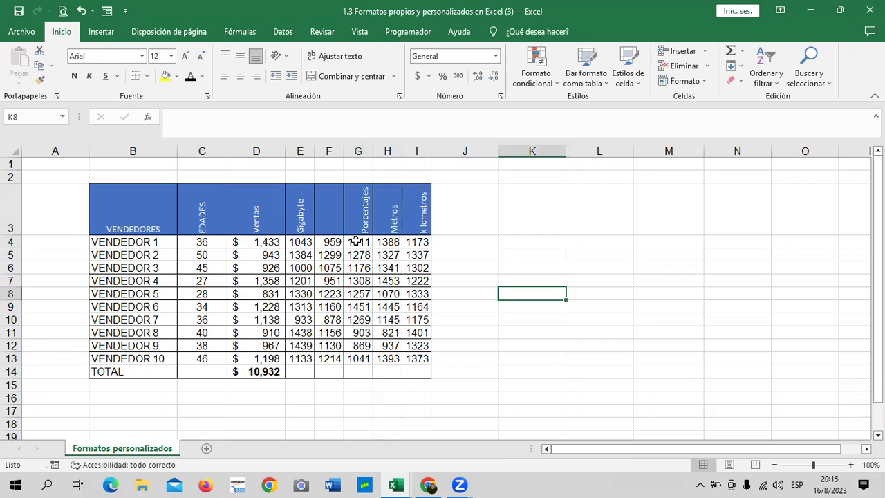
left_click_drag(355, 243, 363, 361)
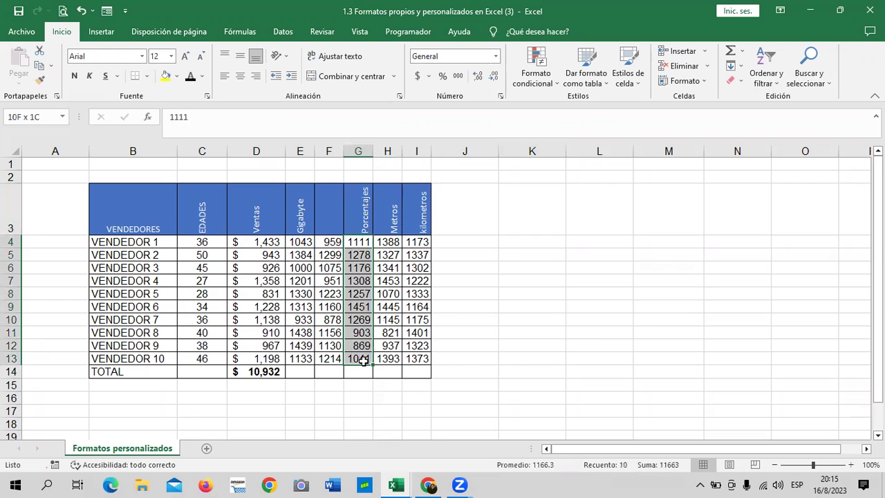
left_click_drag(363, 360, 361, 372)
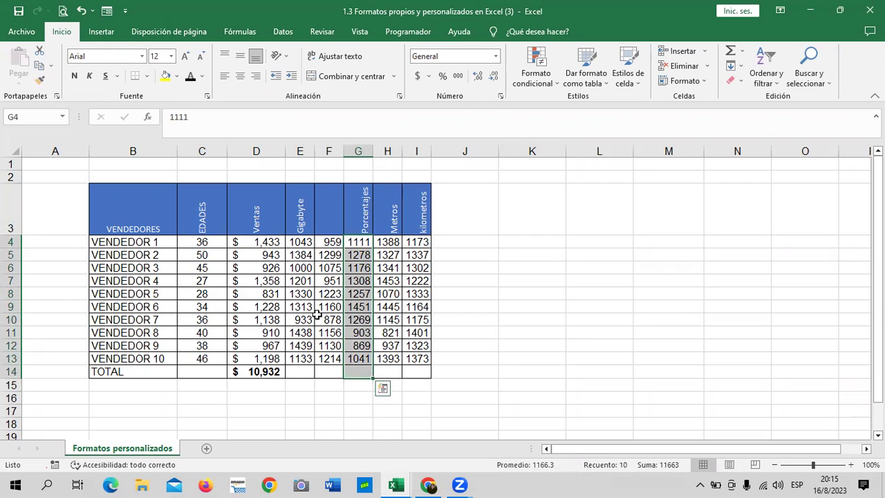
left_click(443, 76)
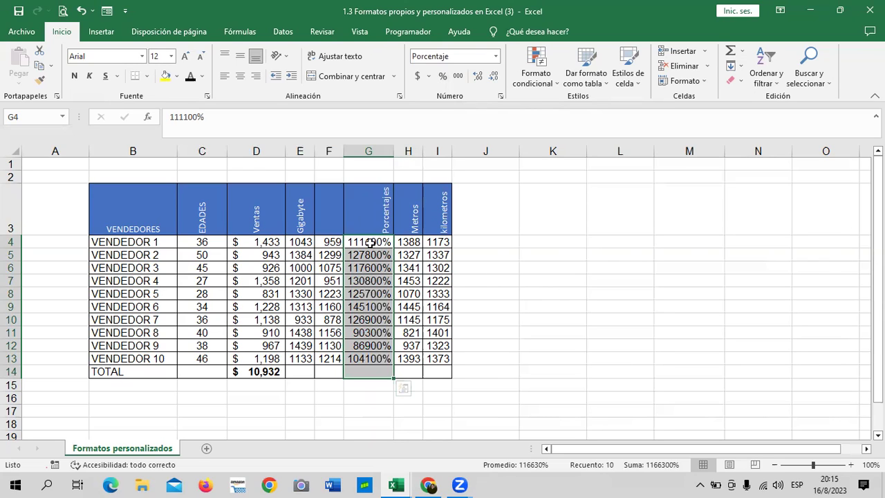
left_click(82, 11)
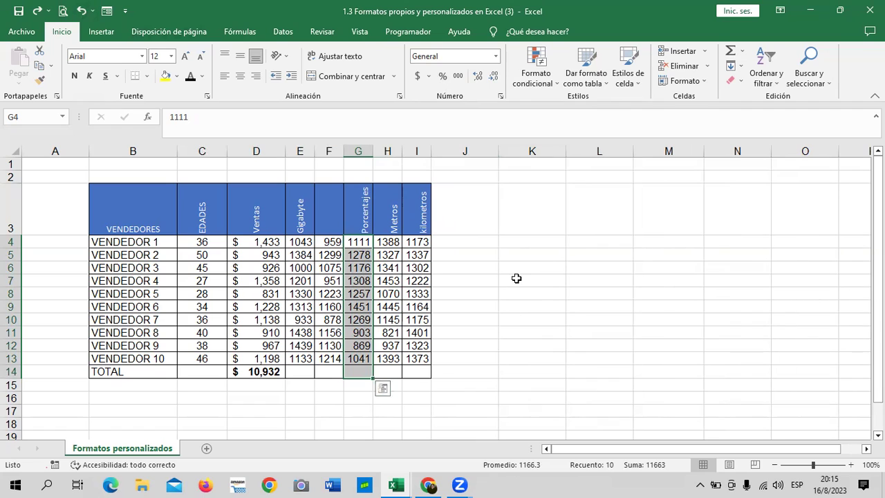
left_click(466, 243)
left_click(359, 209)
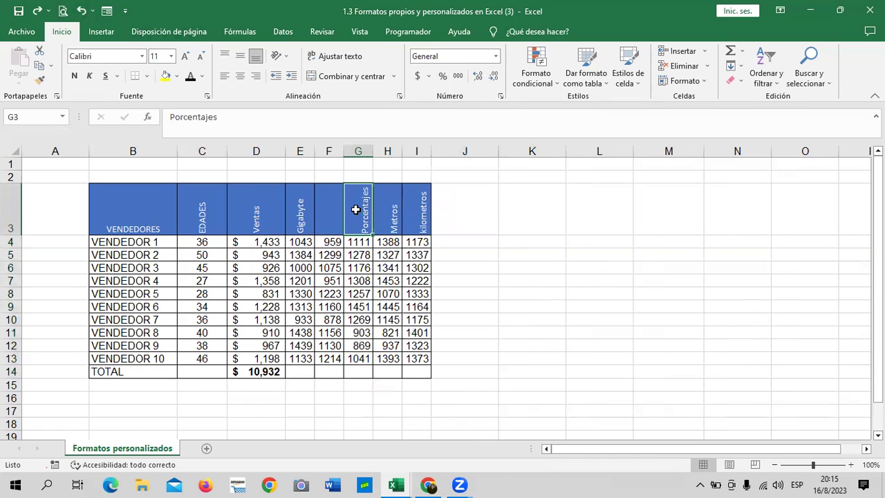
key("Delete")
left_click(474, 239)
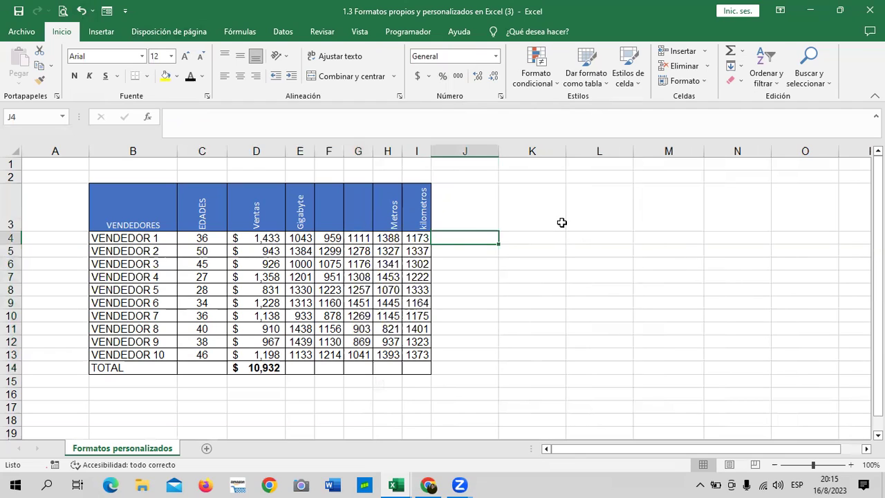
Enter the starting values 10 in J4 and 15 in J5, fixing the mistyped entries.
type("25")
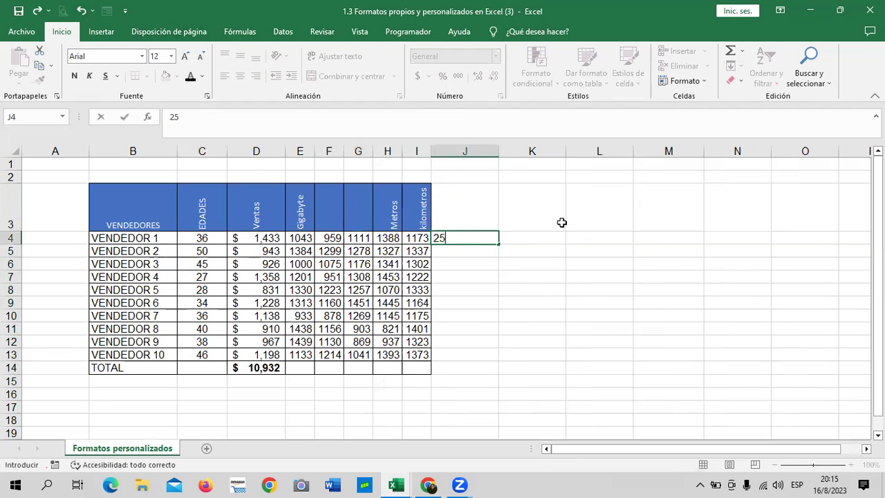
key("BackSpace")
key("BackSpace")
type("15")
key("Return")
type("10")
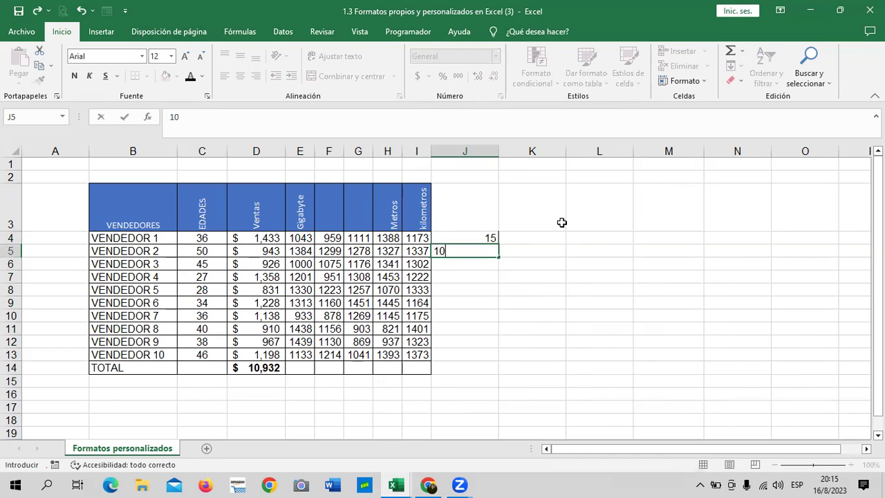
key("Return")
left_click_drag(468, 237, 470, 231)
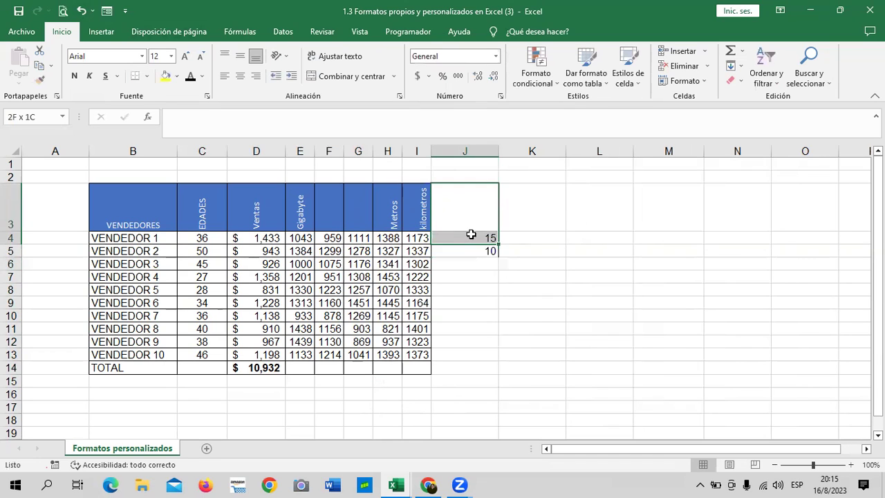
left_click_drag(563, 249, 581, 251)
left_click_drag(485, 239, 487, 246)
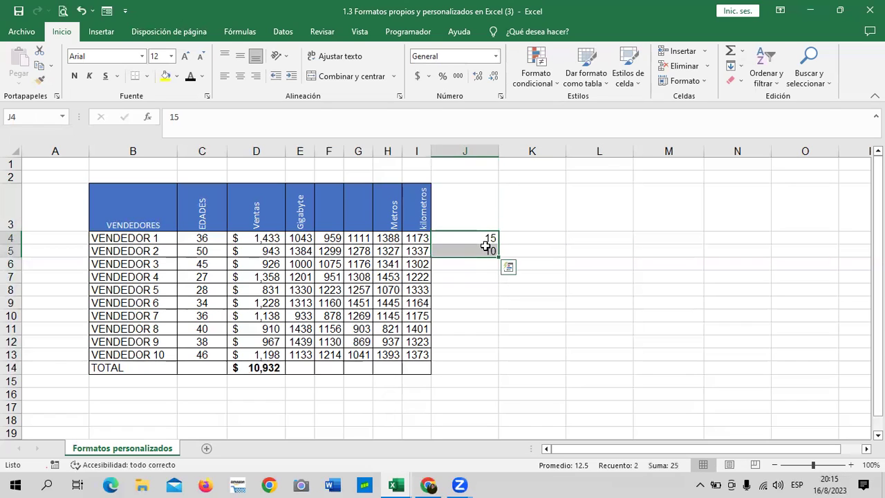
left_click(556, 249)
left_click(489, 237)
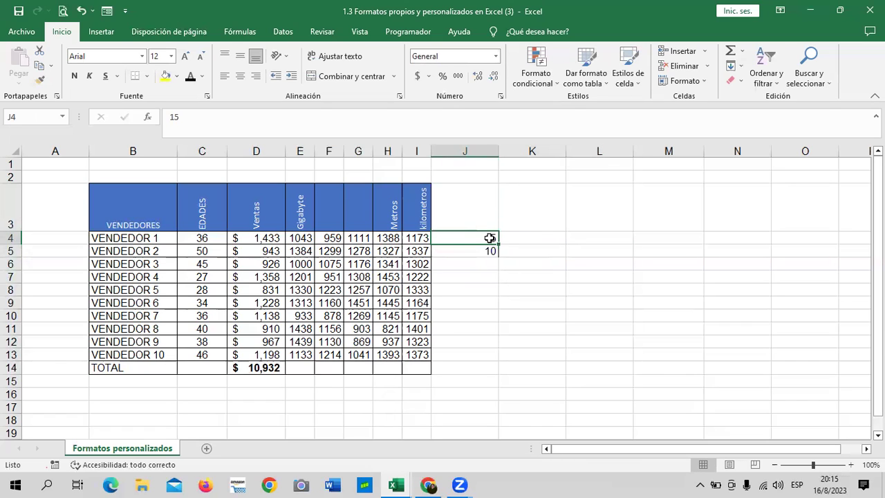
type("10")
key("Return")
type("15")
key("Return")
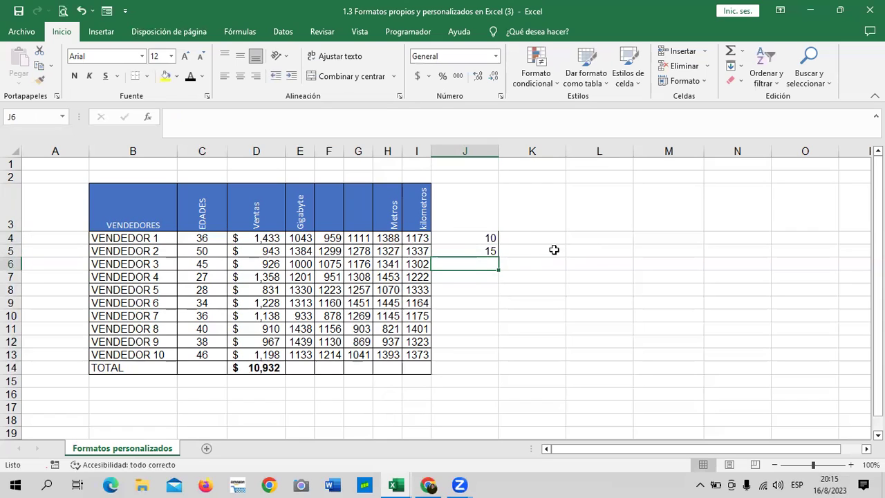
Extend the 10, 15 series down column J to row 14, ending at 60.
left_click(568, 250)
left_click_drag(490, 240, 487, 249)
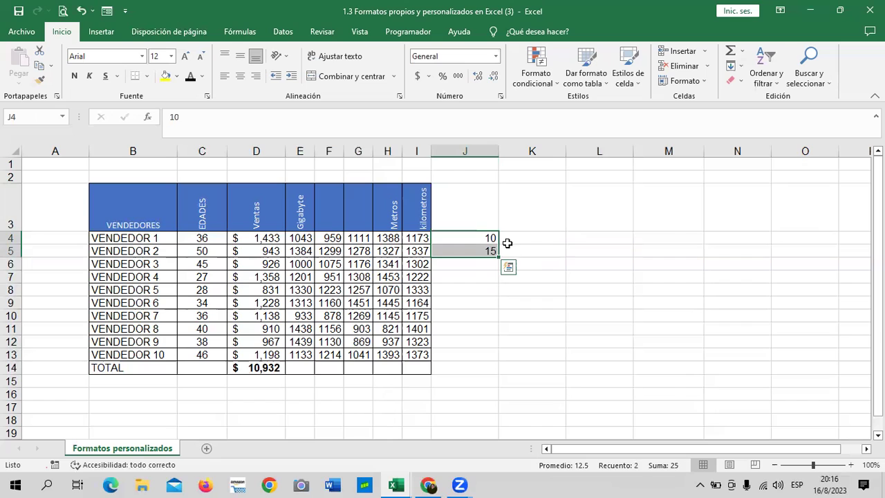
left_click(571, 253)
left_click_drag(490, 238, 500, 373)
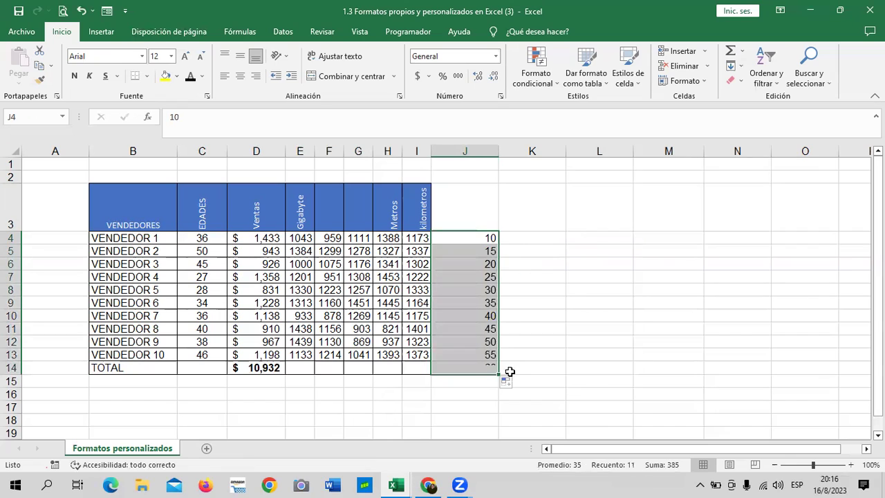
left_click(554, 353)
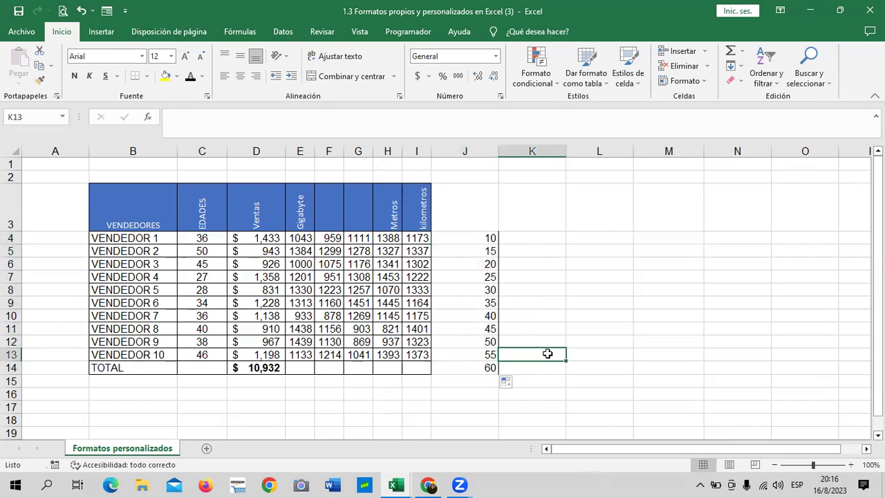
Enter the heading 'Porcentajes' in J3 with a capital P.
left_click(458, 206)
type("porcentajes")
key("Return")
left_click(459, 247)
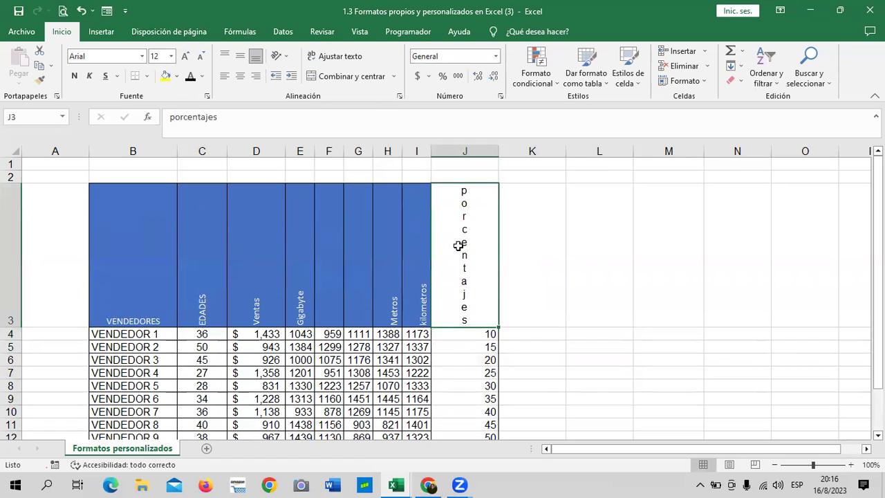
left_click(178, 117)
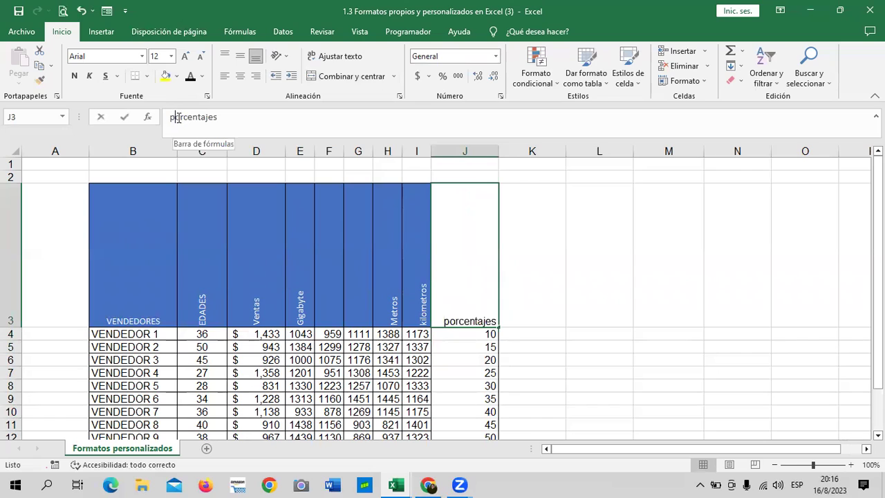
key("BackSpace")
type("P")
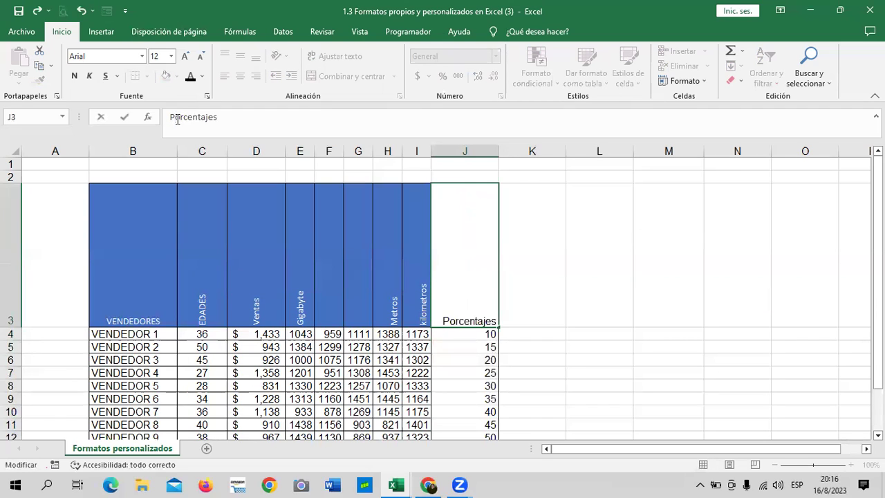
key("Return")
Rotate the Porcentajes heading to read upward and begin narrowing column J.
left_click(517, 252)
left_click(466, 253)
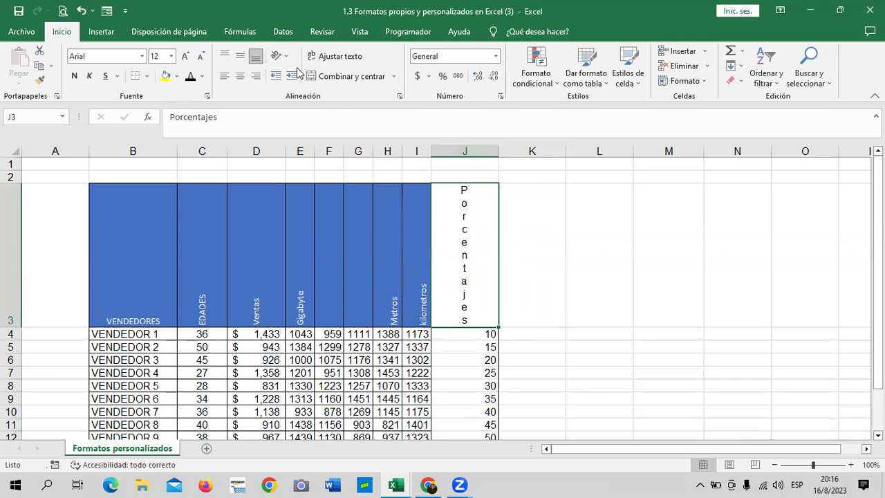
left_click(280, 55)
left_click(315, 119)
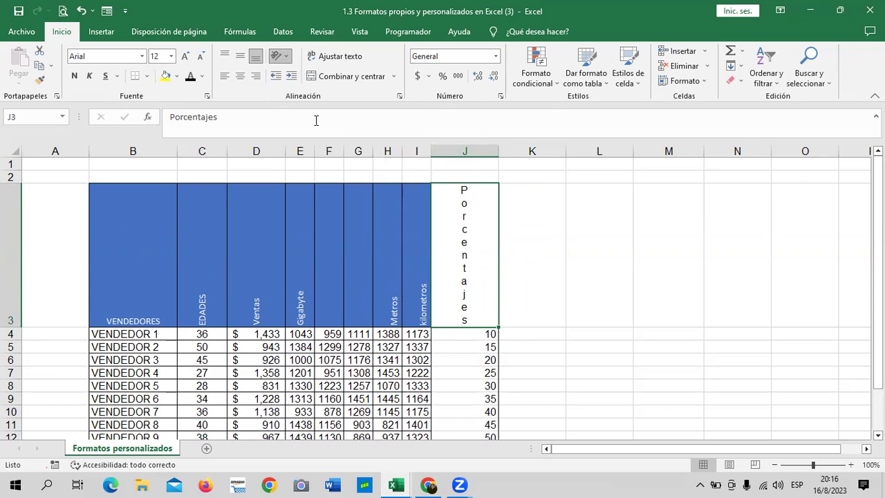
left_click(604, 225)
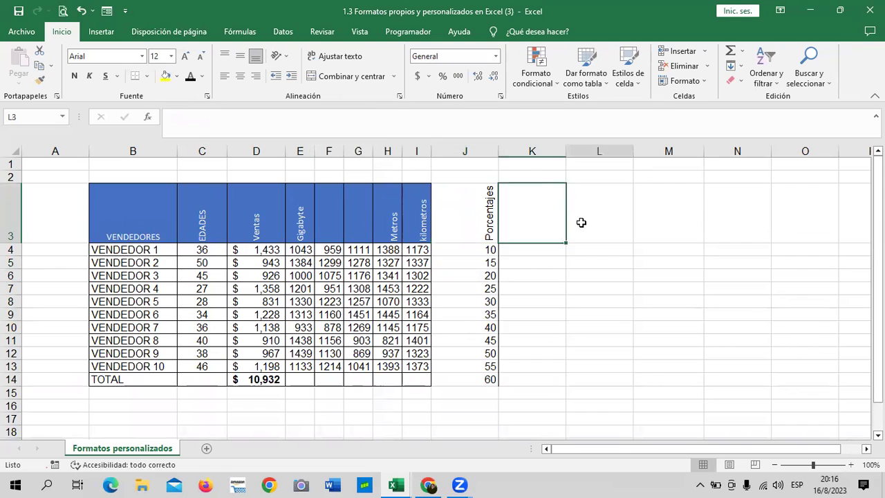
left_click(458, 205)
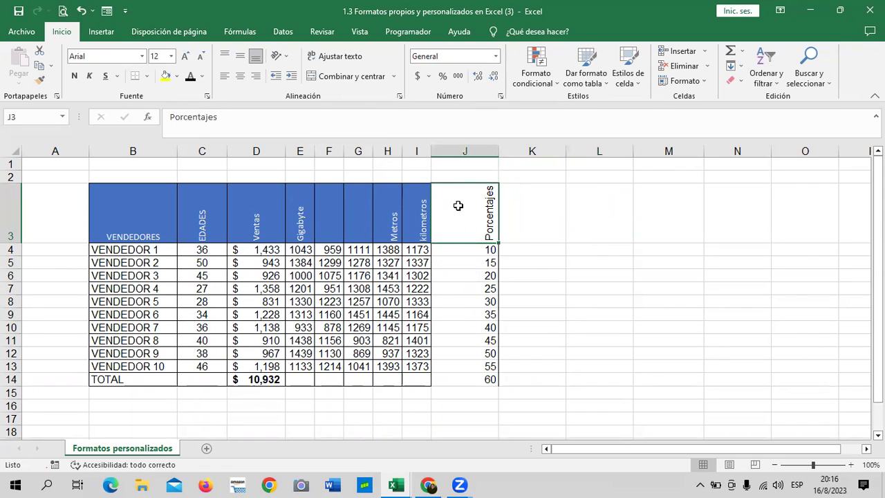
left_click(619, 224)
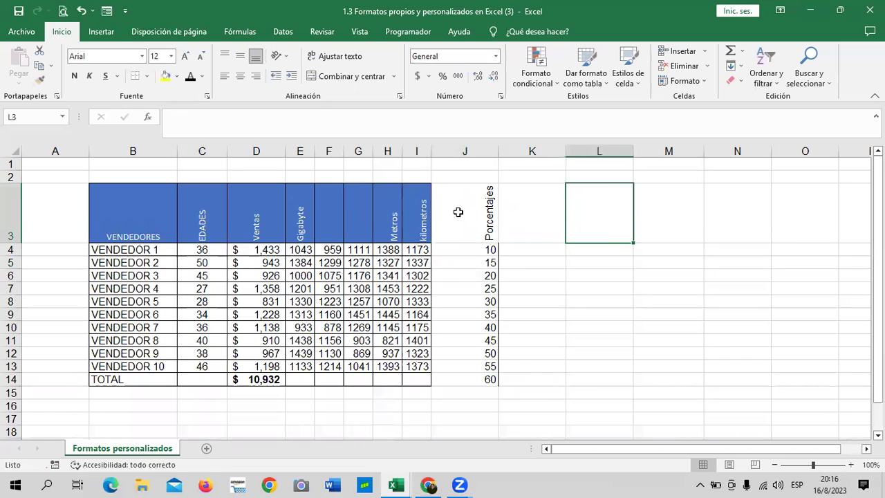
left_click(133, 206)
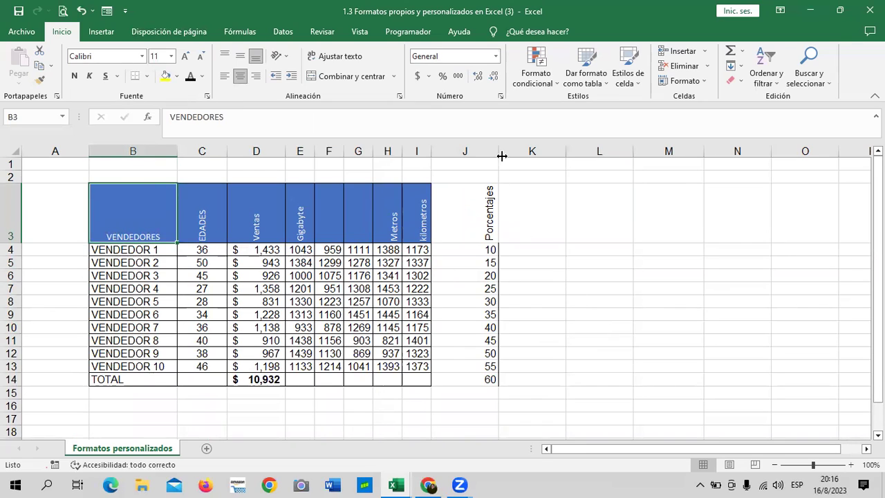
left_click_drag(497, 150, 466, 153)
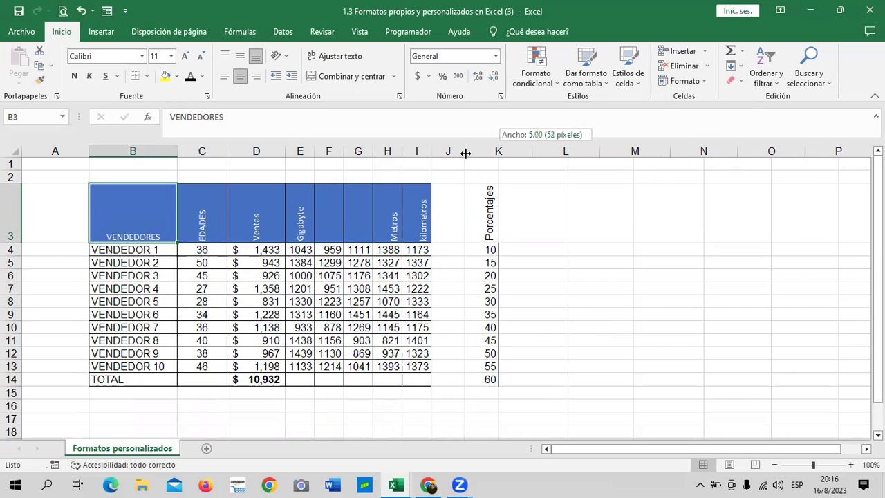
Fine-tune column J's width to fit the rotated heading and numbers.
left_click_drag(466, 153, 463, 153)
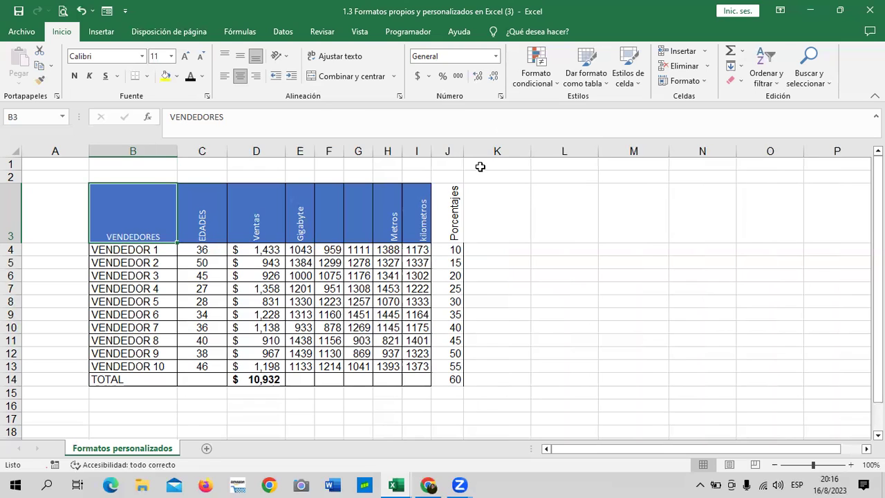
mouse_move(463, 151)
left_mouse_down()
mouse_move(572, 151)
mouse_move(502, 163)
mouse_move(504, 172)
mouse_move(471, 150)
left_mouse_up()
left_click(582, 253)
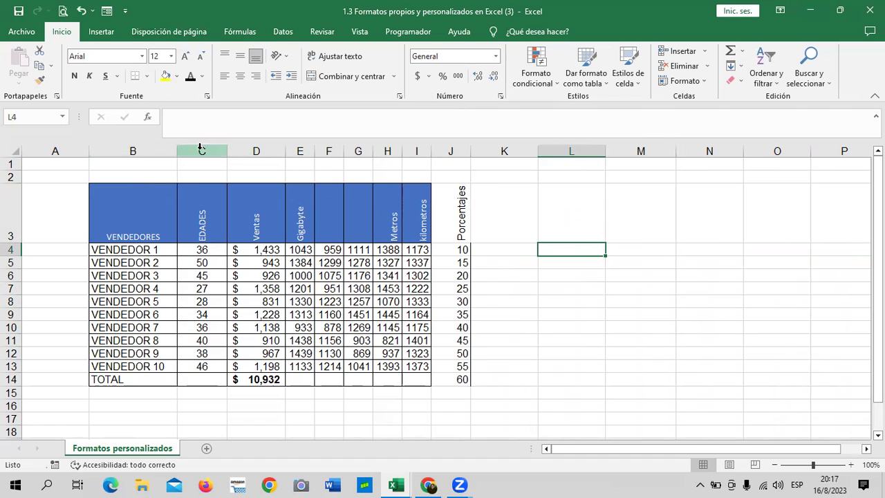
left_click_drag(201, 147, 659, 178)
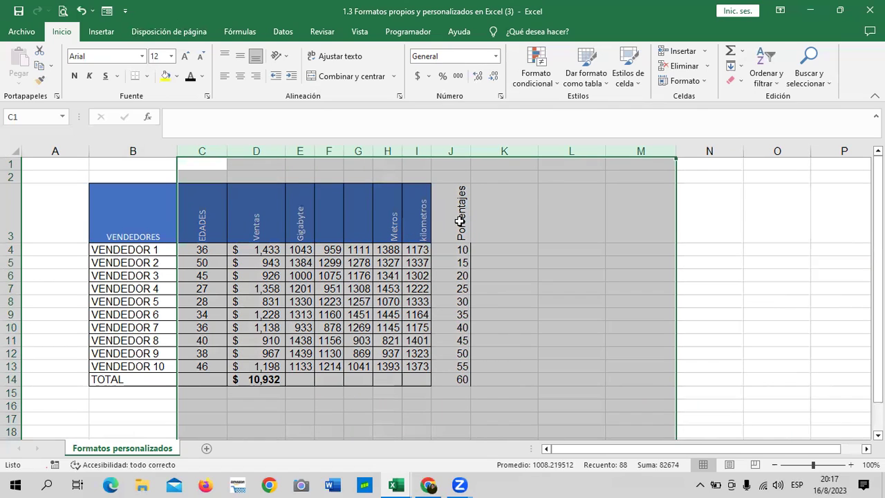
Set the column width of columns C through M to 6.
left_click(747, 234)
left_click_drag(200, 151, 639, 157)
left_click(703, 81)
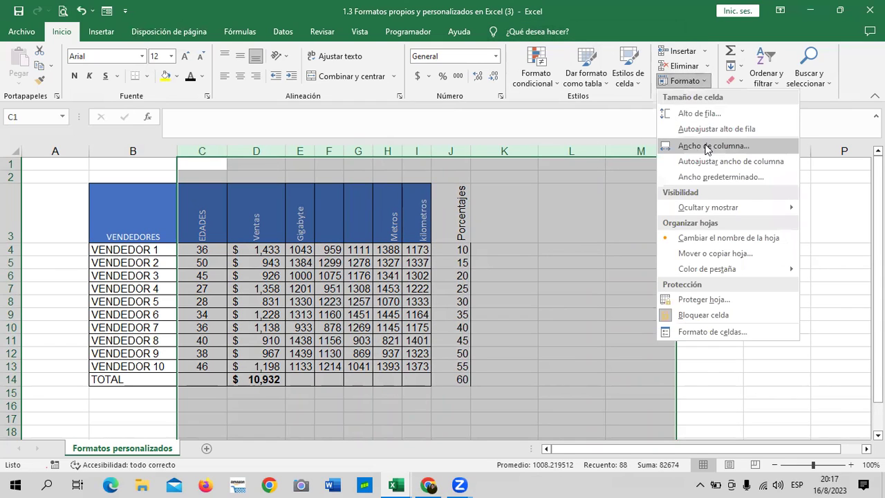
right_click(523, 226)
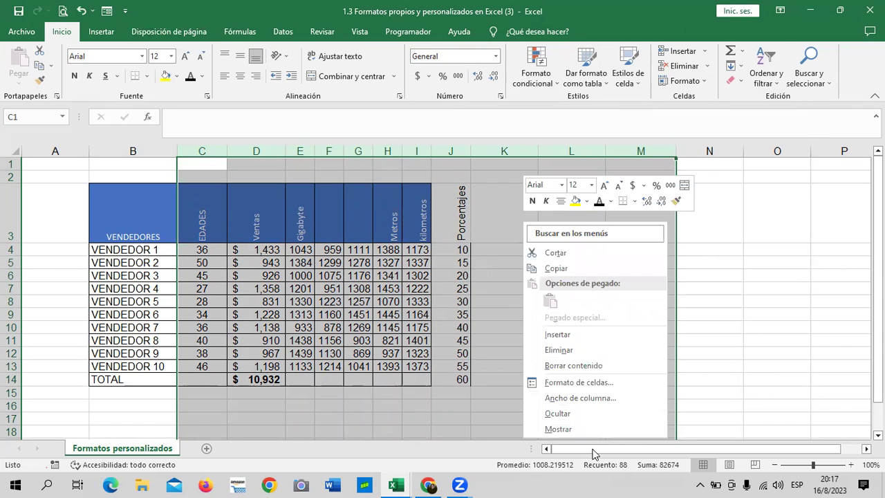
left_click(569, 399)
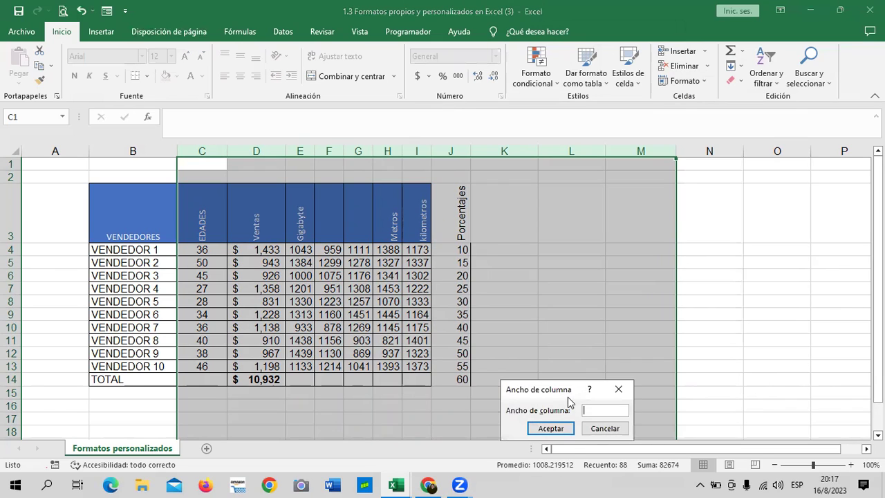
left_click_drag(569, 390, 527, 220)
type("6")
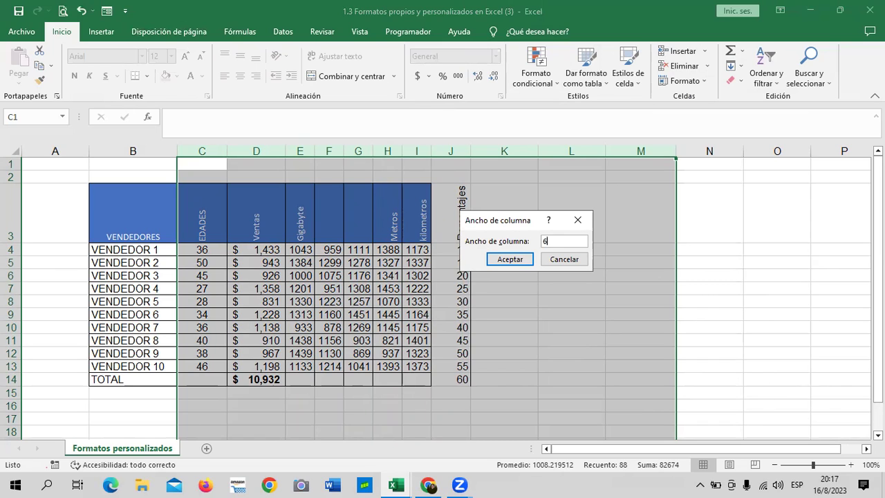
key("Return")
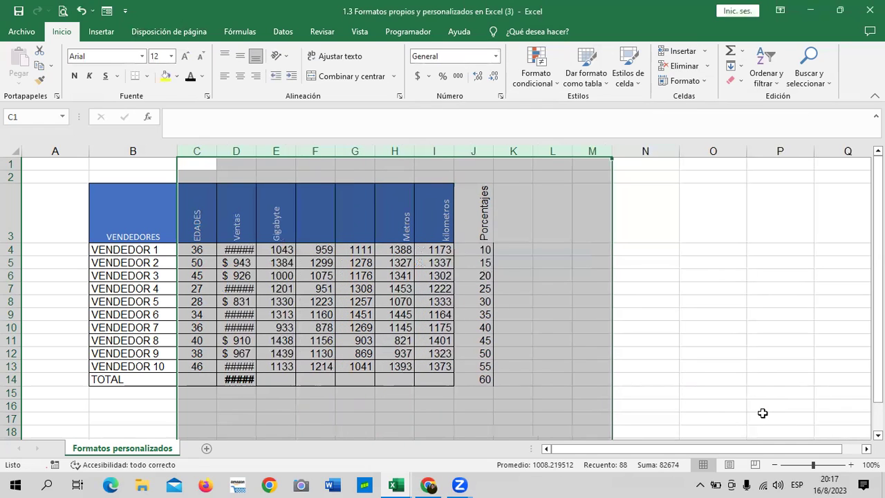
Check the ##### Ventas cells and widen column D so amounts like $ 10,932 show.
left_click(627, 239)
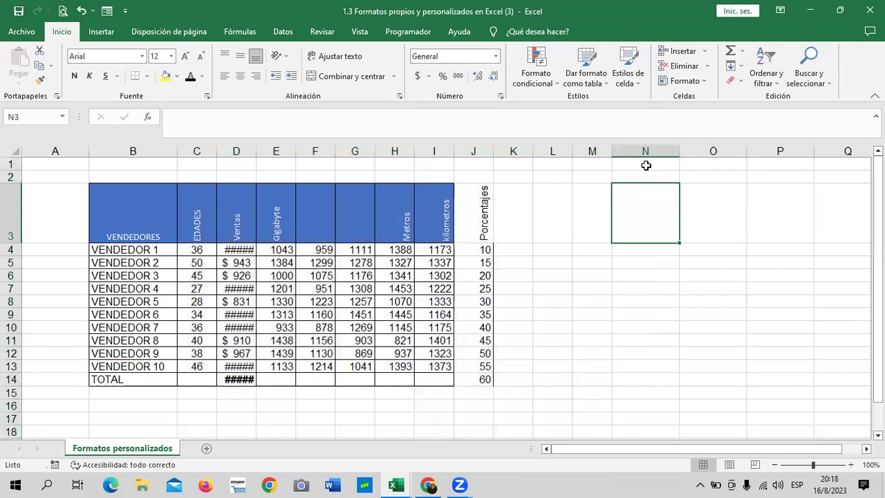
left_click(241, 250)
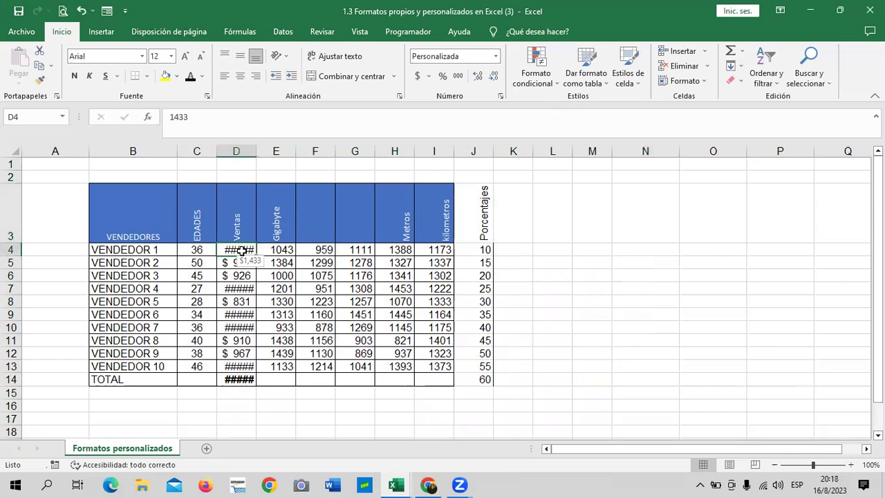
left_click(247, 315)
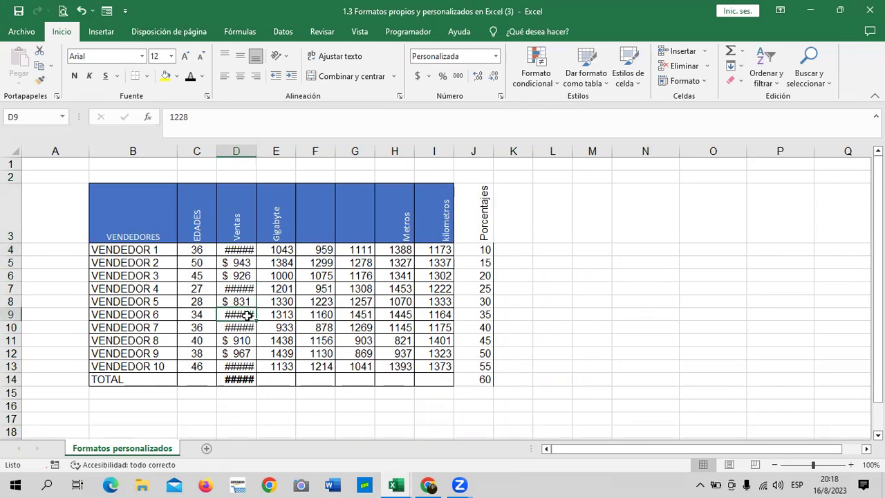
left_click(242, 330)
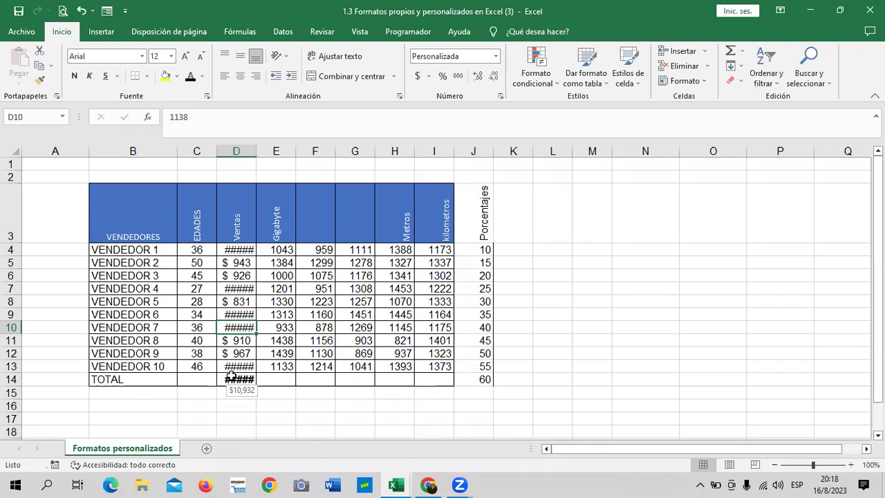
left_click(580, 317)
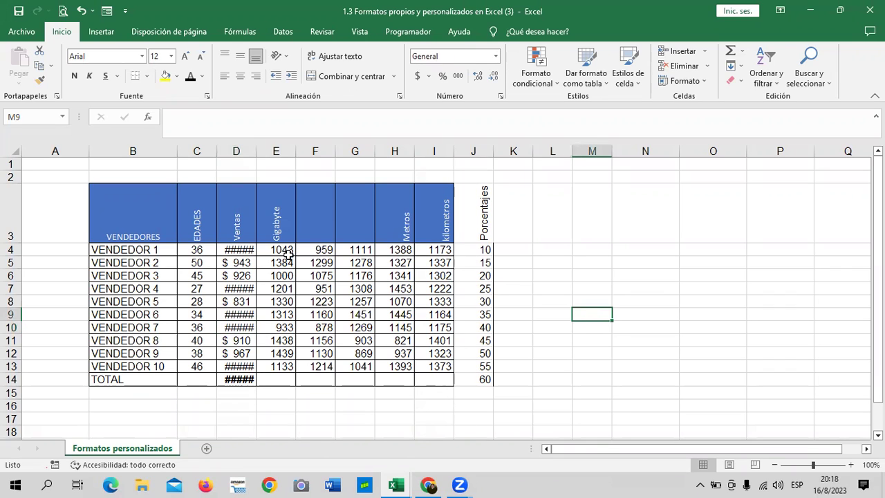
left_click(232, 249)
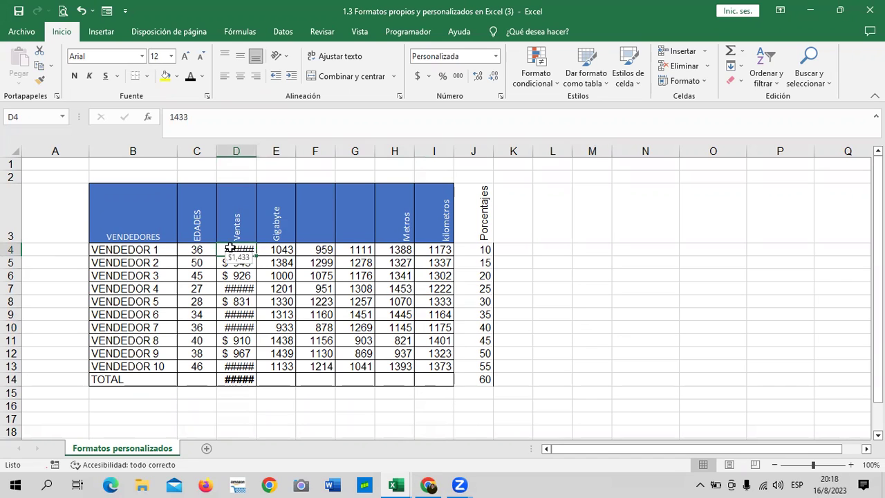
left_click_drag(255, 152, 269, 154)
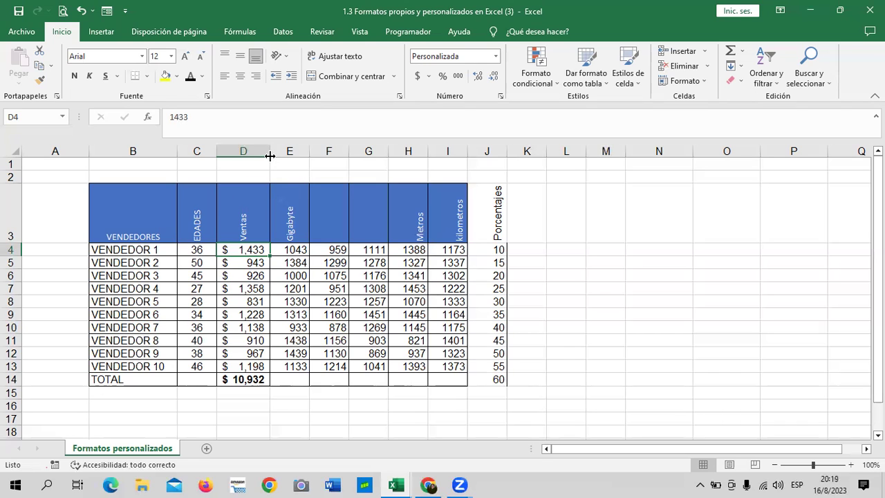
Reapply a column width of 6 to columns C through M.
left_click_drag(197, 151, 612, 170)
right_click(574, 198)
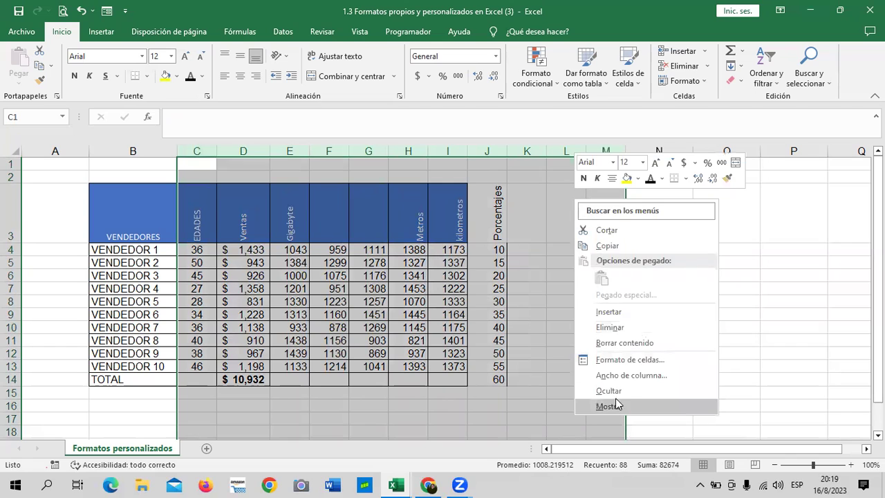
left_click(612, 376)
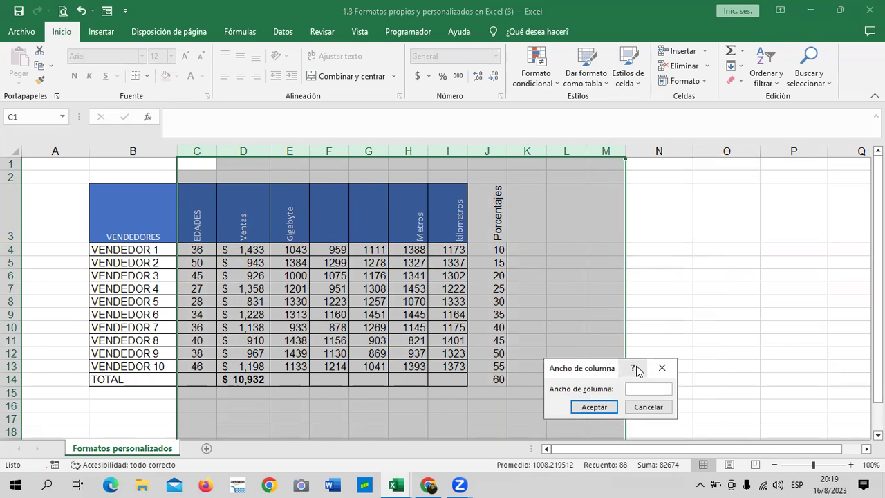
type("86")
key("Return")
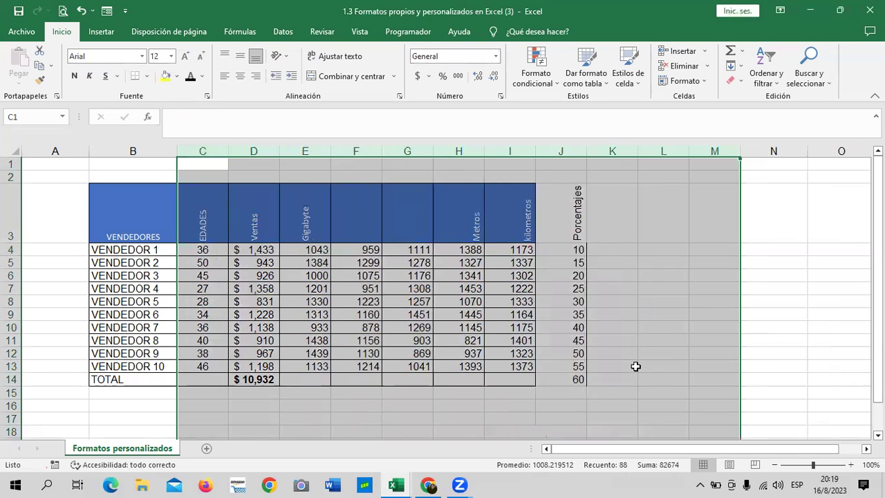
left_click(678, 353)
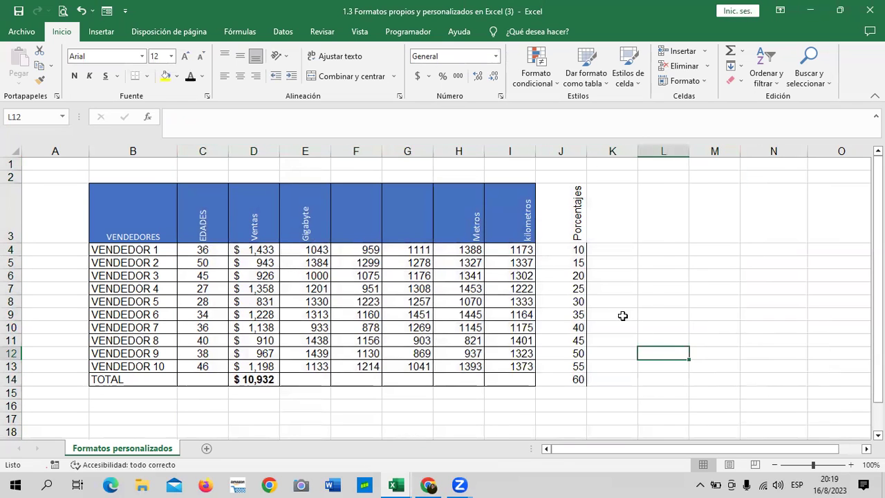
Apply all borders to the table range B3:L14.
left_click_drag(154, 201, 585, 380)
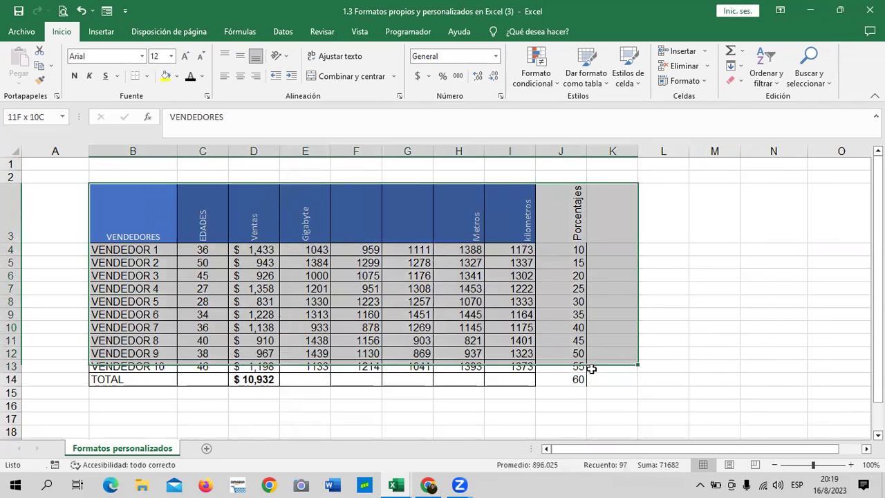
left_click_drag(584, 381, 667, 376)
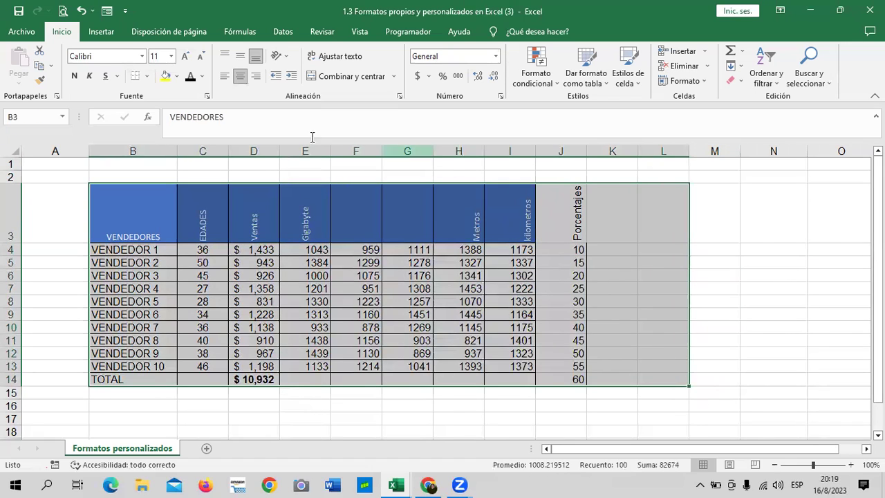
left_click(149, 76)
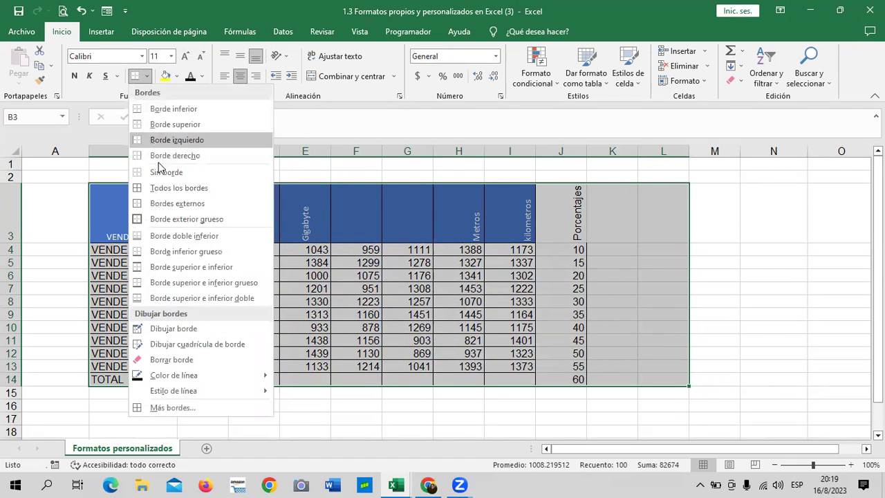
left_click(175, 187)
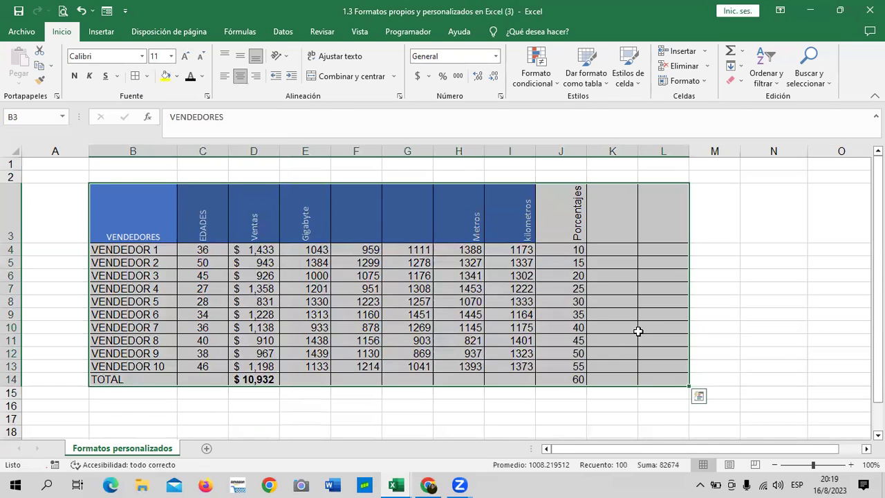
left_click(608, 320)
left_click_drag(132, 208, 681, 234)
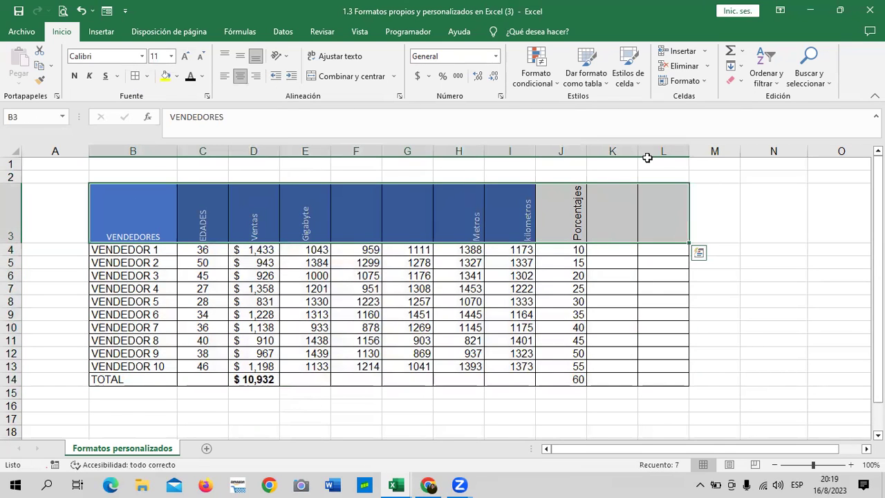
Apply the orange Énfasis2 cell style to the header row B3:L3.
left_click(681, 81)
left_click(637, 81)
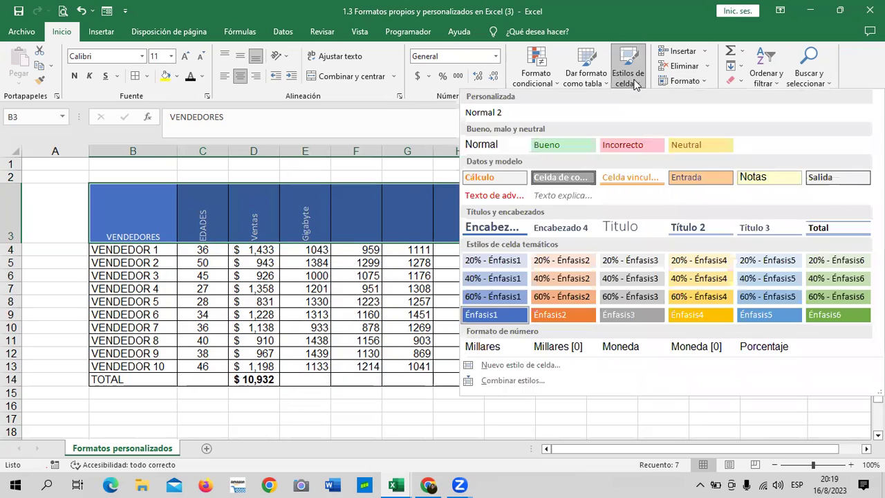
left_click(556, 316)
left_click(663, 313)
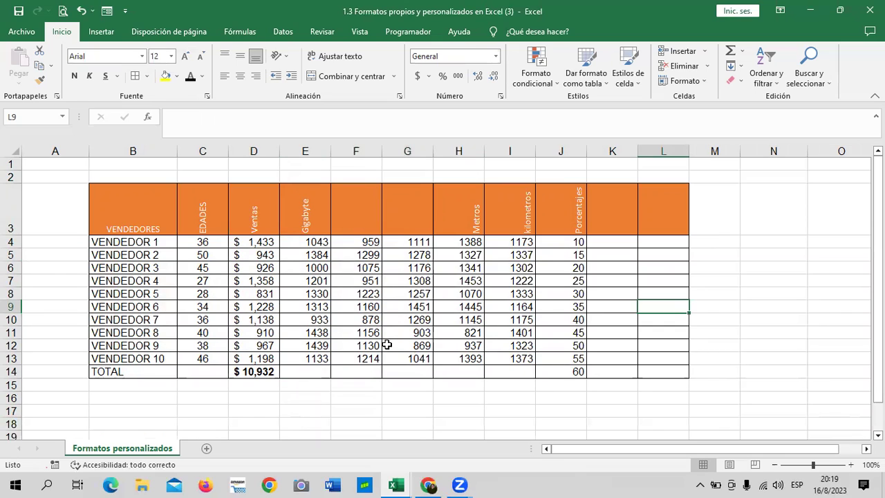
left_click(749, 304)
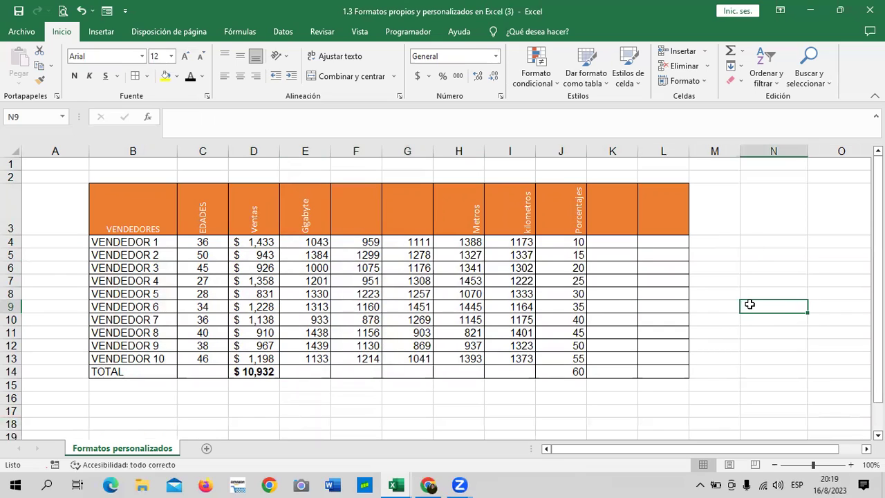
left_click(574, 226)
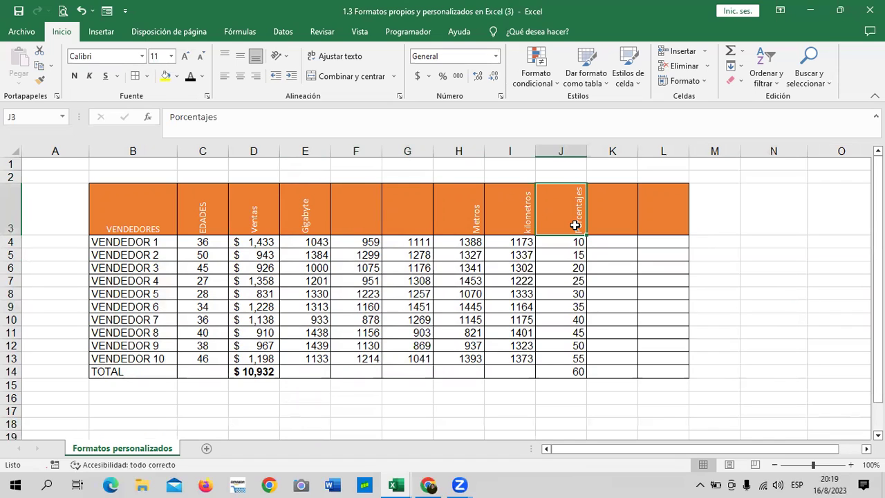
Set the C3:L3 header text orientation to 0 degrees in Format Cells alignment.
left_click_drag(202, 208, 656, 195)
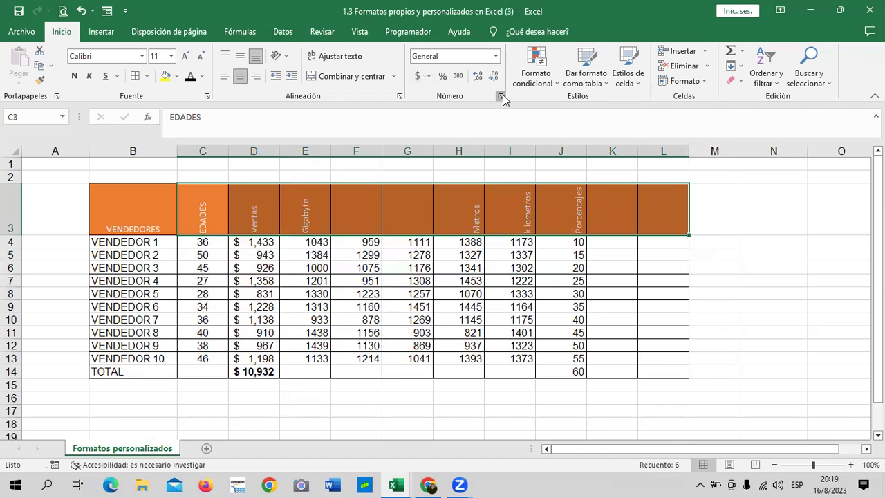
left_click(502, 101)
left_click(351, 100)
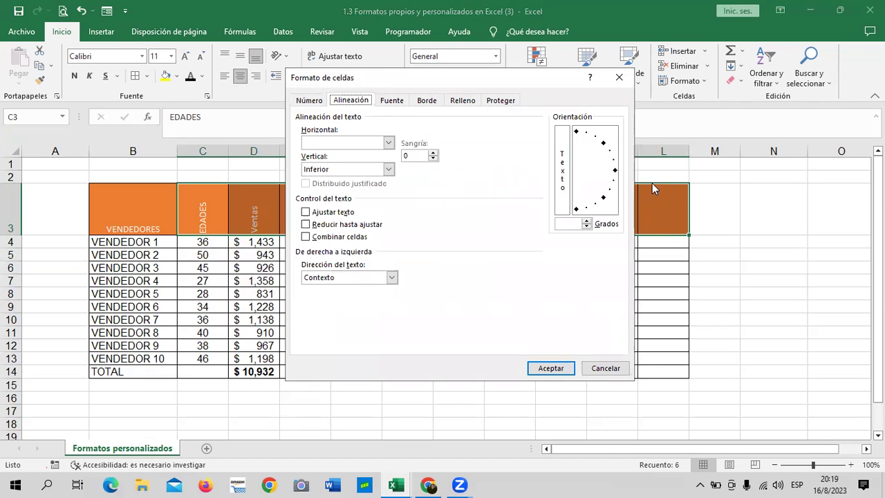
left_click(615, 170)
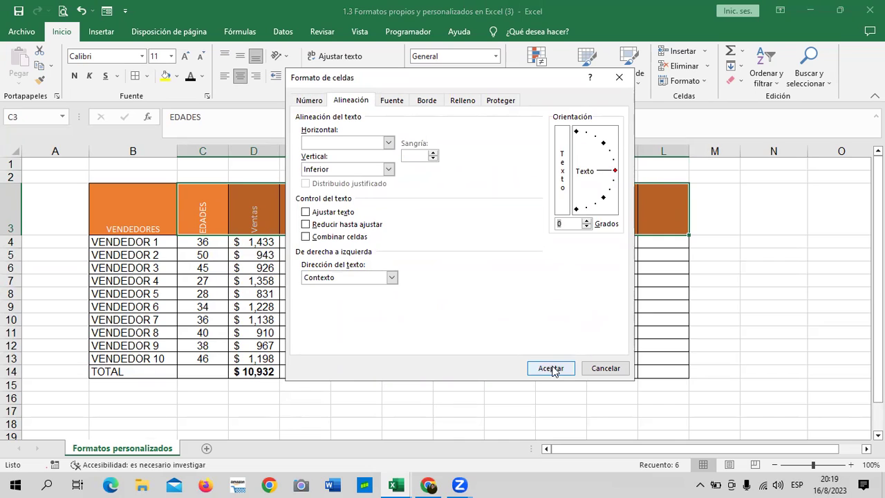
left_click(552, 368)
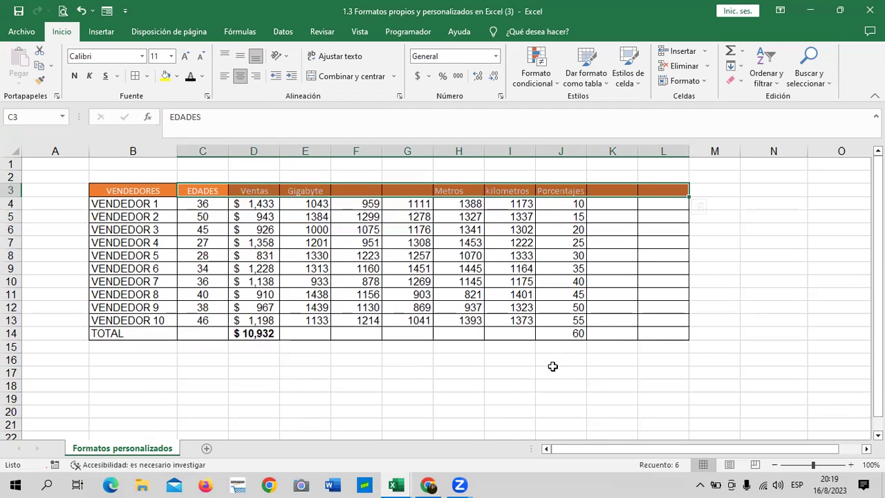
left_click(554, 373)
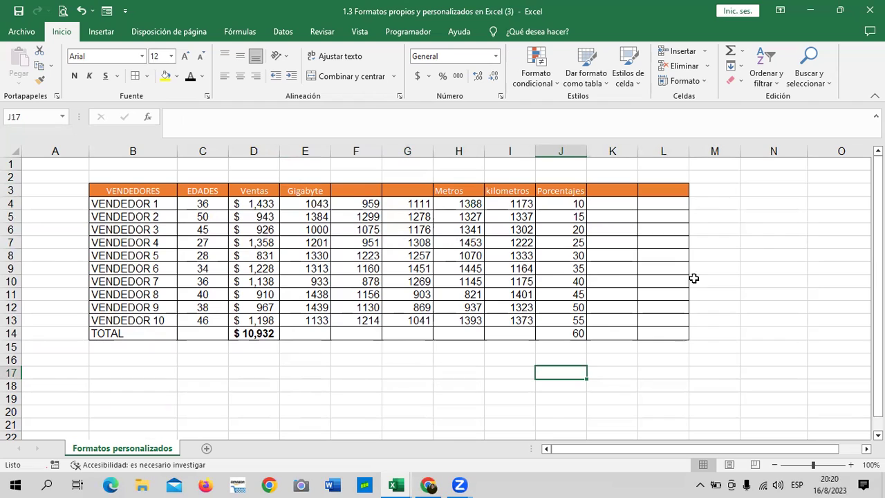
Delete the 60 total from cell J14.
left_click(754, 231)
left_click_drag(573, 203, 574, 332)
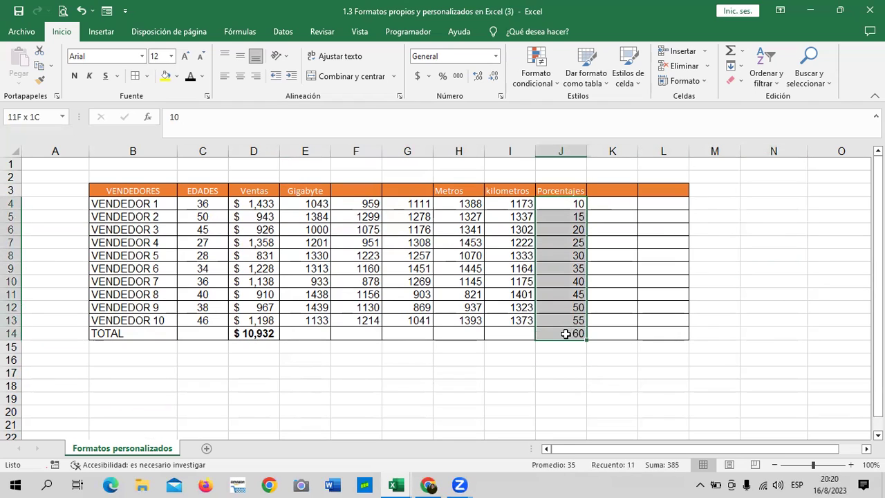
left_click(549, 333)
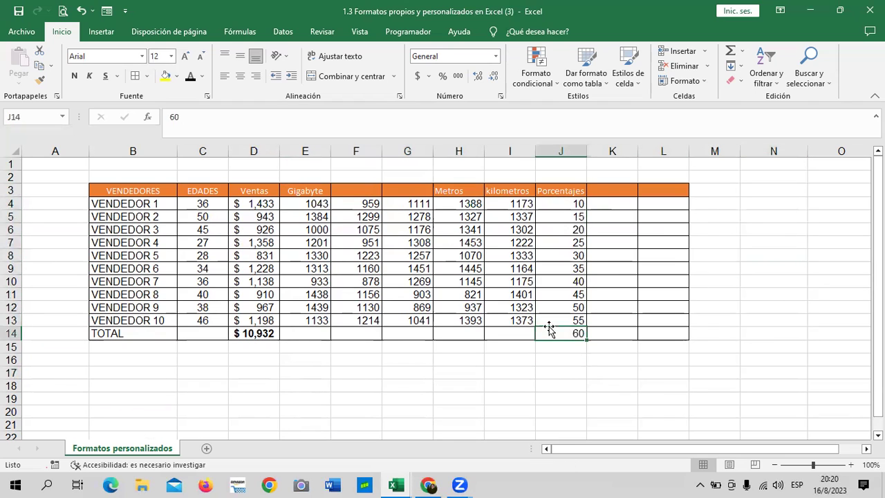
key("Delete")
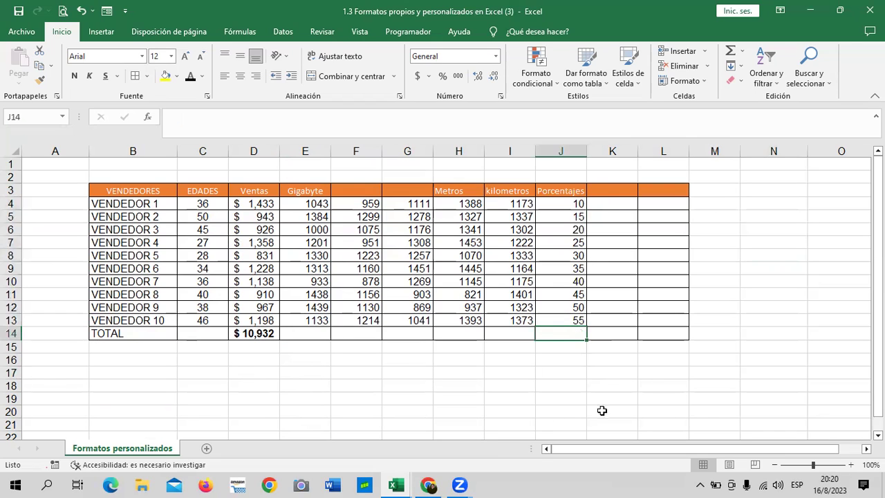
left_click(643, 329)
Apply percent style to J4:J13, showing 1000% through 5500%.
left_click_drag(573, 203, 573, 321)
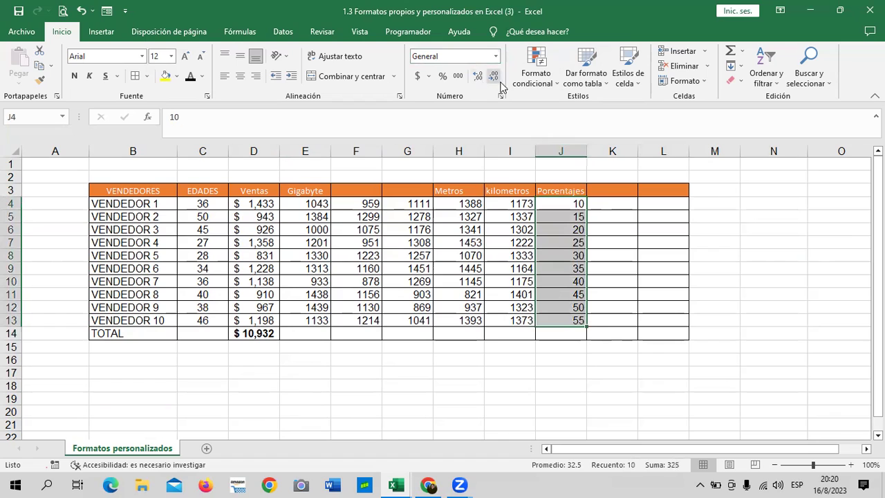
left_click(443, 77)
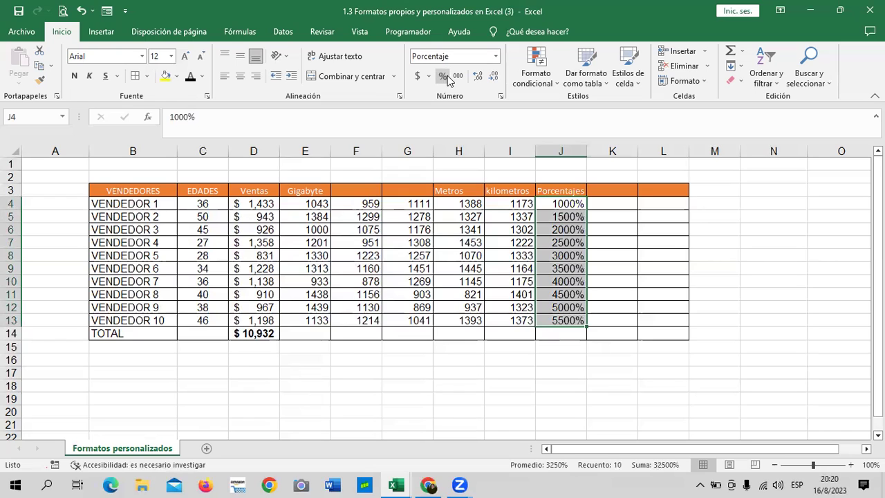
left_click(663, 217)
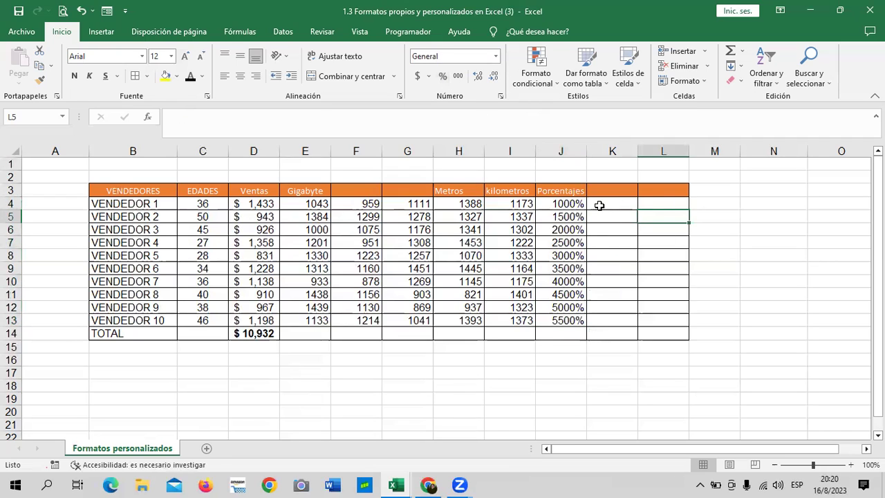
left_click(567, 204)
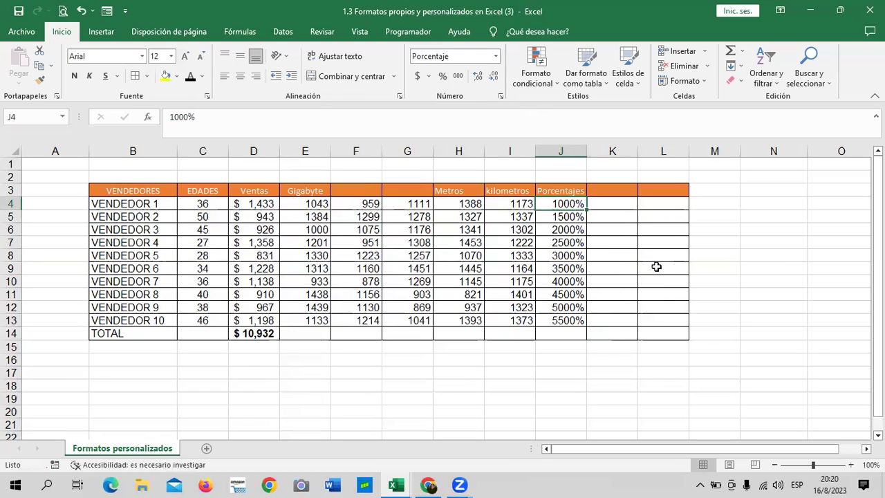
Add the headers 'Fecha corta' in K3 and 'Fecha larga' in L3.
left_click(630, 251)
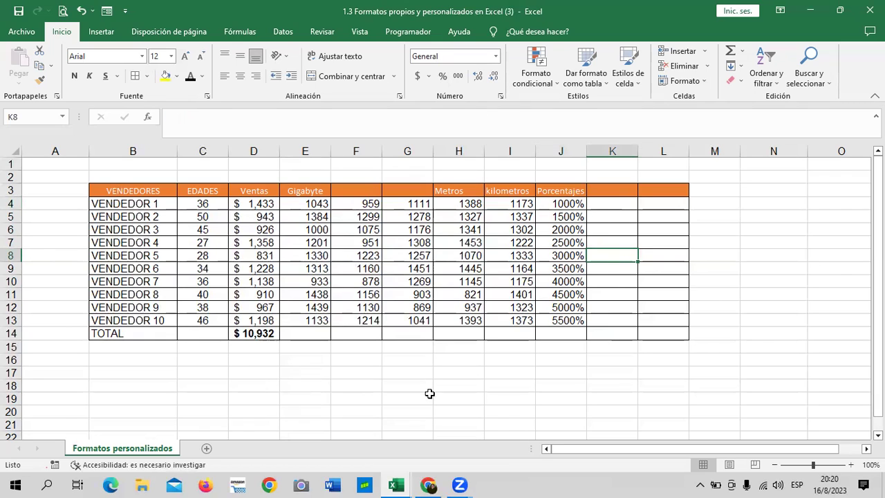
left_click(615, 189)
type("fecha")
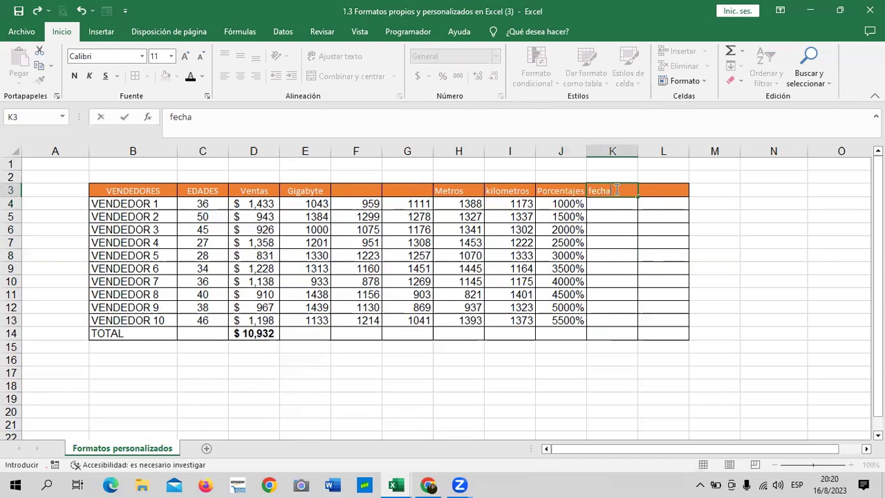
key("BackSpace")
key("BackSpace")
key("BackSpace")
key("BackSpace")
key("BackSpace")
key("BackSpace")
type("Fecha")
type("as")
key("BackSpace")
key("BackSpace")
type("orta")
key("Return")
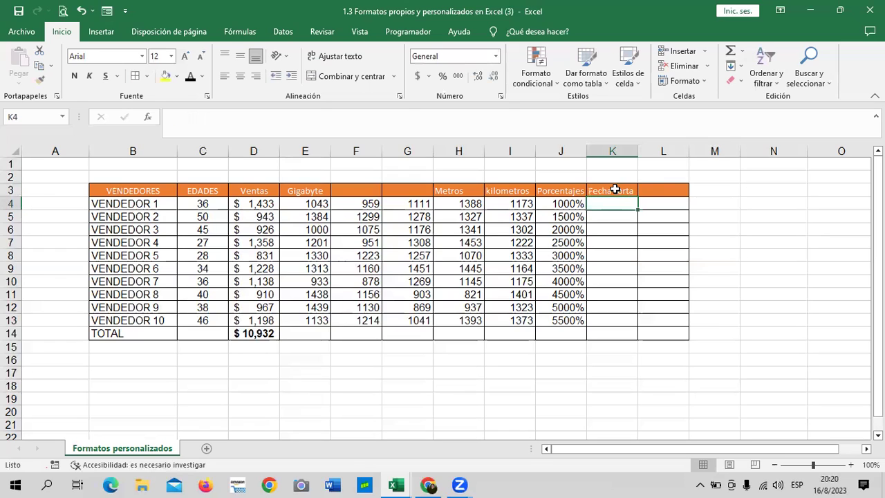
left_click(652, 188)
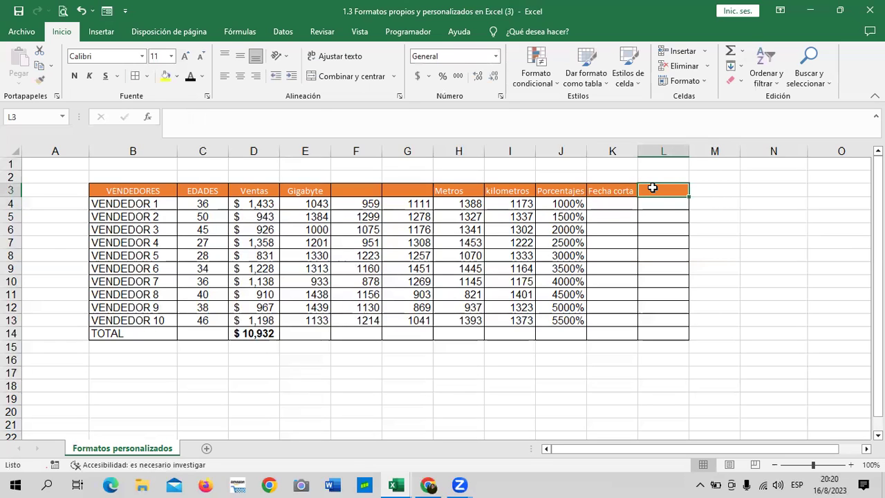
type("f")
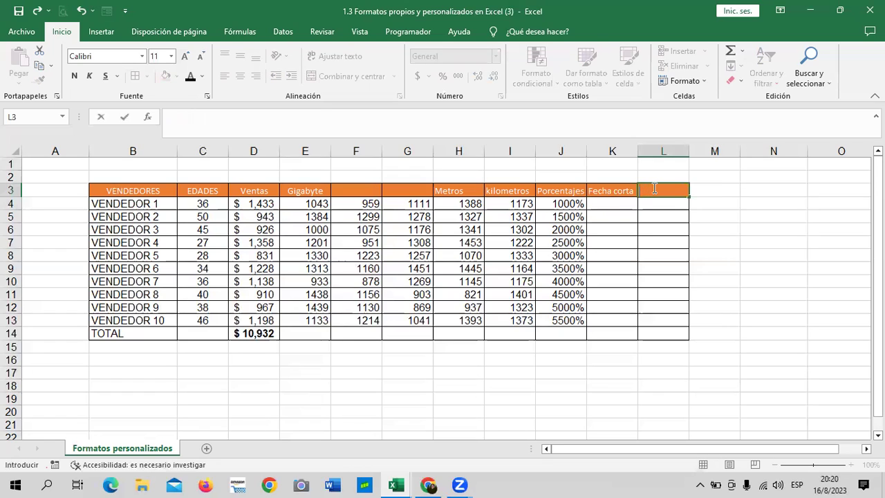
type("Fecha")
type(" larga")
key("Return")
Enter the date 7/8/2023 in cell K4.
left_click(617, 204)
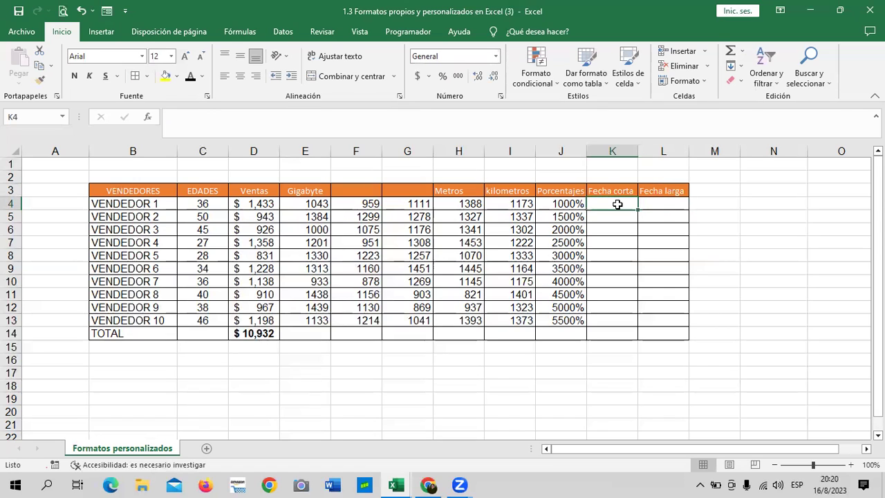
type("7/8/")
type("2023")
key("Return")
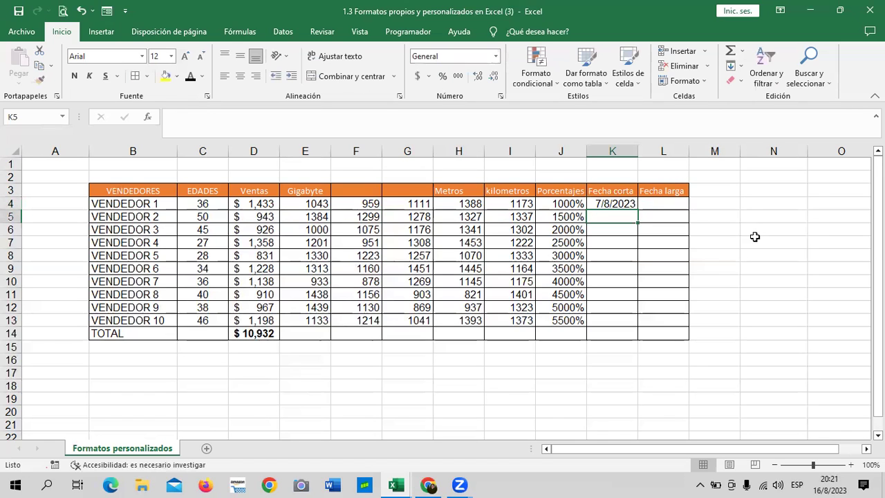
Format K4:K13 with the dd-mm-yyyy date type and widen column K so K4 shows 08-07-2023.
left_click_drag(616, 202, 607, 319)
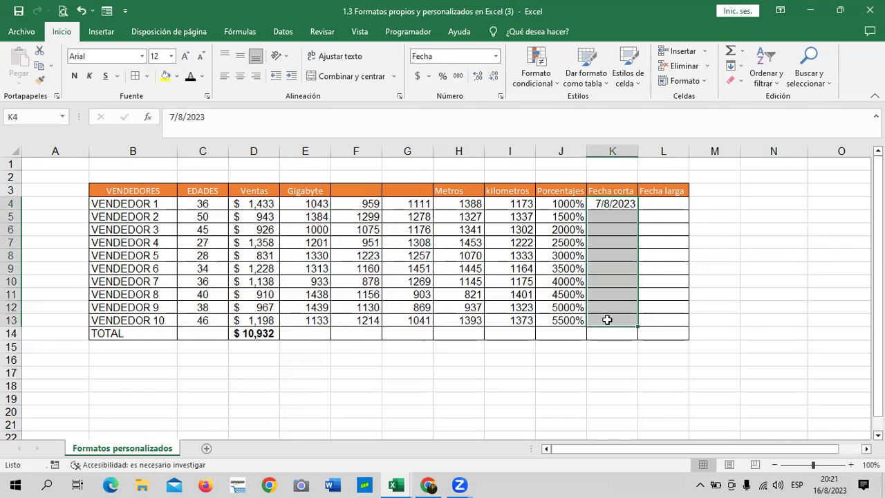
left_click(495, 56)
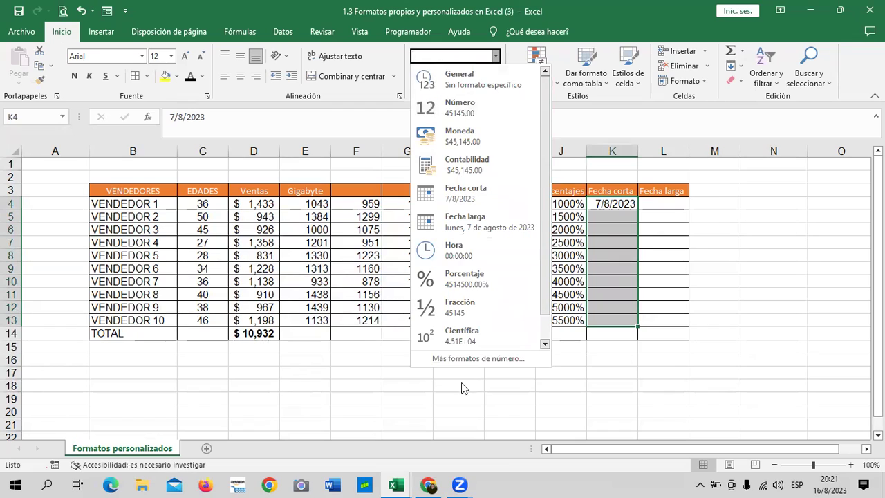
left_click(462, 359)
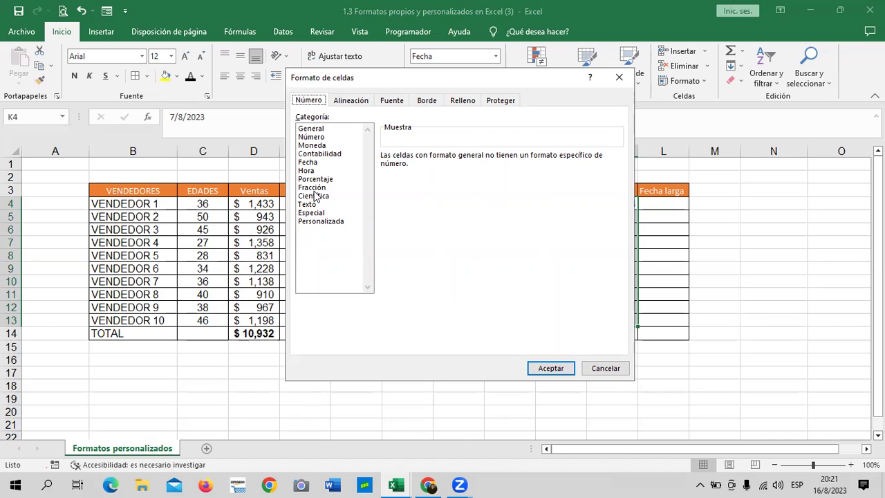
left_click(309, 163)
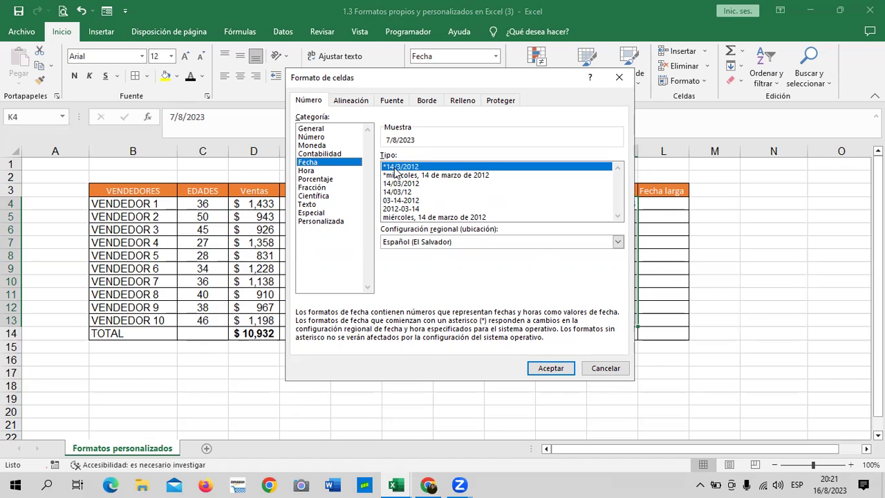
left_click(413, 185)
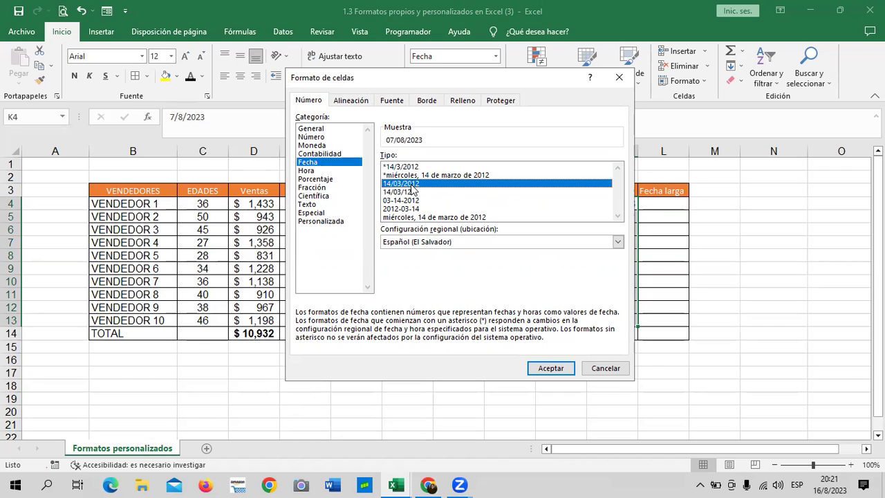
left_click(401, 168)
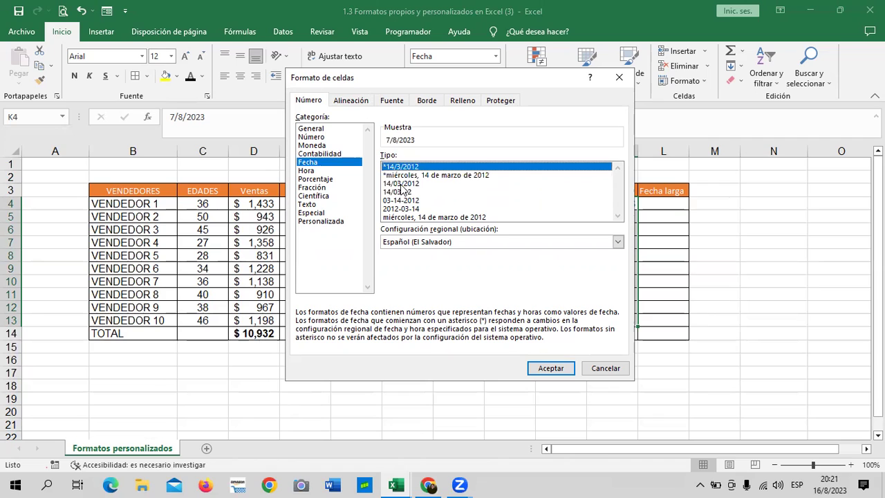
left_click(403, 184)
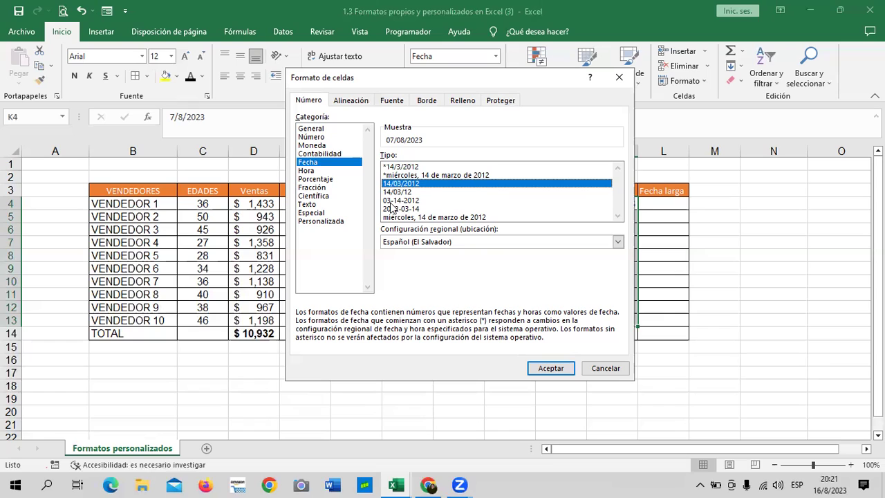
left_click(388, 193)
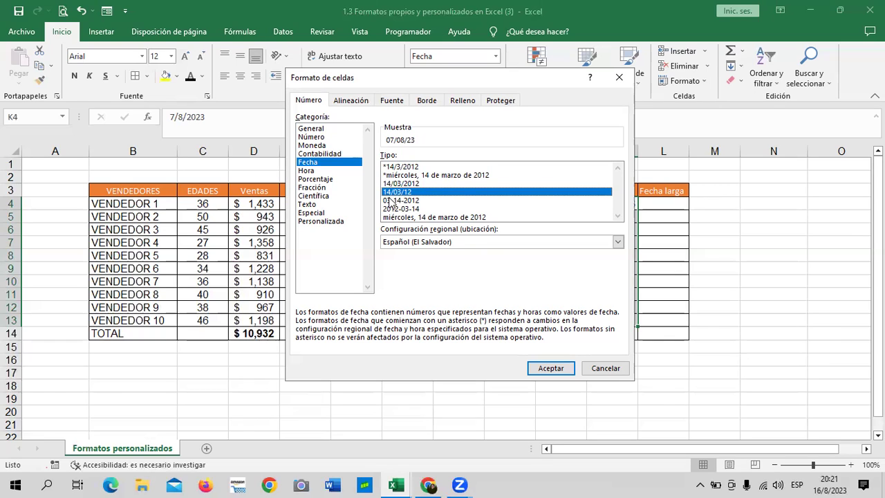
left_click(392, 200)
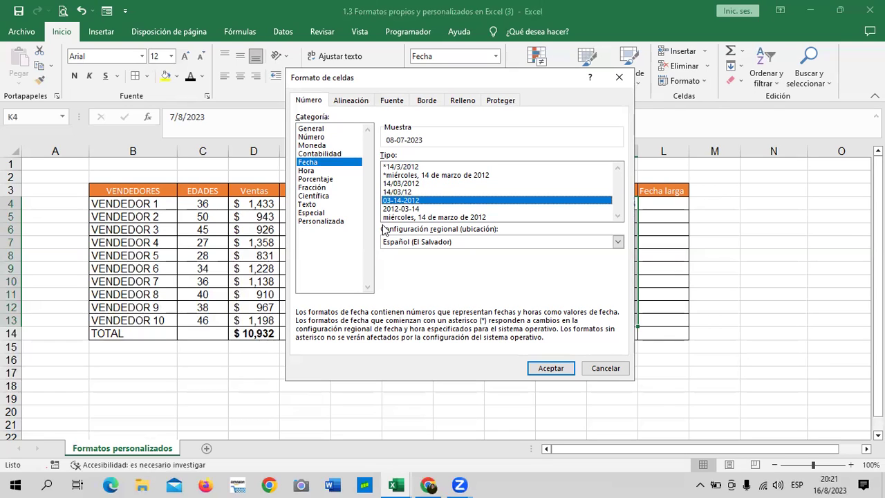
left_click(551, 368)
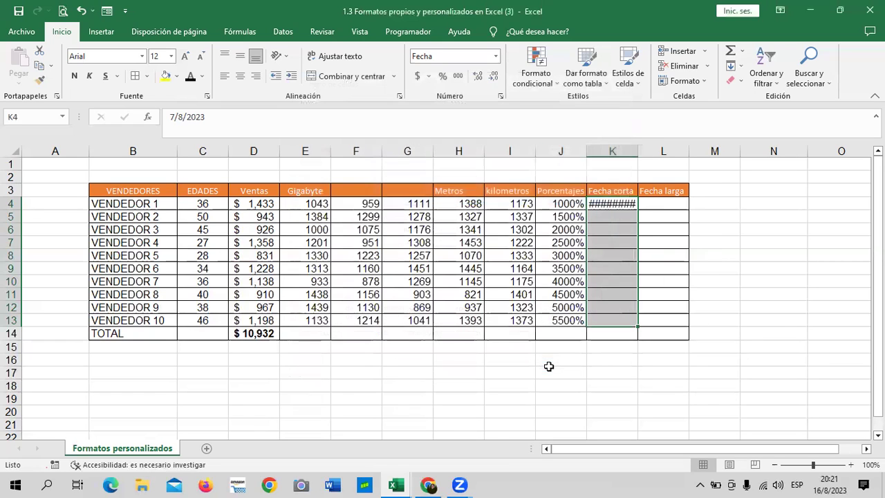
left_click(620, 204)
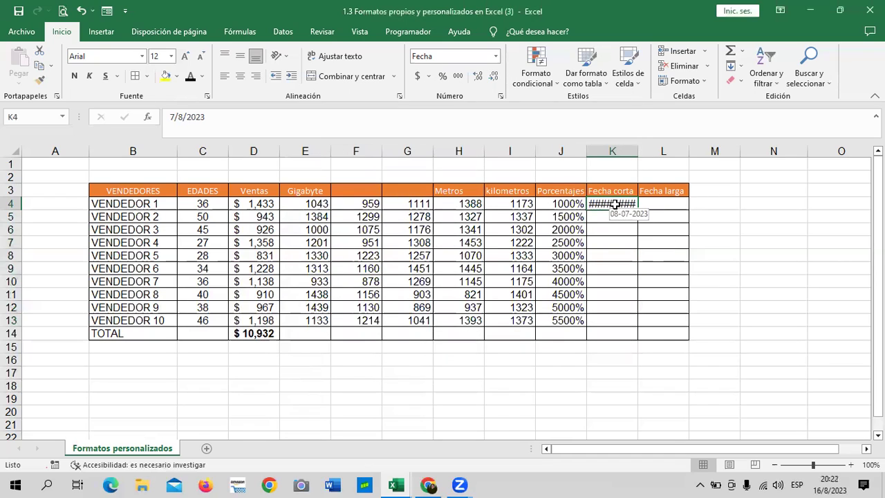
left_click_drag(637, 151, 652, 150)
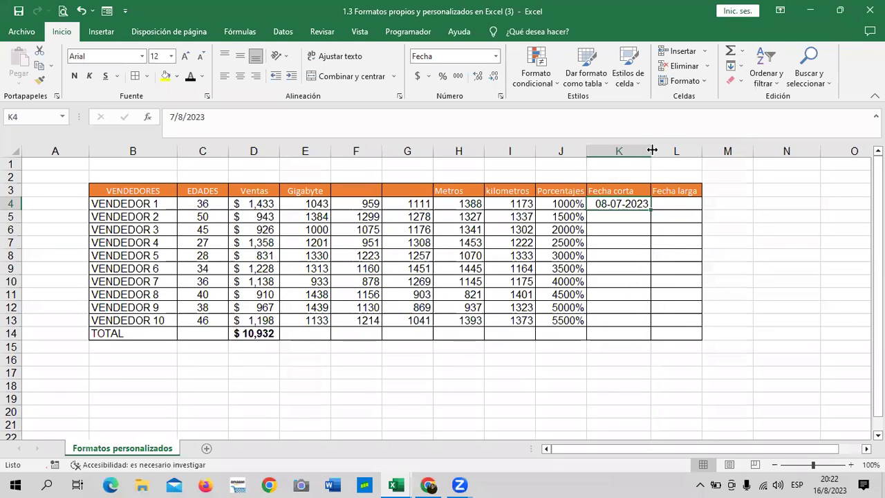
Enter the Fecha corta dates 10-10-2023 in K5 and 12-12-2022 in K6.
left_click(747, 237)
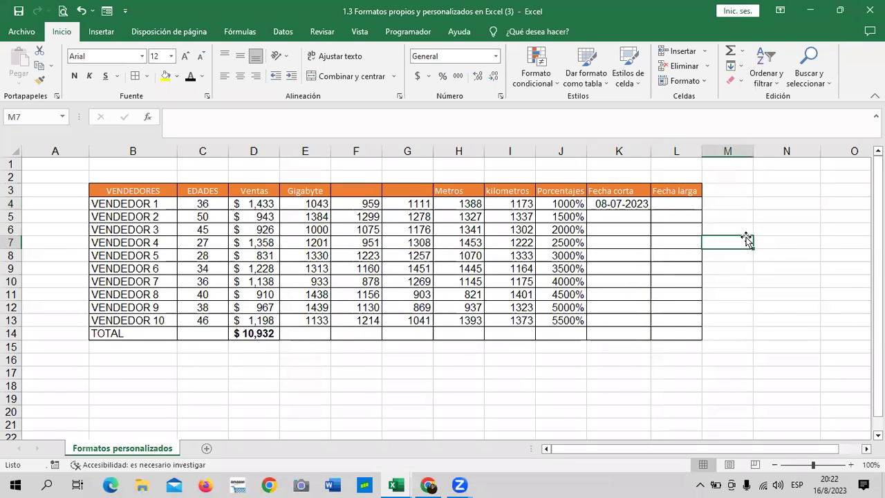
left_click(623, 215)
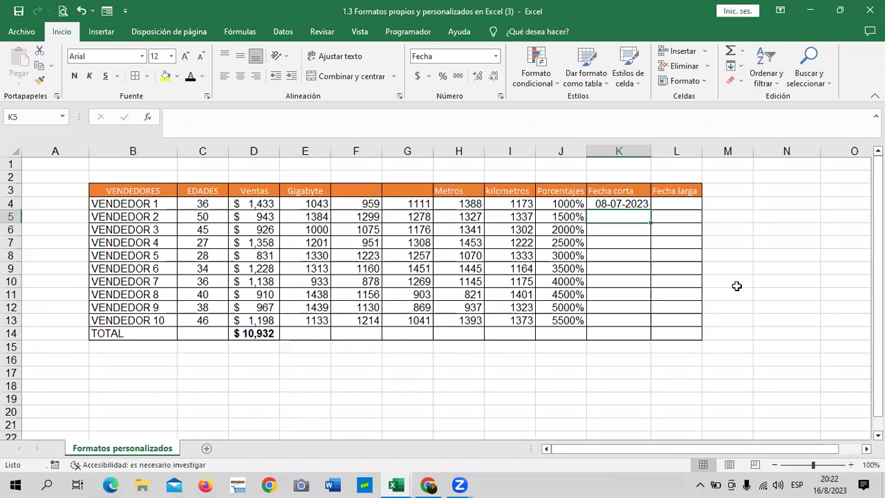
type("1")
type("0/10/")
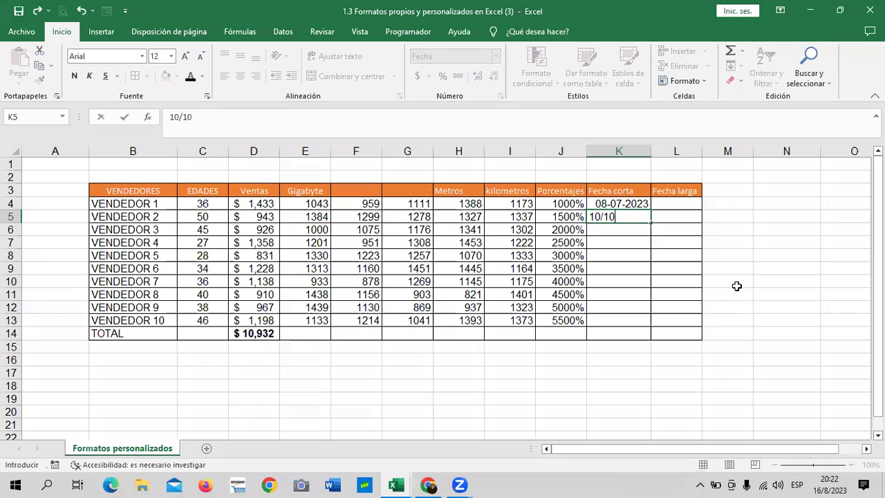
type("23")
key("Return")
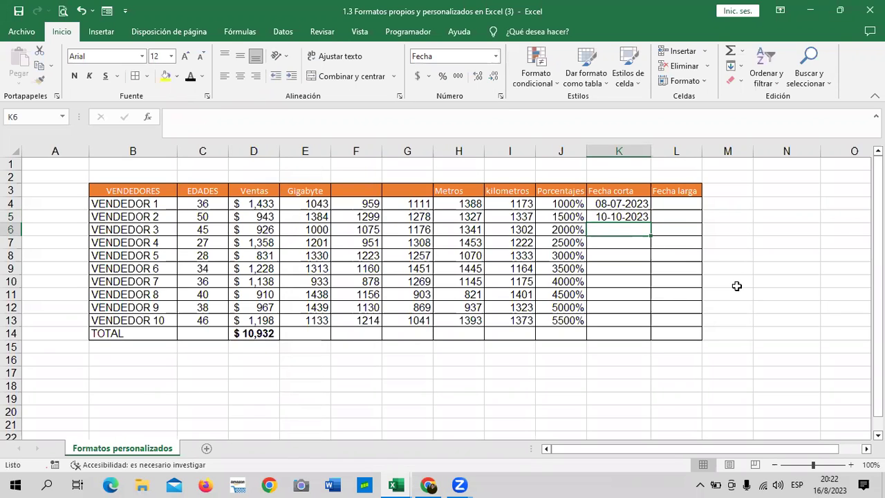
type("1")
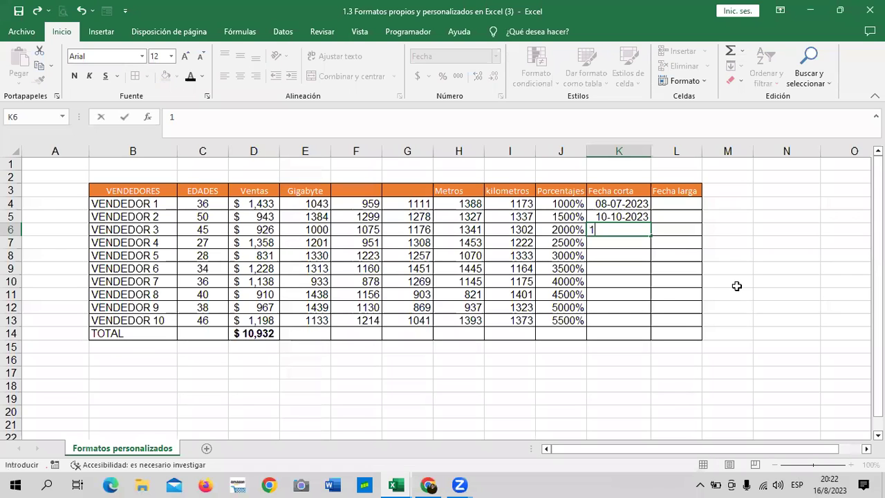
type("12/22")
key("Return")
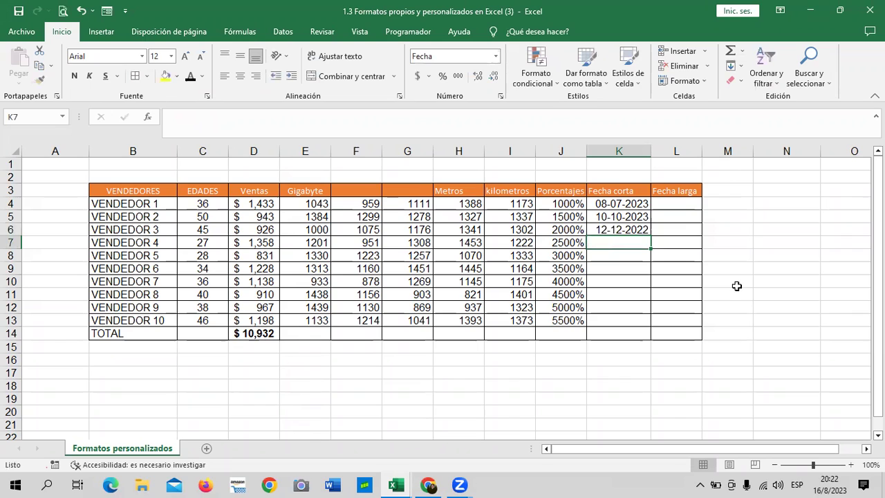
left_click(637, 230)
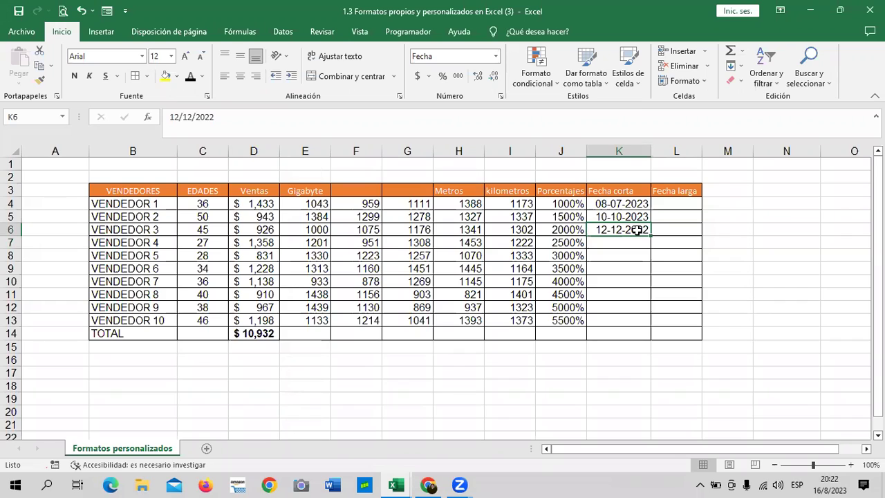
left_click(677, 203)
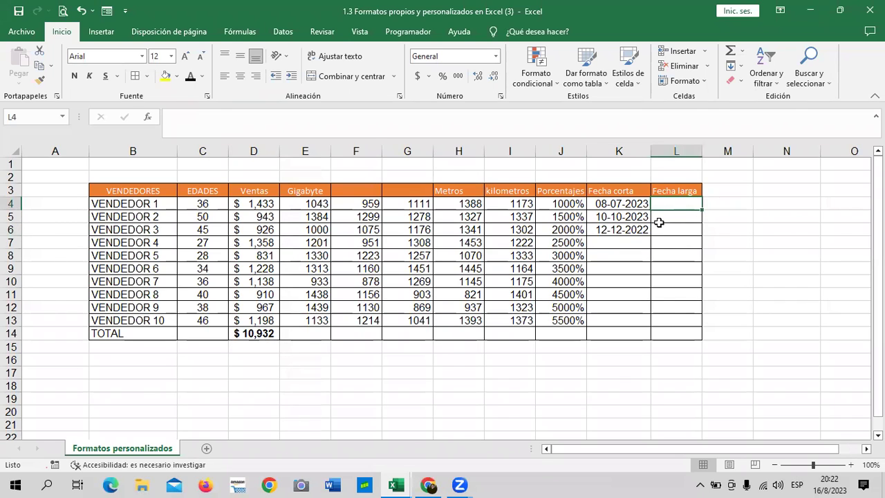
Enter the formula =K4 in L4 and widen column L.
type("=")
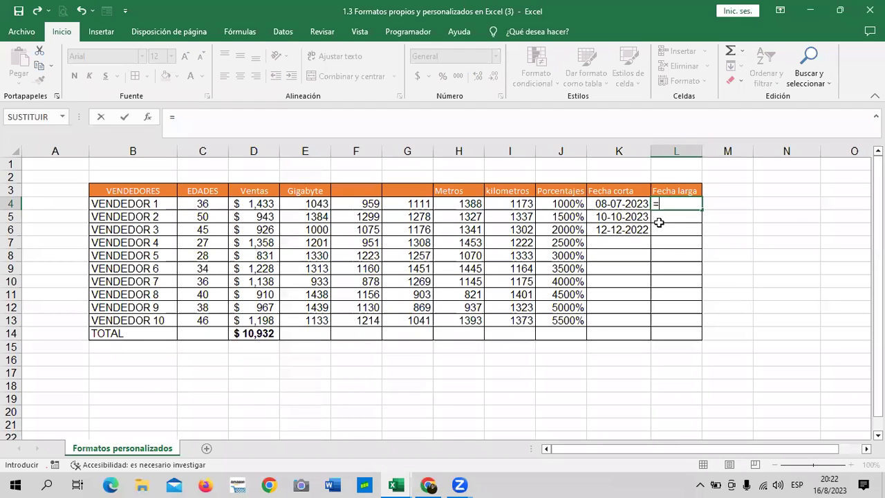
left_click(640, 203)
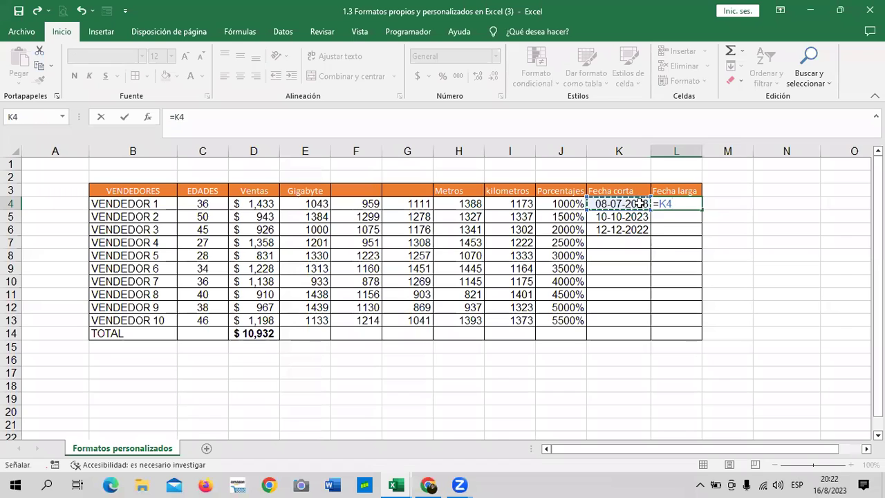
key("Return")
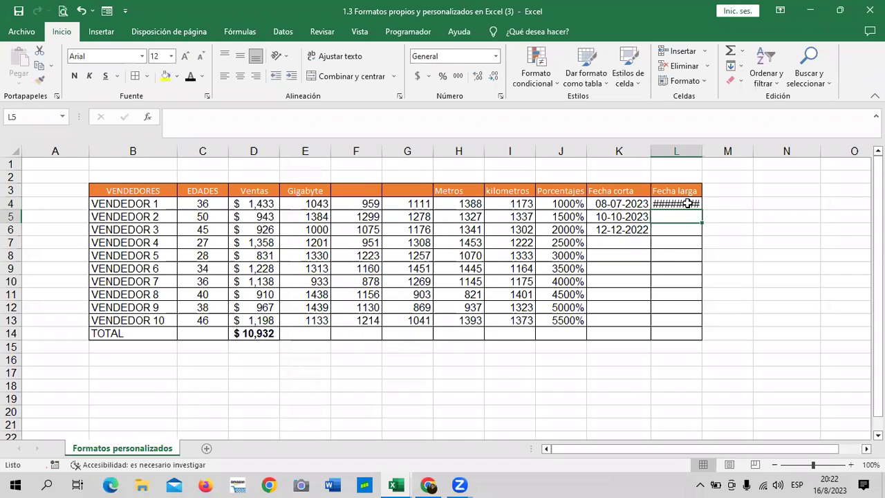
left_click(688, 204)
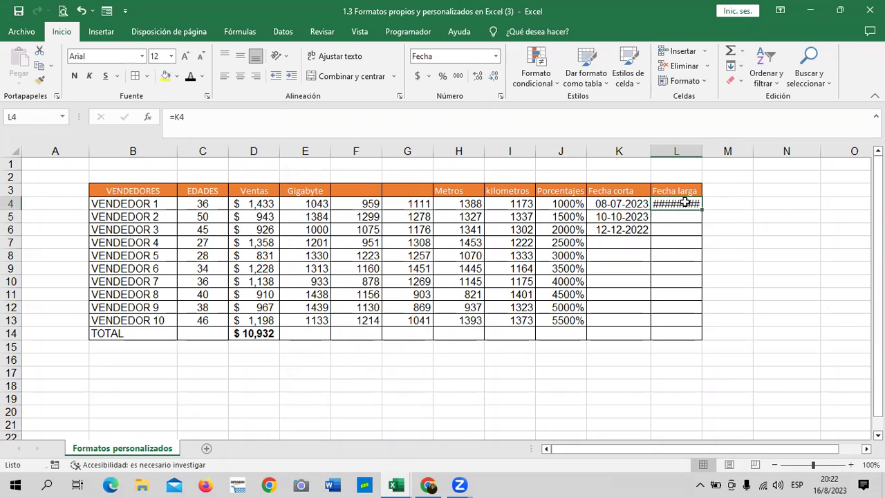
left_click_drag(702, 152, 739, 153)
Give L4:L13 the long weekday date format 'miércoles, 14 de marzo de 2012'.
left_click_drag(695, 204, 693, 335)
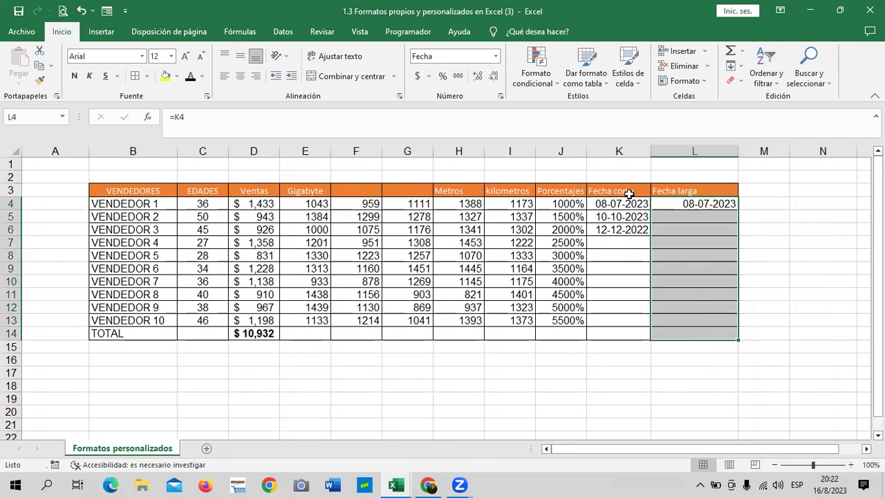
left_click(501, 97)
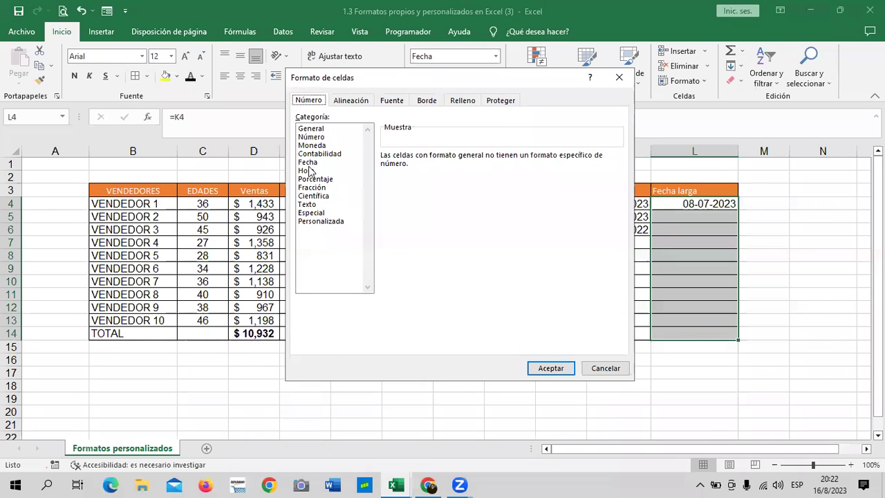
left_click(311, 164)
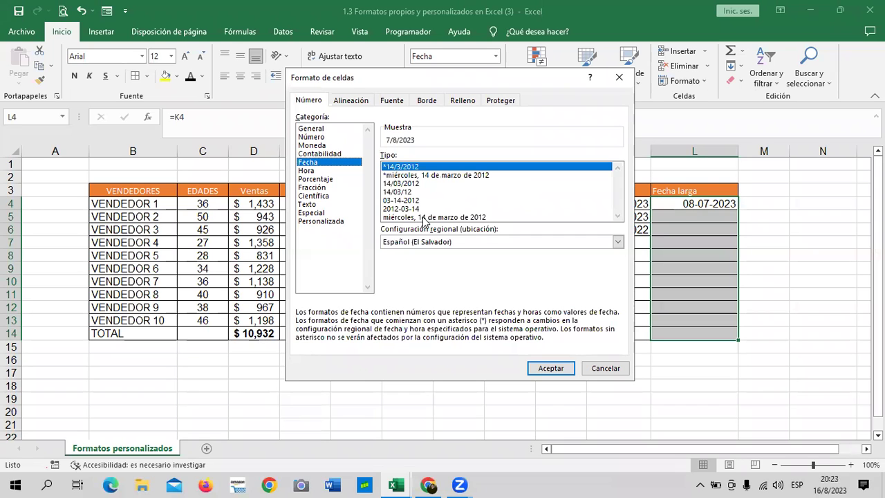
left_click(455, 176)
left_click(551, 370)
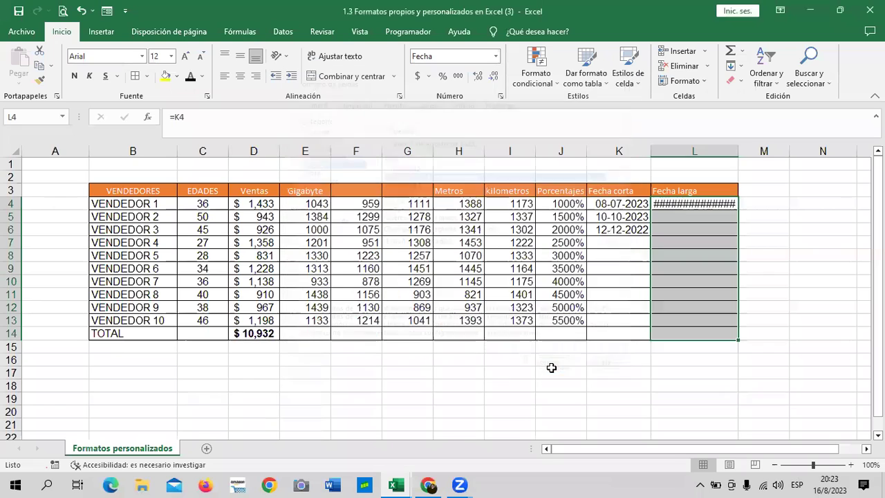
Fill L4's formula down to L6 and widen column L to show dates like 'martes, 10 de octubre de 2023'.
mouse_move(739, 150)
left_mouse_down()
mouse_move(808, 158)
mouse_move(754, 157)
left_mouse_up()
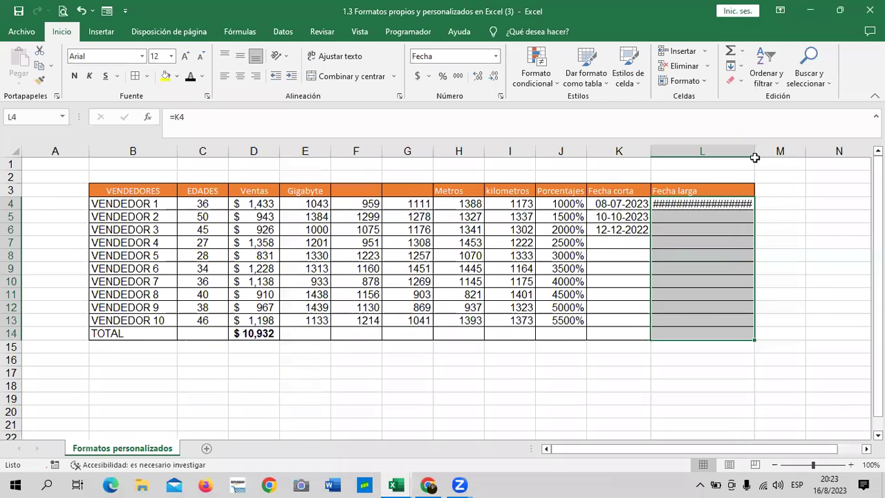
left_click(763, 162)
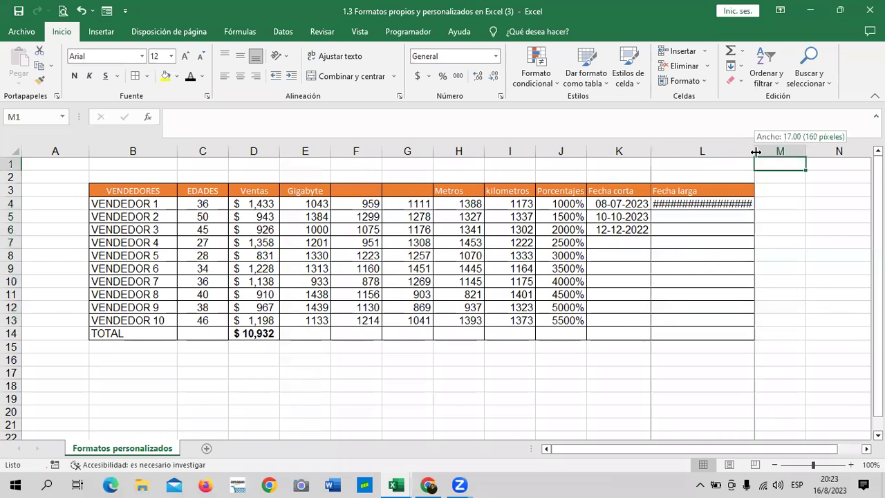
left_click_drag(751, 153, 786, 155)
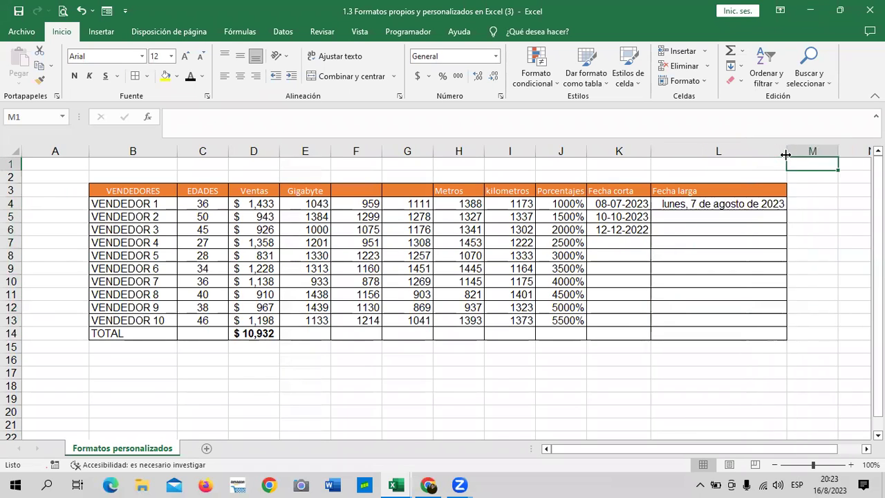
left_click(706, 218)
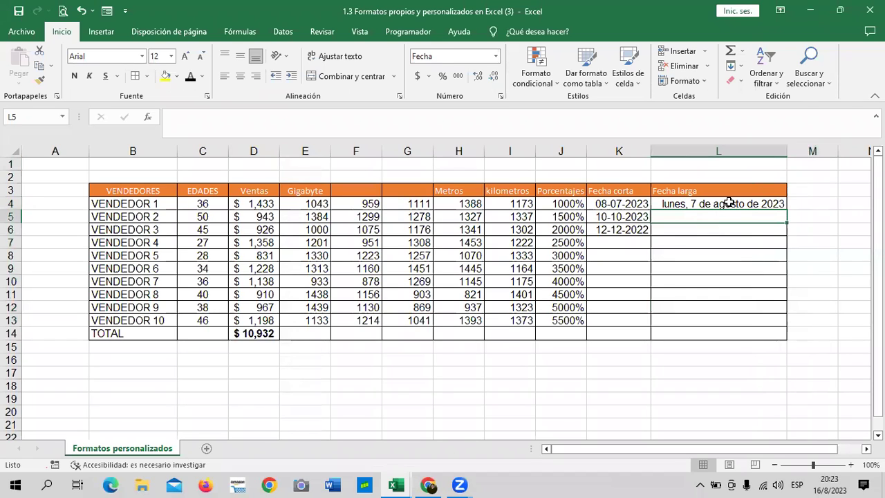
left_click(728, 202)
left_click_drag(787, 210, 785, 236)
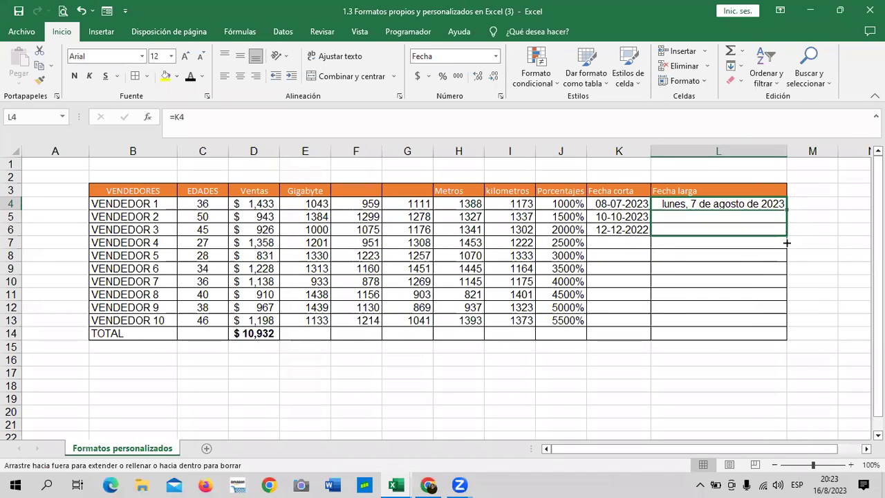
left_click_drag(787, 151, 805, 152)
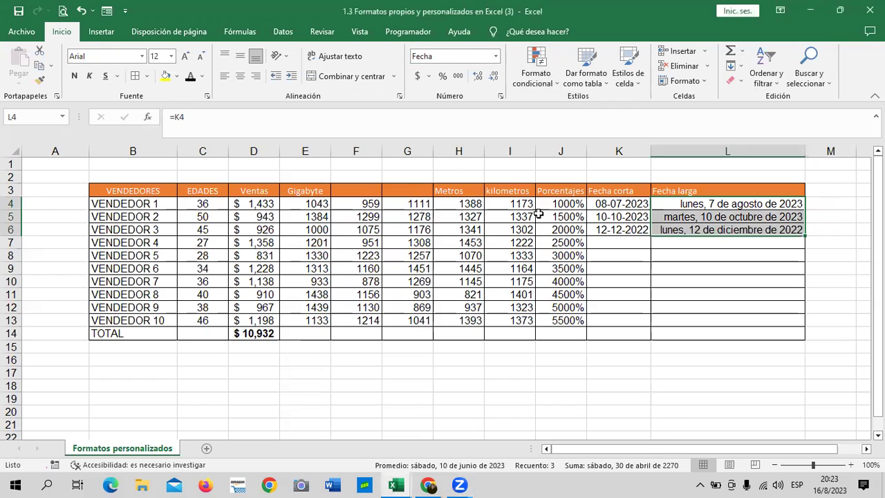
Format Porcentajes cells J4:J14 as Percentage with 0 decimal places.
key("Left")
key("Left")
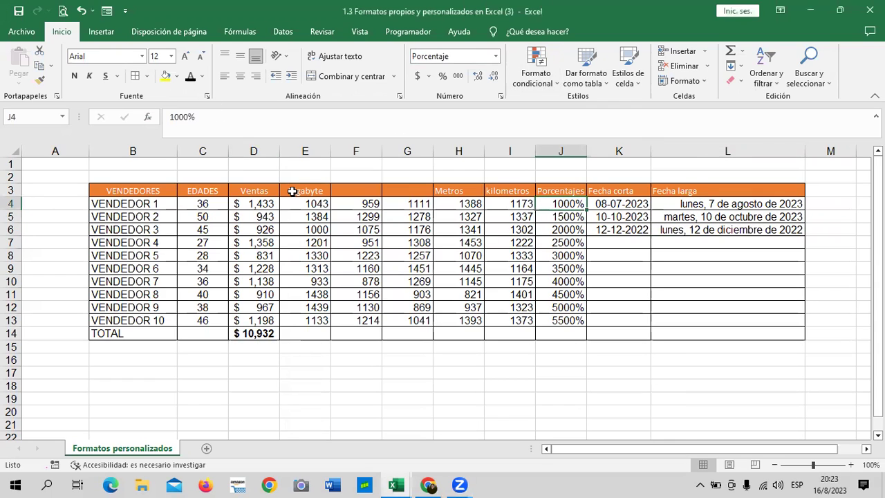
left_click(619, 280)
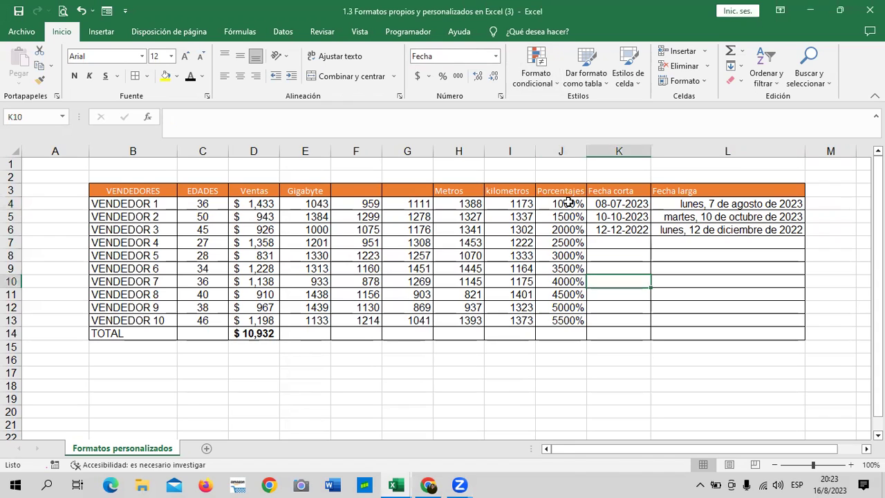
left_click_drag(567, 202, 561, 333)
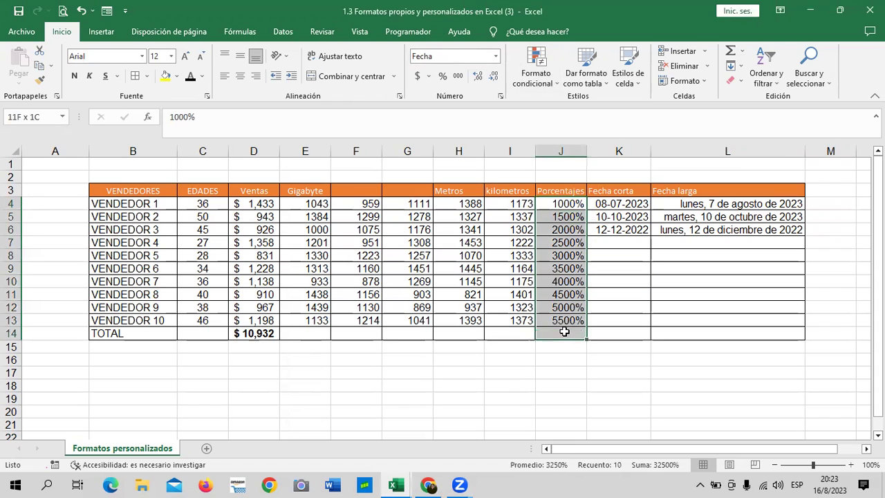
left_click(502, 97)
left_click(322, 180)
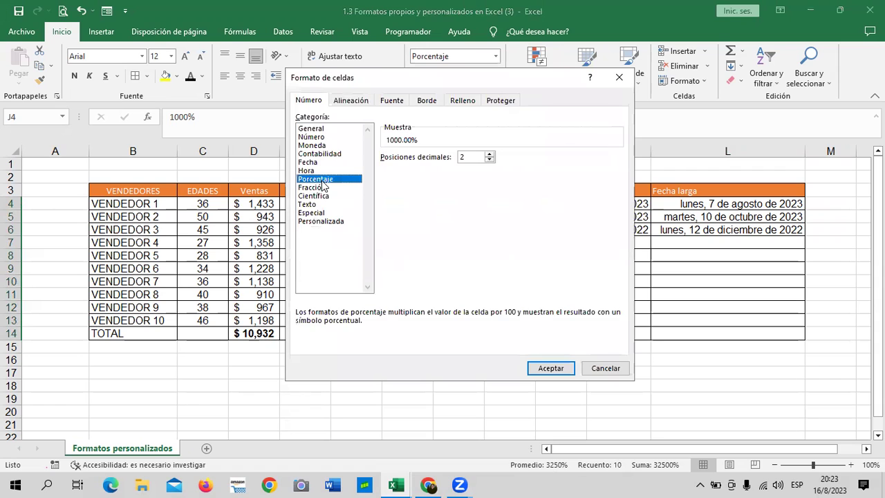
left_click(490, 160)
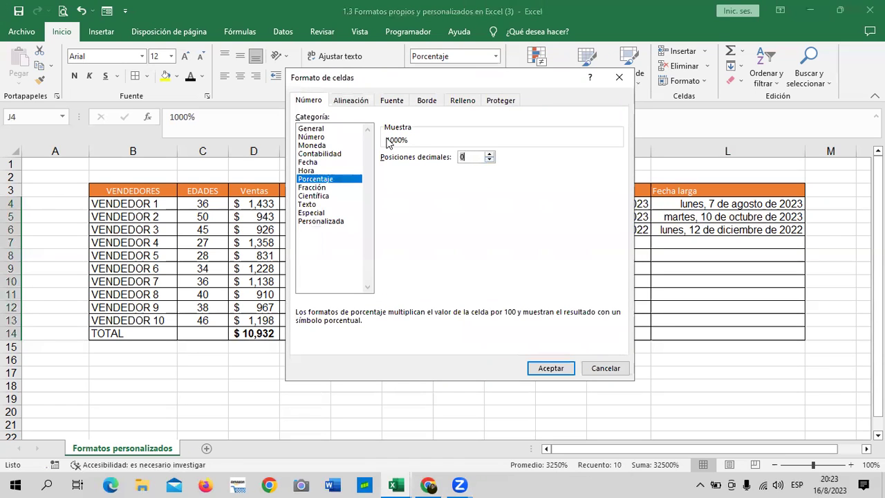
left_click(563, 366)
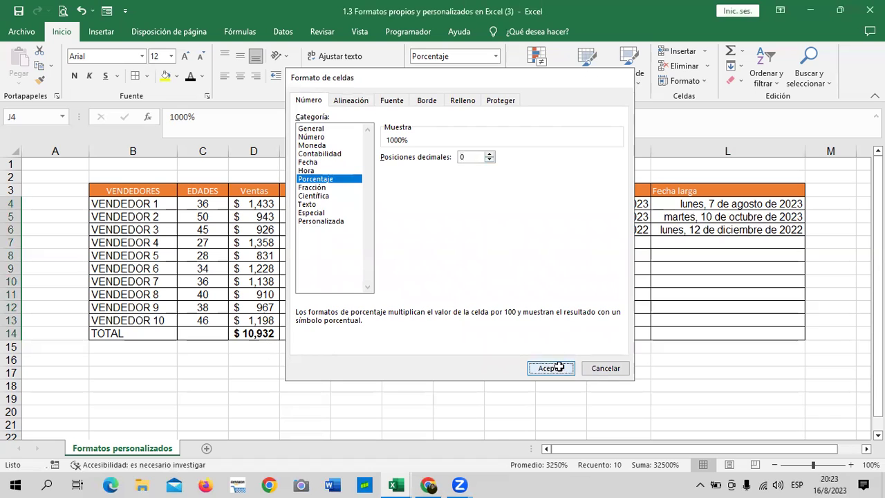
left_click(618, 272)
left_click(558, 202)
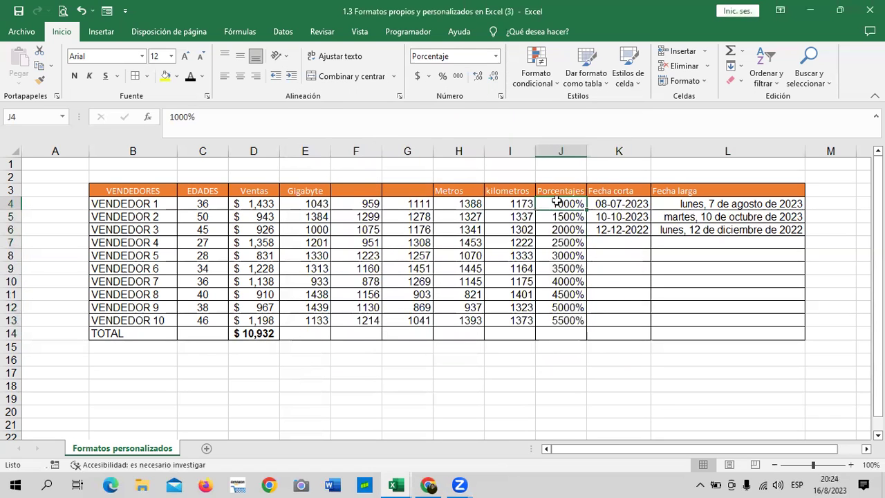
left_click(563, 320)
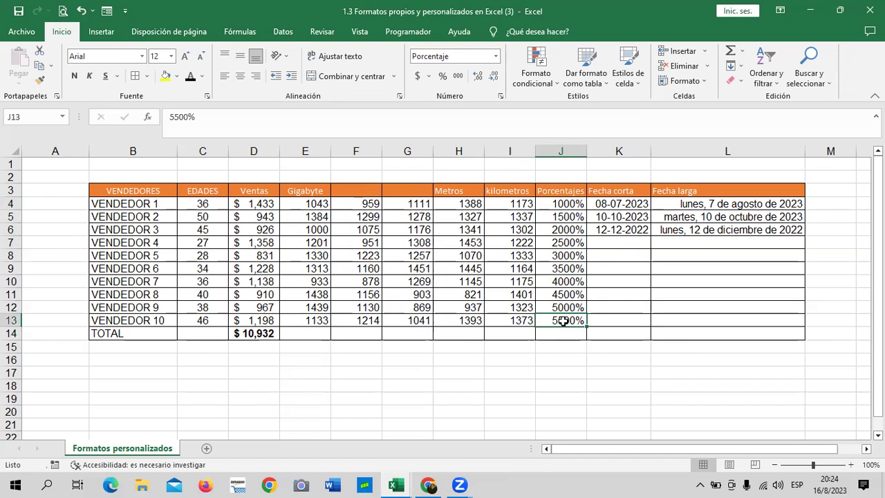
double_click(573, 204)
key("BackSpace")
key("BackSpace")
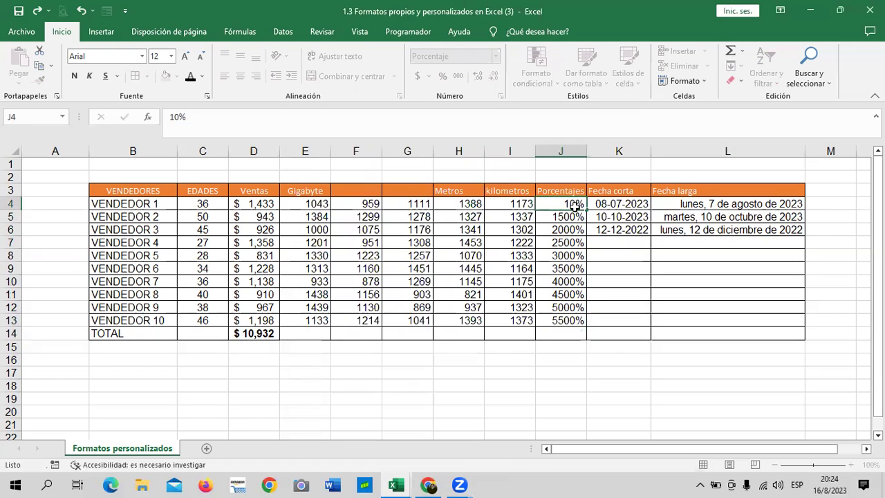
key("Return")
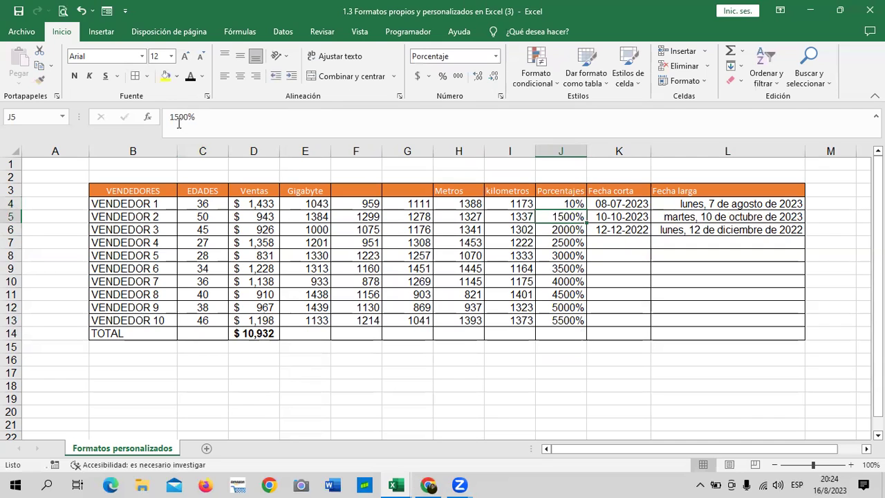
left_click(186, 117)
key("BackSpace")
key("BackSpace")
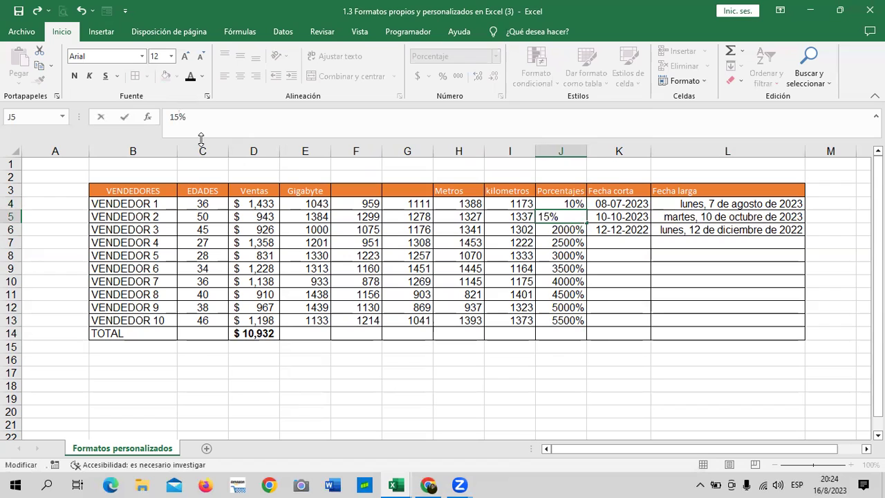
key("Return")
left_click(670, 308)
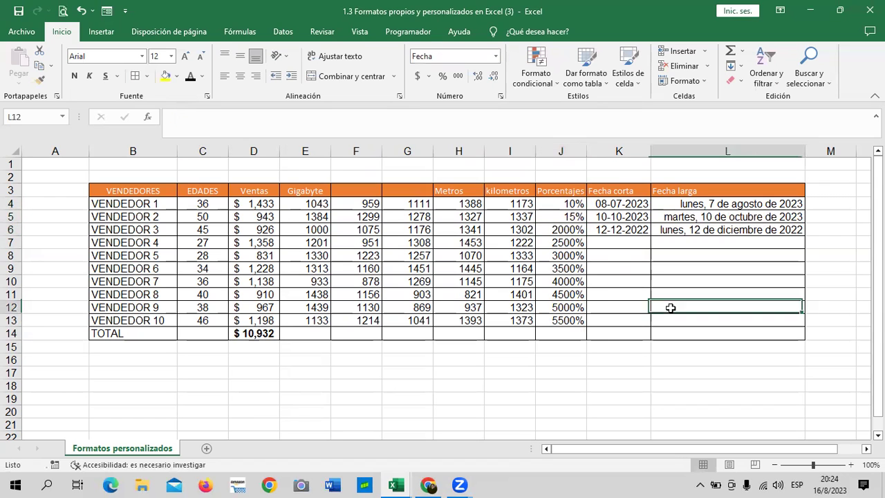
left_click_drag(571, 204, 564, 319)
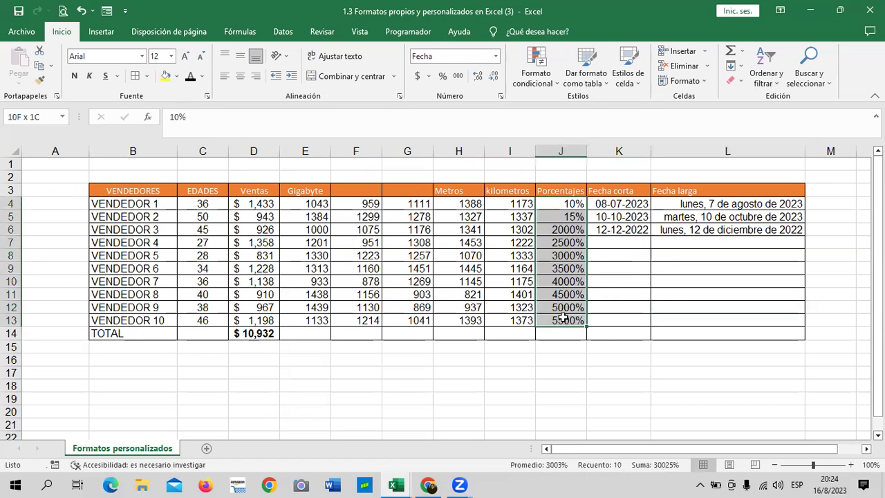
left_click(495, 56)
left_click(485, 73)
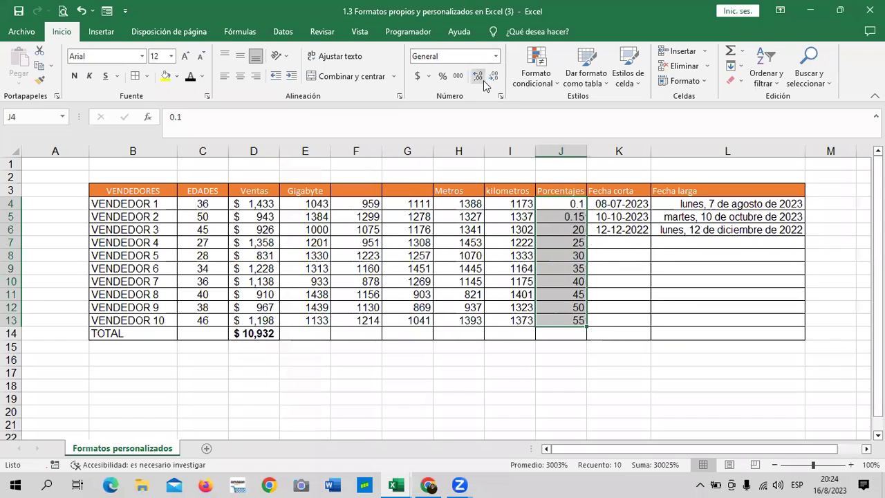
left_click(636, 304)
left_click(573, 204)
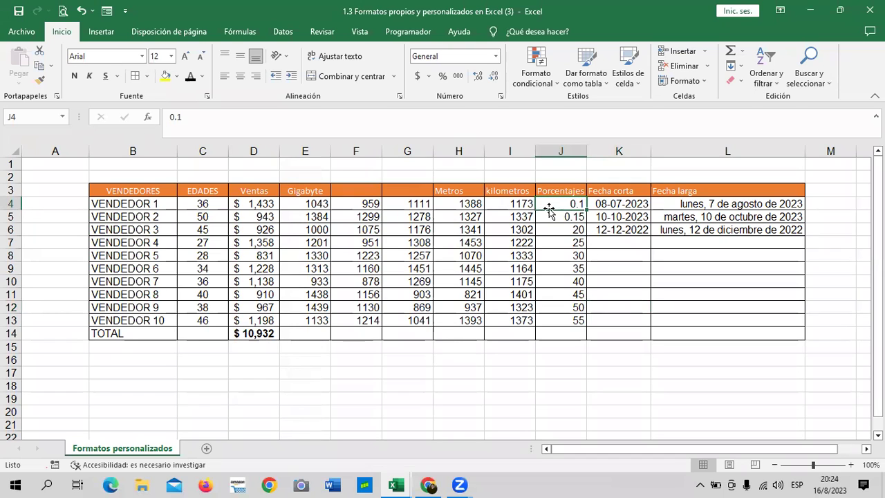
left_click(351, 121)
key("BackSpace")
key("BackSpace")
type("10")
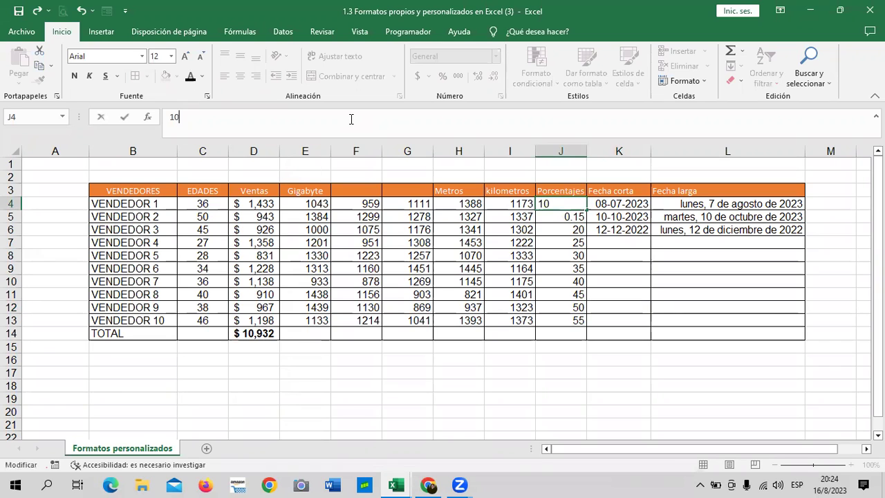
key("Return")
left_click(350, 117)
key("BackSpace")
key("BackSpace")
key("BackSpace")
type("15")
key("Return")
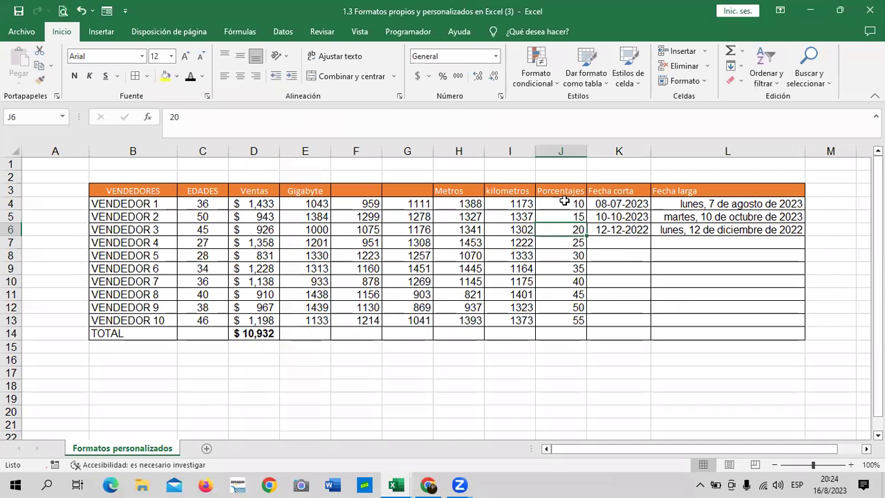
left_click_drag(556, 203, 567, 320)
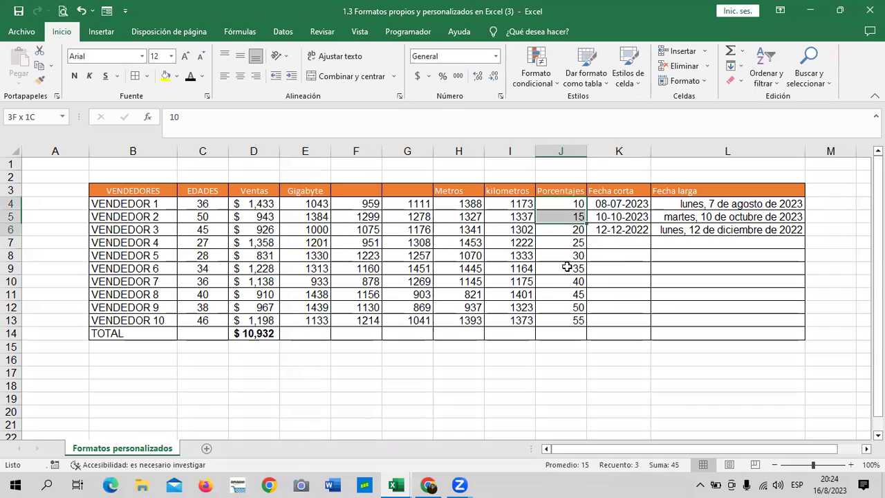
left_click(443, 76)
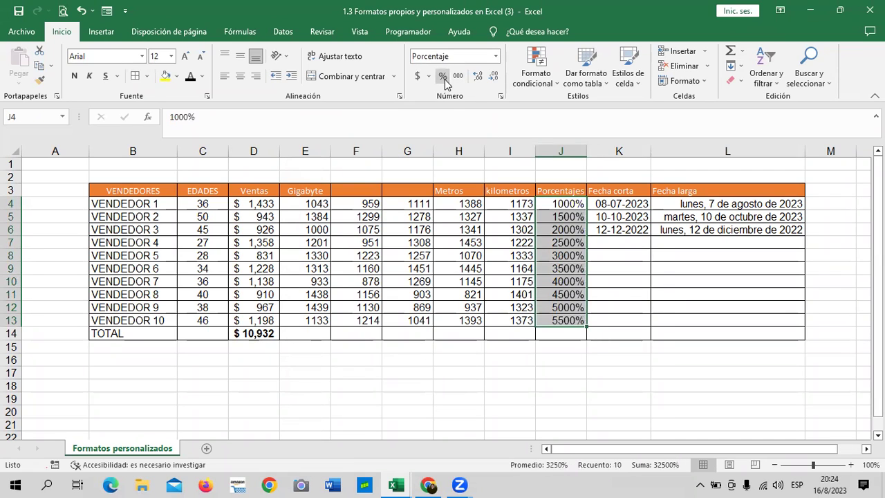
left_click(630, 281)
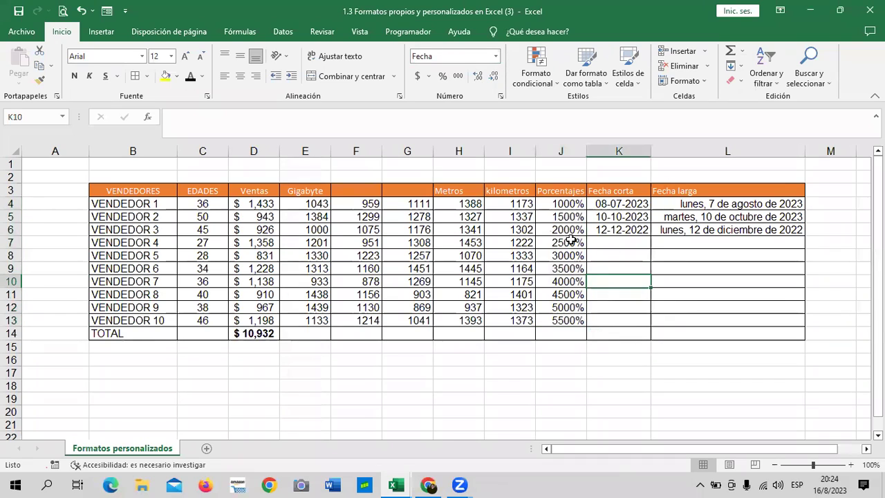
Correct the Porcentajes values in J4–J7 to 10%, 15%, 20% and 25%.
left_click(561, 207)
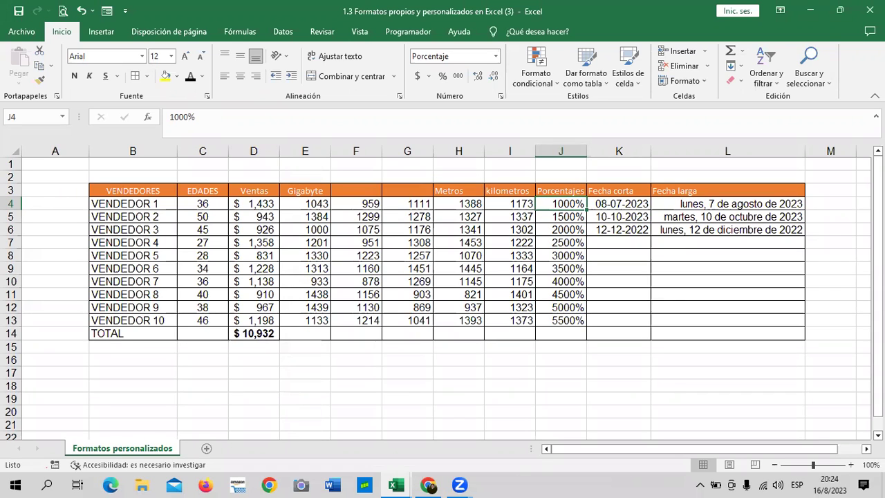
left_click(201, 137)
key("BackSpace")
key("BackSpace")
key("BackSpace")
key("Return")
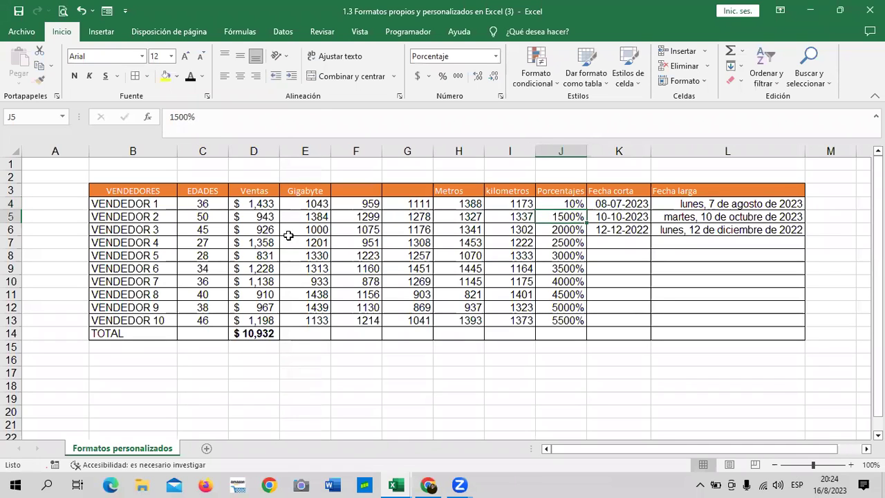
left_click(196, 132)
key("BackSpace")
key("BackSpace")
key("BackSpace")
key("Return")
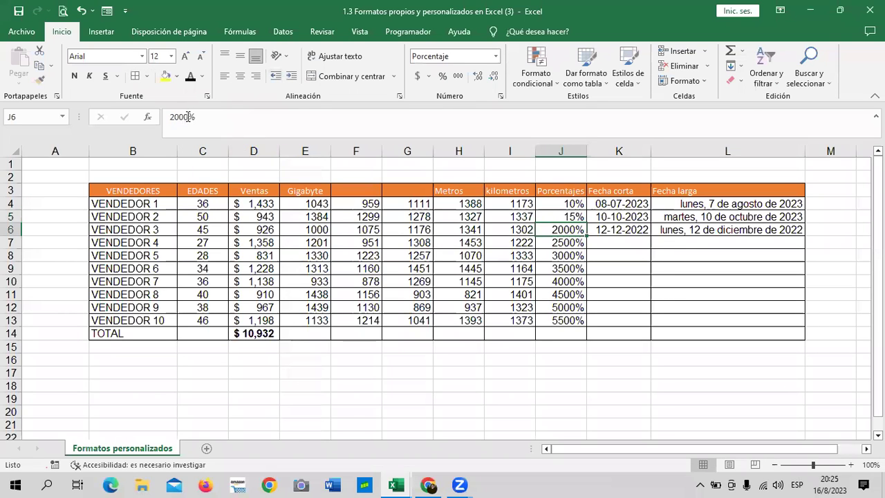
left_click(202, 129)
key("BackSpace")
key("BackSpace")
key("BackSpace")
key("Return")
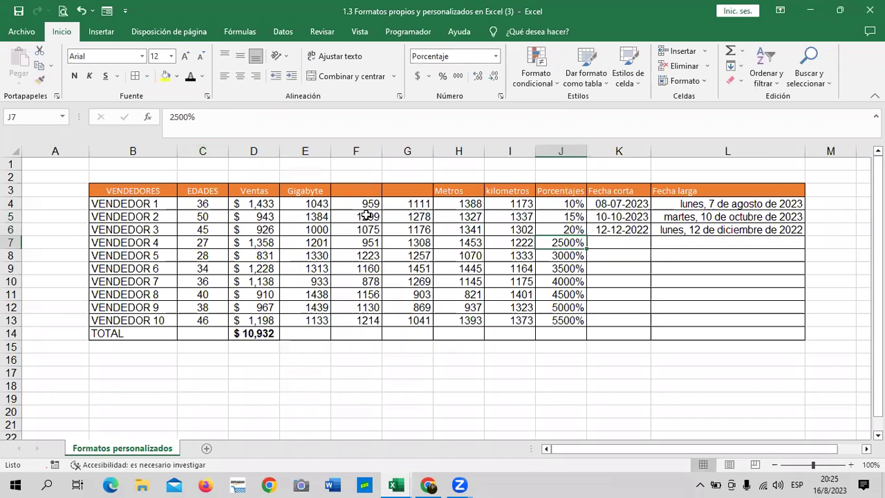
left_click(189, 117)
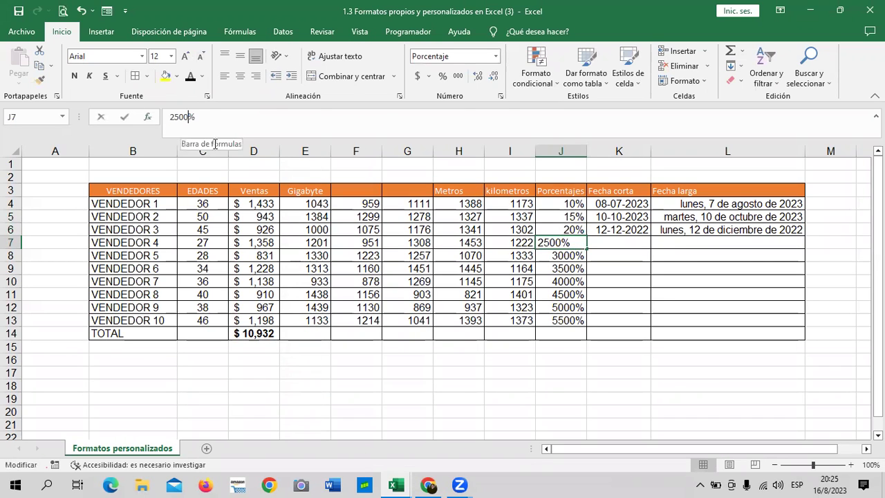
key("BackSpace")
key("BackSpace")
key("Return")
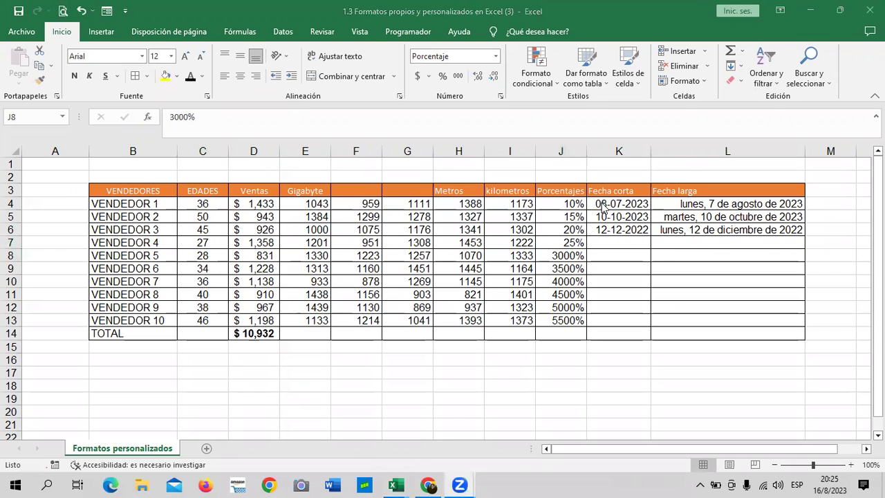
Commit the =K4 formula in L4 so it shows K4's date as a long date.
left_click(627, 203)
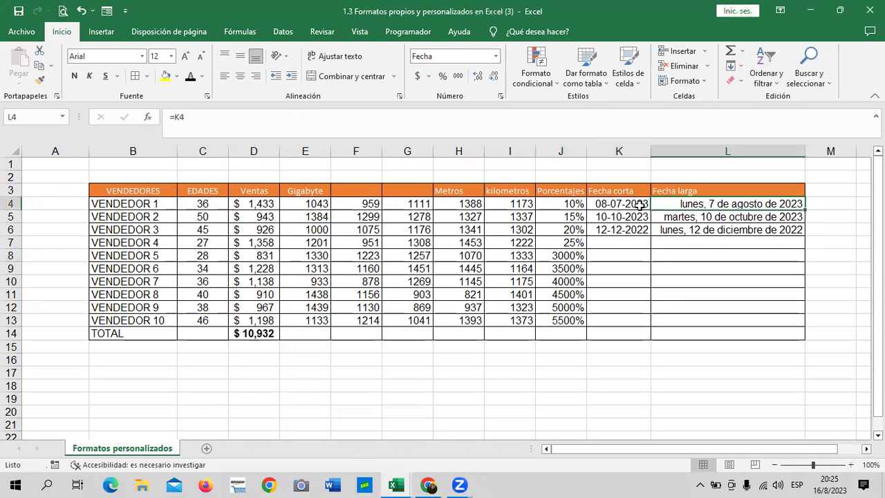
left_click(629, 205)
left_click(670, 208)
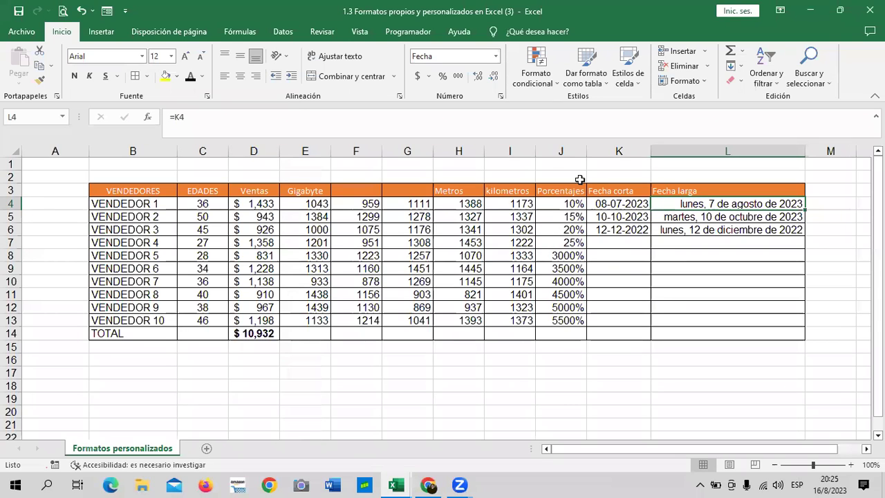
left_click(685, 276)
left_click(684, 203)
left_click(195, 116)
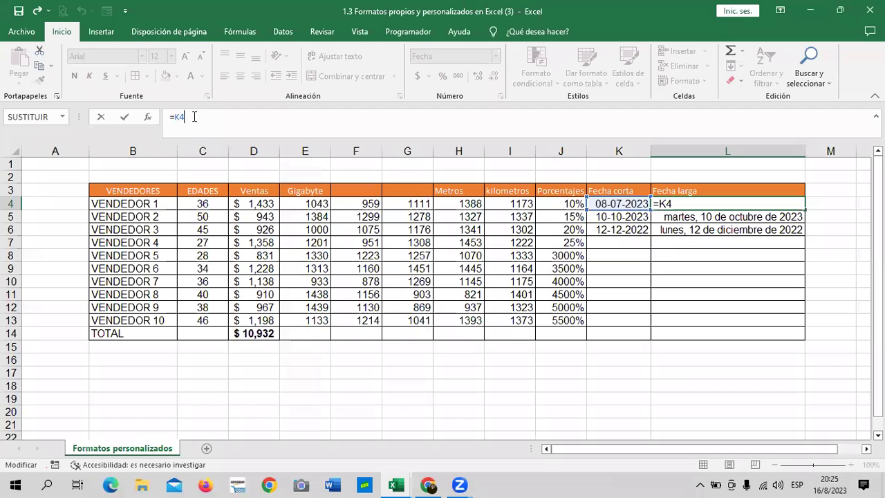
key("Return")
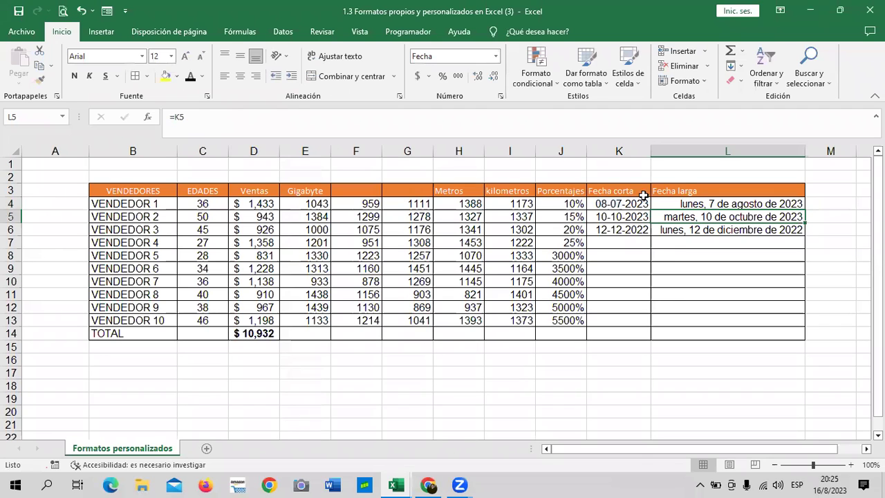
Enlarge the header row font twice and right-align it, removing centering.
left_click_drag(640, 194, 691, 190)
left_click(240, 77)
left_click_drag(166, 192, 701, 192)
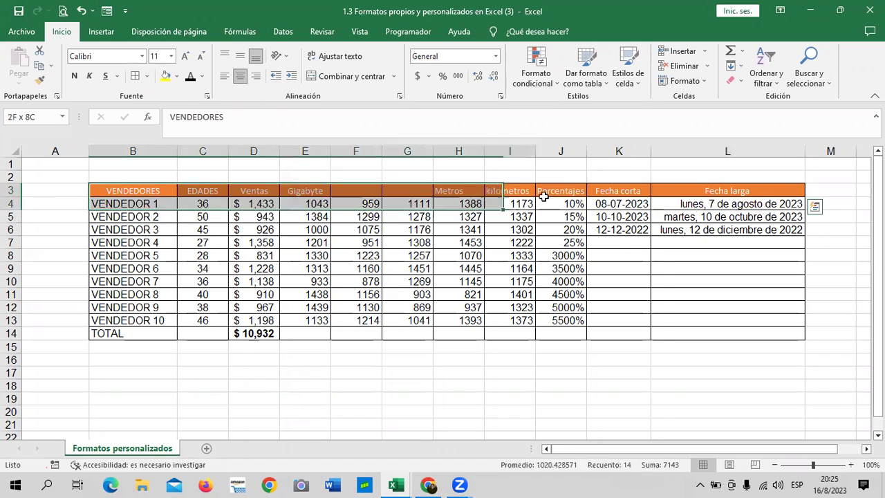
left_click(240, 78)
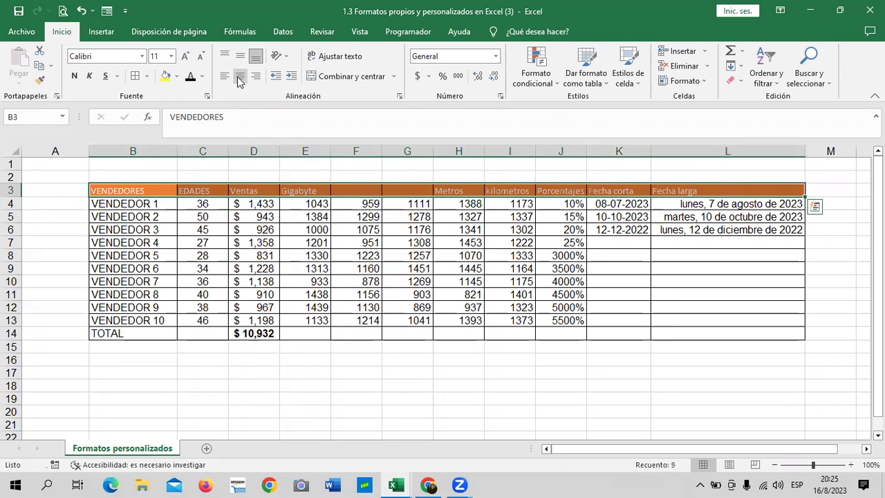
left_click(184, 57)
left_click(184, 56)
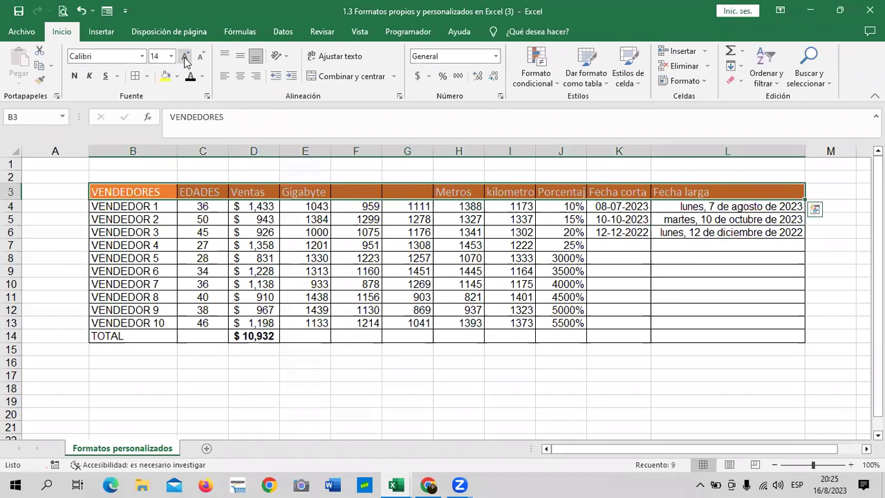
left_click(253, 78)
left_click(730, 297)
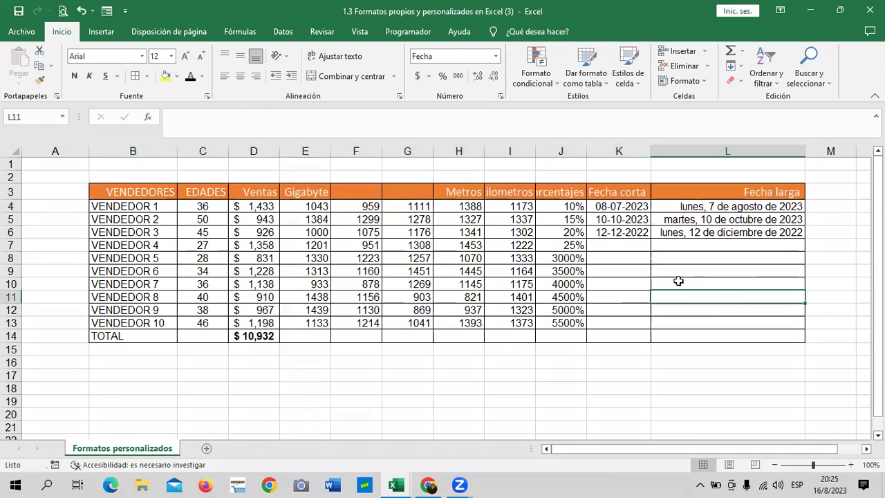
Shrink the kilometros and Porcentajes header fonts so they fit their columns.
left_click(505, 192)
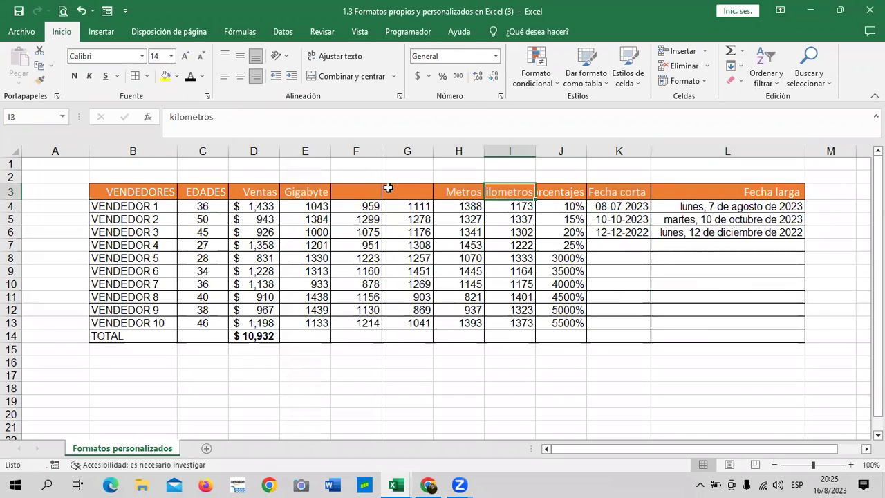
left_click(201, 57)
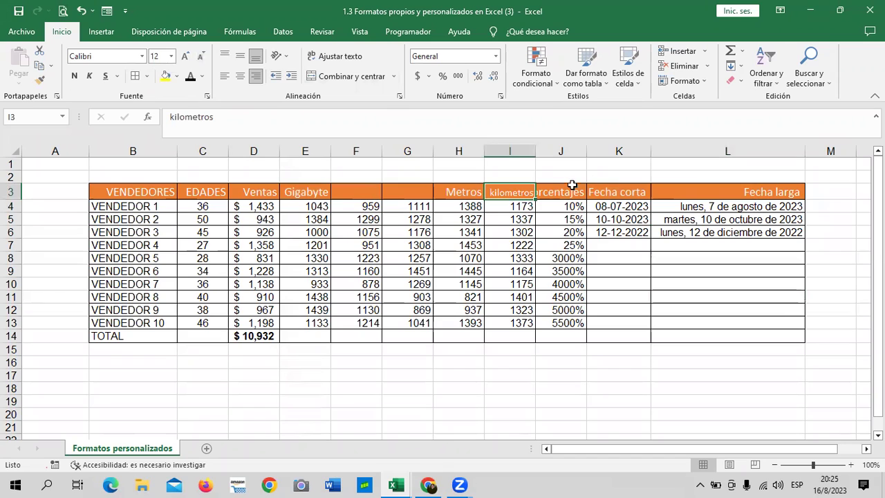
left_click(567, 190)
left_click(203, 59)
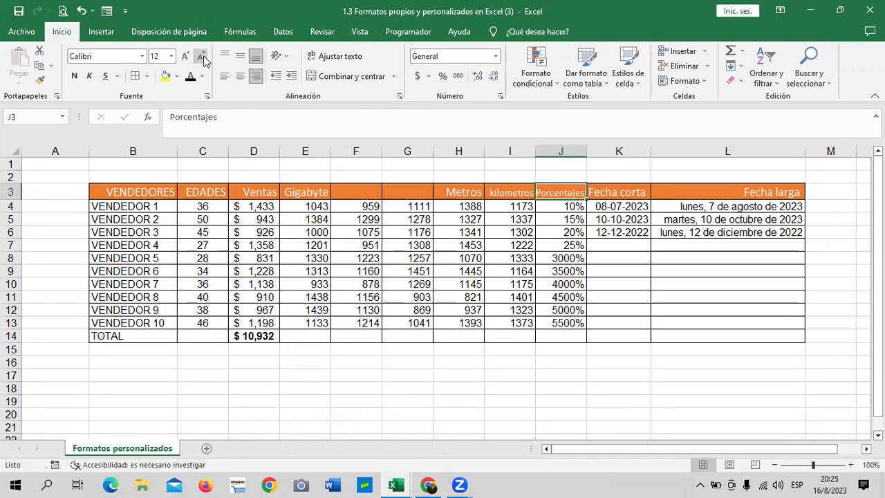
left_click(202, 57)
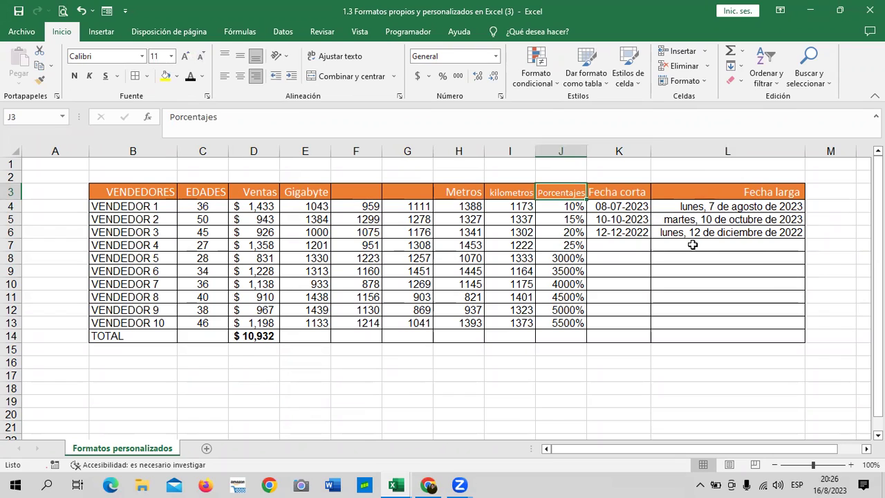
Fill the =K4 long-date formula from L4 down through L14.
left_click(691, 207)
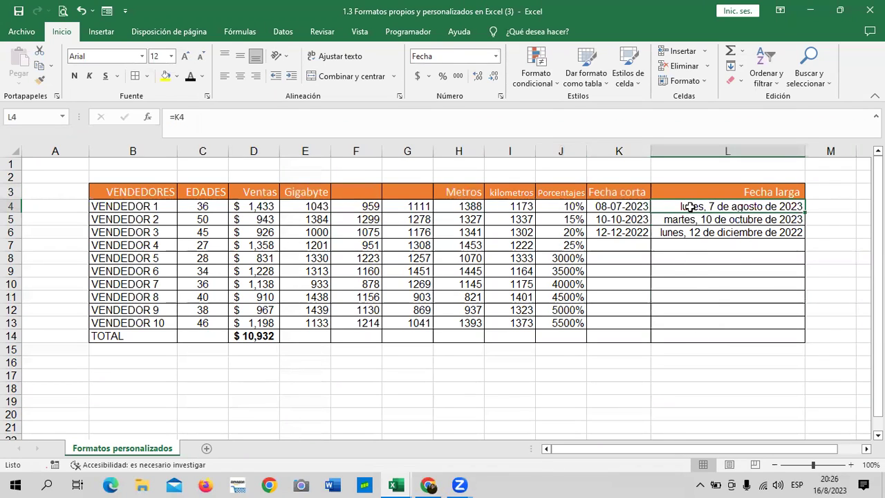
left_click(629, 206)
left_click_drag(685, 210, 676, 233)
left_click(676, 233)
left_click(782, 207)
left_click_drag(804, 216, 808, 335)
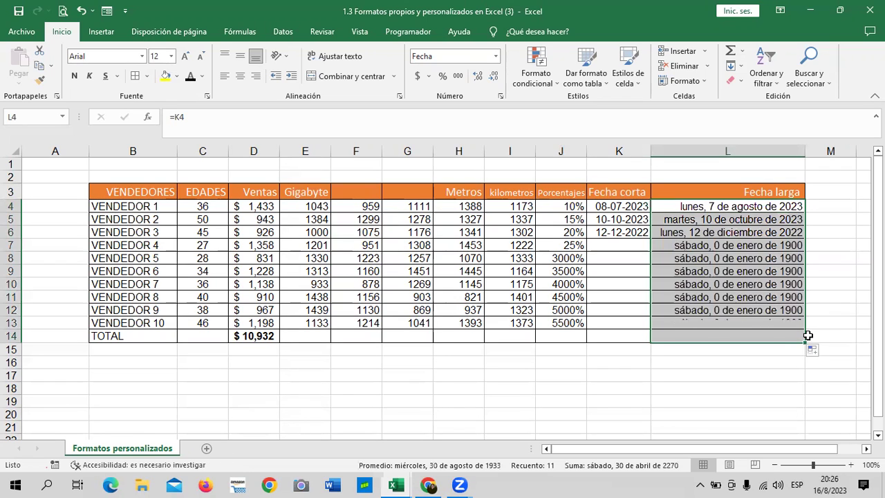
left_click(740, 244)
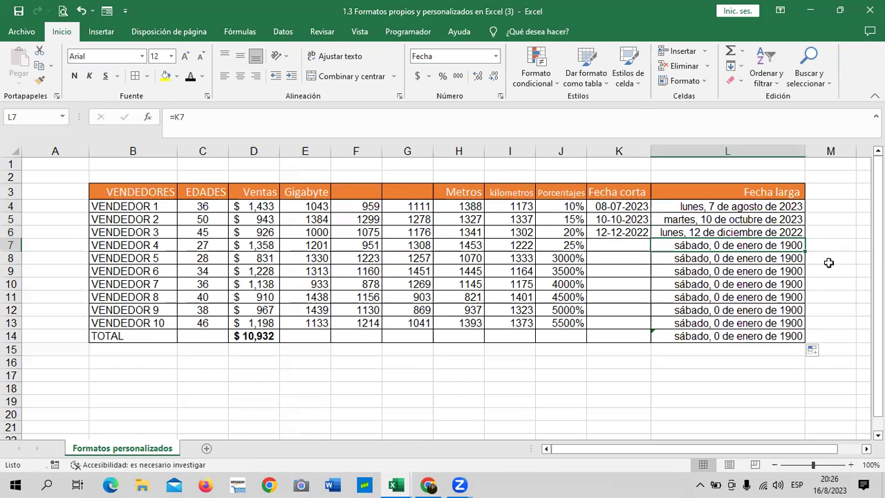
Enter Fecha corta dates 25/5/23 for VENDEDOR 4 and 23/2/23 for VENDEDOR 5.
left_click(619, 245)
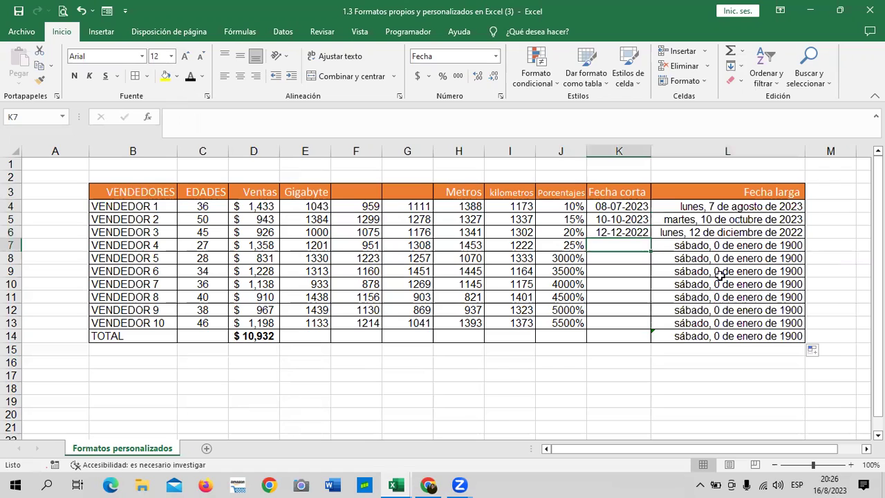
type("25/5/")
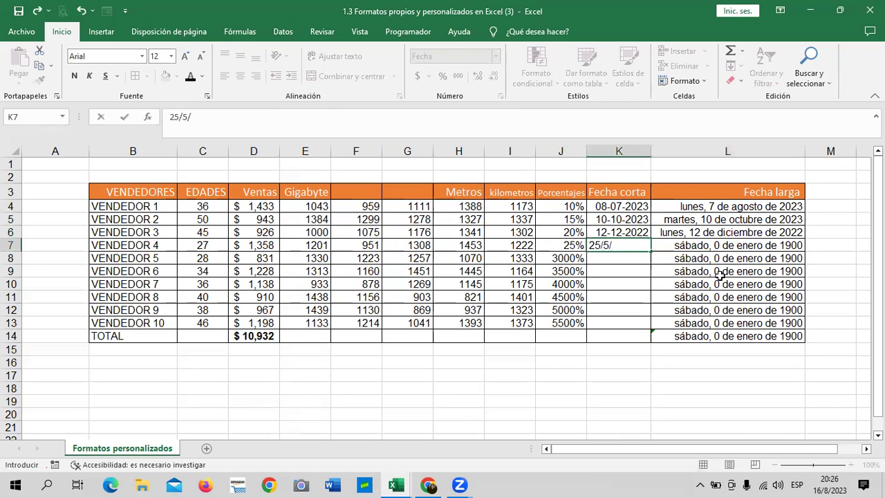
type("23")
key("Return")
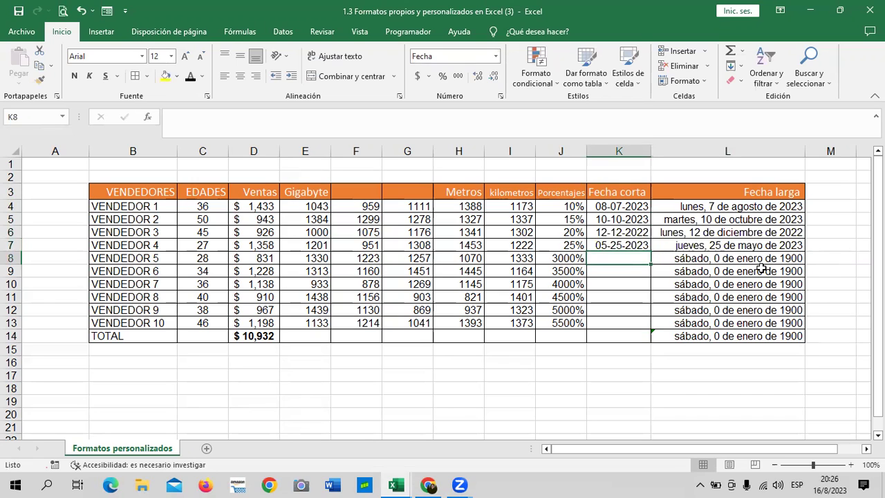
type("23/2")
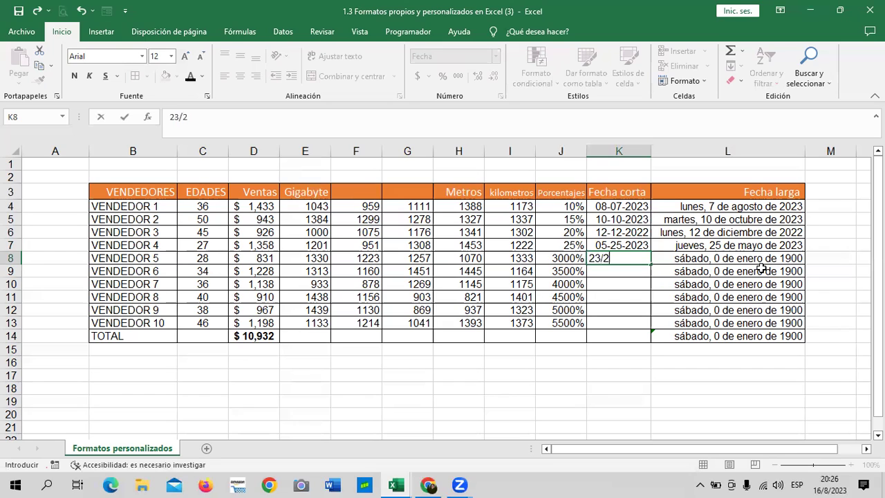
type("3")
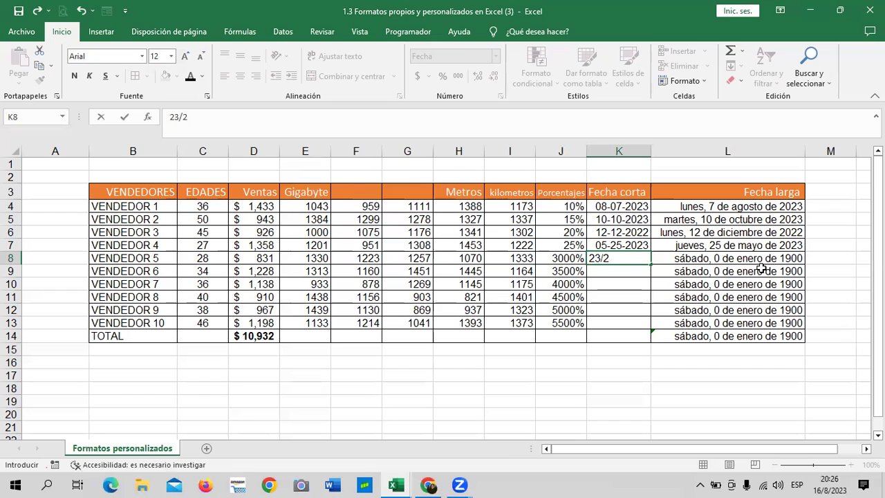
type("23")
key("Return")
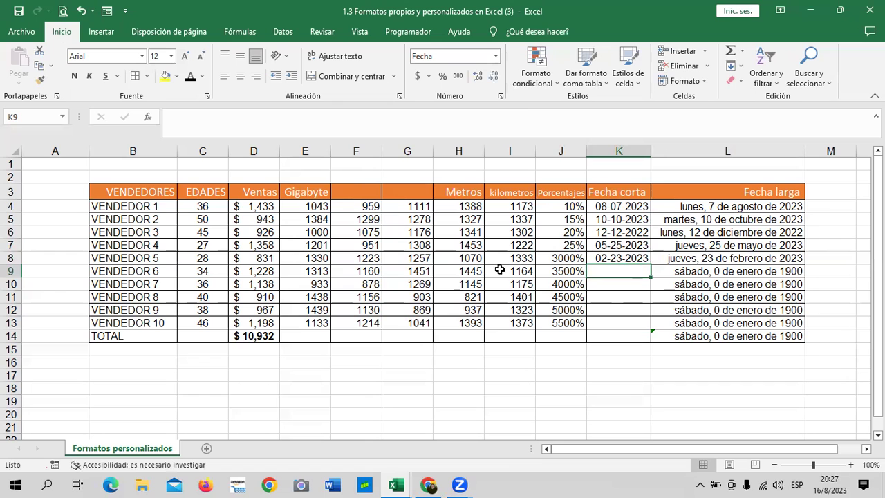
Add an AutoSum total under the Gigabyte column in the TOTAL row.
scroll(519, 294, "down", 1)
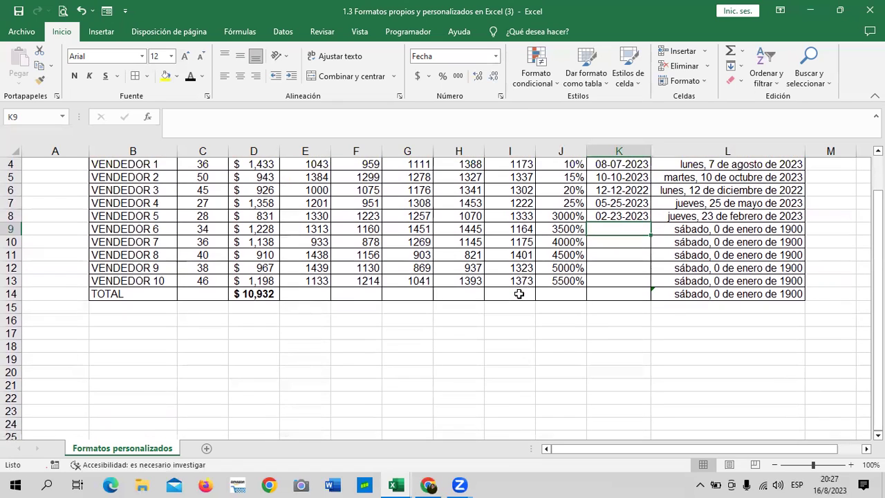
scroll(366, 314, "up", 1)
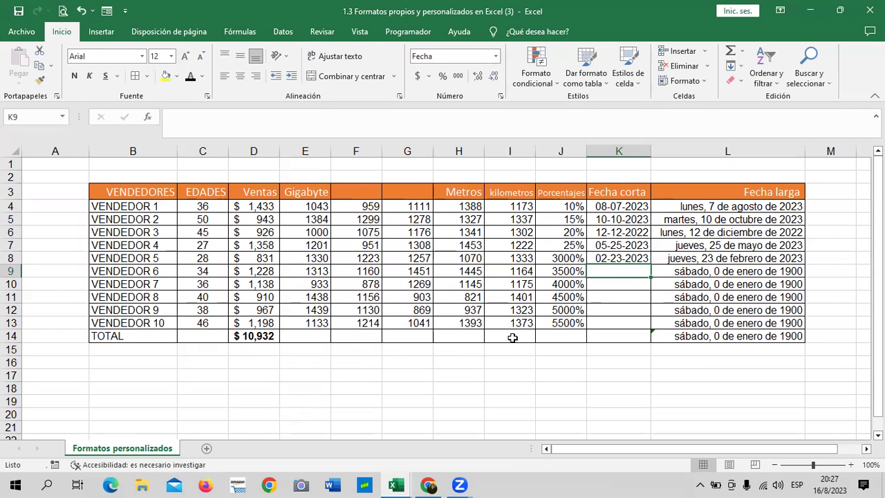
left_click(252, 336)
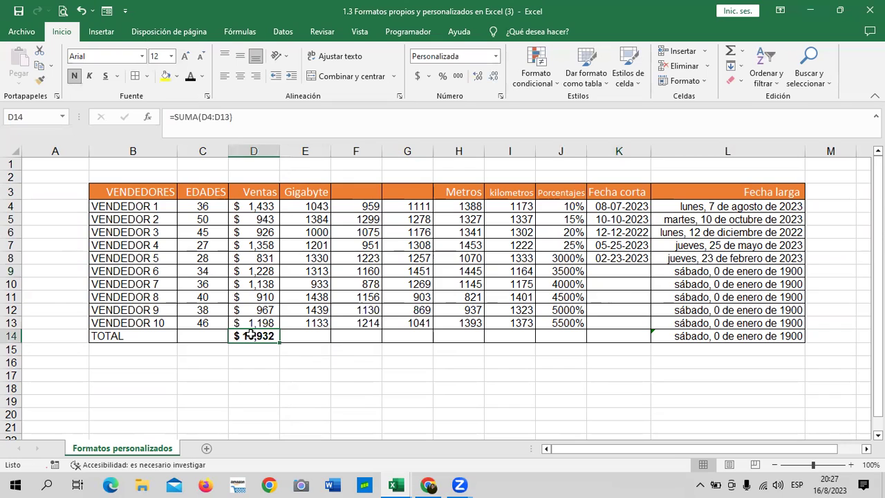
left_click_drag(305, 206, 307, 323)
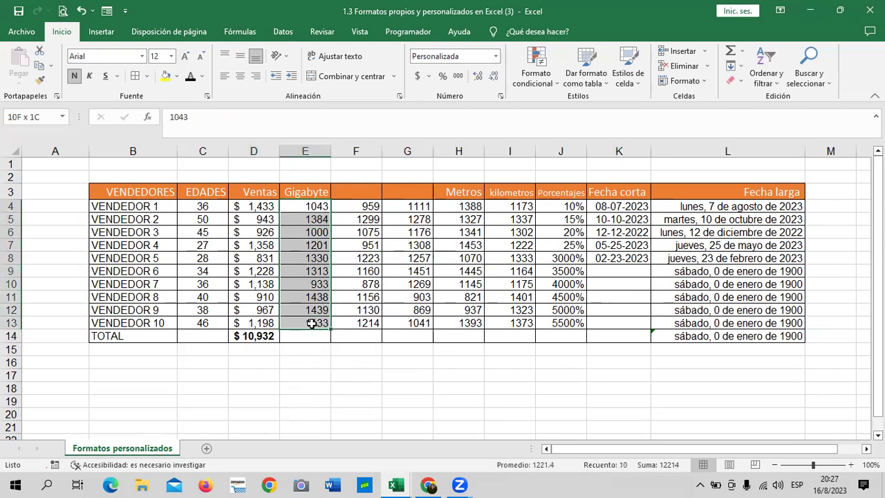
left_click(307, 336)
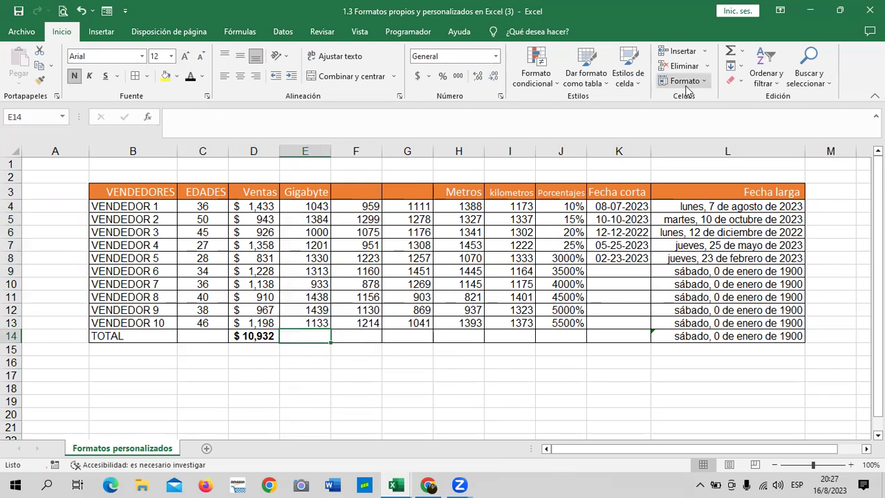
left_click(731, 56)
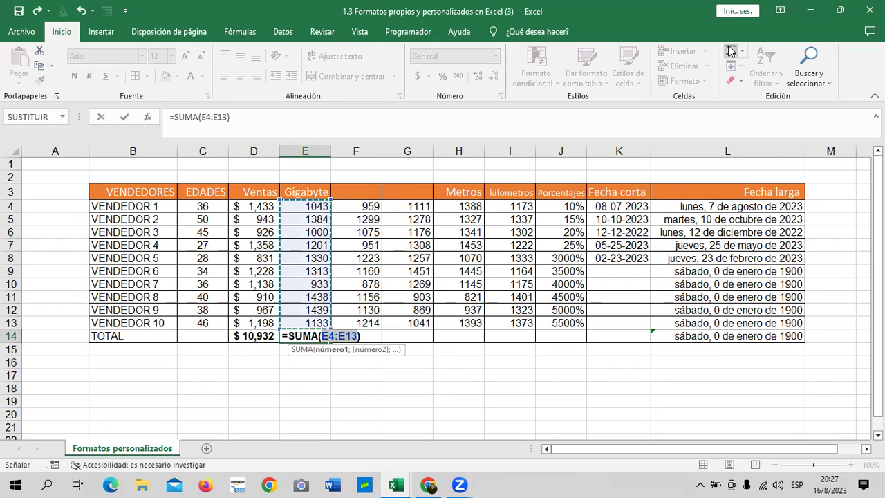
key("Return")
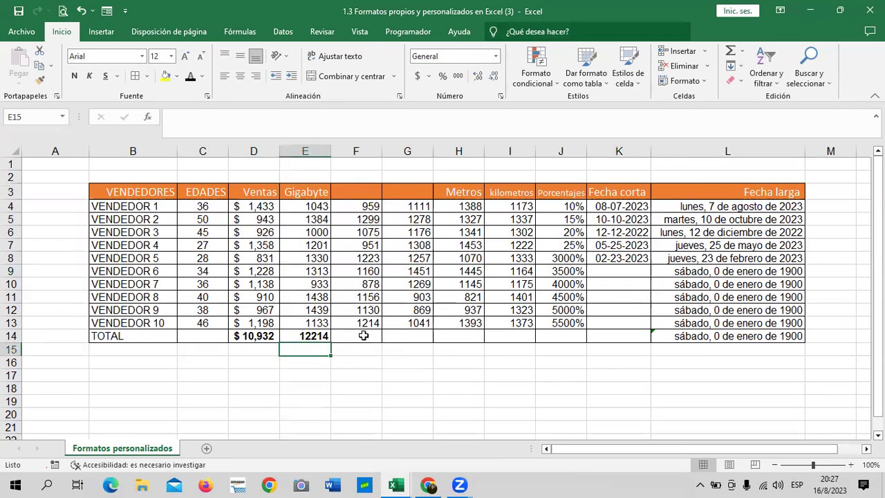
Insert AutoSum totals for Metros, kilometros (12803) and column G (11663) in the TOTAL row.
left_click(363, 335)
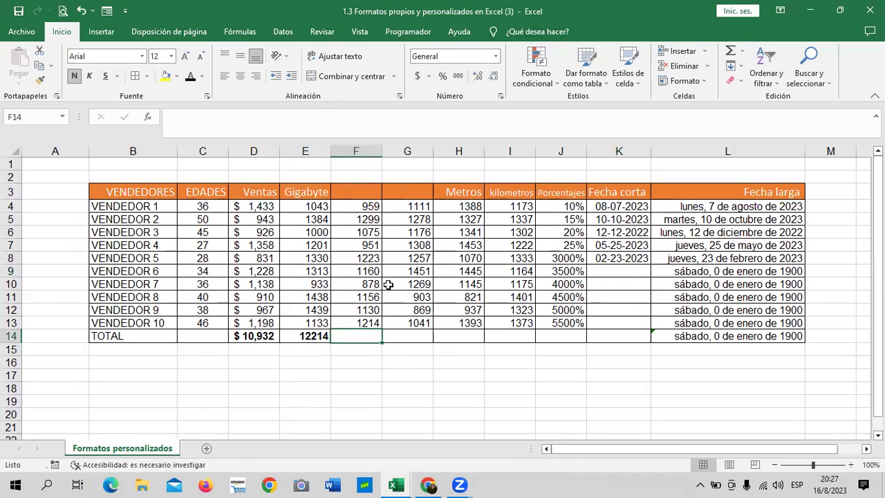
left_click(468, 333)
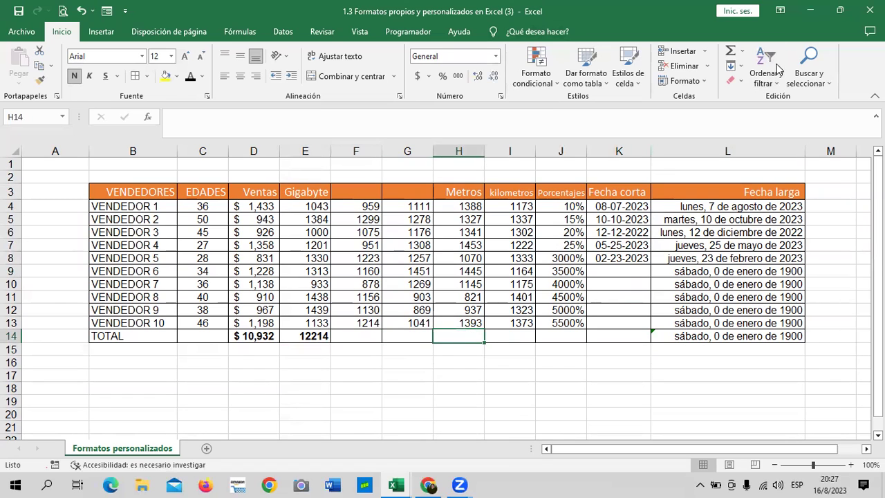
left_click(730, 52)
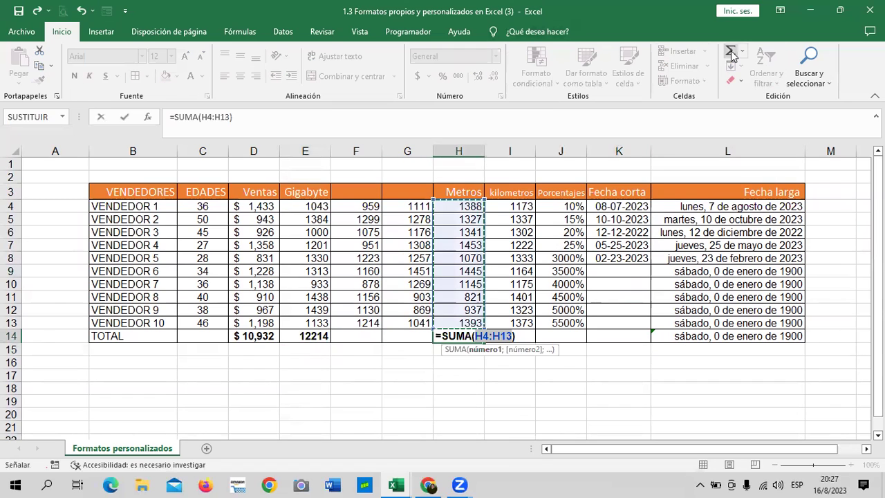
key("Return")
left_click(513, 335)
left_click(730, 55)
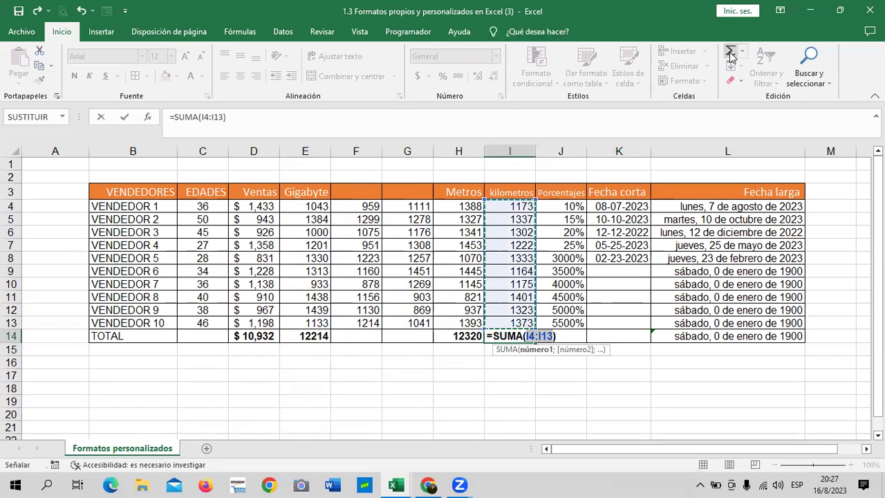
key("Return")
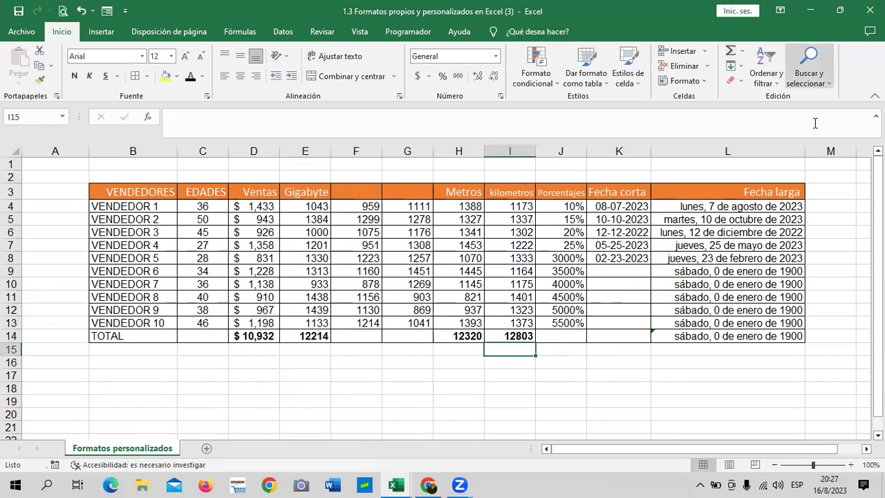
left_click(392, 332)
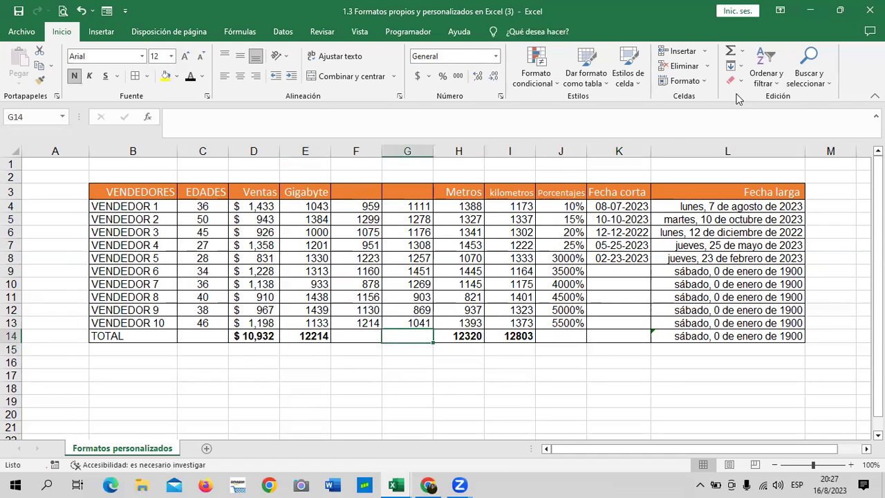
left_click(730, 55)
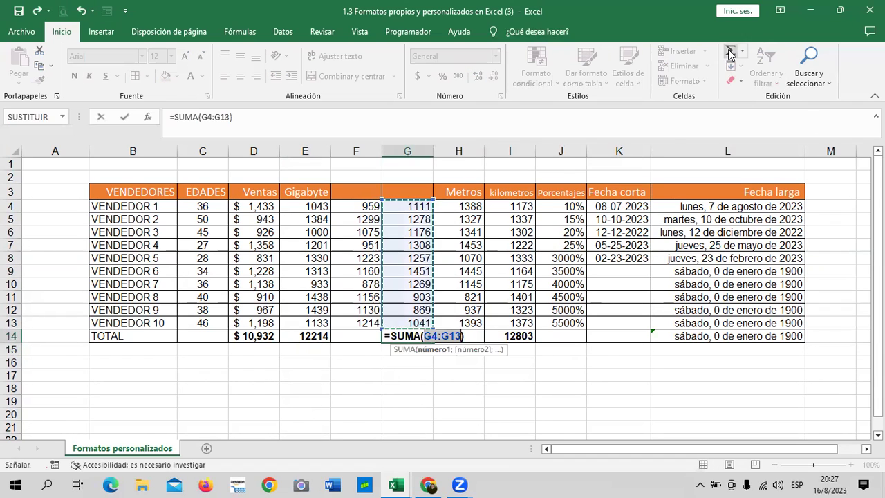
key("Return")
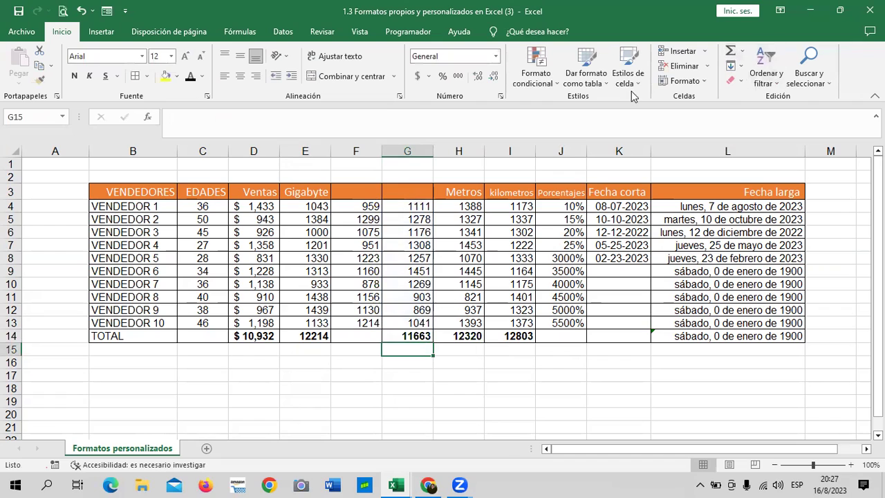
Enter Litros as the header in cell G3.
left_click(400, 189)
type("Li")
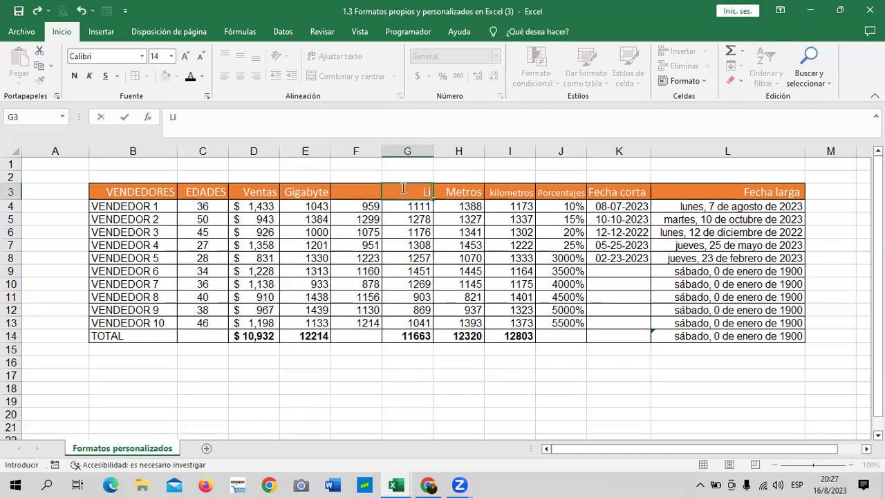
type("tros")
key("Return")
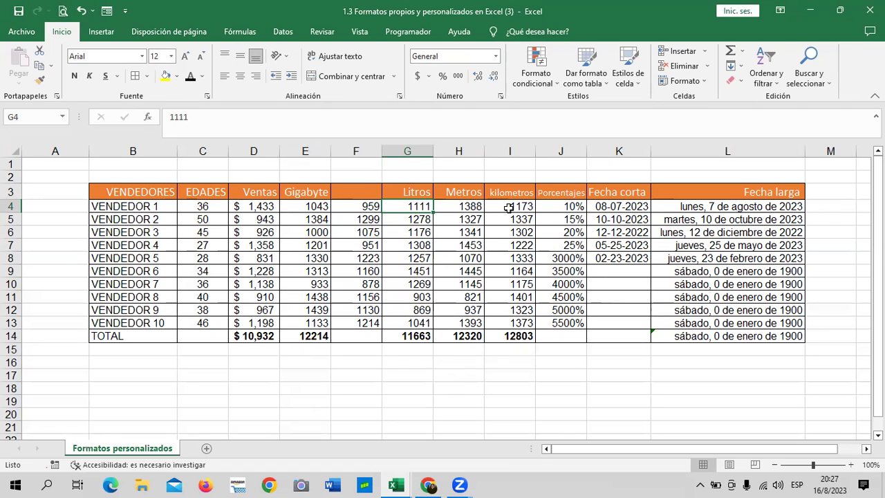
left_click(509, 206)
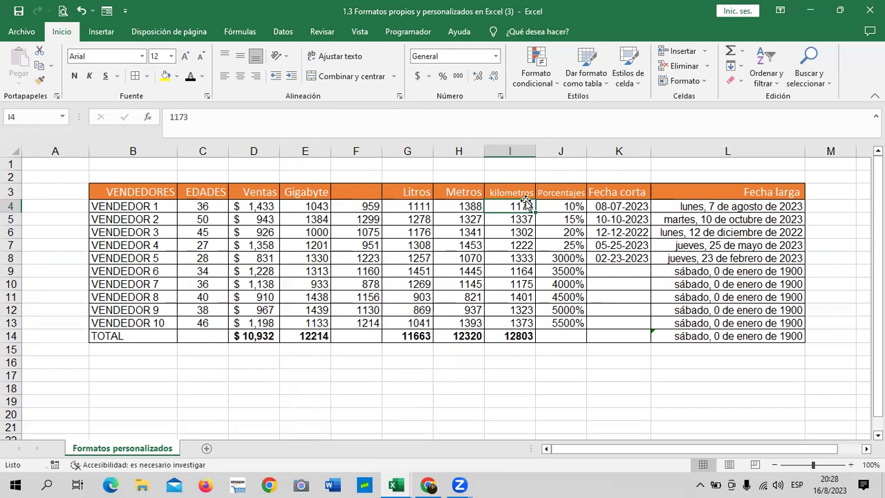
Type 10 km, 20 km and 30 km into cells E18, E19 and E20.
scroll(526, 200, "down", 1)
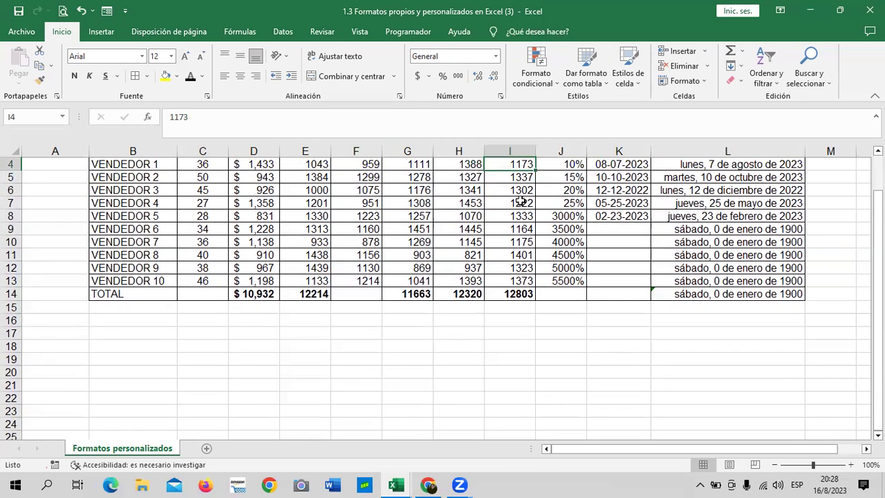
scroll(526, 202, "down", 1)
scroll(508, 294, "down", 1)
scroll(330, 238, "down", 1)
left_click(330, 238)
left_click(302, 226)
type("10 ")
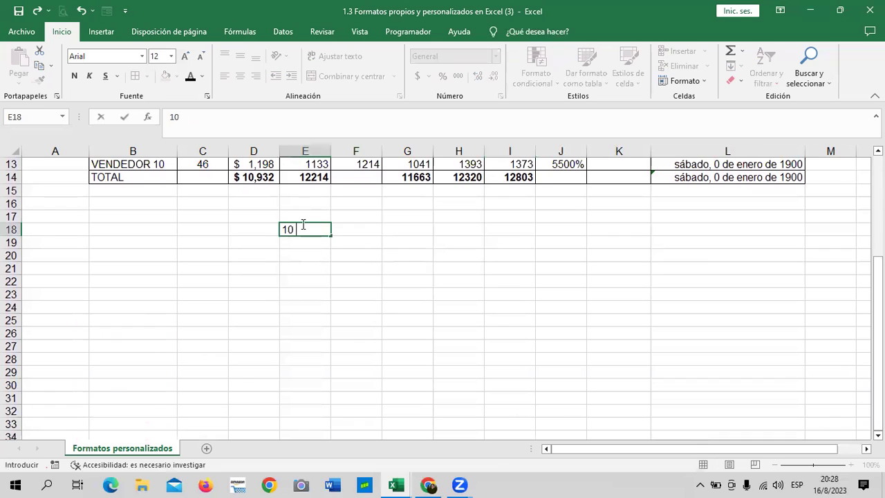
type("km")
key("Return")
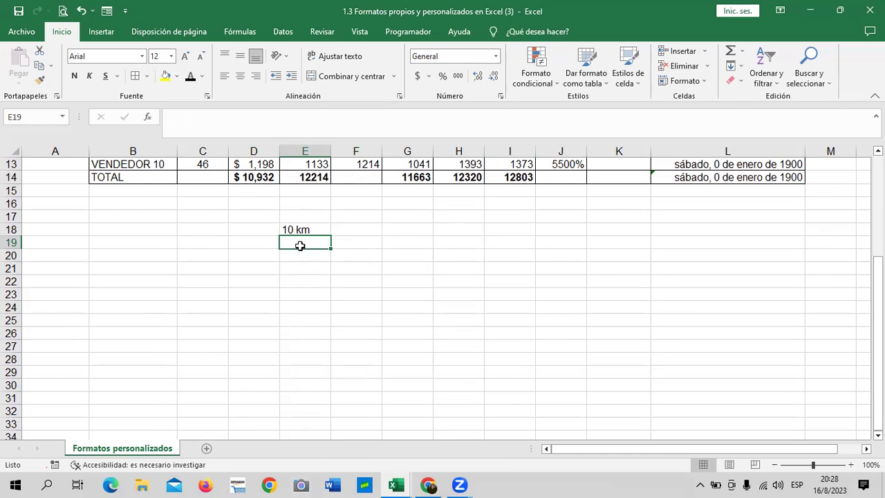
type("20")
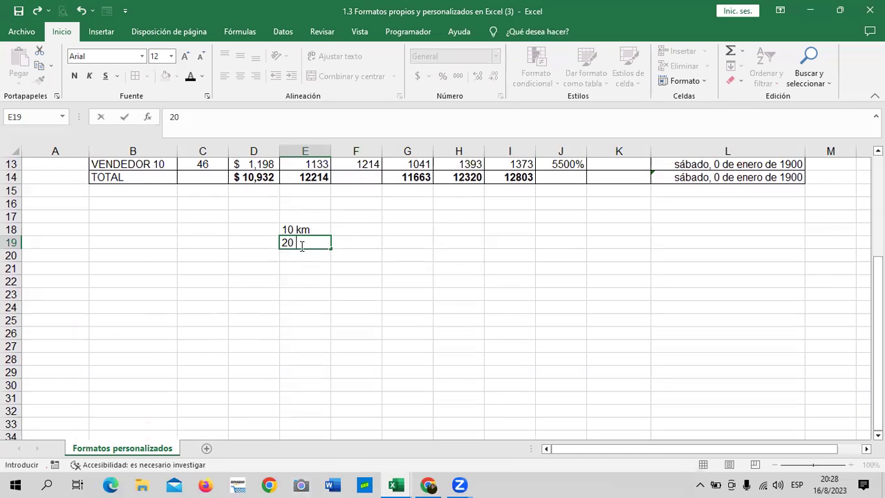
key("Return")
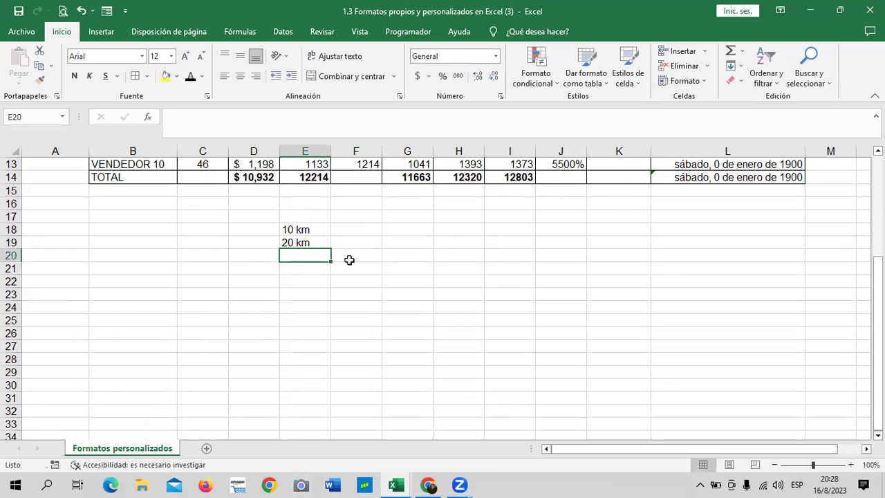
left_click(414, 259)
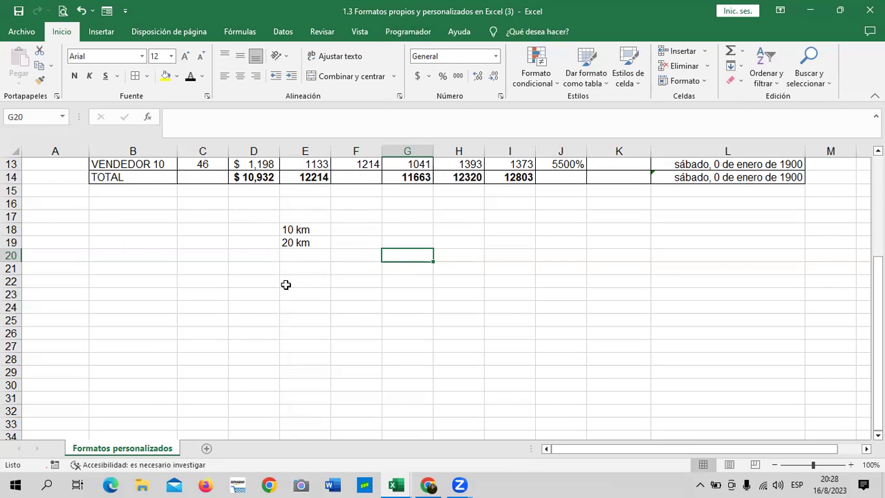
left_click(296, 254)
type("30 km")
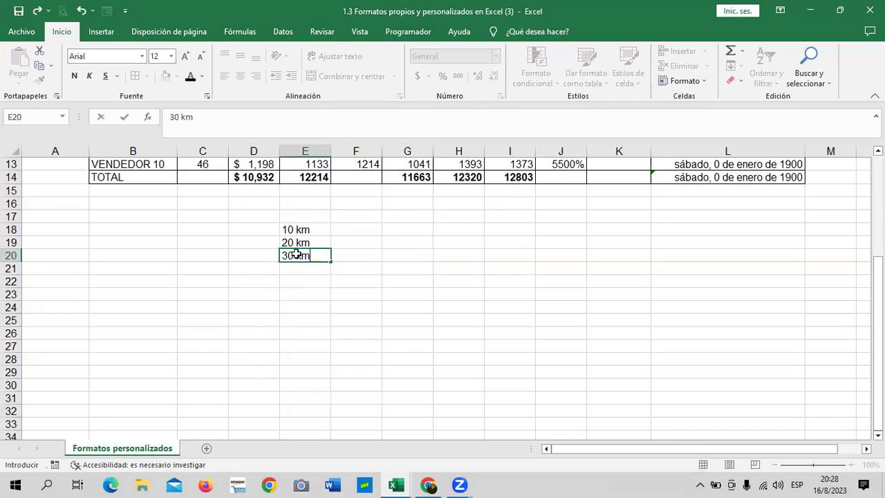
key("Return")
Try an AutoSum in E21, then discard it, leaving E21 empty.
left_click(422, 242)
left_click(304, 268)
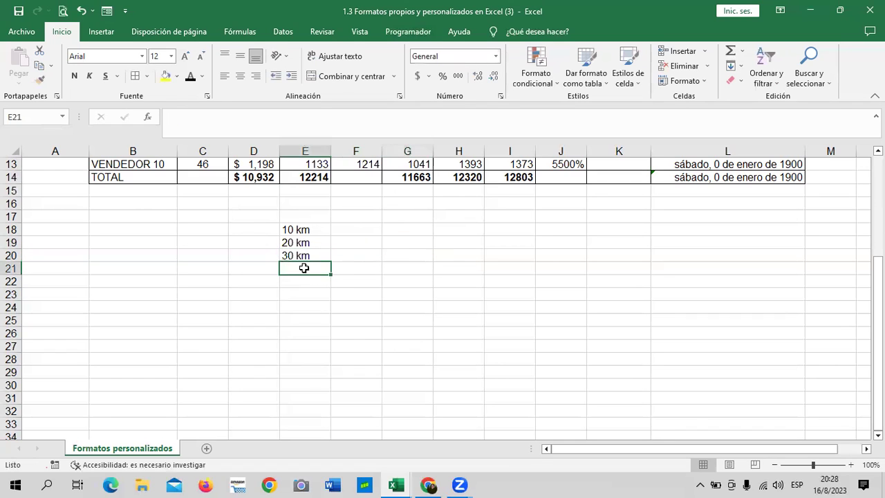
left_click(732, 54)
key("BackSpace")
key("BackSpace")
key("BackSpace")
key("BackSpace")
key("BackSpace")
key("BackSpace")
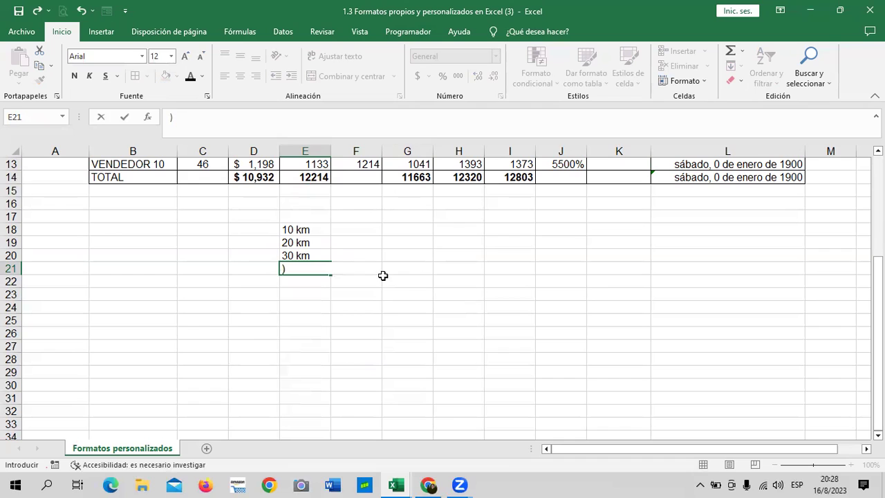
key("Delete")
left_click(532, 307)
left_click(308, 269)
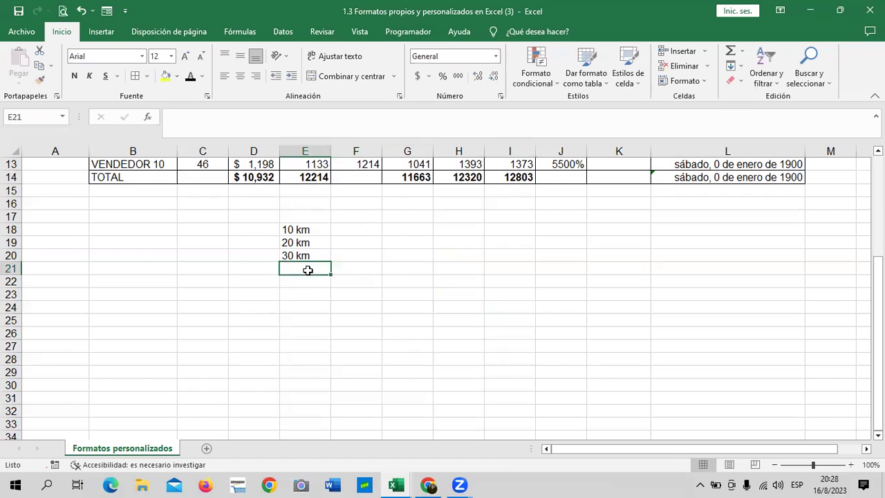
Enter the formula =E18+E19+E20 in E21, which returns #¡VALOR!
type("=")
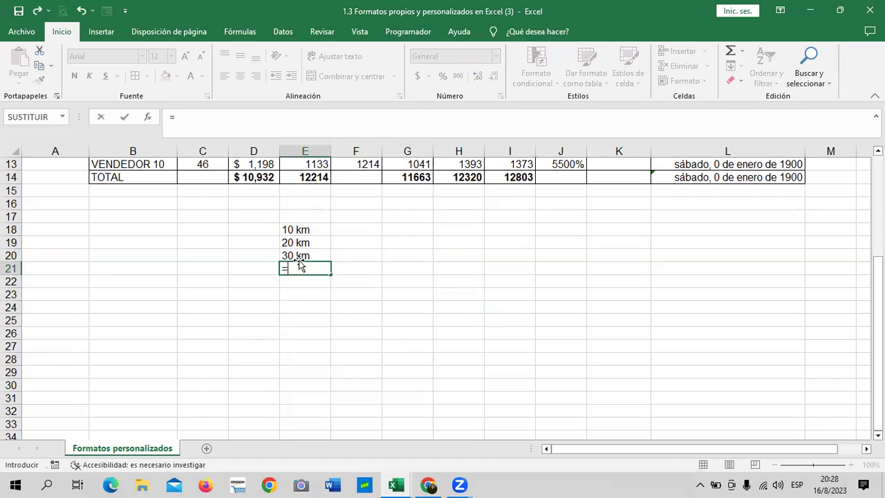
left_click(309, 230)
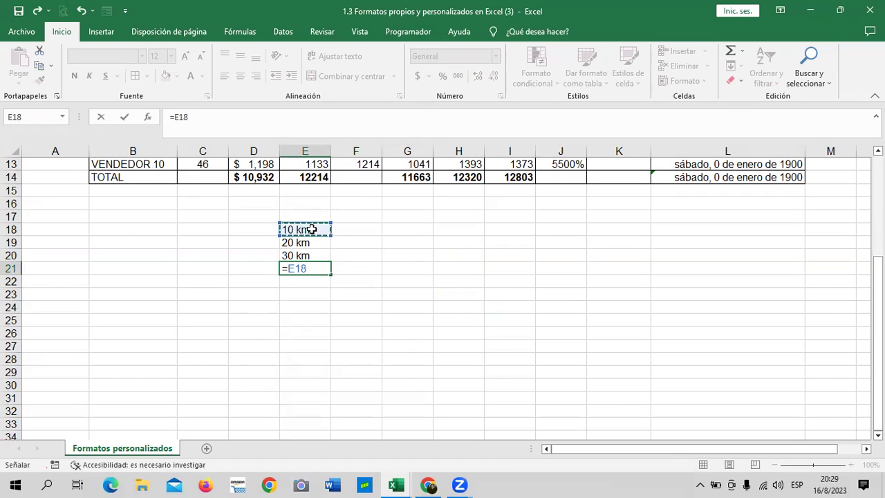
type("+")
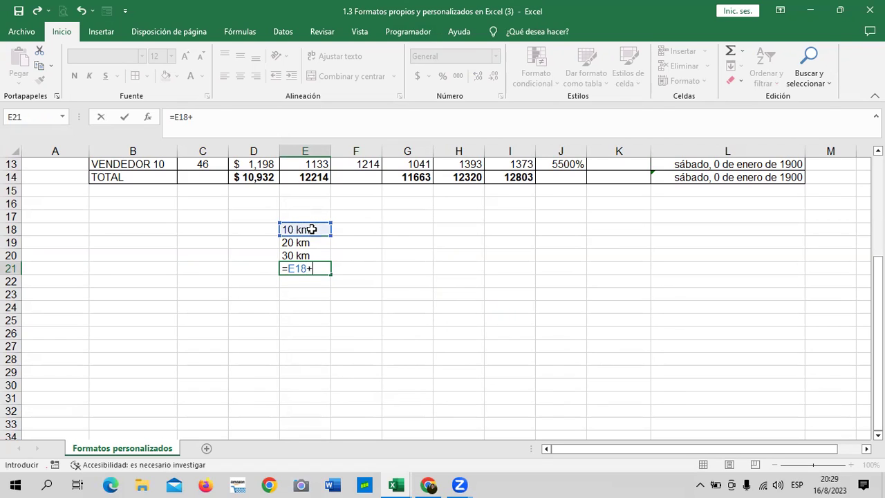
left_click(317, 243)
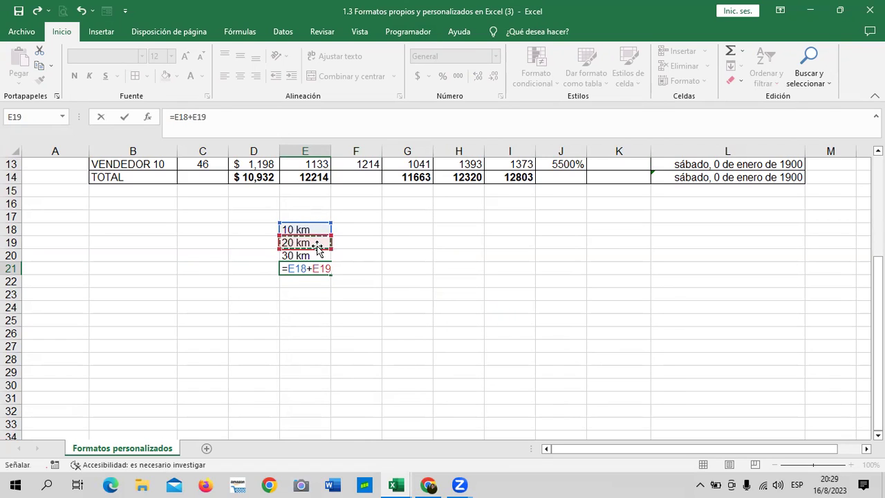
type("+")
left_click(317, 256)
key("Return")
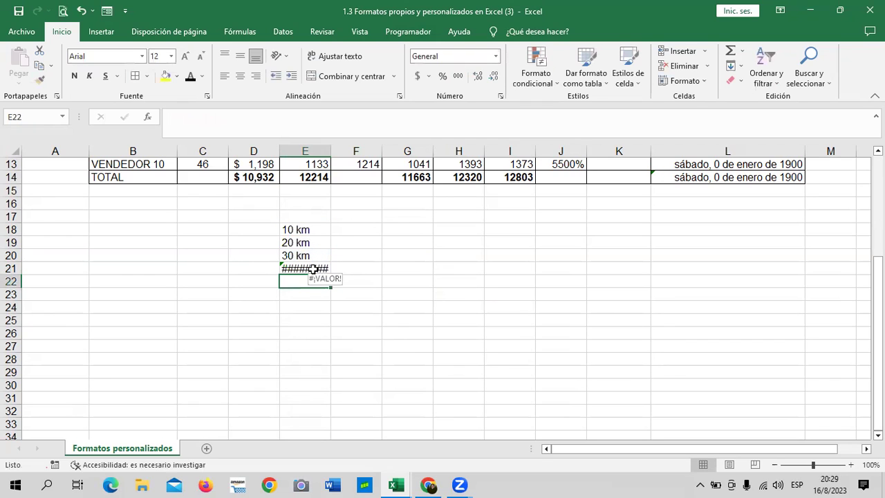
left_click(314, 269)
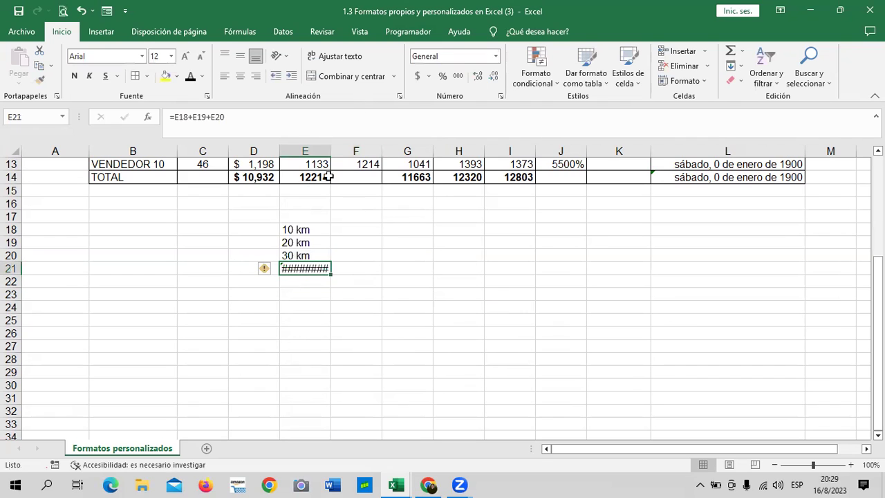
Widen column E and review the E21 formula.
left_click_drag(333, 149, 360, 150)
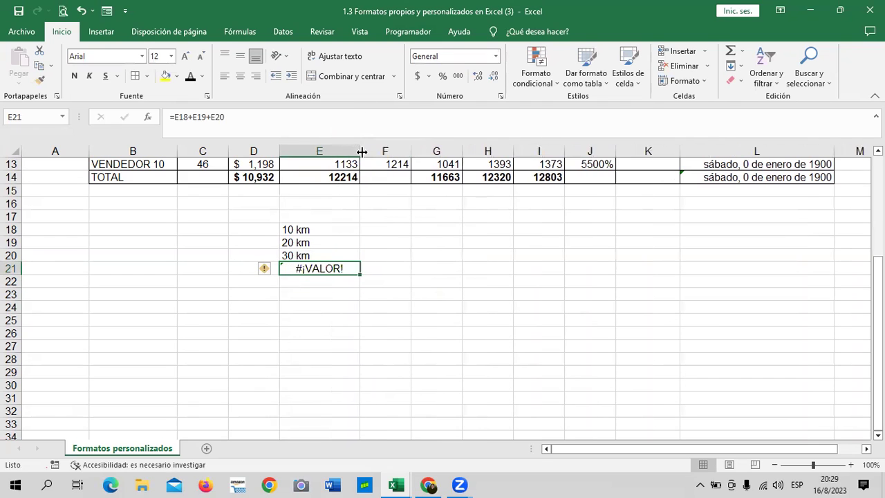
left_click(353, 361)
left_click(354, 315)
left_click(319, 268)
left_click(283, 112)
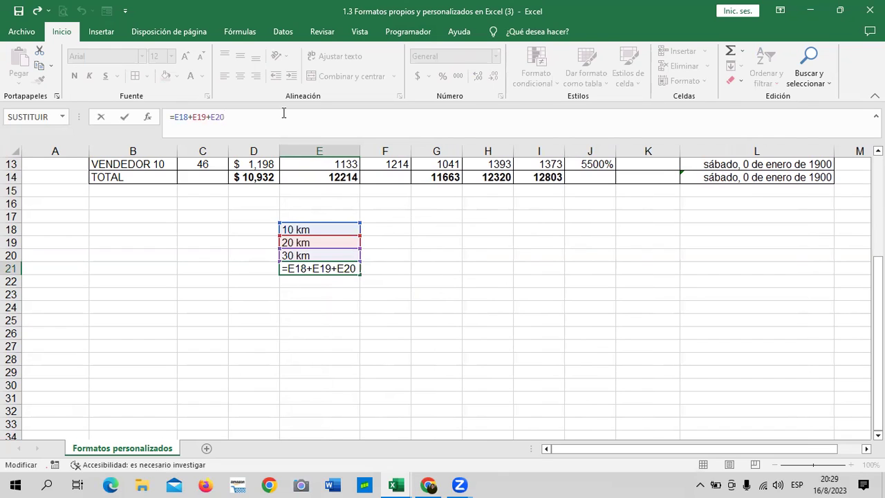
left_click(319, 229)
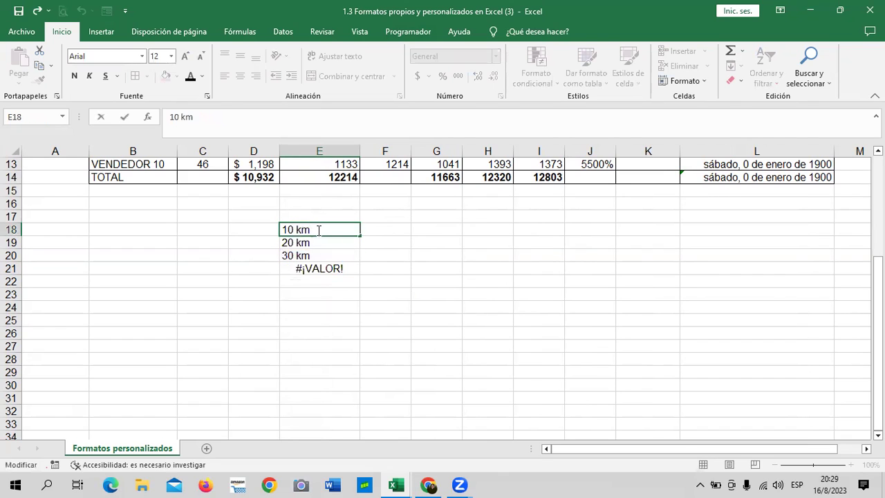
Strip ' km' from E18, E19 and E20, leaving 10, 20, 30 so E21 shows 60.
key("BackSpace")
key("BackSpace")
key("BackSpace")
key("Return")
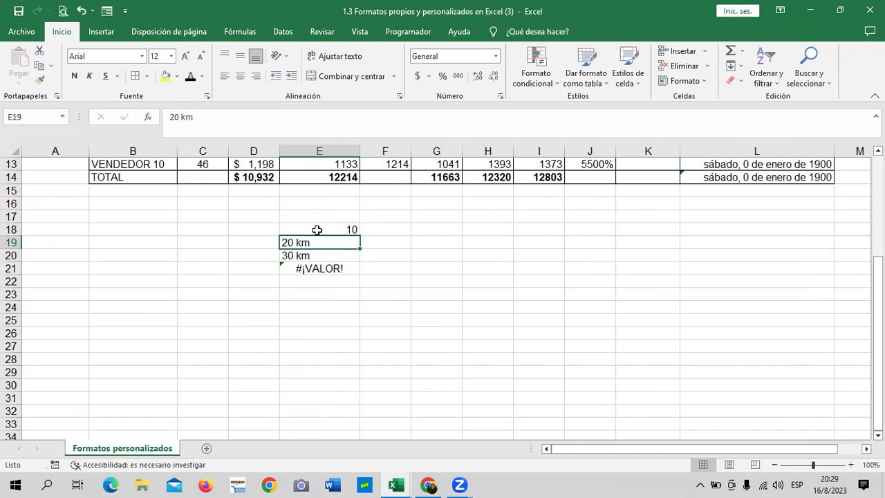
left_click(324, 268)
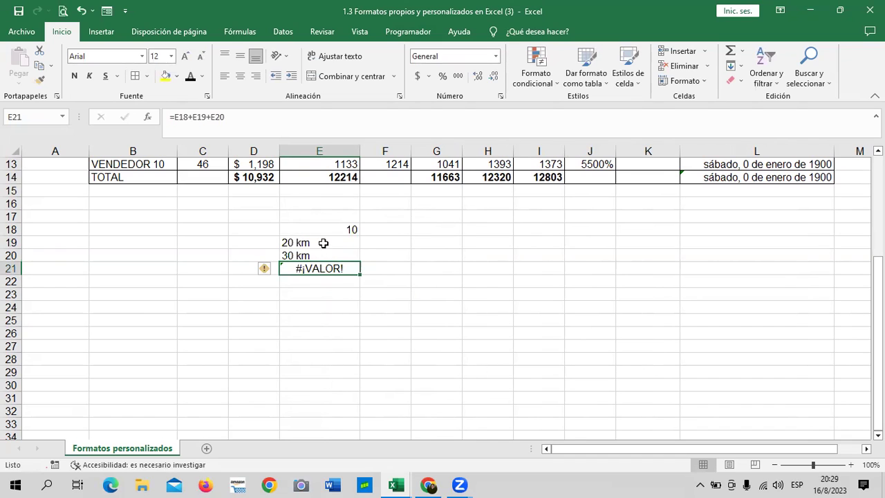
left_click(322, 243)
left_click(255, 124)
key("BackSpace")
key("BackSpace")
key("BackSpace")
key("Return")
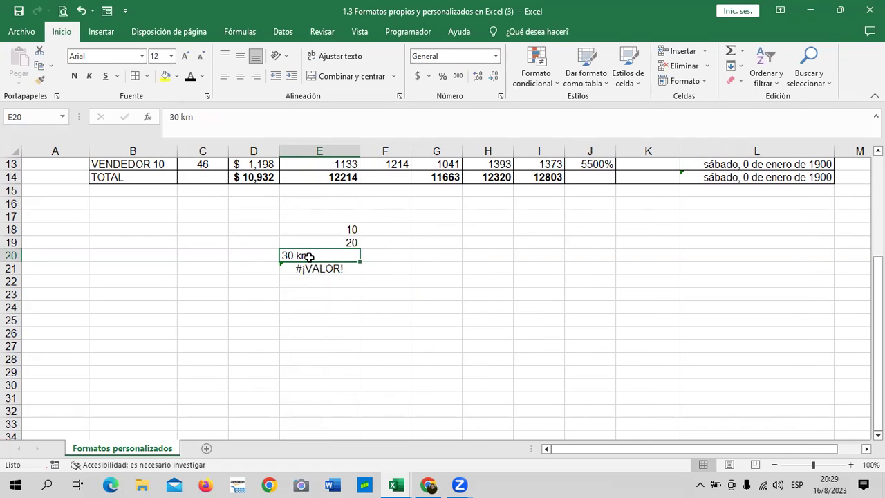
left_click(250, 119)
key("BackSpace")
key("BackSpace")
key("BackSpace")
key("Return")
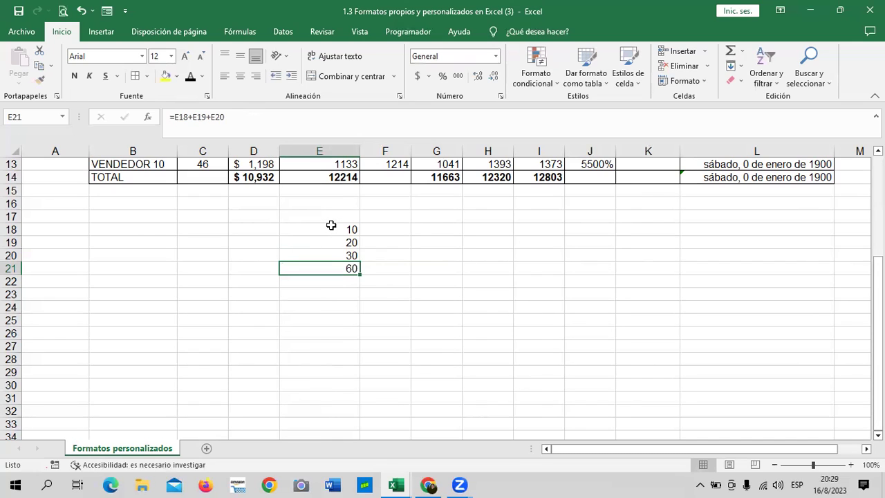
left_click_drag(344, 229, 342, 268)
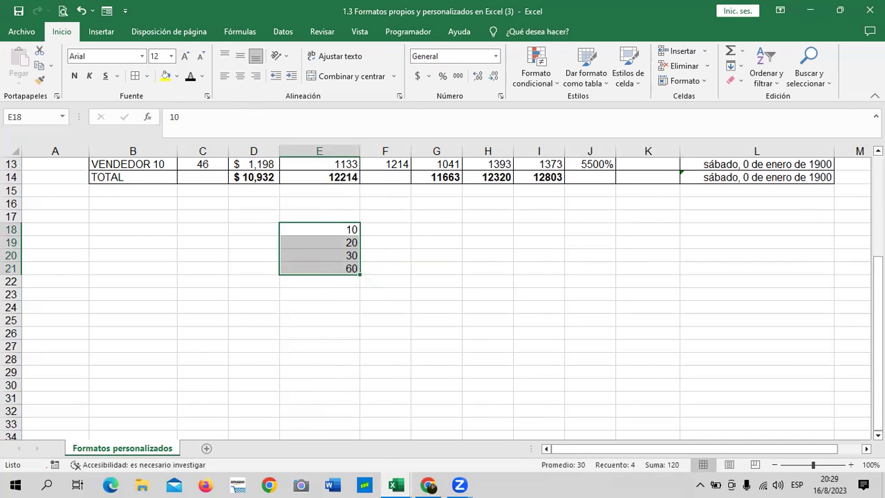
Give E18:E21 All Borders and replace E21's addition with an AutoSum of E18:E20 showing 60.
left_click(136, 76)
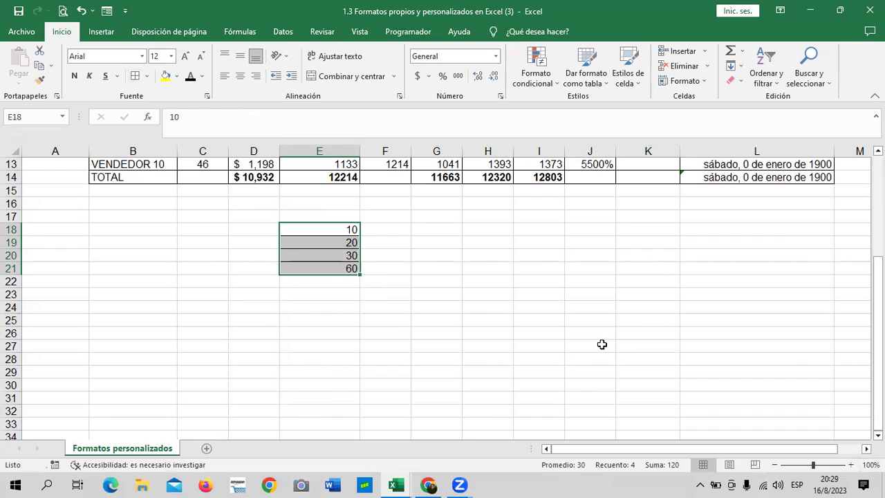
left_click(522, 268)
left_click(351, 265)
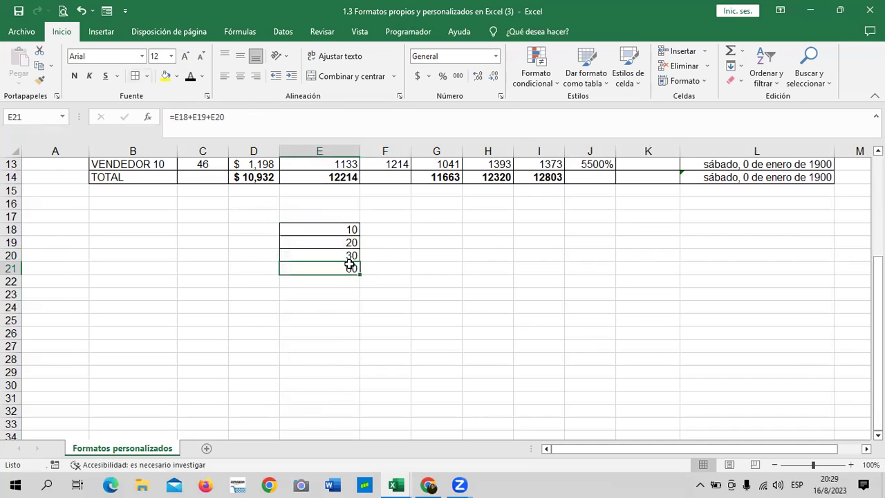
key("Delete")
left_click(732, 55)
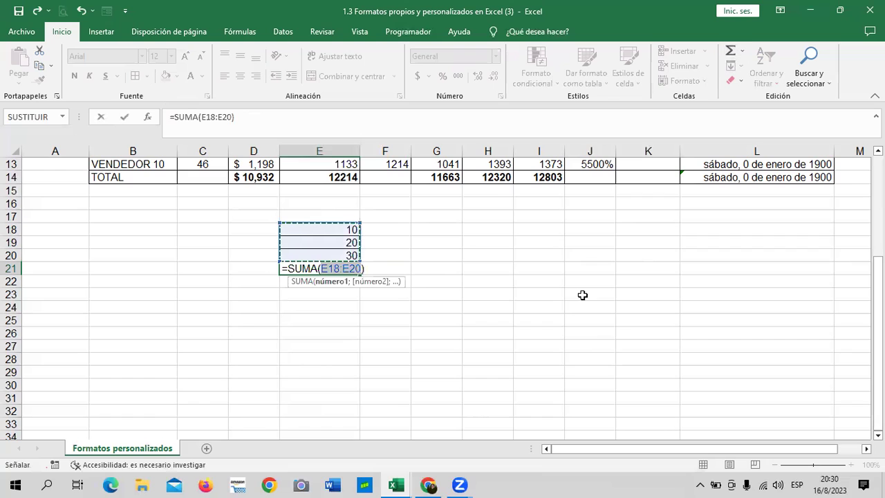
key("Return")
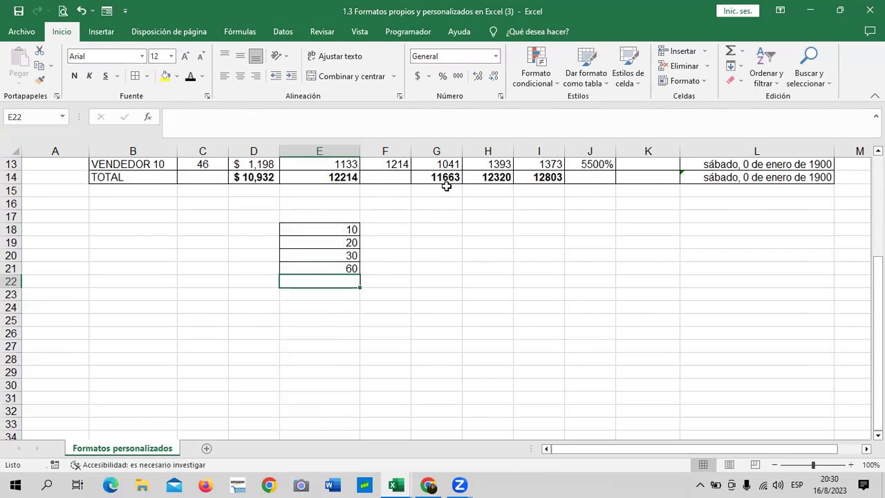
left_click(341, 225)
Change E18 to '10 km' and E19 to '20 km', then check that the E21 SUMA total excludes them.
left_click(275, 118)
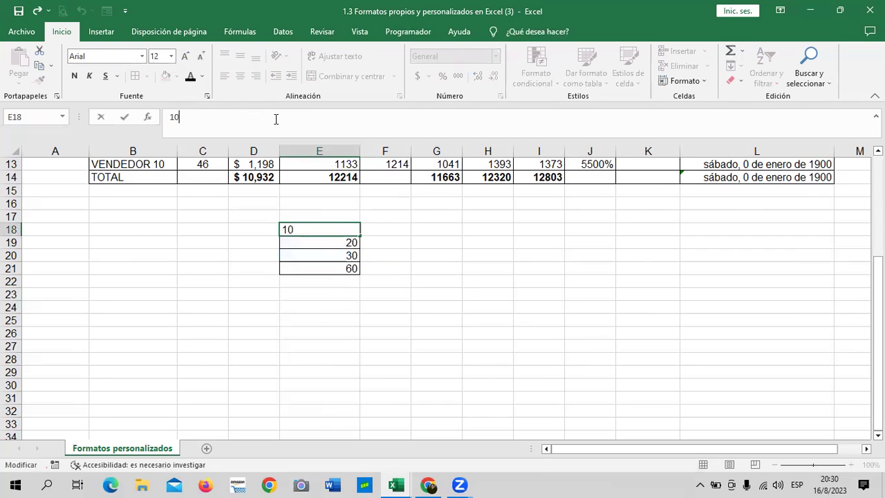
type("km")
key("Return")
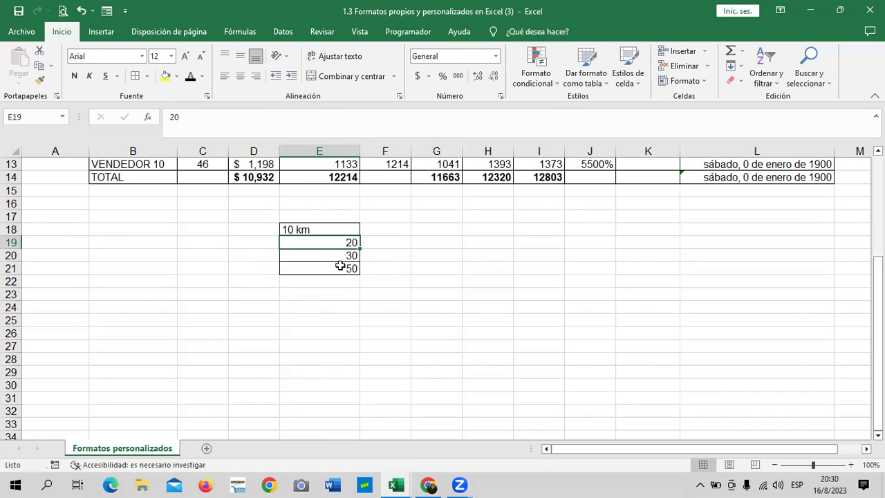
left_click(279, 122)
type("km")
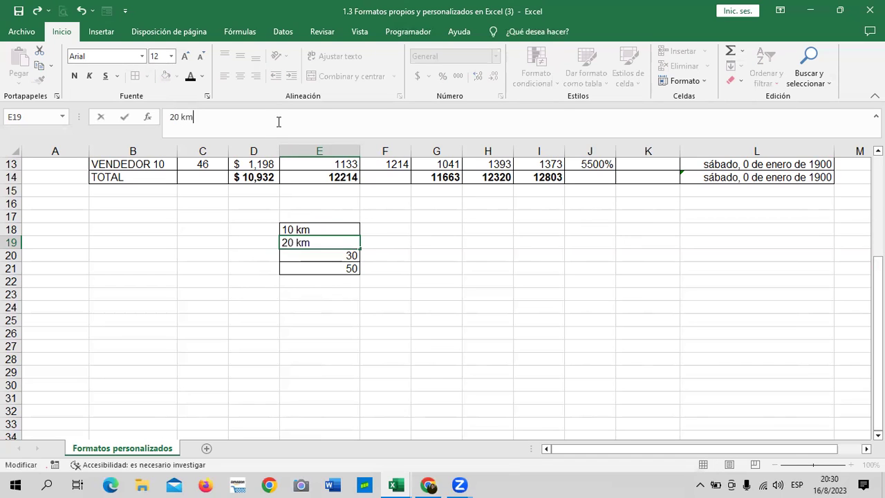
key("Return")
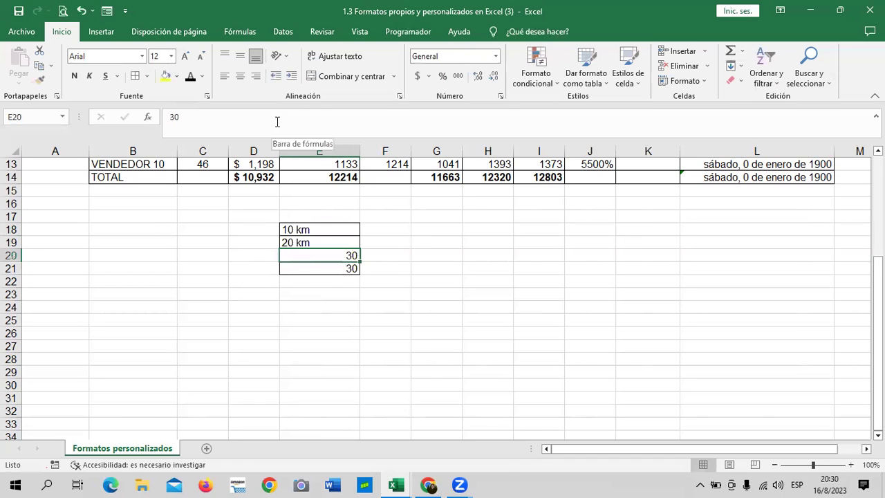
left_click(343, 271)
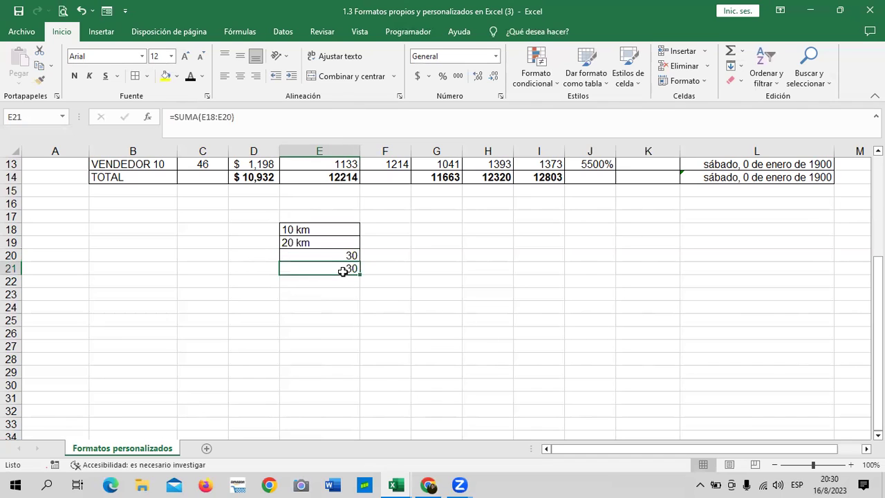
left_click(319, 232)
left_click(318, 242)
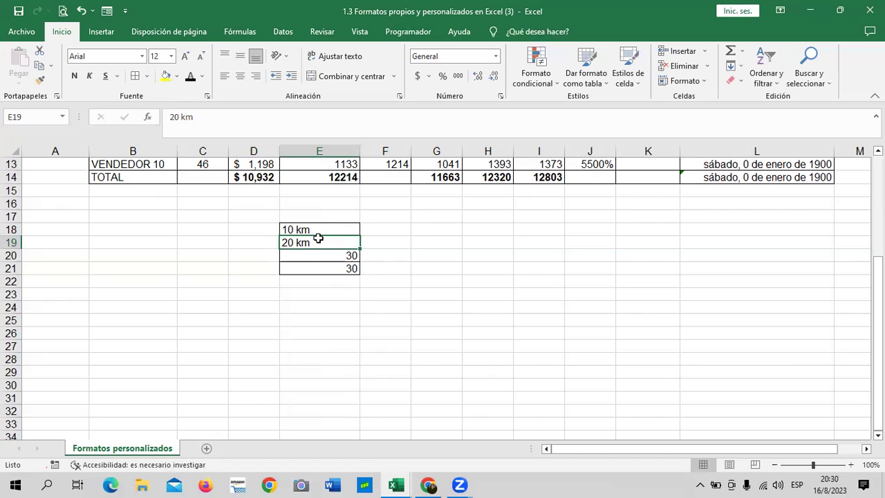
Clear the values and formula from E18:E21, leaving only the bordered cells.
left_click_drag(336, 229, 342, 273)
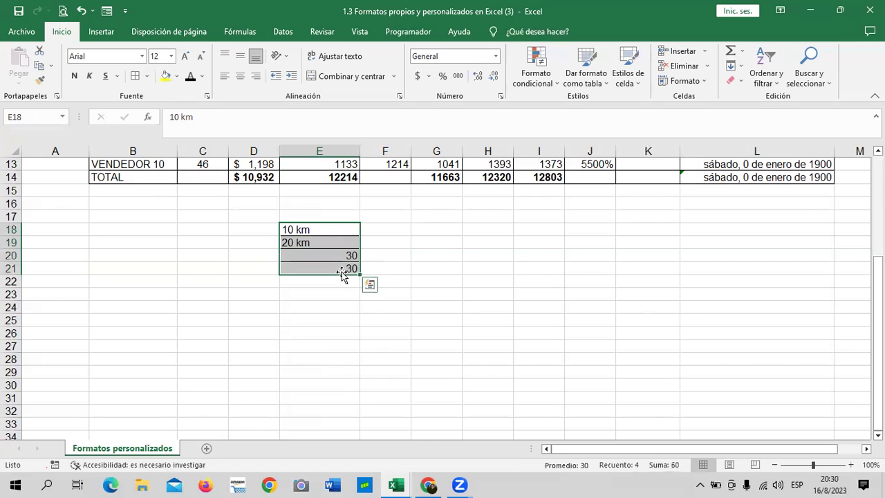
key("Delete")
left_click(502, 289)
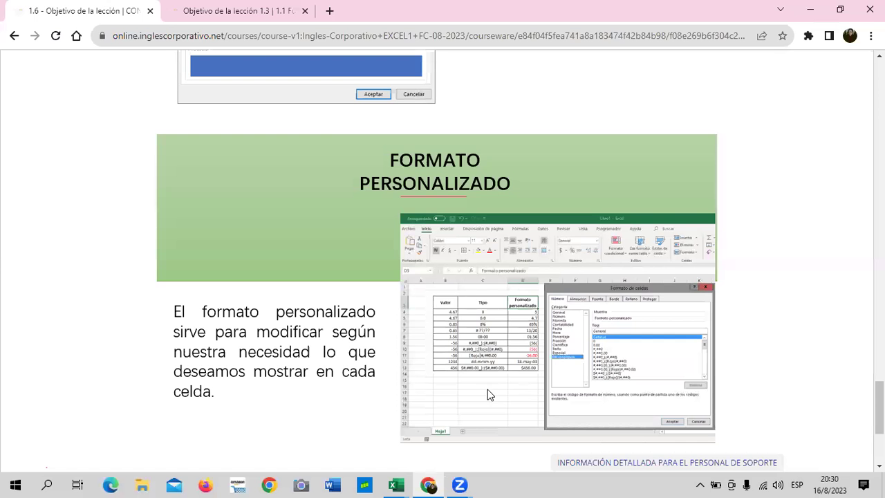
Advance to lesson 1.7, Formatos propios y personalizados de Excel, and scroll to its video.
scroll(495, 354, "down", 3)
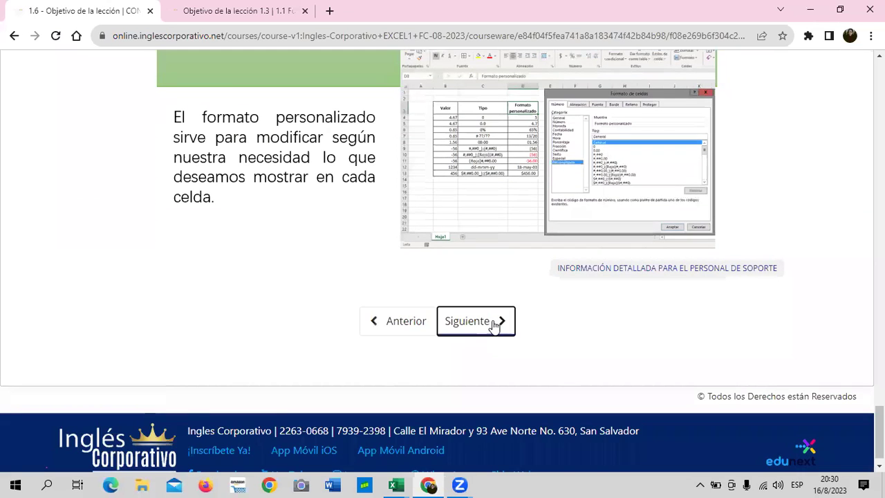
left_click(492, 320)
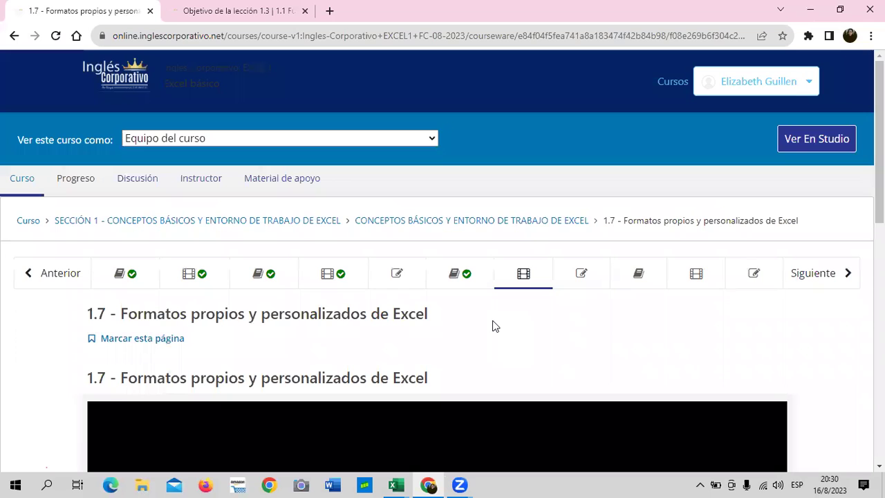
scroll(495, 310, "down", 1)
scroll(411, 178, "down", 3)
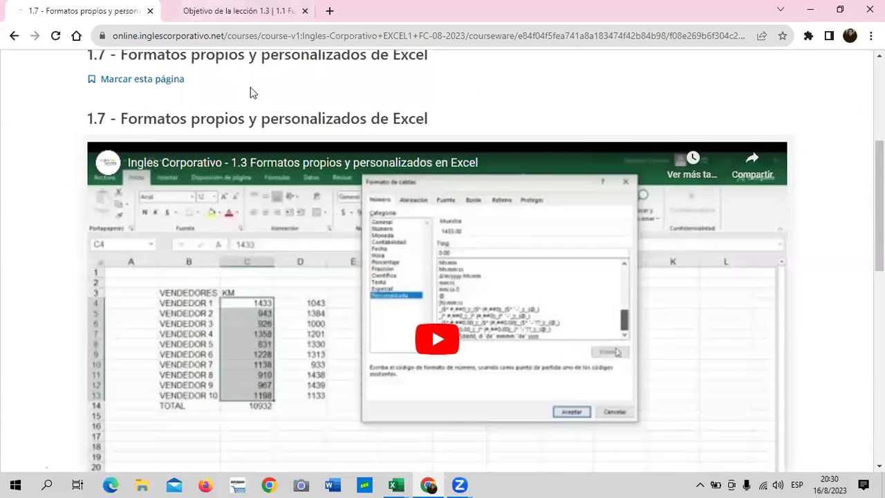
scroll(297, 206, "up", 1)
scroll(308, 74, "up", 1)
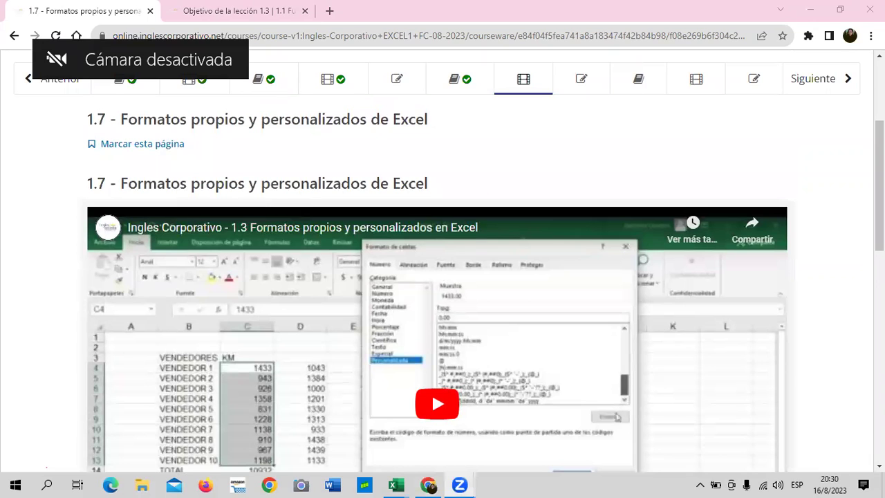
scroll(403, 219, "down", 2)
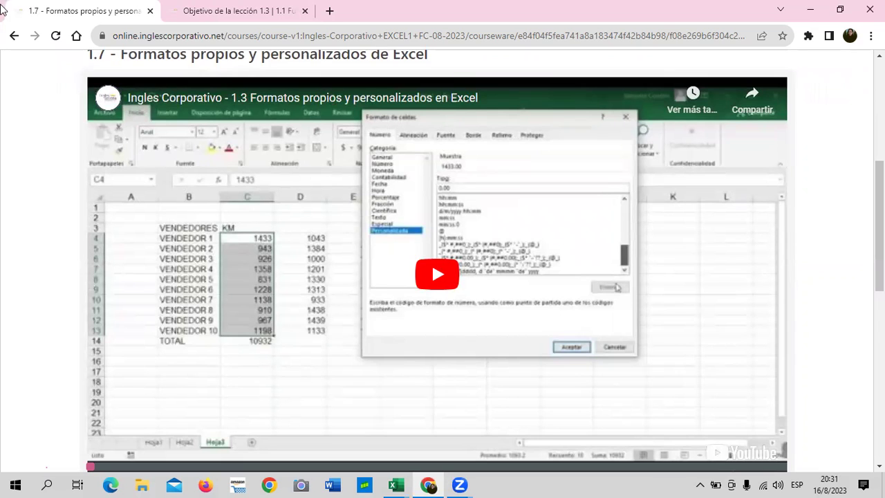
scroll(443, 266, "down", 1)
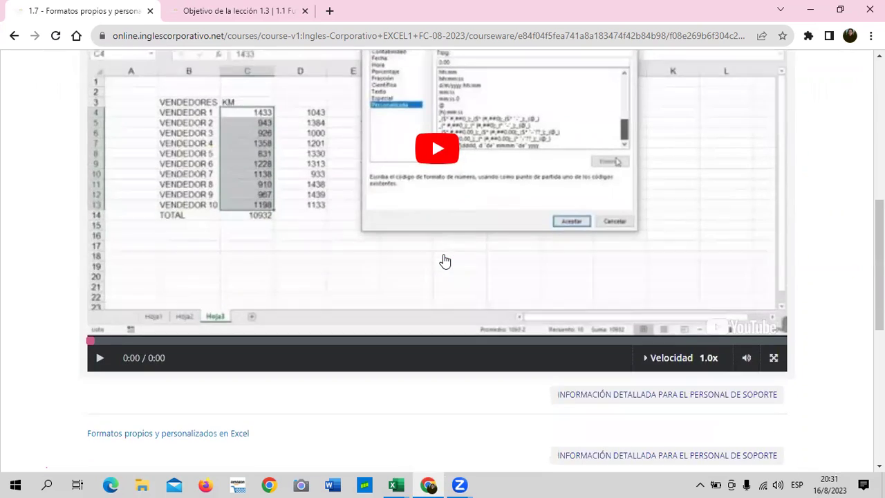
scroll(437, 273, "up", 2)
scroll(432, 280, "down", 1)
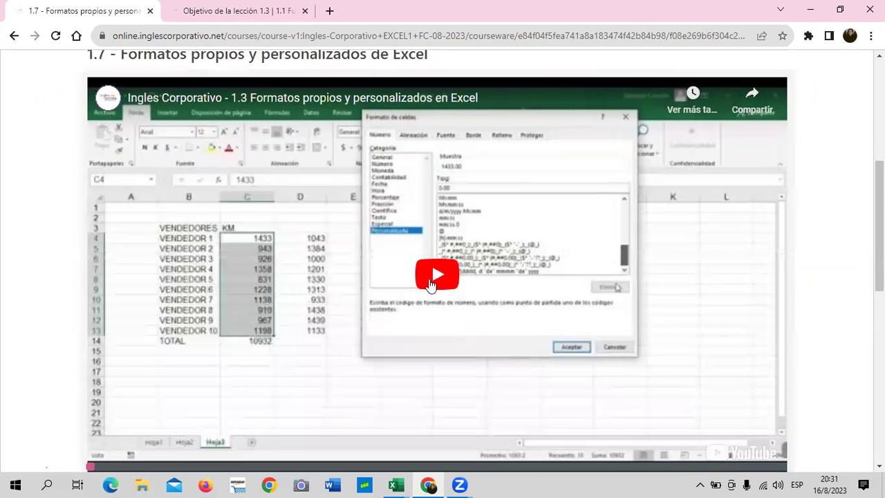
Play the lesson 1.7 video through to its end screen.
left_click(432, 280)
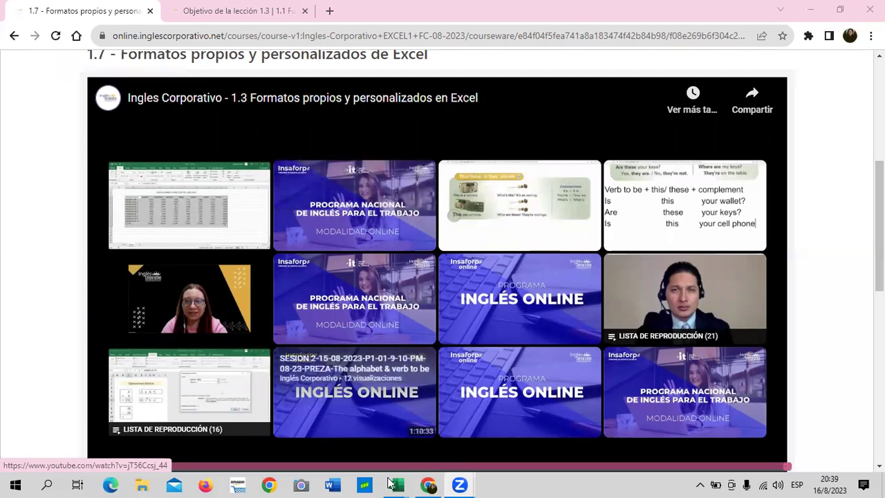
Return to the Formatos personalizados workbook with the full VENDEDORES table and header row 3 visible.
mouse_move(396, 484)
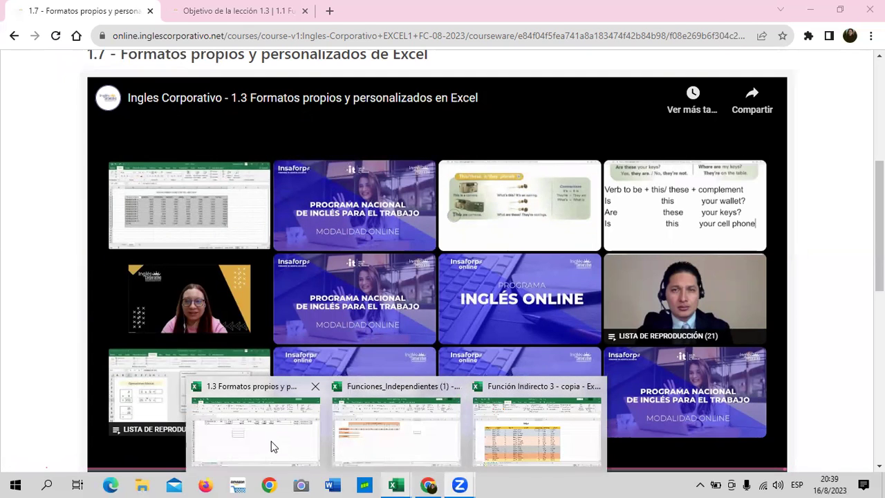
left_click(267, 437)
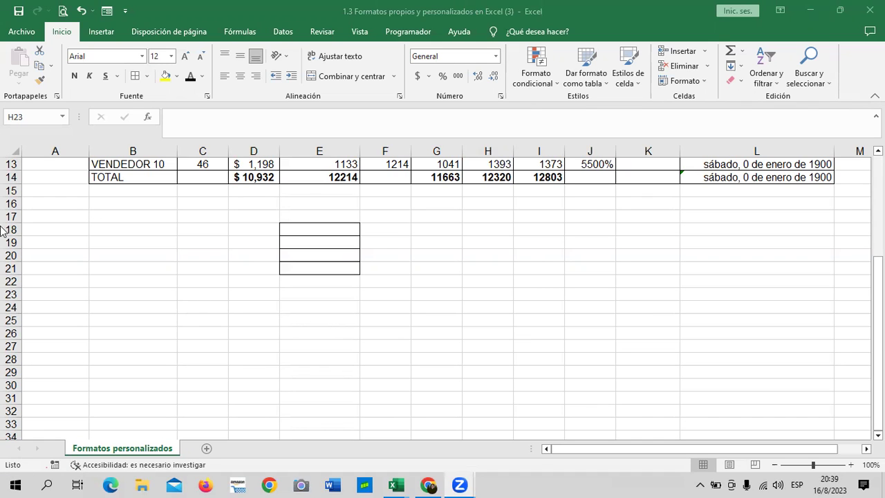
scroll(424, 322, "up", 3)
scroll(428, 324, "up", 1)
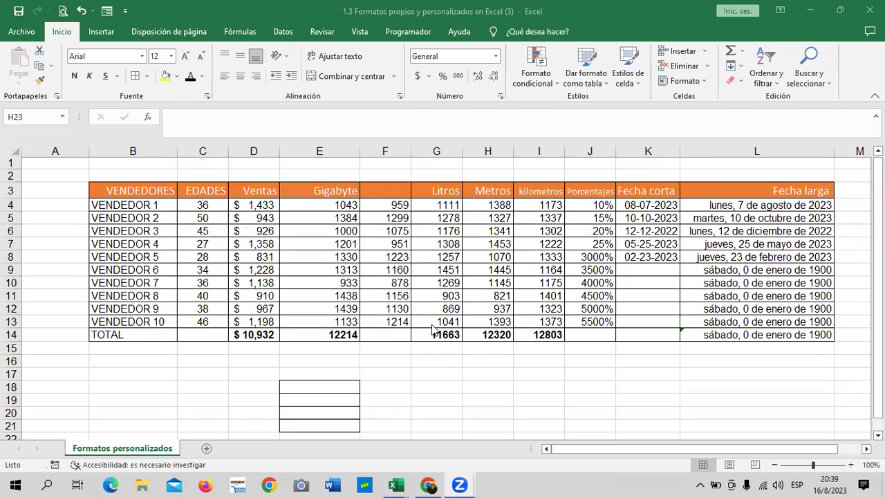
scroll(477, 325, "down", 1)
Preview a custom 0 "Km" format on kilometros cells I4:I13, then cancel without applying it.
scroll(504, 331, "up", 1)
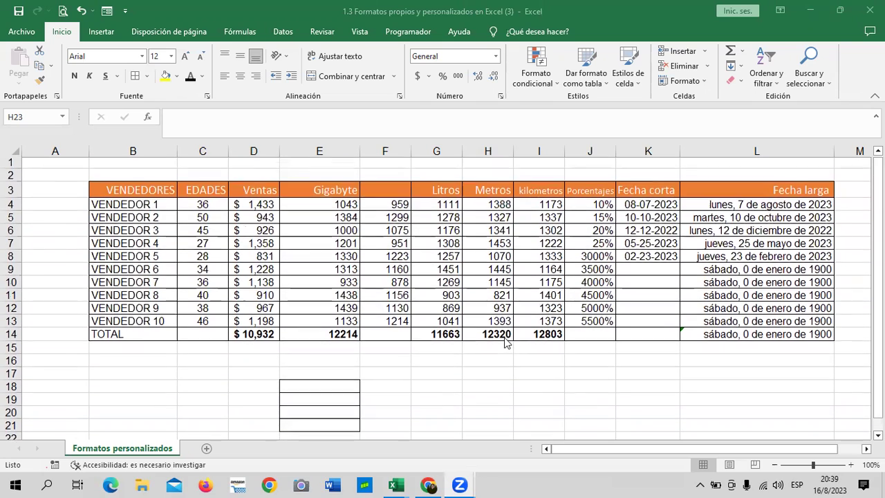
left_click_drag(543, 206, 537, 322)
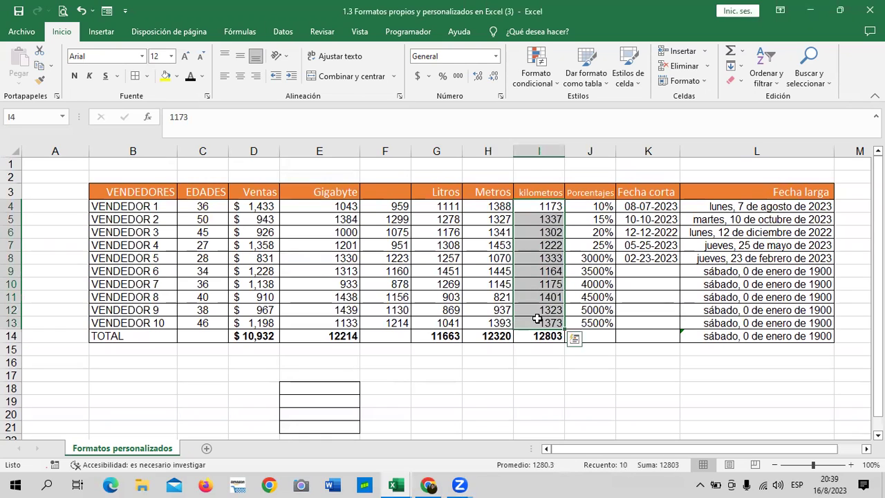
left_click(500, 96)
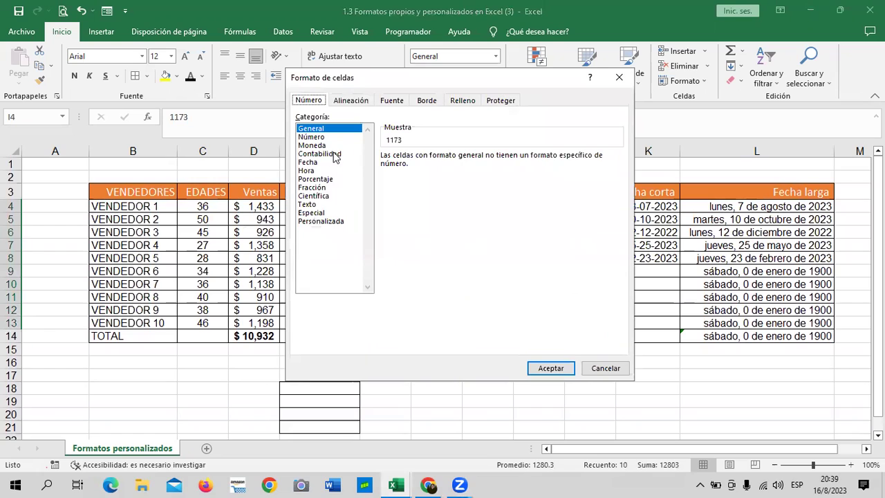
left_click(339, 223)
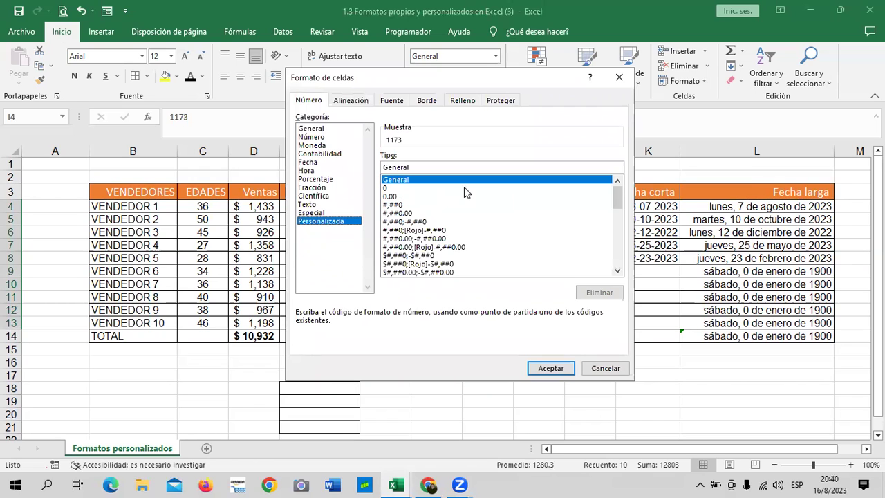
left_click(392, 189)
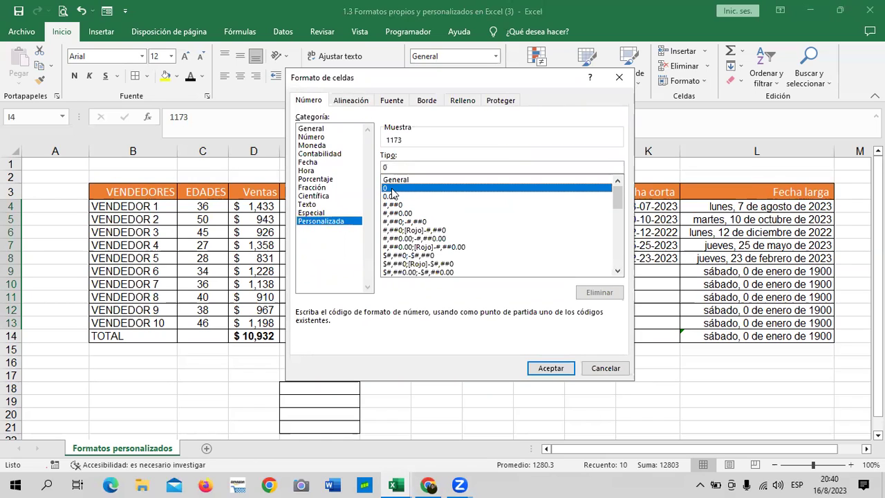
left_click(389, 197)
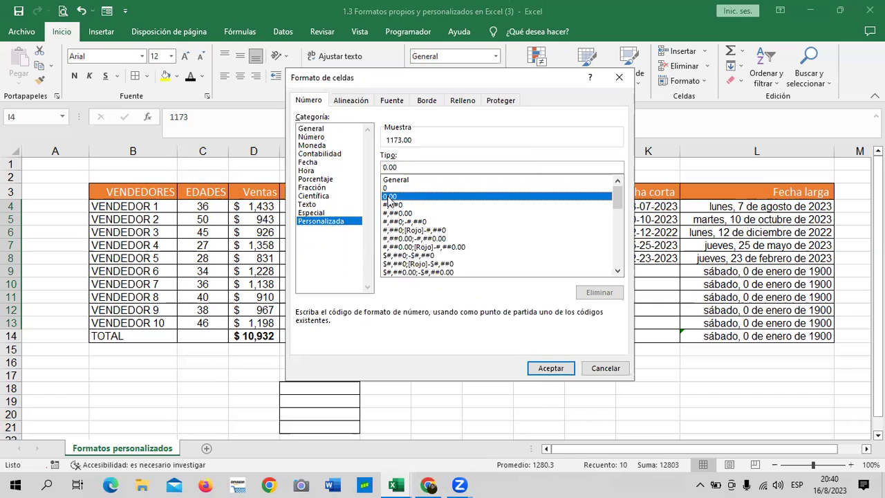
left_click(389, 188)
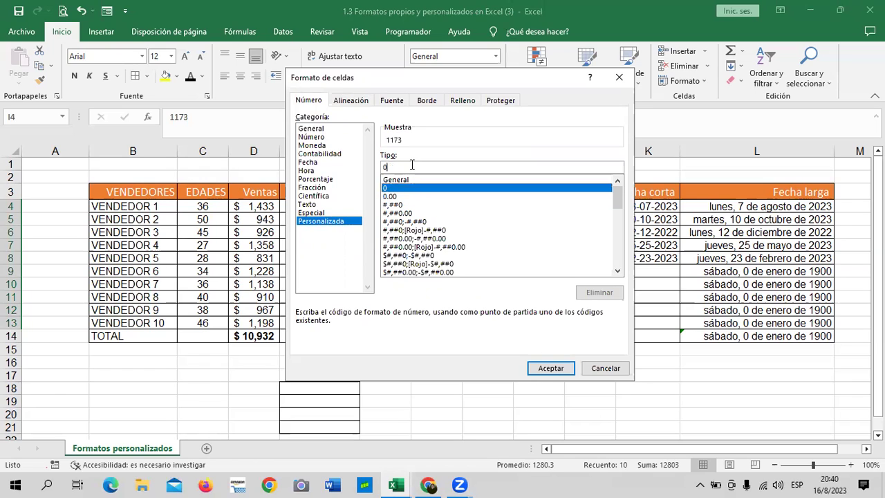
type("\"")
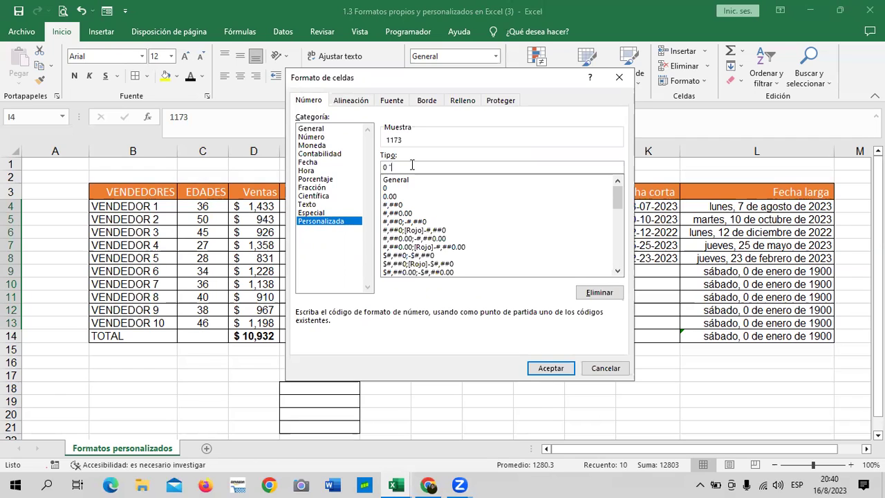
type("KN")
key("BackSpace")
type("m")
type("\"")
left_click(607, 367)
left_click(569, 372)
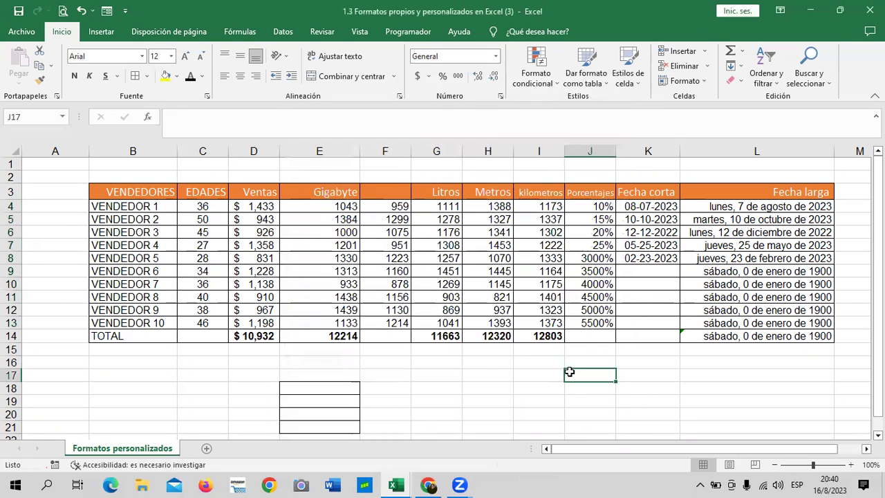
left_click(504, 192)
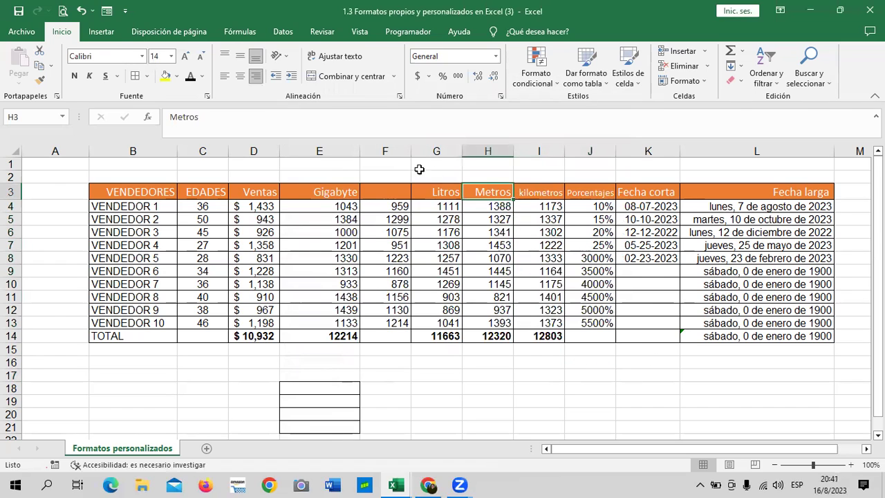
left_click(726, 193)
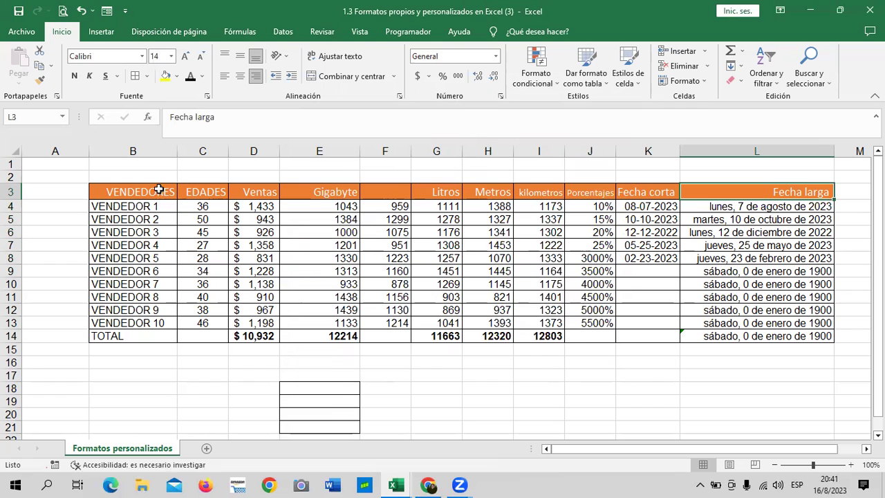
mouse_move(159, 190)
left_mouse_down()
mouse_move(758, 325)
mouse_move(767, 342)
left_mouse_up()
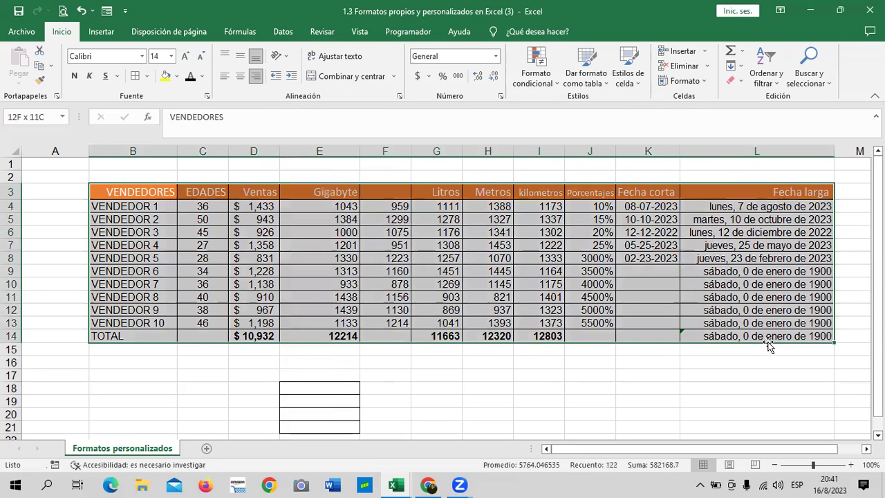
right_click(669, 181)
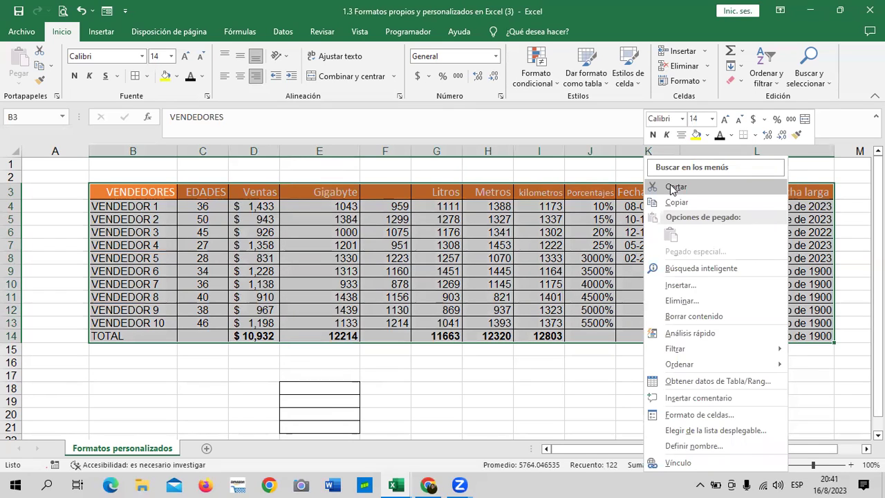
left_click(674, 188)
left_click(100, 161)
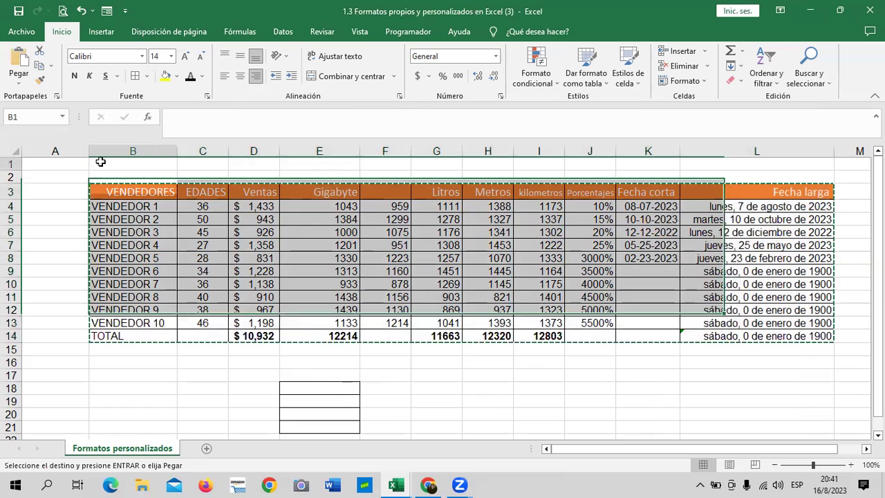
key("ctrl+v")
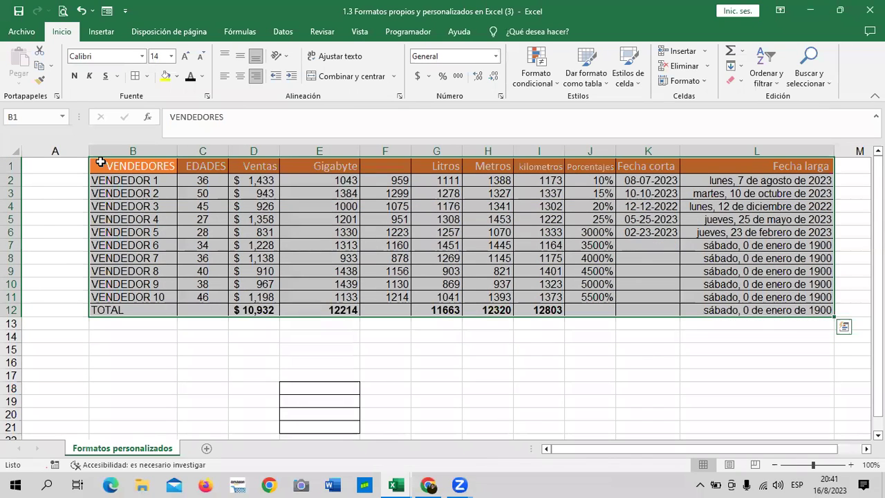
left_click(478, 380)
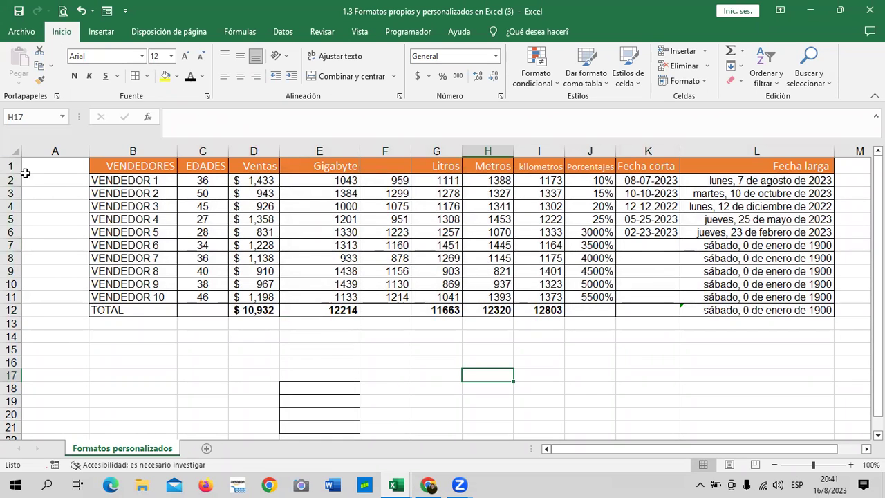
mouse_move(138, 166)
left_mouse_down()
mouse_move(734, 324)
mouse_move(809, 313)
left_mouse_up()
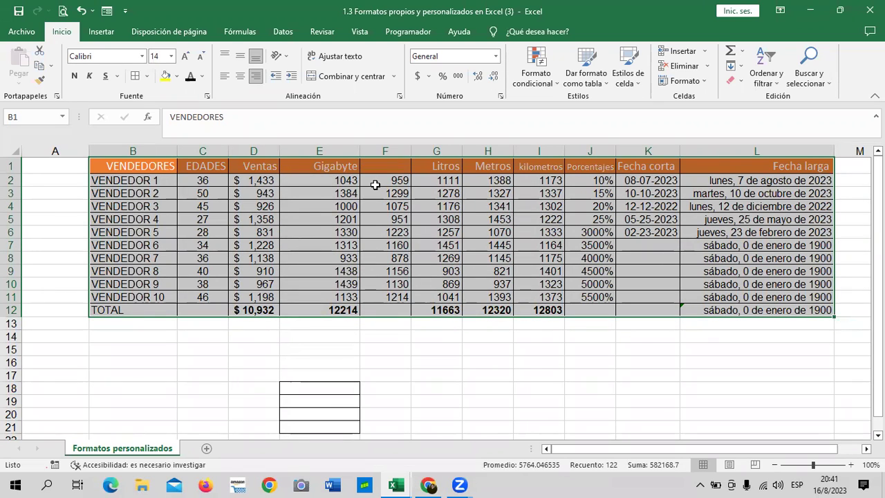
right_click(375, 184)
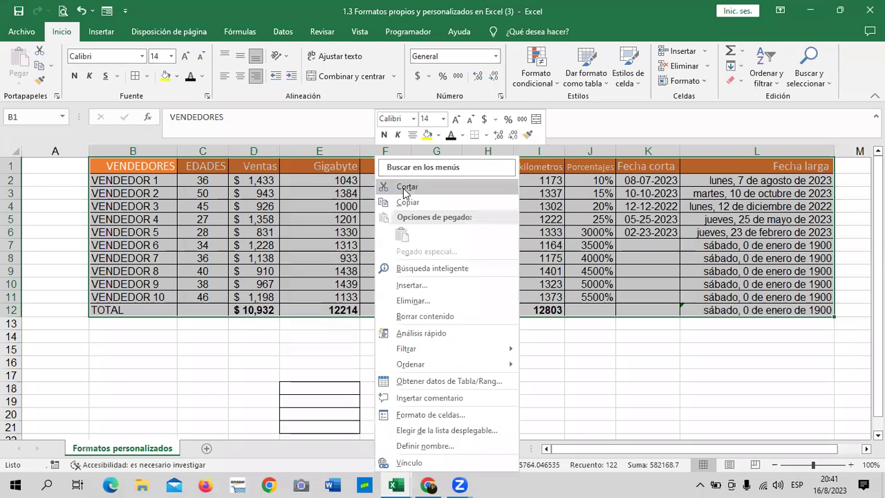
left_click(405, 188)
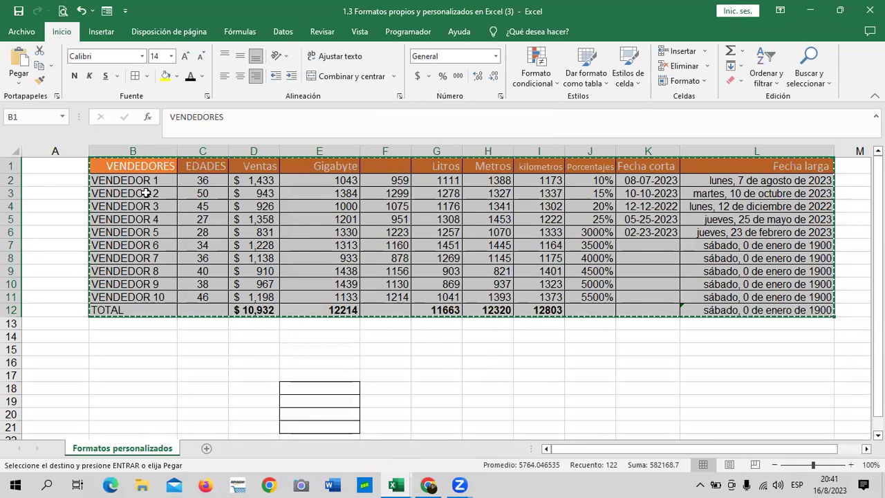
left_click(146, 193)
key("ctrl+v")
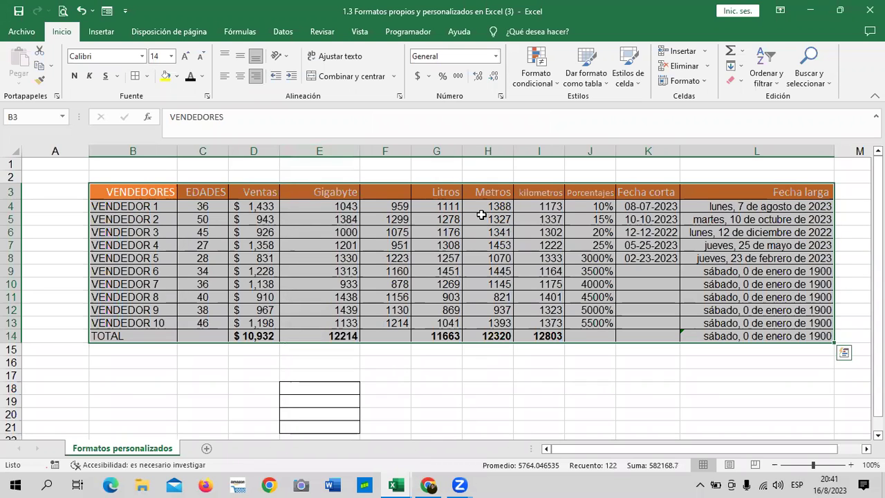
left_click(662, 206)
Check the SUMA totals in G14, H14 and I14, then undo the table move.
left_click(430, 335)
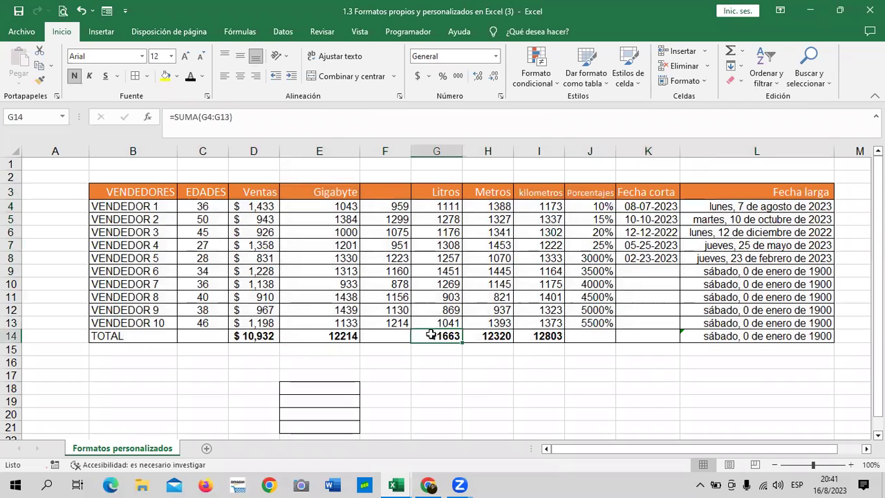
left_click(477, 336)
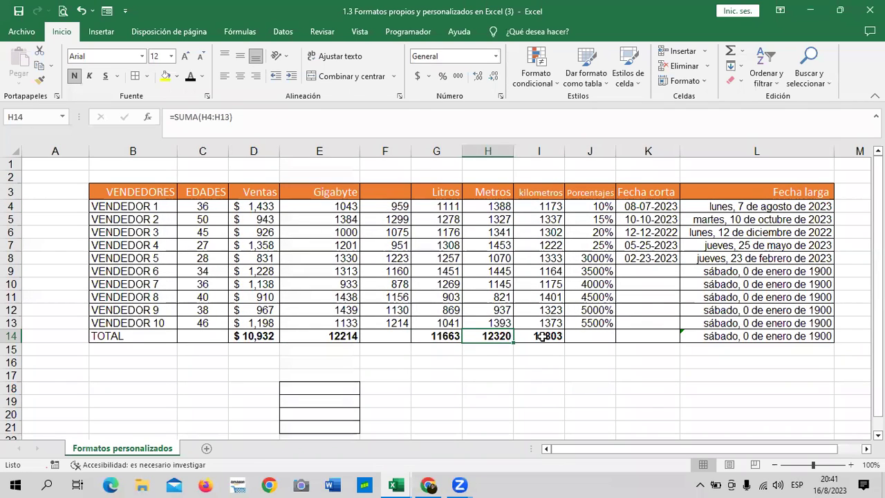
left_click(543, 336)
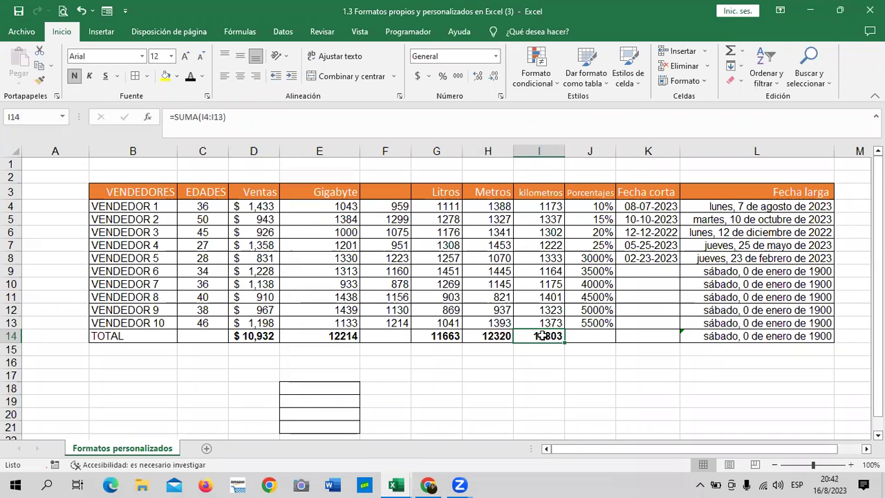
left_click(80, 11)
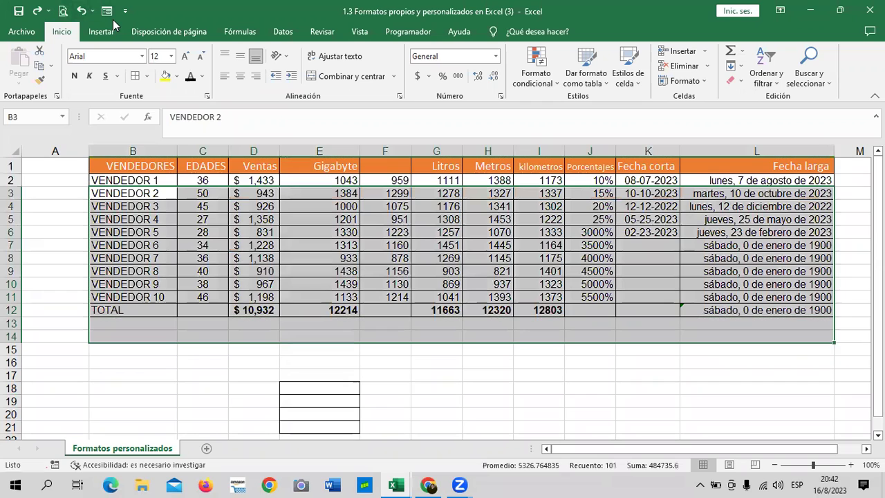
left_click(504, 364)
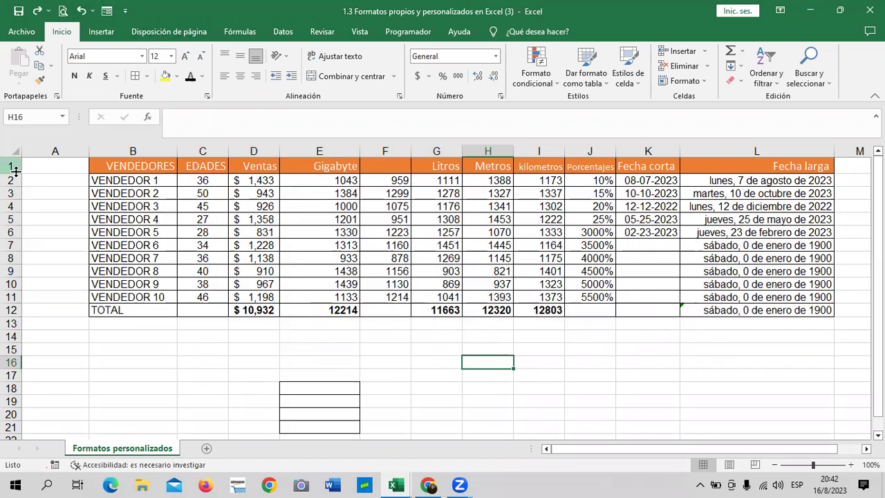
Insert two blank sheet rows at rows 1–2 so the table starts at row 3.
left_click(6, 165)
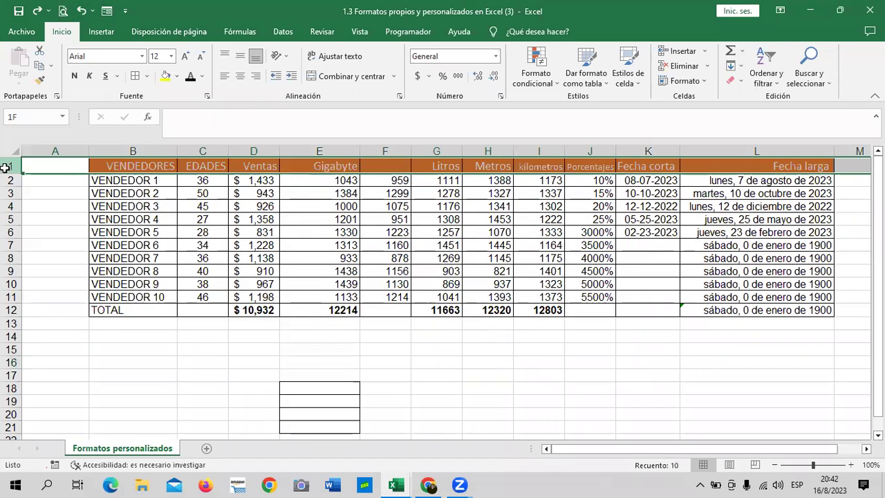
left_click_drag(6, 164, 11, 180)
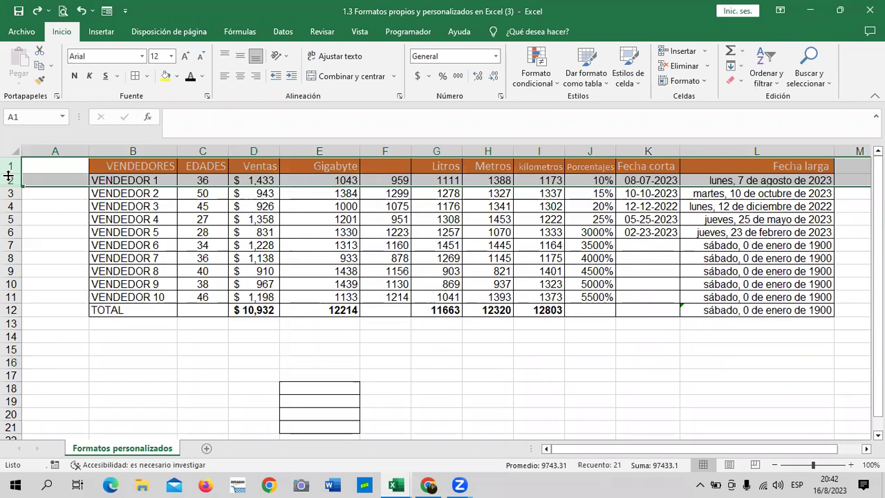
left_click(24, 218)
left_click_drag(7, 166, 8, 178)
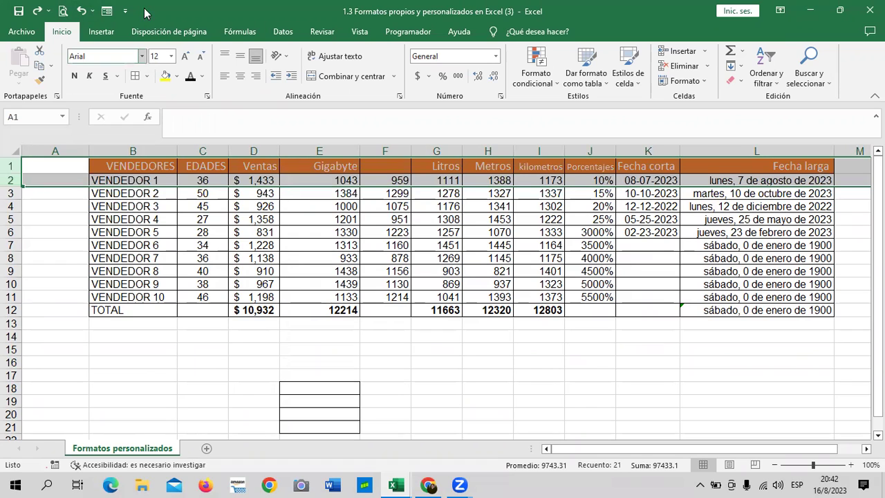
left_click(705, 51)
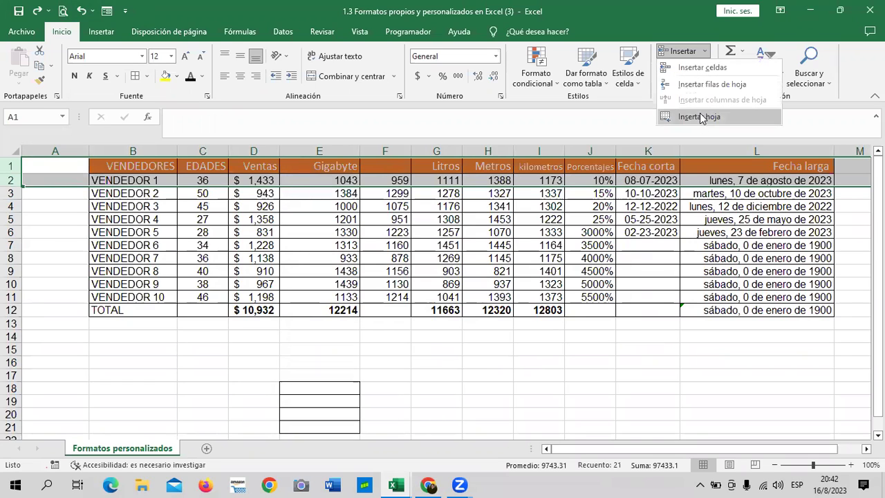
left_click(694, 69)
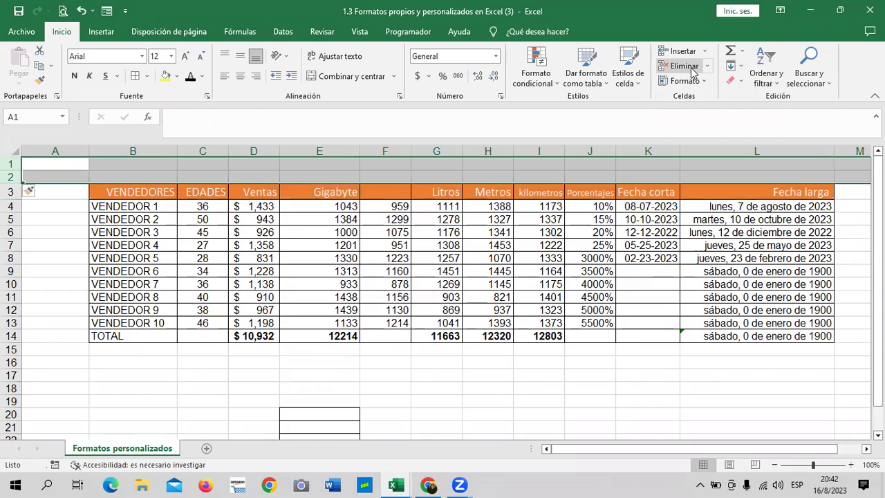
left_click(520, 386)
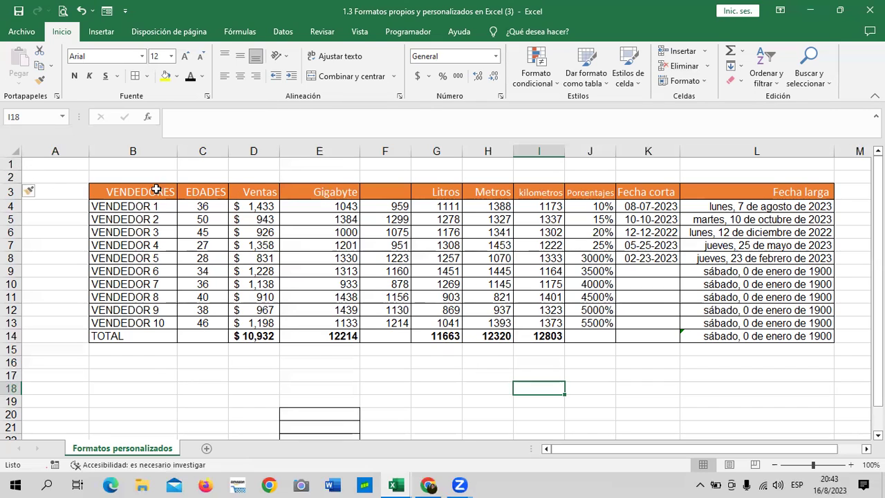
left_click(66, 230)
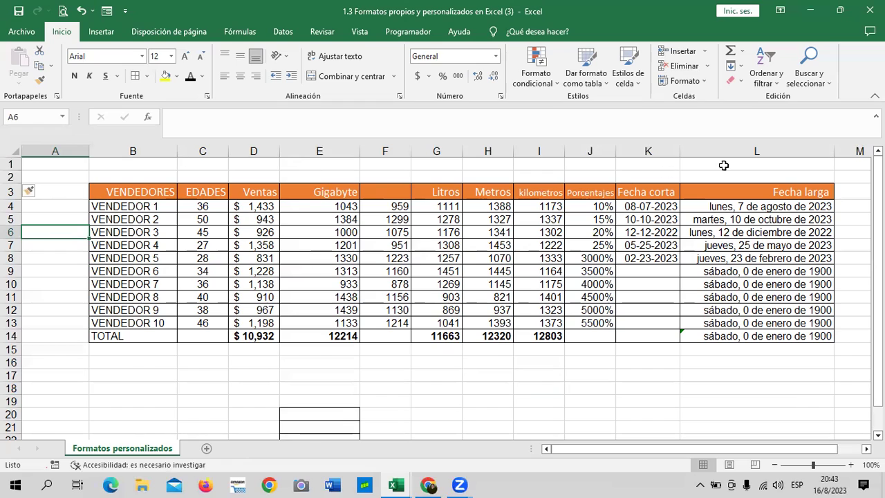
left_click(11, 164)
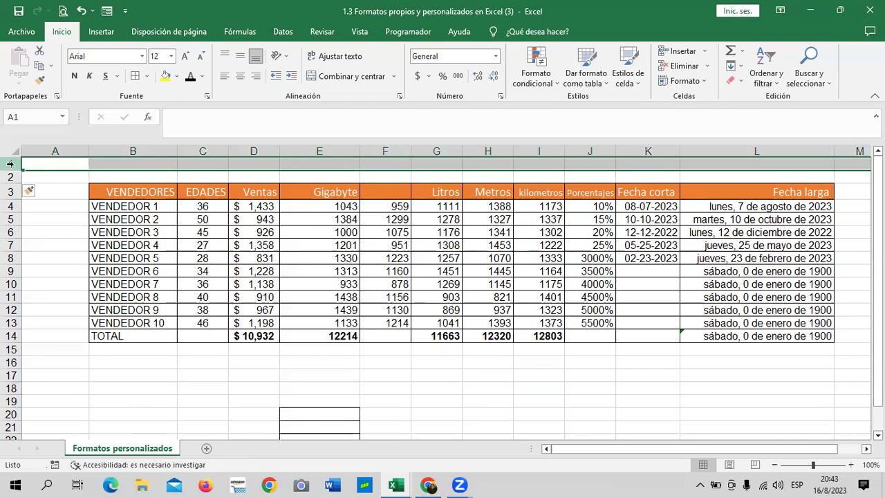
left_click_drag(10, 164, 6, 177)
right_click(8, 171)
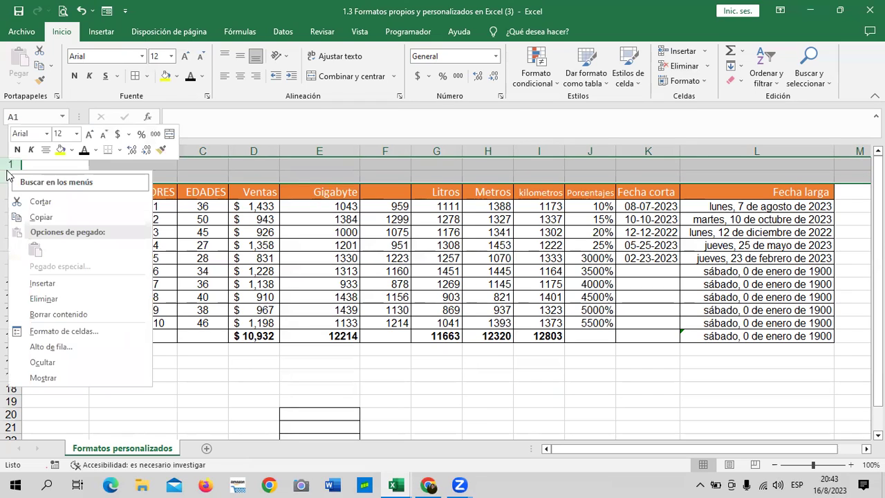
left_click(65, 298)
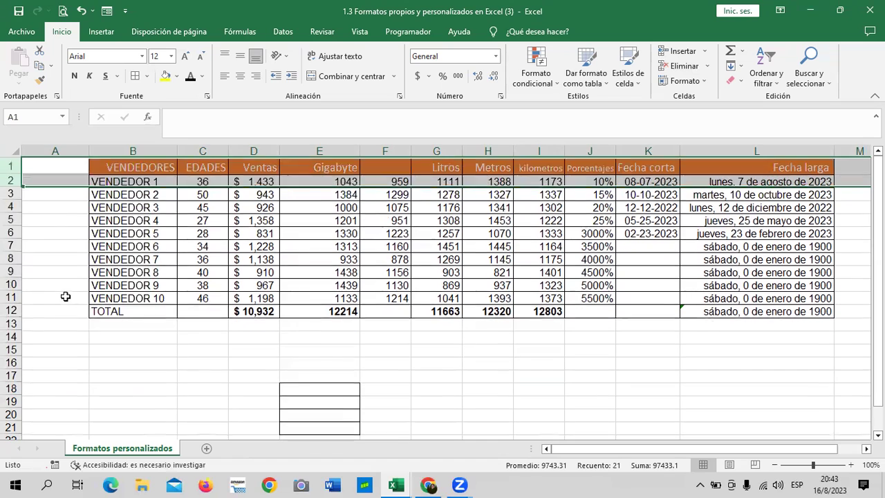
left_click(474, 384)
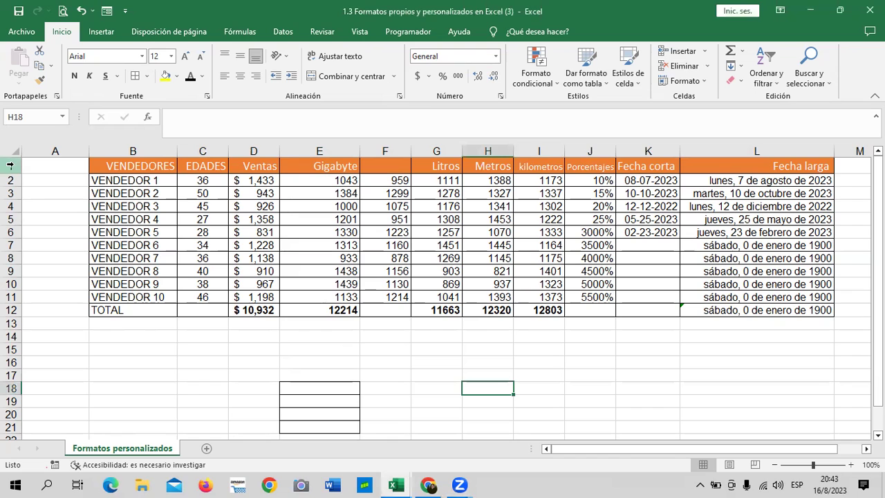
left_click_drag(7, 166, 5, 177)
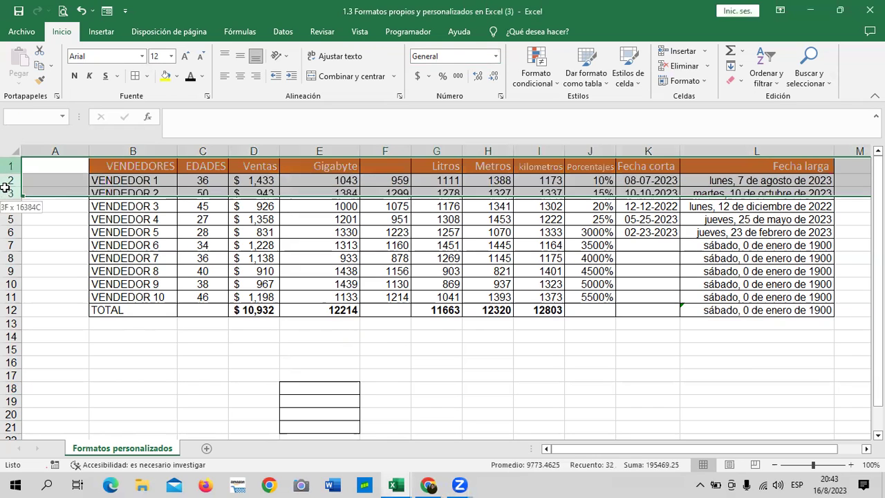
right_click(11, 169)
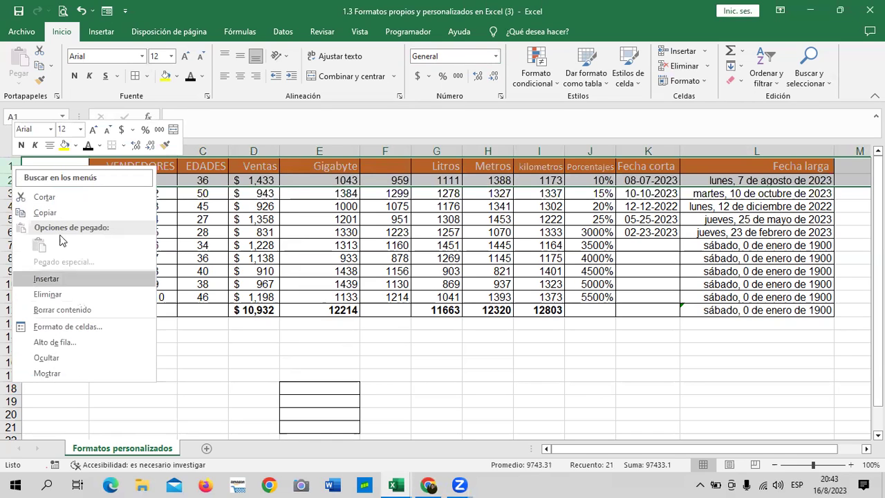
left_click(70, 279)
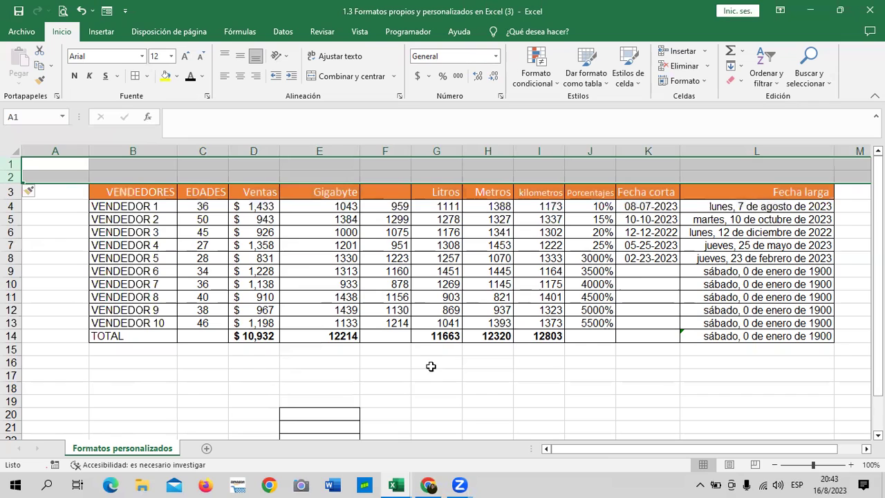
left_click(442, 375)
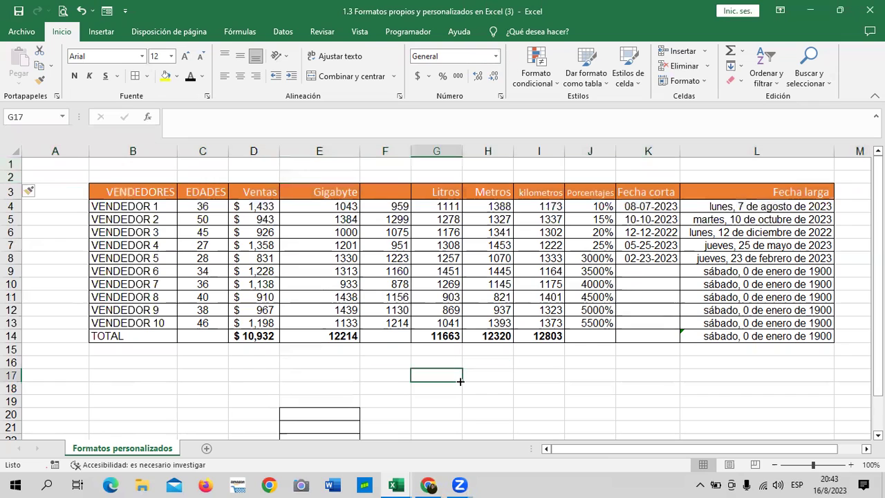
left_click(167, 150)
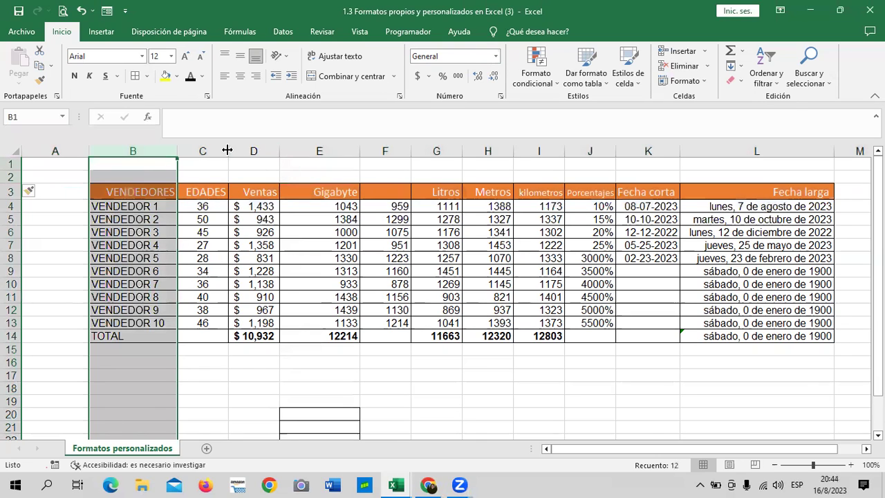
left_click(345, 191)
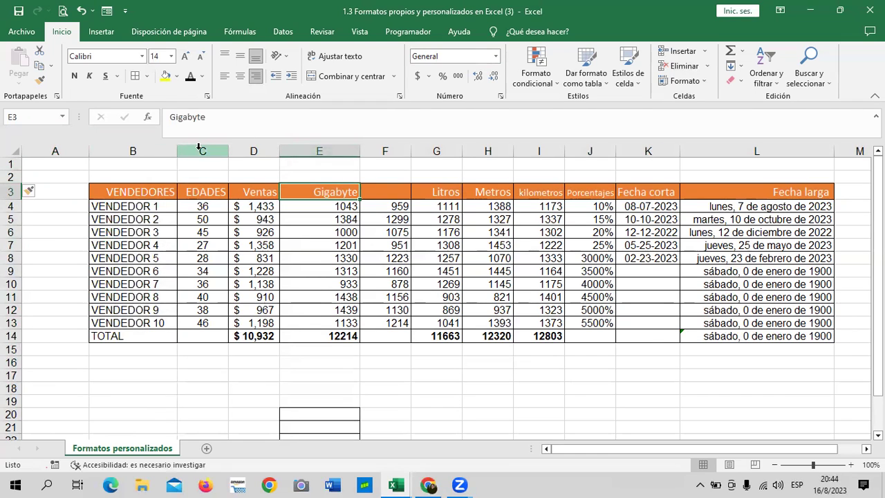
left_click(149, 147)
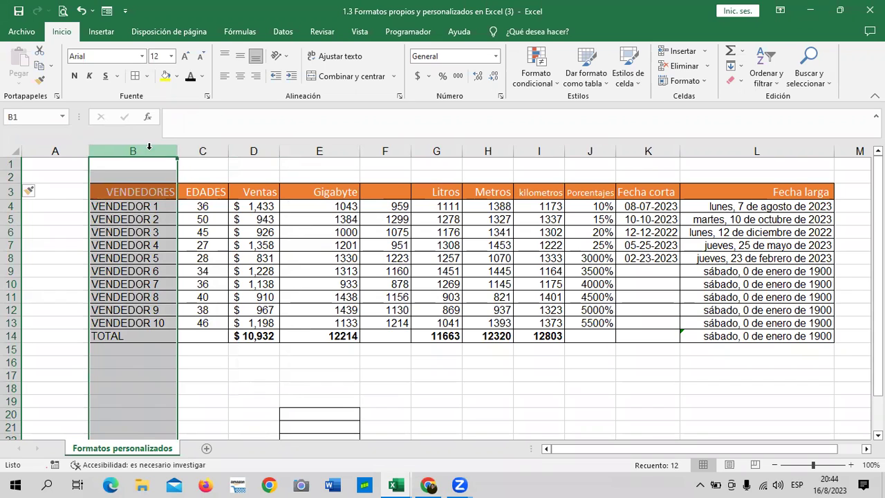
left_click(205, 150)
right_click(206, 150)
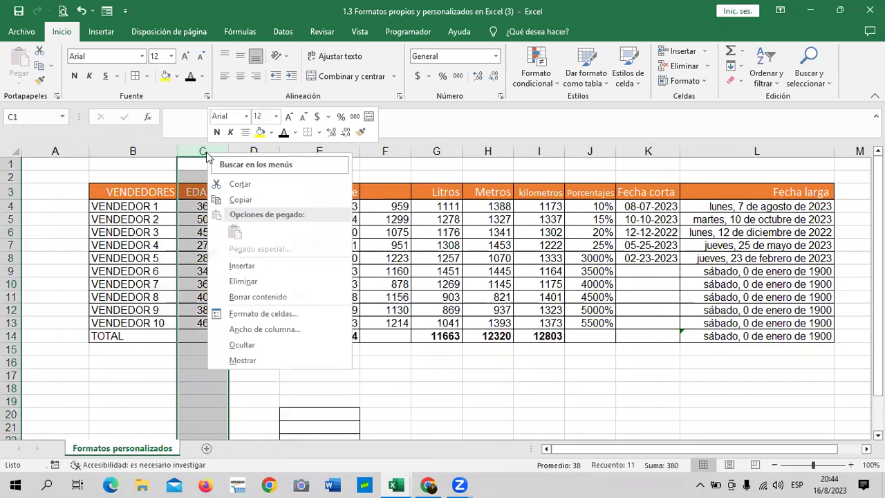
left_click(253, 266)
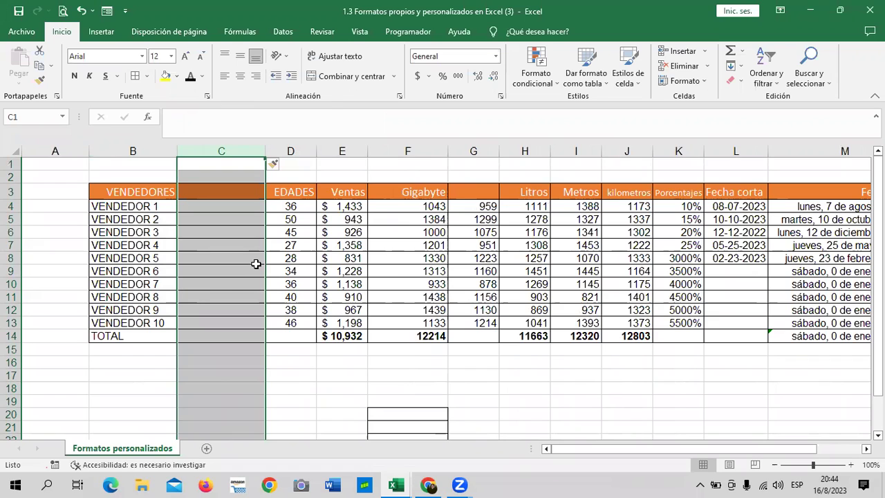
left_click(302, 387)
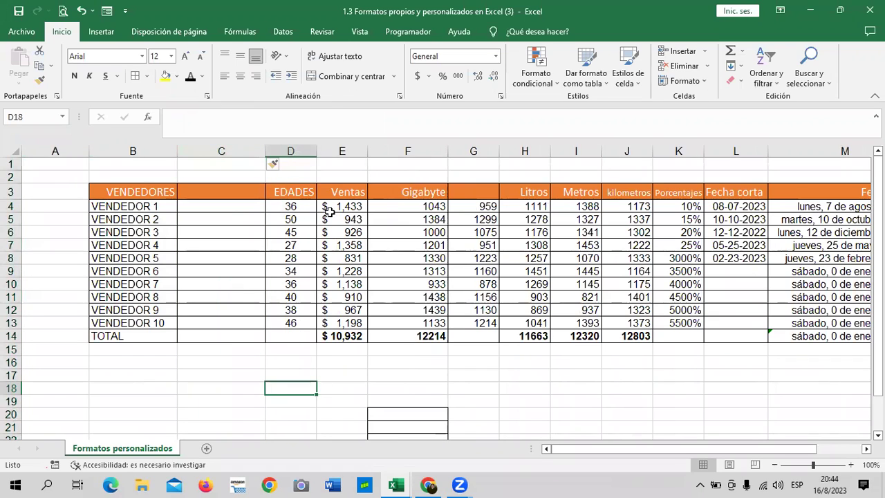
left_click(81, 10)
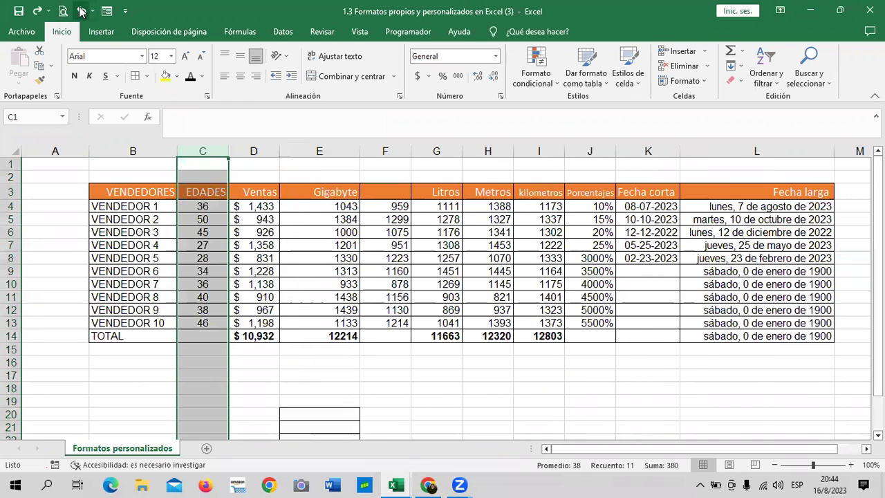
left_click(383, 280)
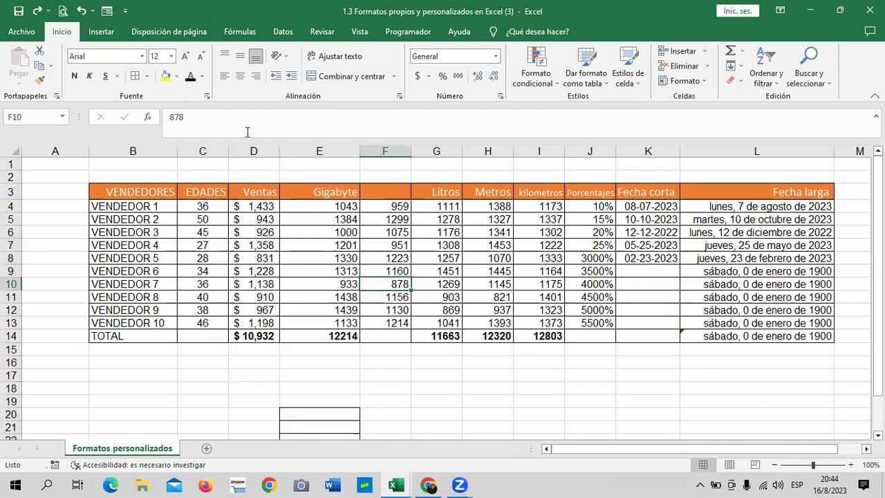
left_click(212, 149)
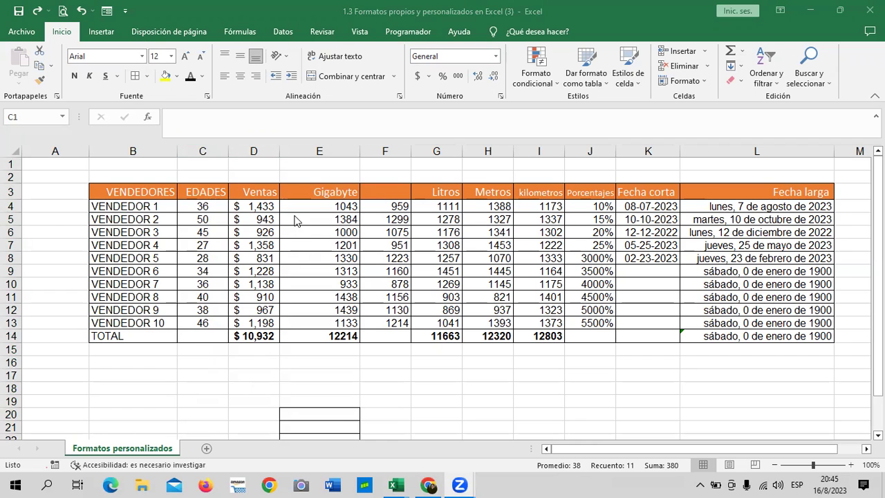
Try AutoFilter on the EDADES column, turn it off, then add filter arrows to the header row.
key("ctrl+space")
left_click(773, 67)
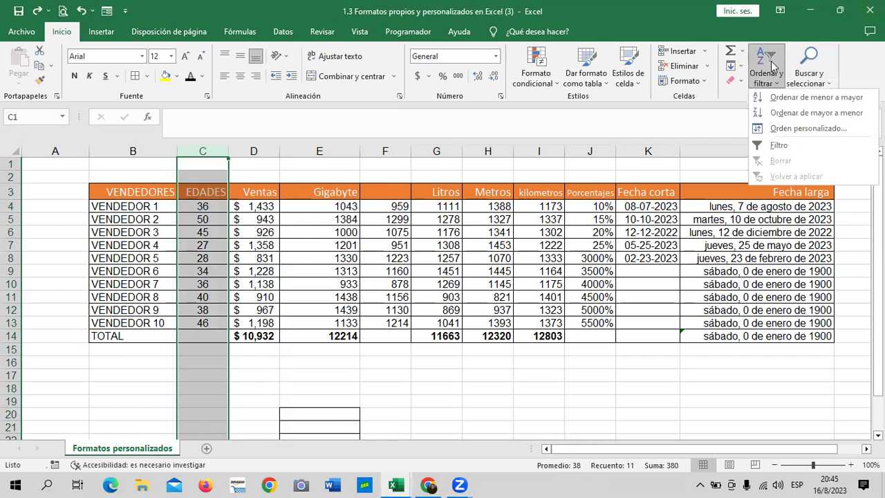
left_click(796, 143)
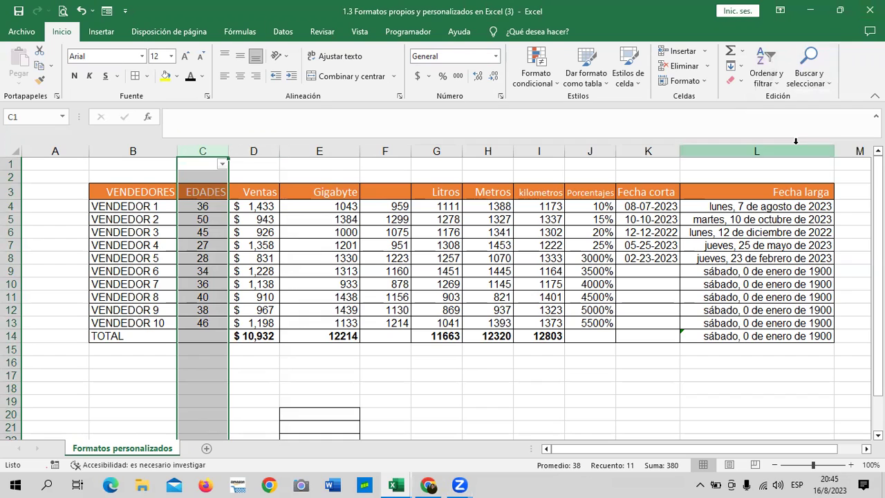
left_click(499, 257)
left_click(221, 163)
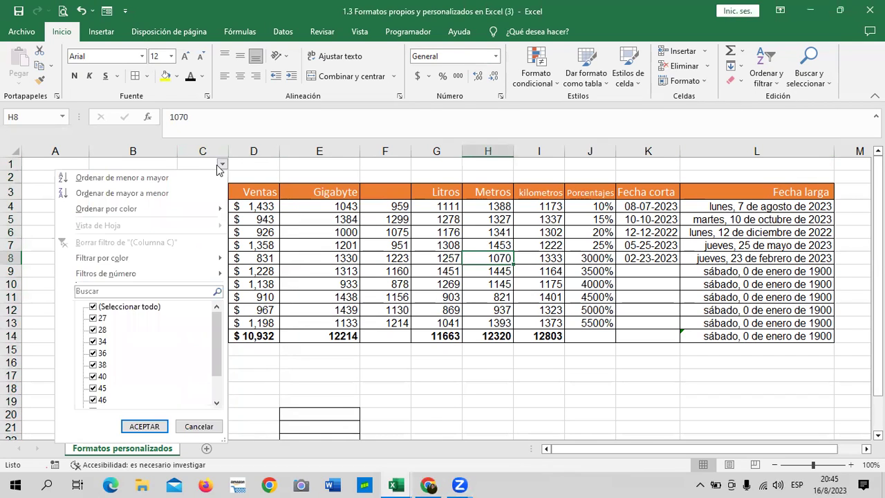
left_click(197, 426)
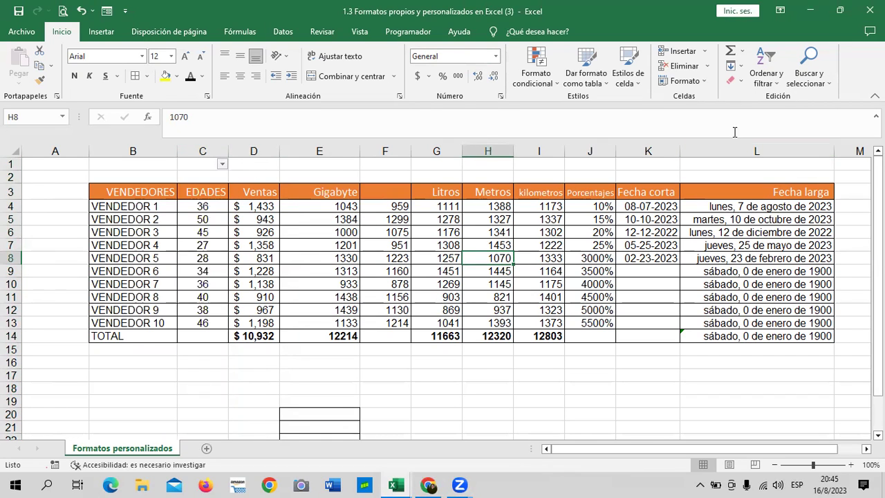
left_click(768, 69)
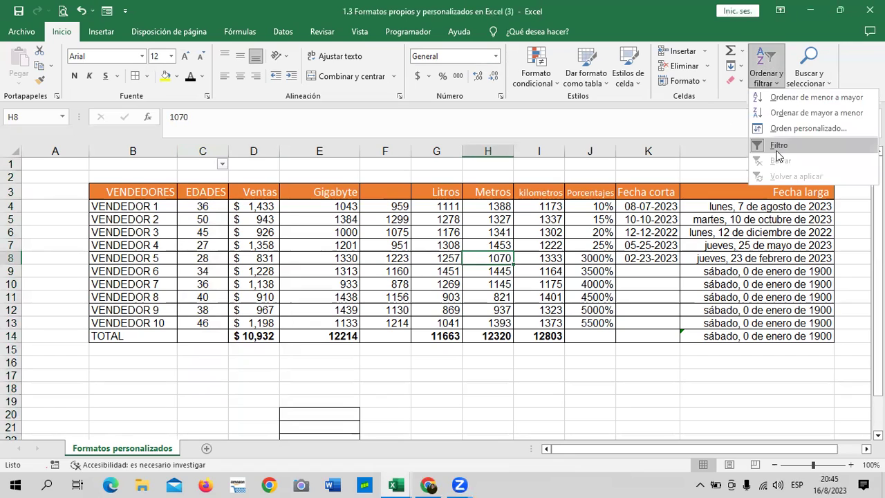
left_click(778, 146)
left_click(319, 192)
left_click(328, 220)
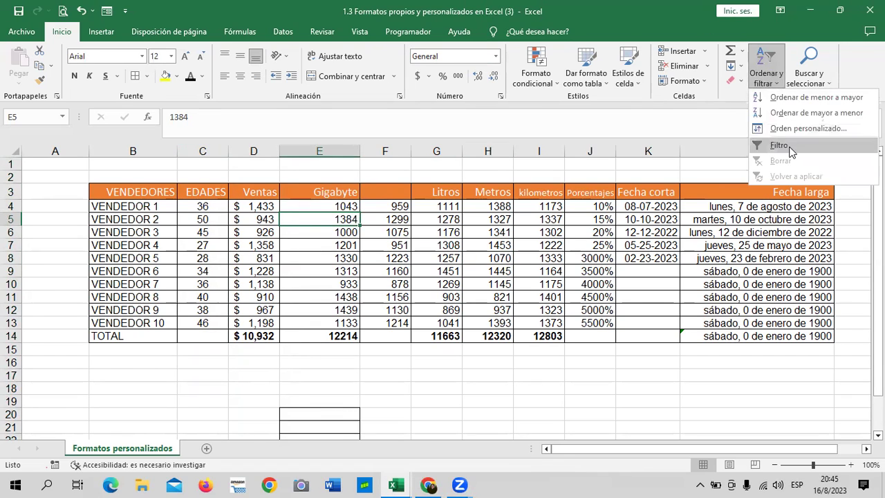
left_click(784, 145)
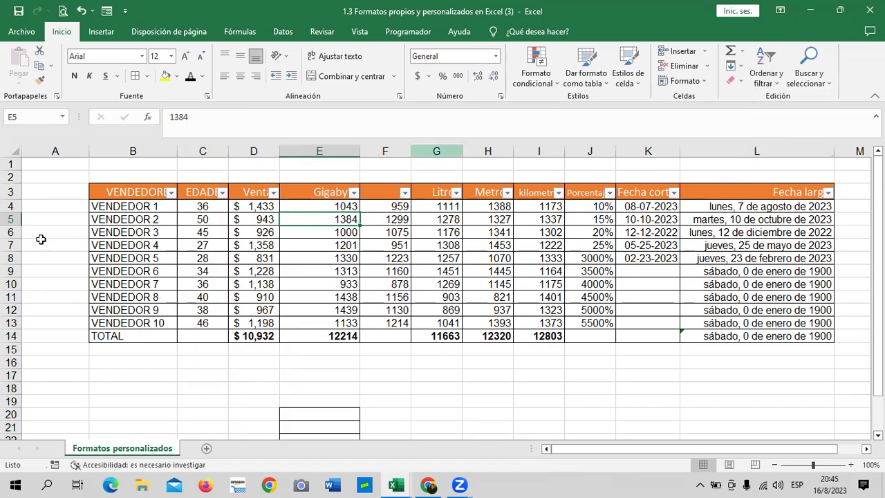
Insert an empty column D before the Ventas column.
left_click(265, 147)
right_click(267, 151)
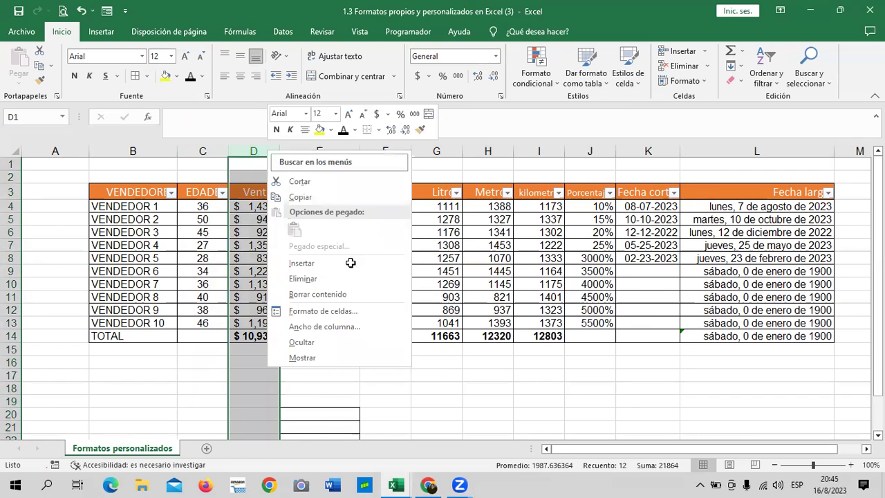
left_click(350, 263)
left_click(387, 272)
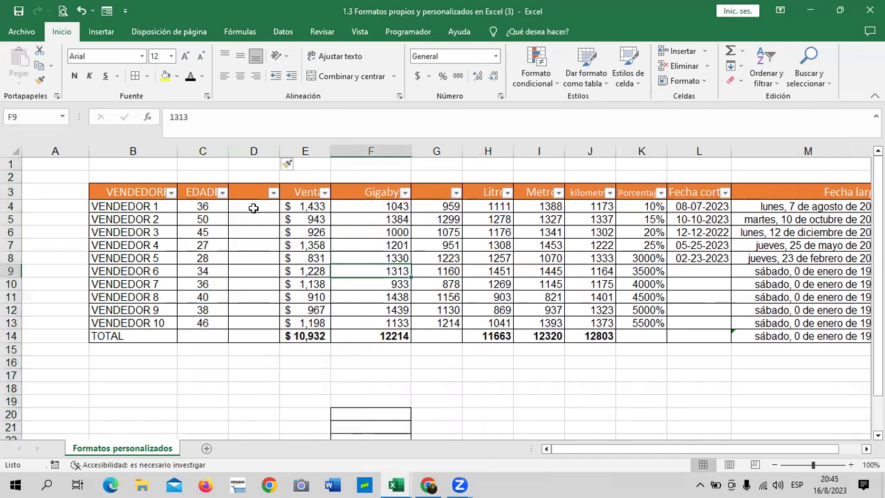
Check the new column's filter list, then turn off the header's filter dropdowns.
left_click(273, 193)
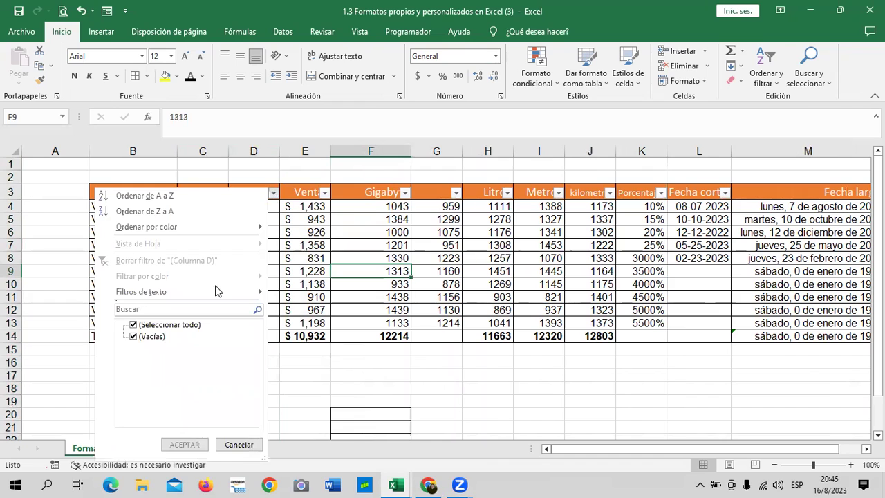
left_click(239, 444)
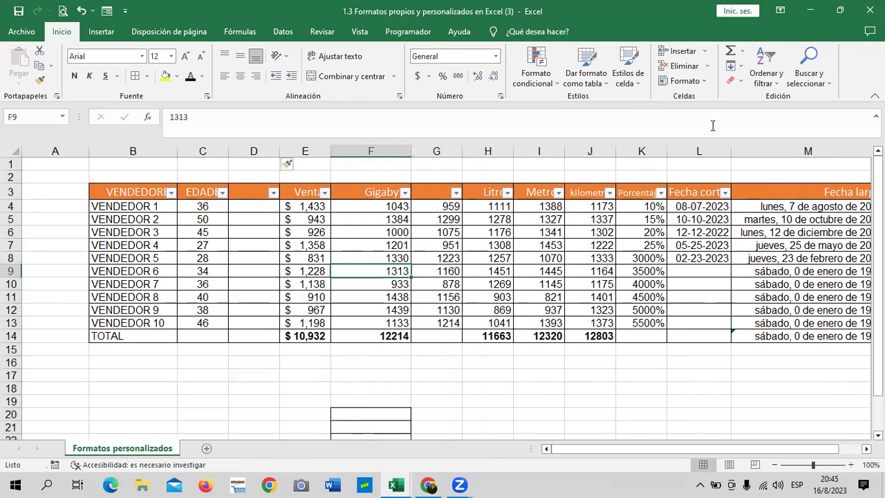
left_click(769, 69)
left_click(779, 145)
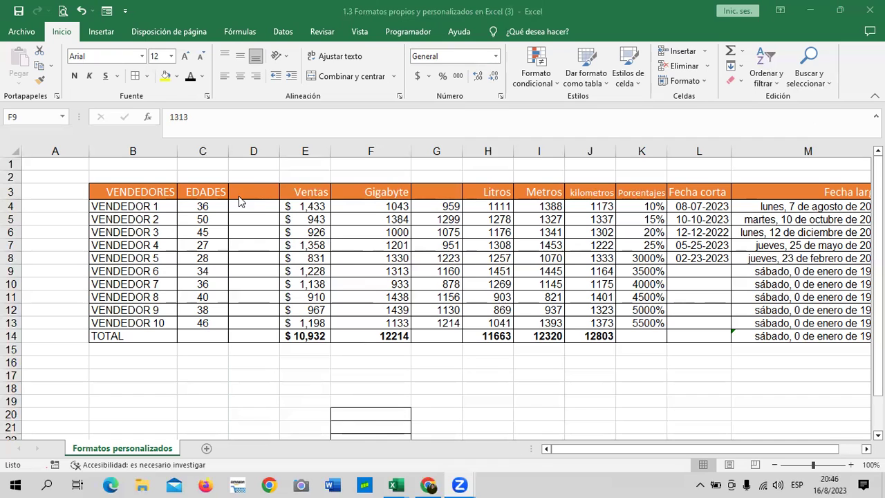
left_click(256, 149)
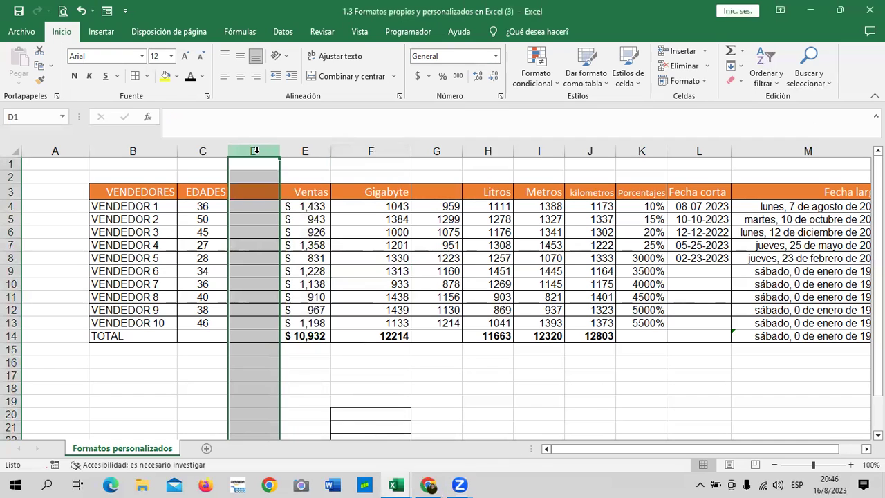
left_click(263, 195)
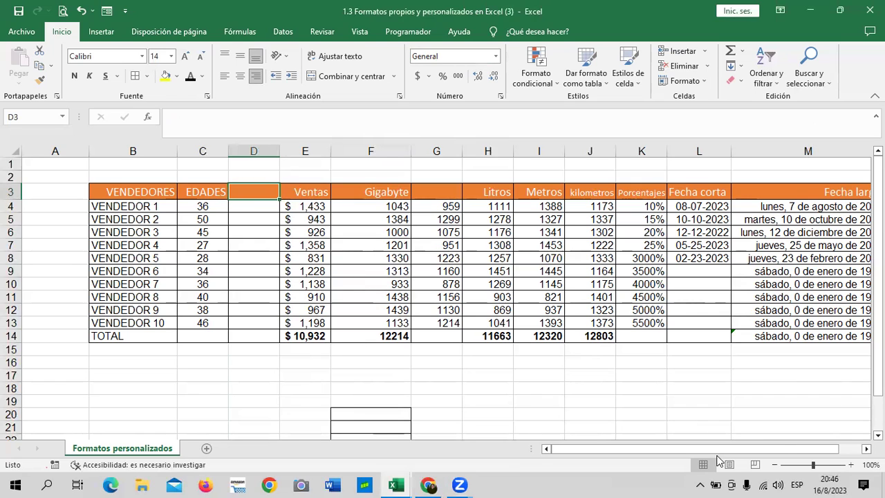
left_click_drag(684, 450, 733, 447)
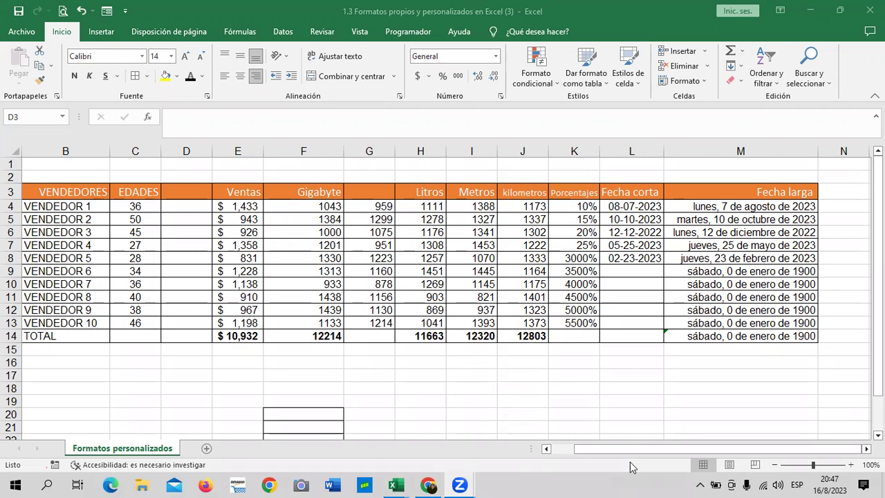
left_click_drag(578, 455, 553, 455)
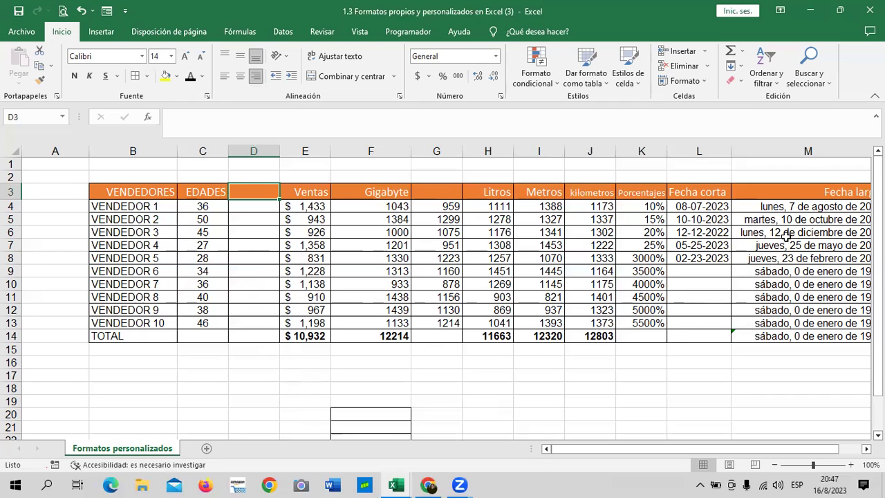
left_click(793, 206)
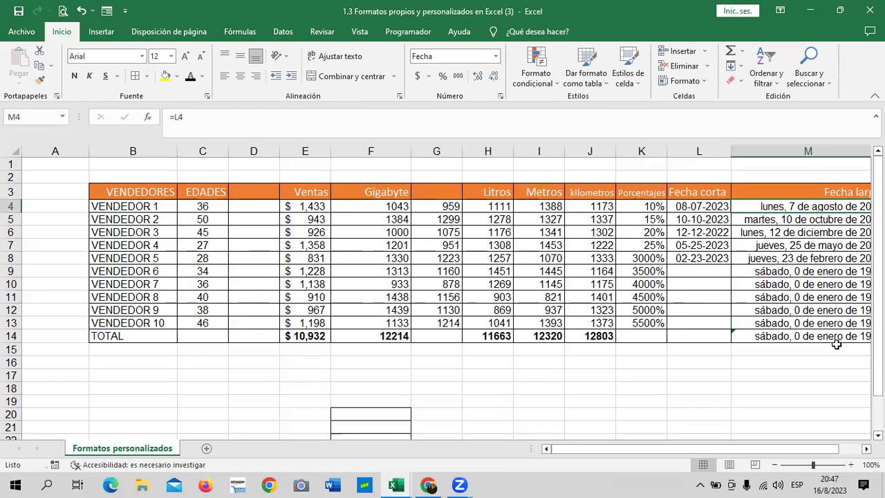
left_click(784, 285)
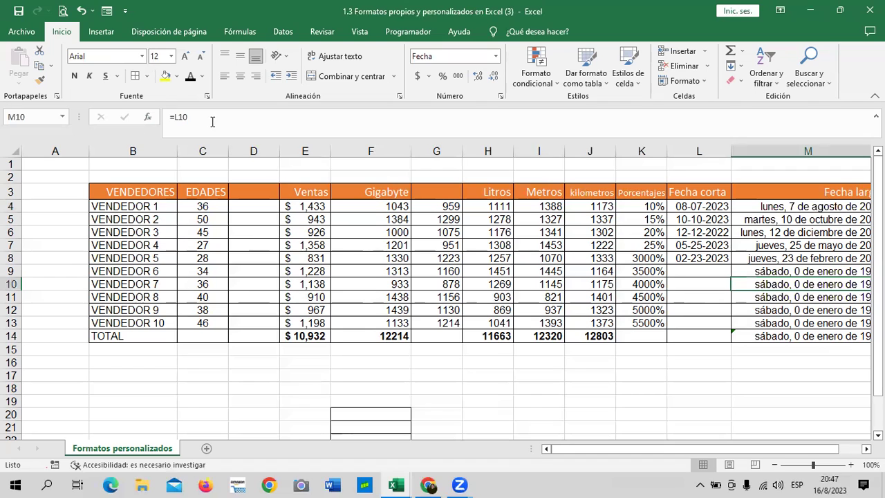
left_click(755, 205)
left_click(755, 260)
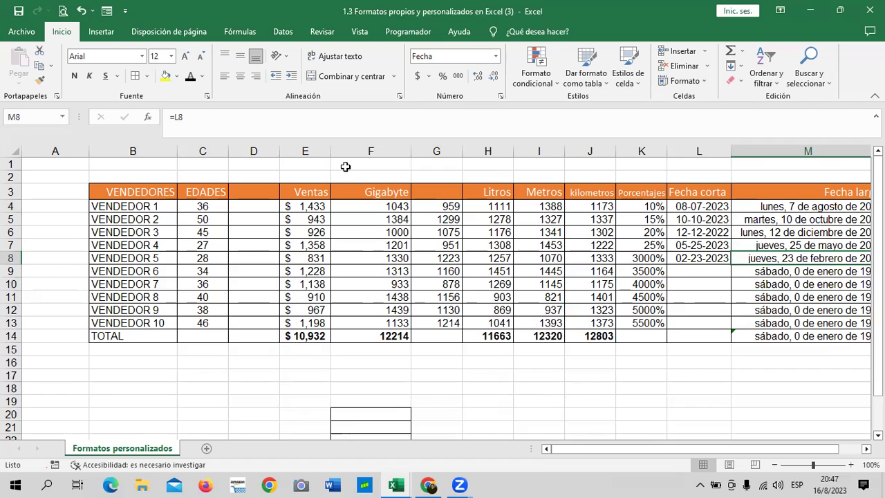
left_click(760, 207)
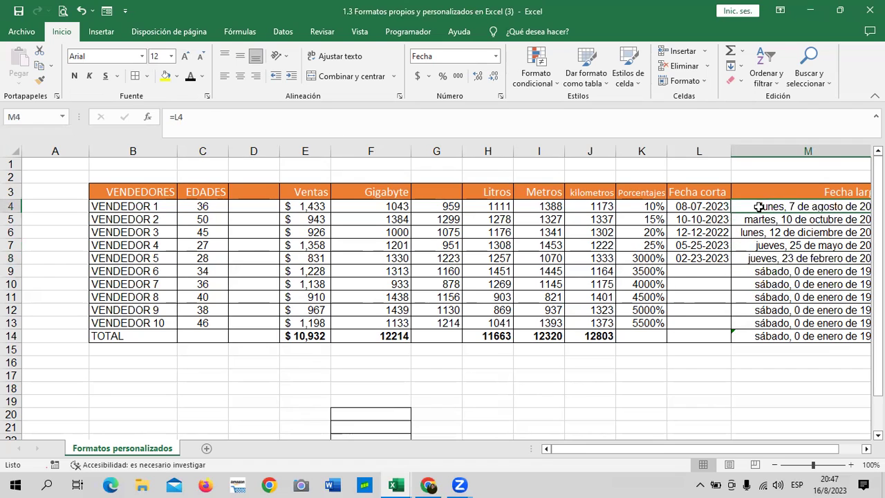
left_click(760, 260)
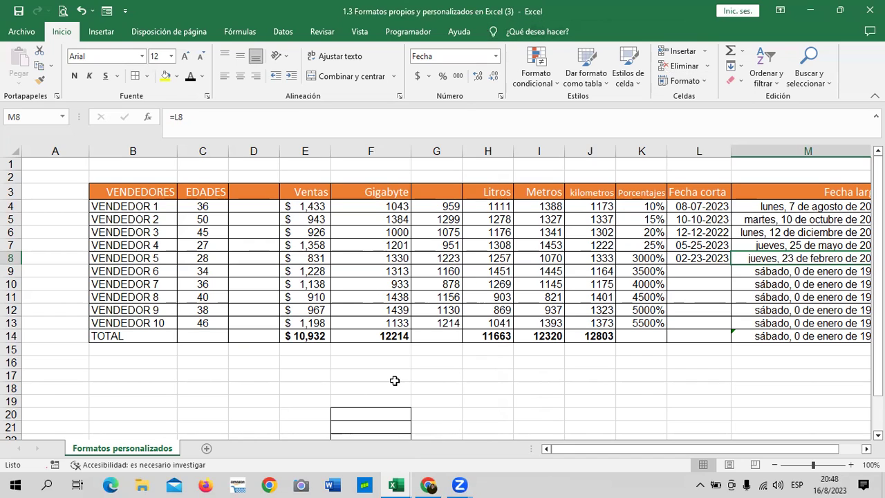
left_click(554, 399)
left_click_drag(615, 449, 638, 454)
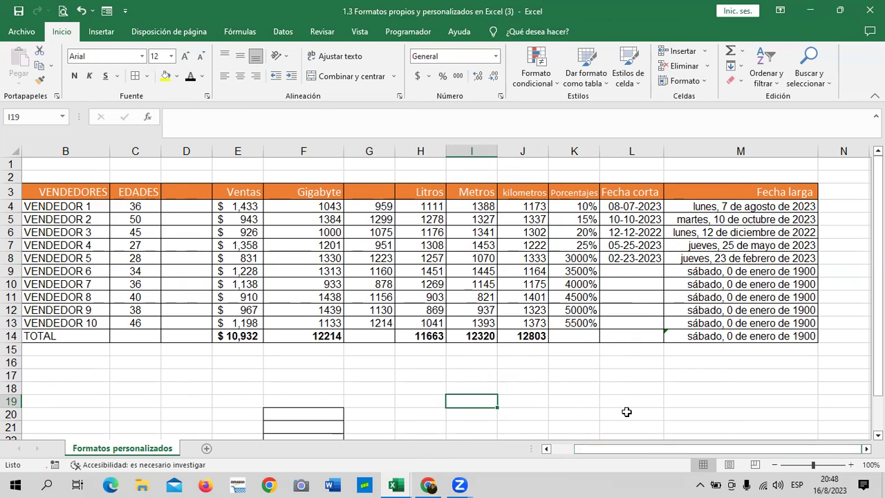
Select kilometros cells J4:J13 and pick the 0 code under Personalizada in Formato de celdas.
left_click(197, 194)
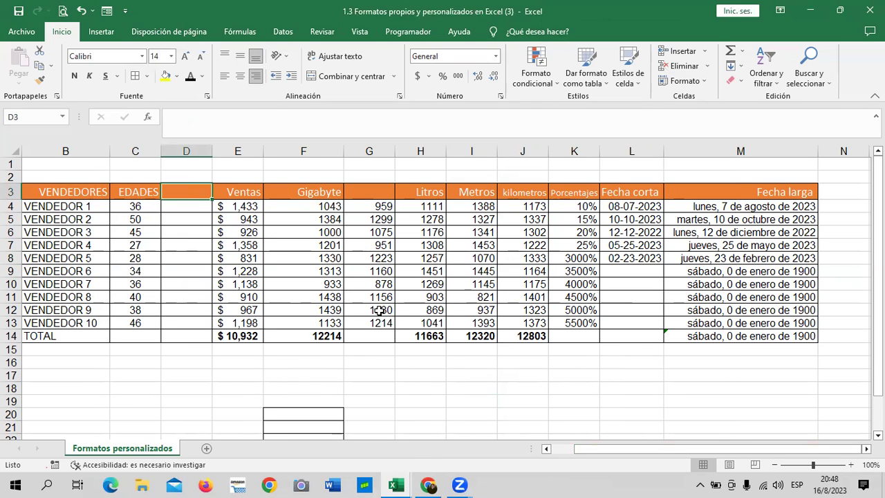
left_click(641, 311)
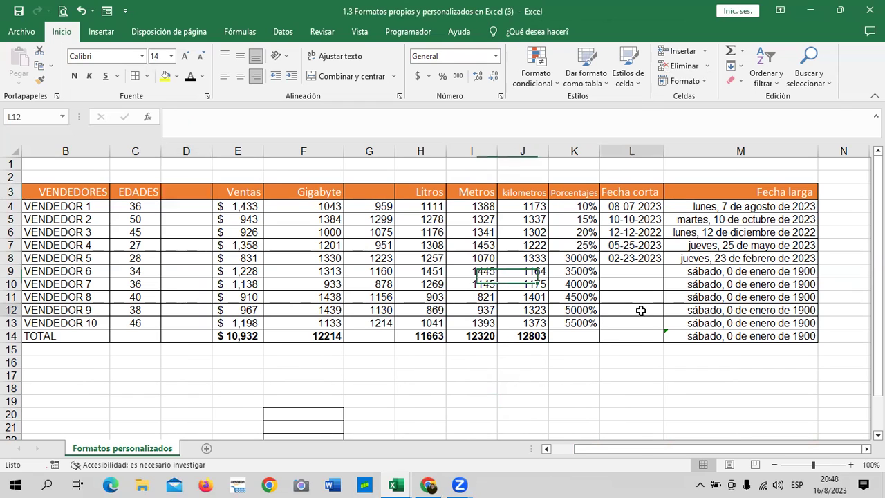
left_click_drag(532, 207, 537, 336)
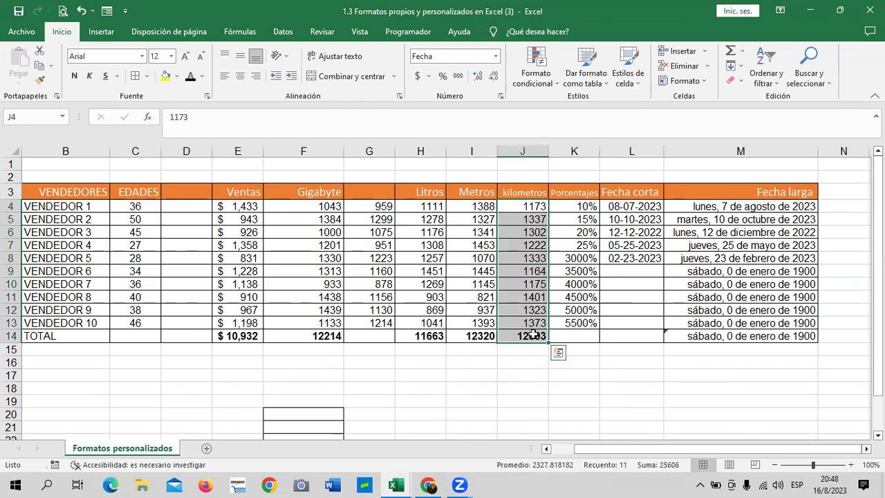
left_click(500, 96)
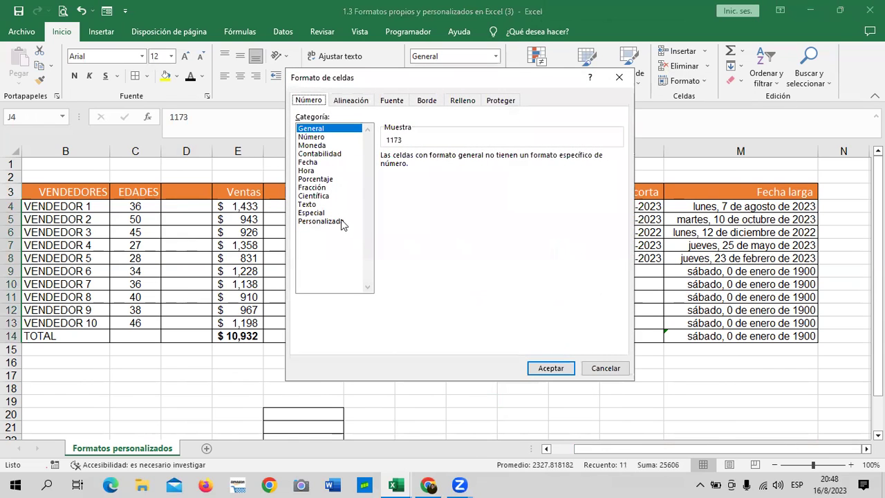
left_click(341, 221)
left_click(394, 196)
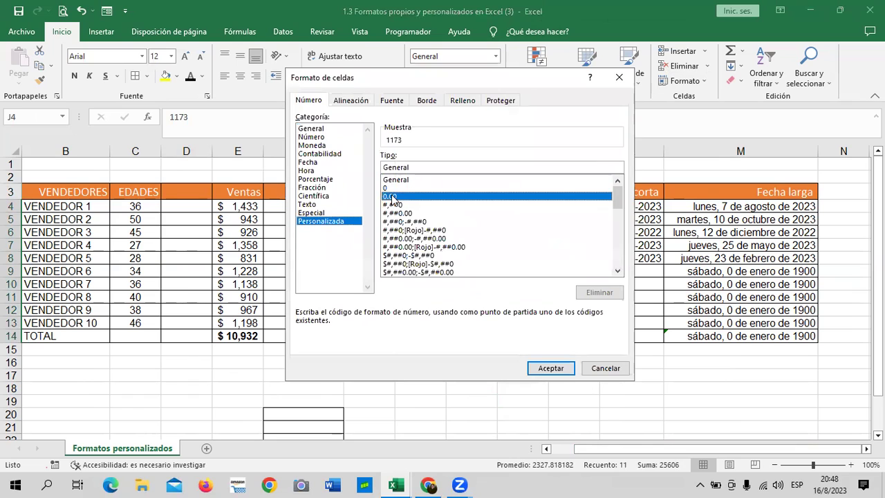
left_click(388, 188)
left_click(391, 197)
left_click(393, 189)
Change the format code to 0 "Km" and apply it to the kilometros values.
left_click(411, 167)
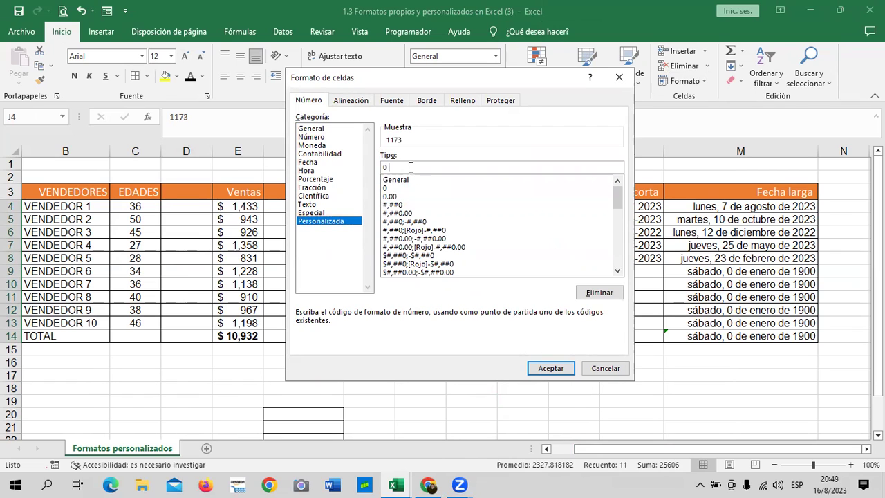
type("\"KM")
key("BackSpace")
type("m")
type("\"")
left_click(552, 368)
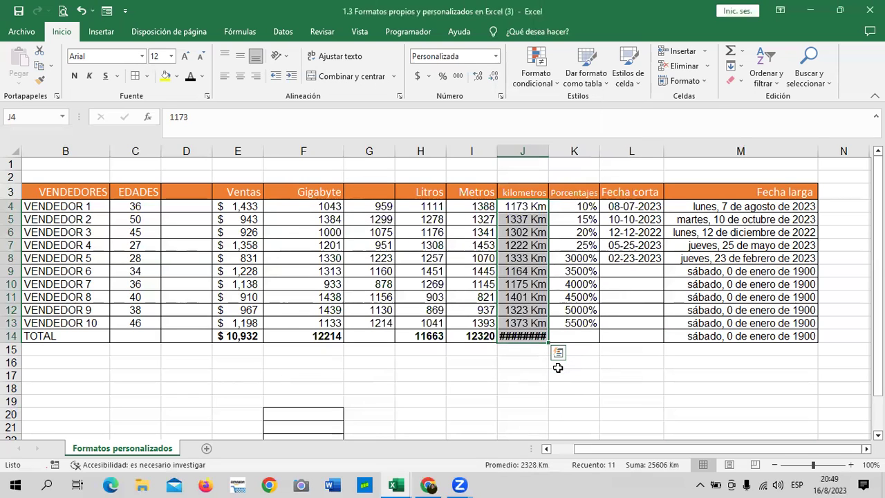
Widen column J so J14 reads 12803 Km, then confirm J4, J7 and J12 hold plain numbers.
left_click(524, 337)
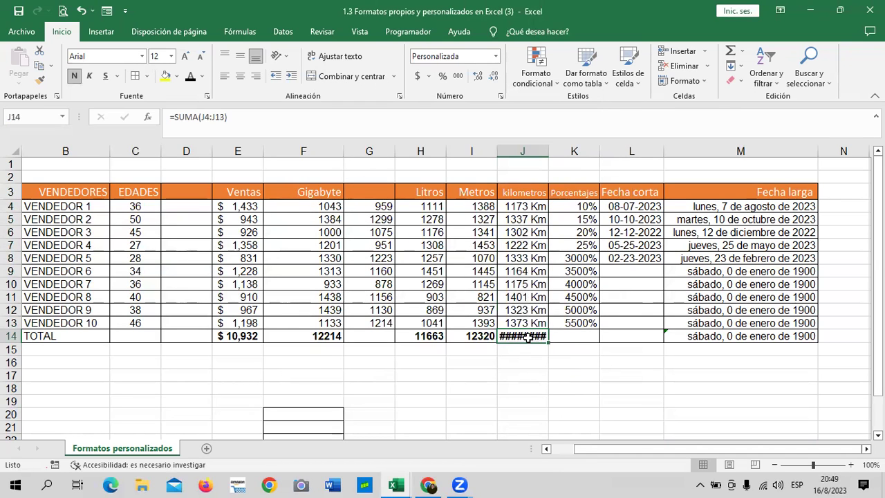
left_click_drag(550, 150, 563, 153)
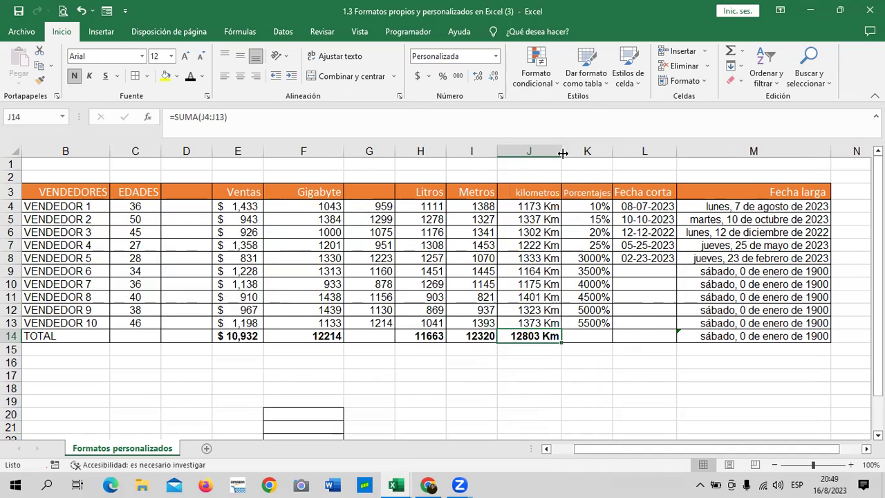
left_click(594, 375)
left_click(533, 209)
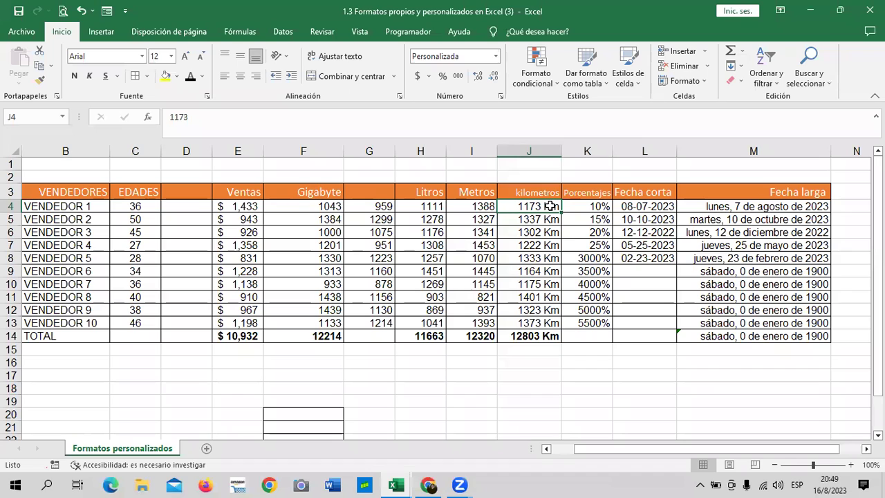
left_click(549, 246)
left_click(544, 310)
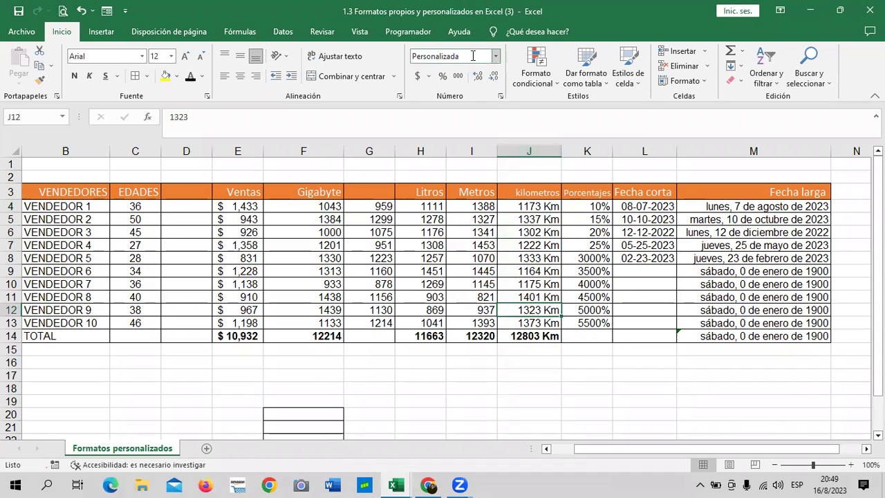
Append the suffix 'Mt' to the Metros entry in I4, making it 1388 Mt.
left_click(484, 208)
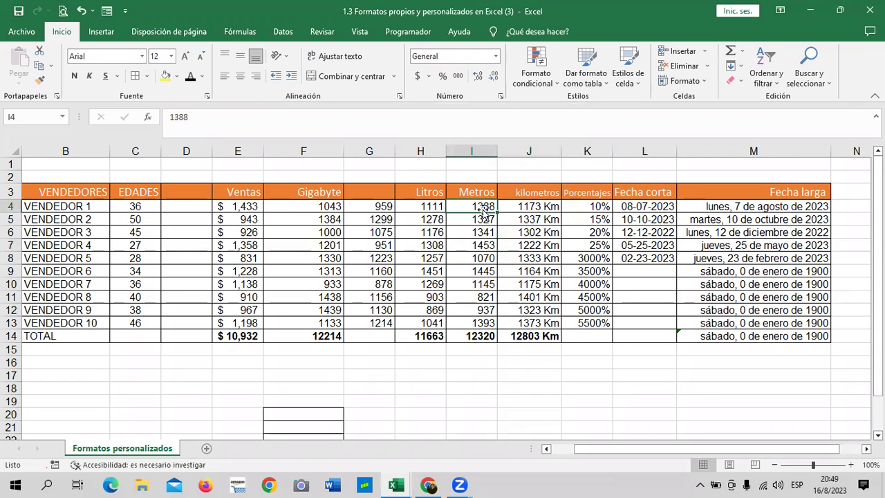
left_click(340, 124)
type("mr")
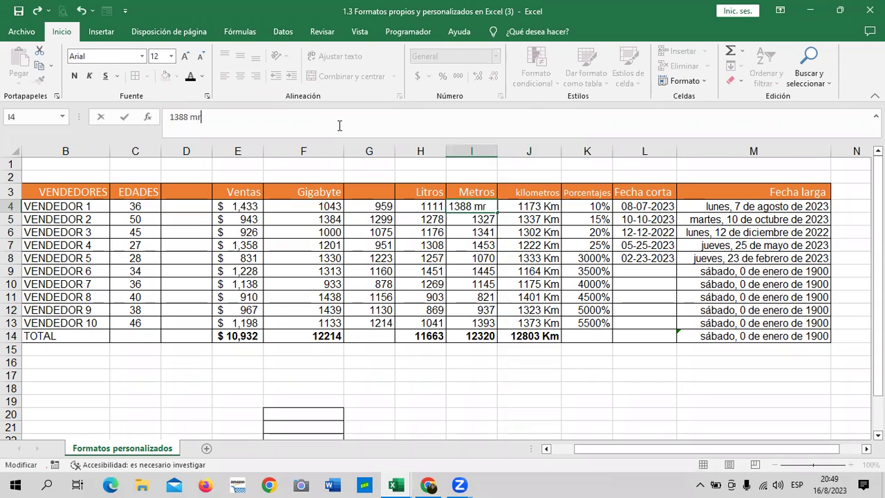
key("BackSpace")
type("t")
key("BackSpace")
key("BackSpace")
type("Mt")
key("Return")
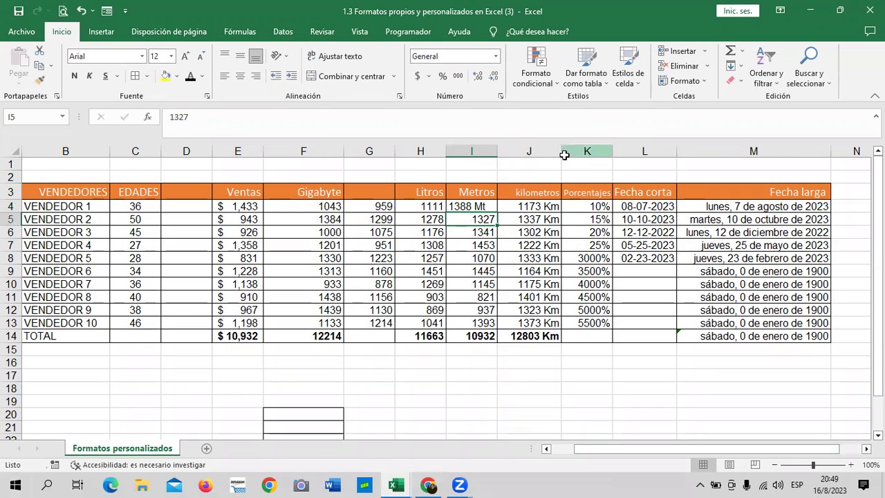
Check I4, then re-confirm the SUMA formula for the Metros total in I14.
left_click(479, 205)
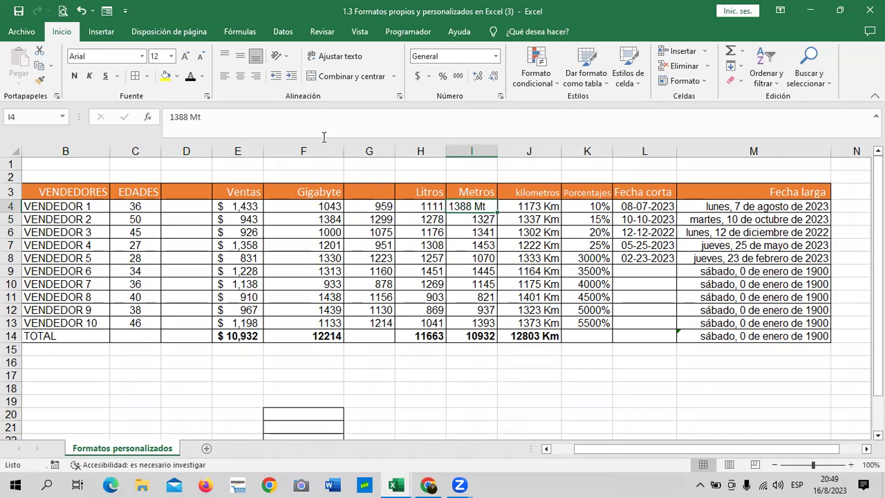
left_click(483, 336)
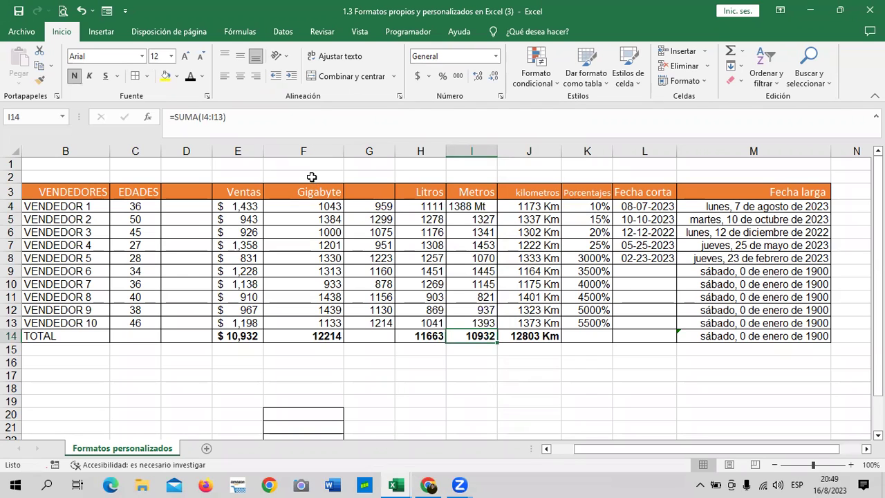
left_click(313, 121)
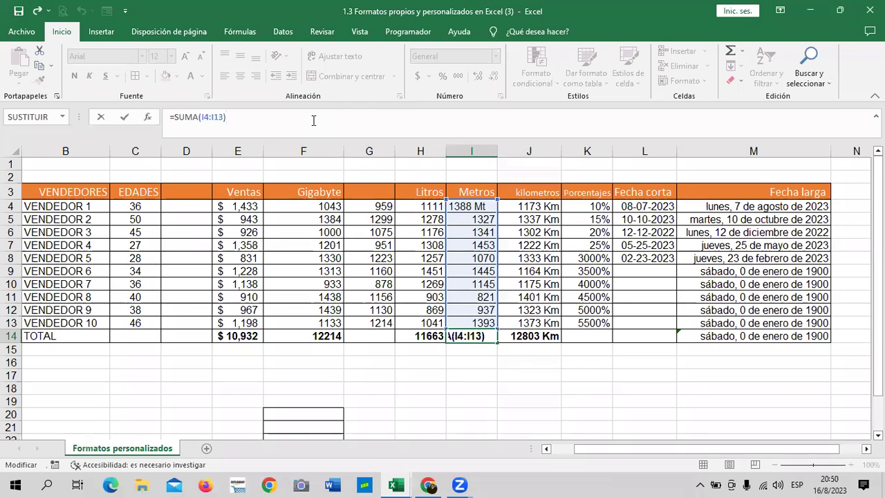
key("Return")
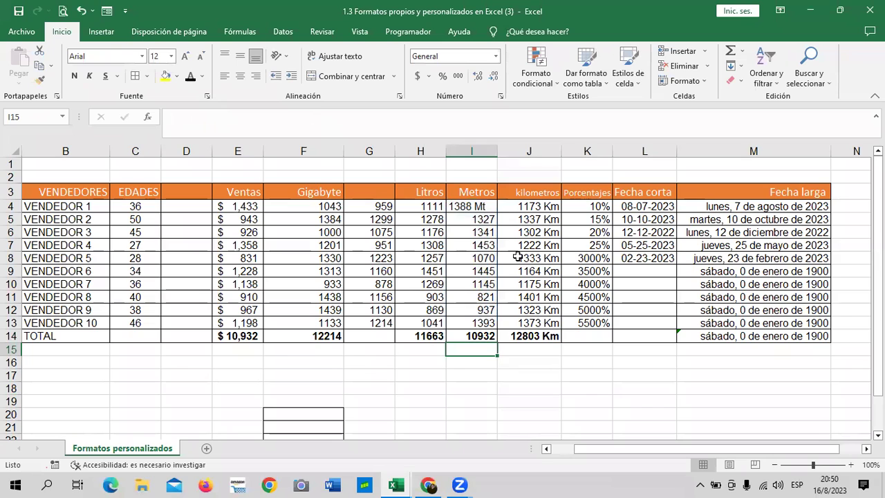
Strip the Mt text so I4 holds the plain number 1388, and select I4:I14.
left_click(478, 203)
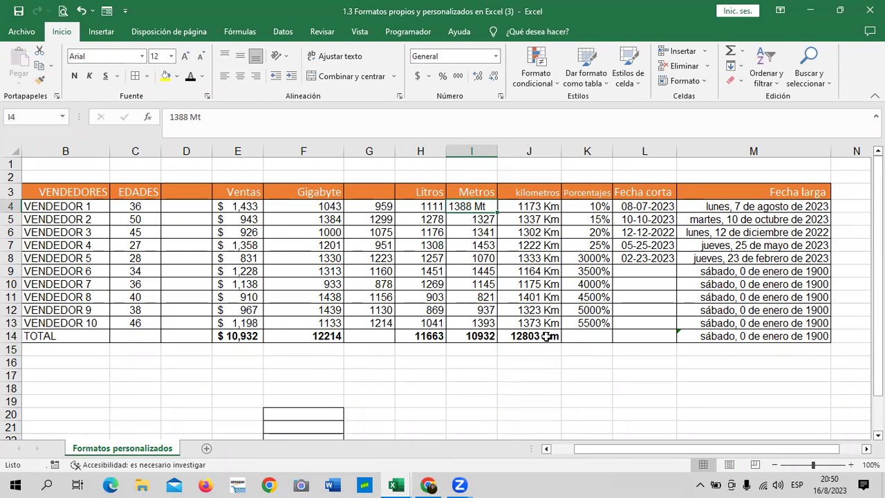
left_click(276, 116)
key("BackSpace")
key("BackSpace")
key("BackSpace")
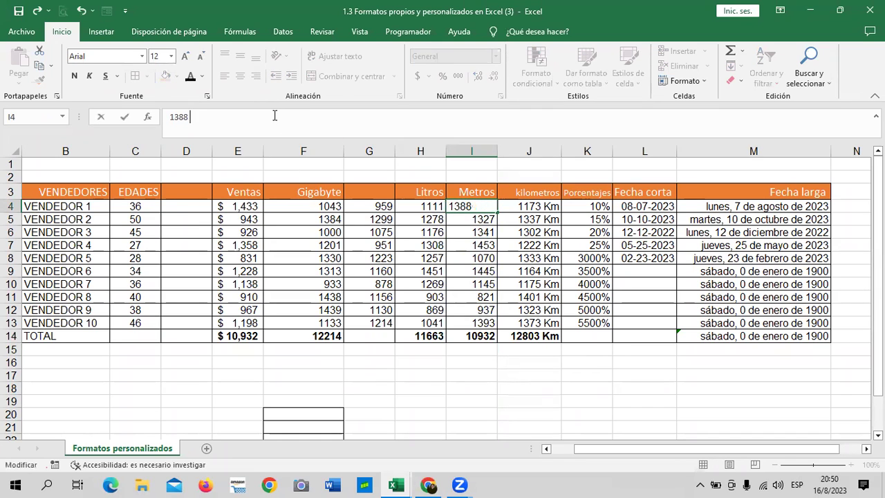
key("Return")
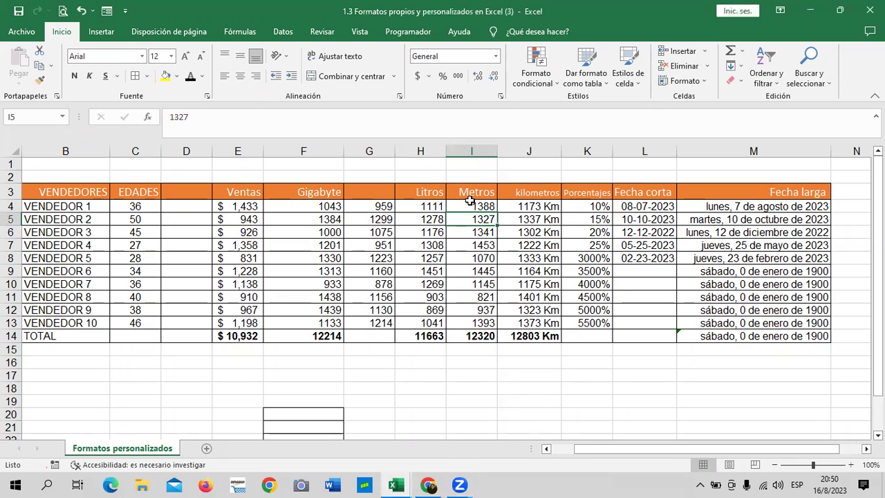
left_click_drag(471, 206, 466, 334)
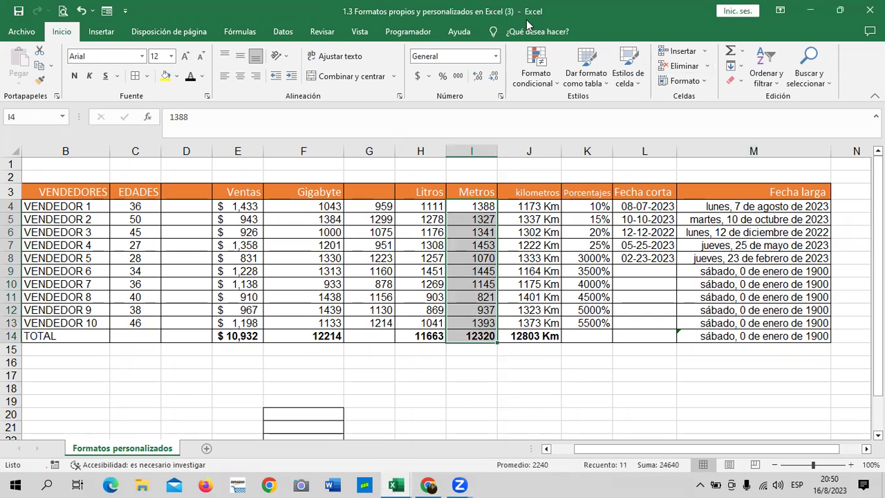
Apply the custom number format 0.00"Mt" to the selected Metros cells.
left_click(500, 97)
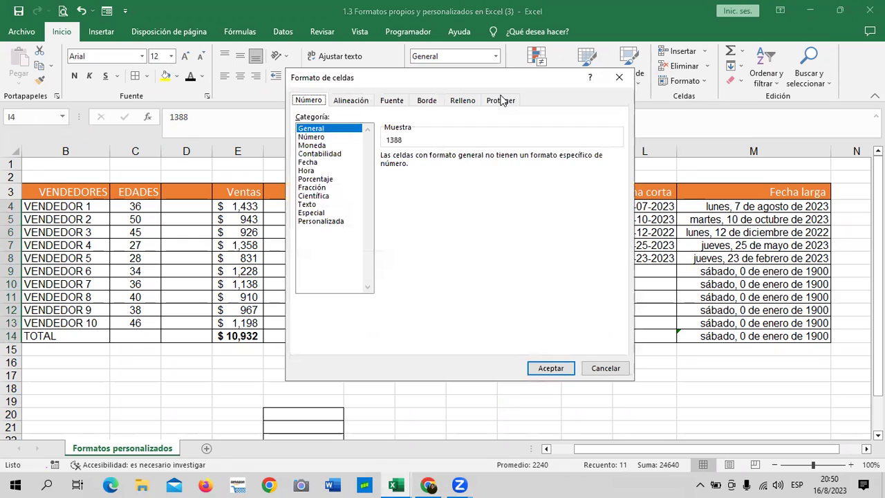
left_click(331, 221)
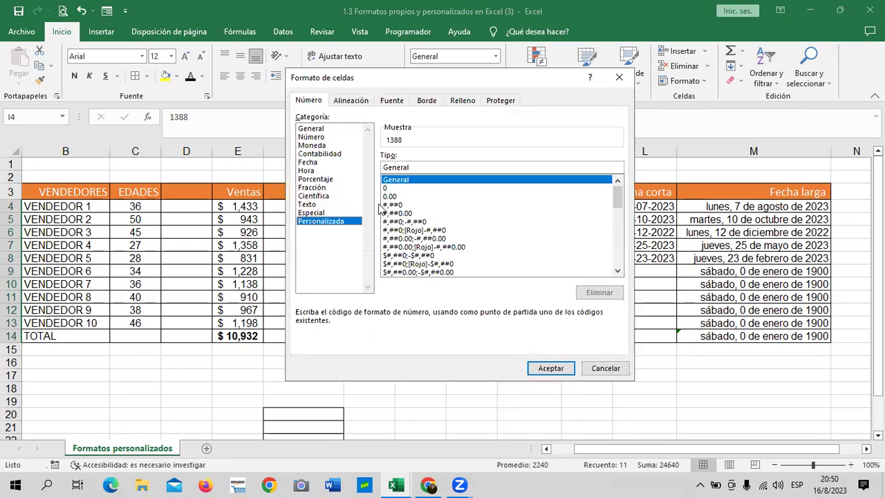
left_click(391, 196)
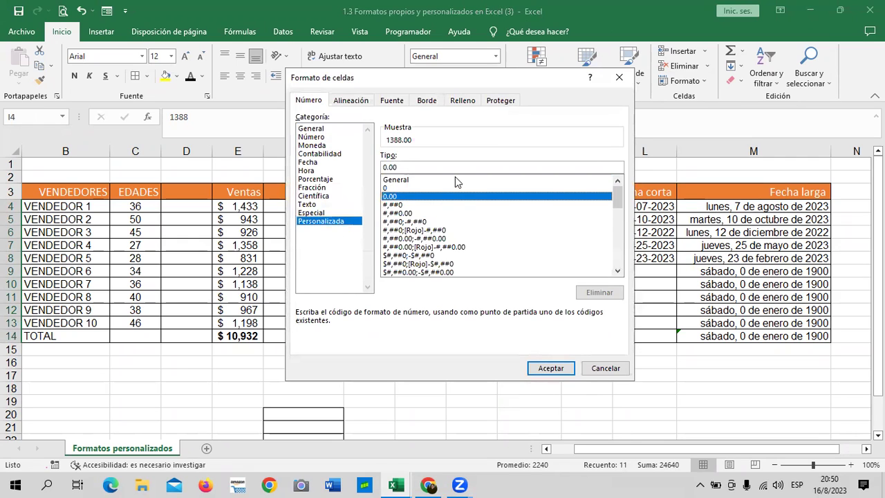
left_click(454, 169)
type("\"")
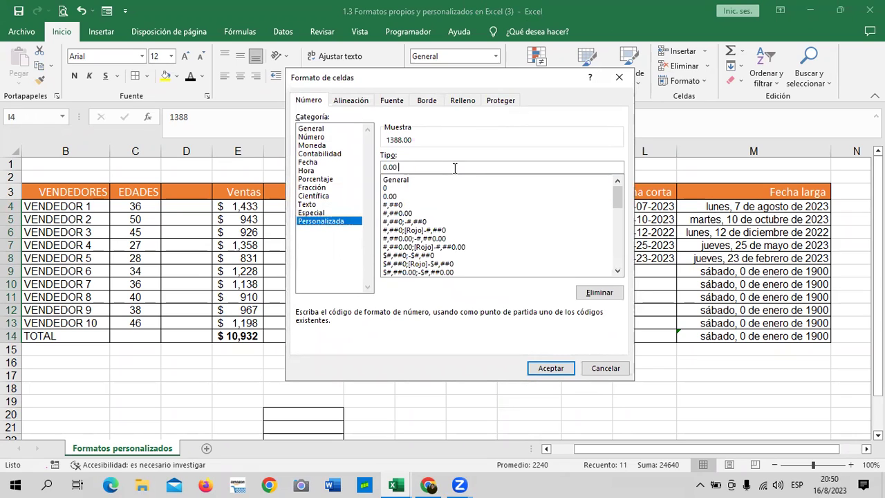
type("Mt")
type("\"")
left_click(553, 368)
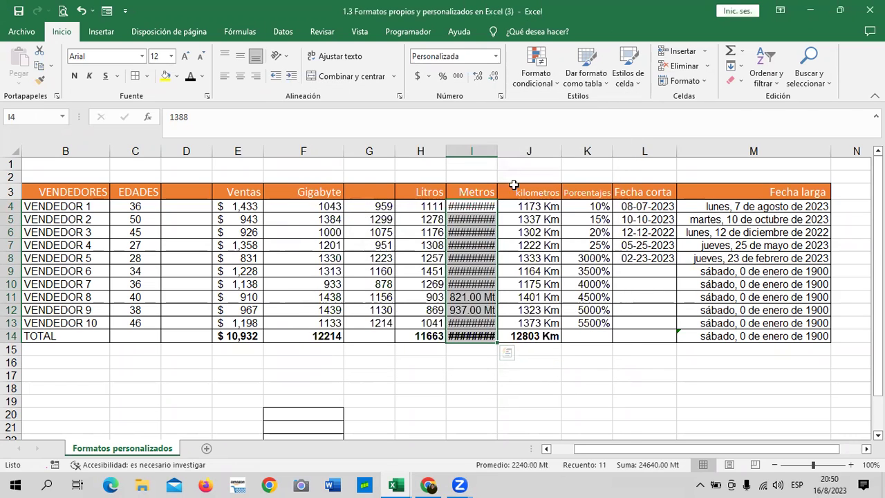
Widen column I so the Mt values fit, and reselect Metros cells I4:I13.
left_click_drag(497, 151, 519, 154)
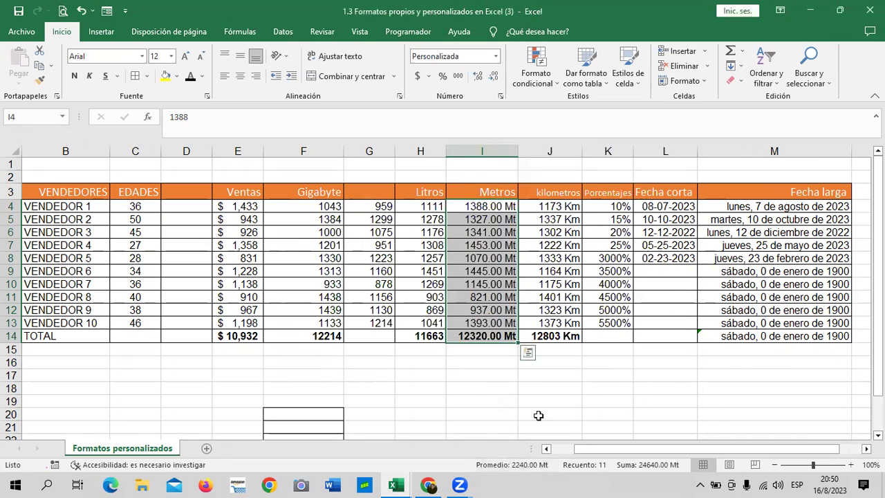
left_click(539, 381)
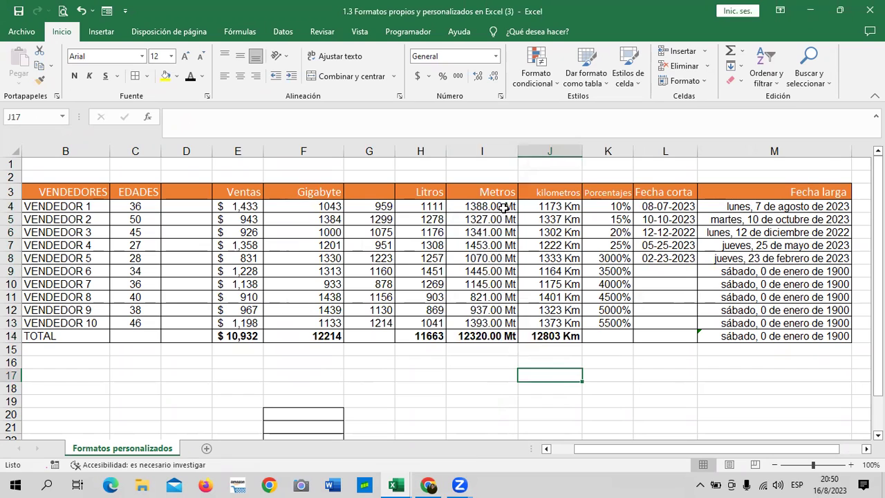
left_click(498, 209)
left_click(585, 395)
left_click_drag(489, 202, 488, 336)
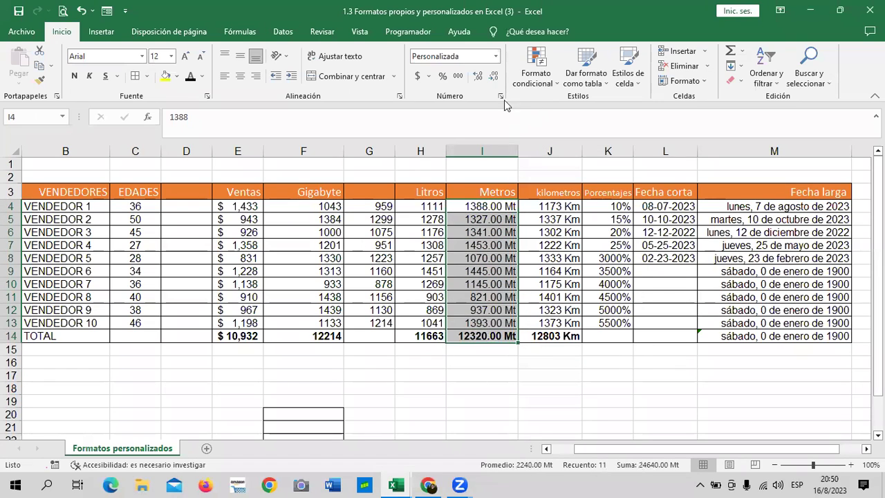
Remove both decimals so Metros reads 1388 Mt and totals 12320 Mt, then narrow column I.
left_click(495, 76)
left_click(495, 76)
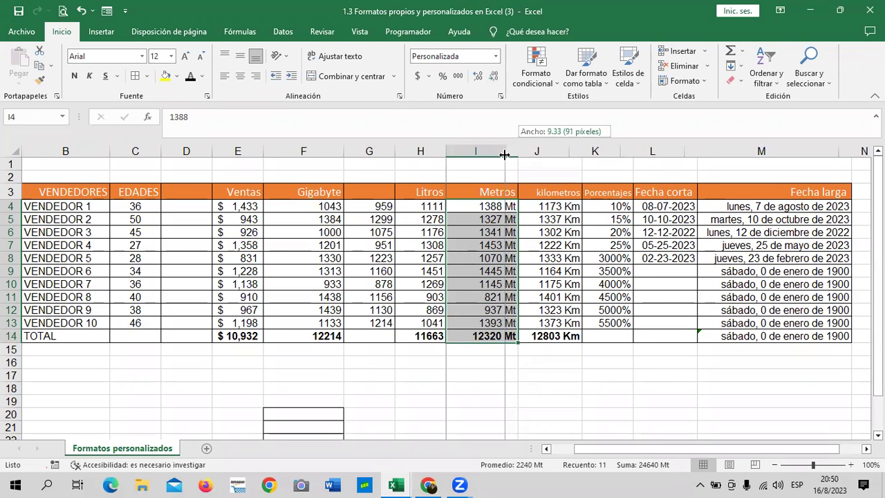
left_click_drag(517, 147, 504, 147)
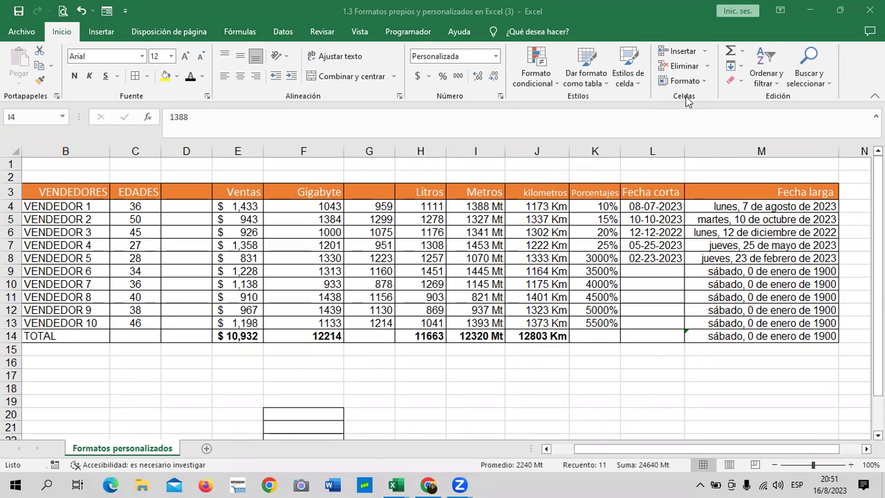
Select I4:I14 and bring up the custom format codes, choosing 0.00 to preview 1388.00.
key("ctrl+shift+Down")
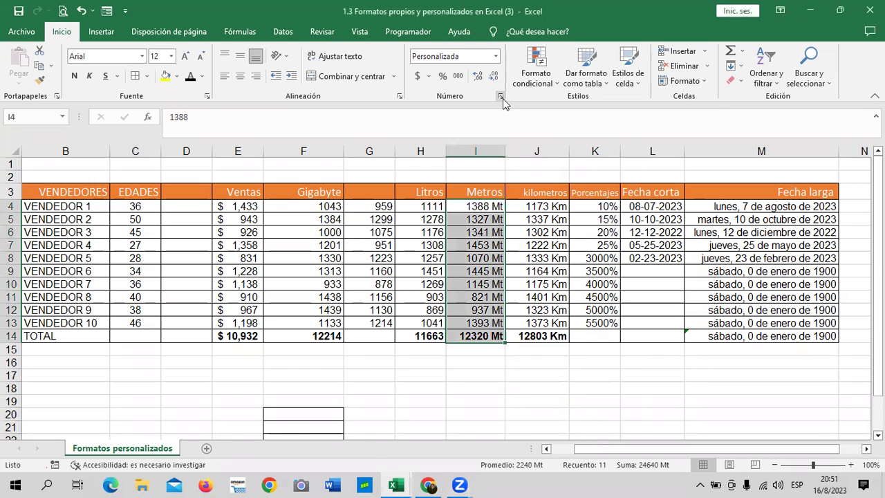
left_click(501, 98)
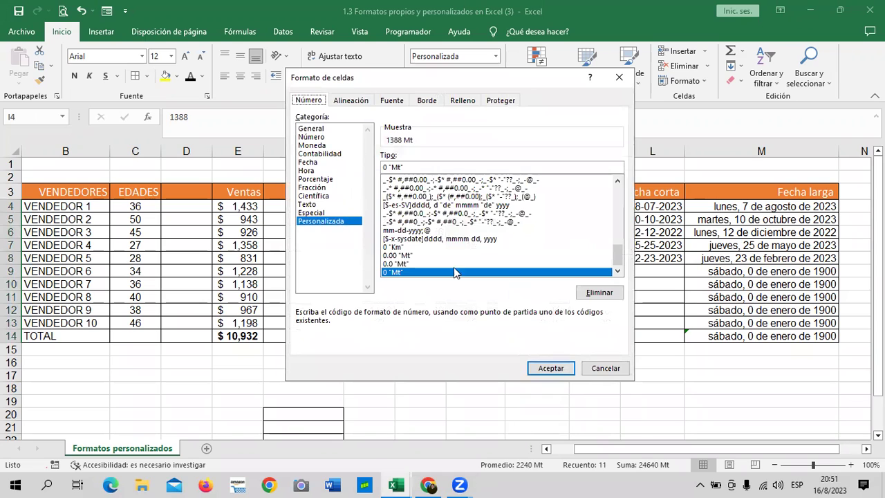
left_click_drag(619, 258, 620, 185)
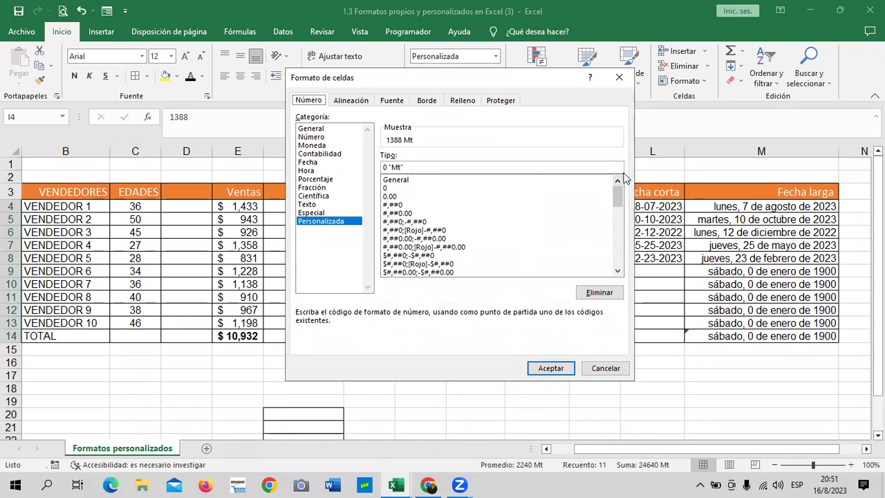
left_click(387, 189)
left_click(385, 196)
left_click_drag(618, 197, 619, 232)
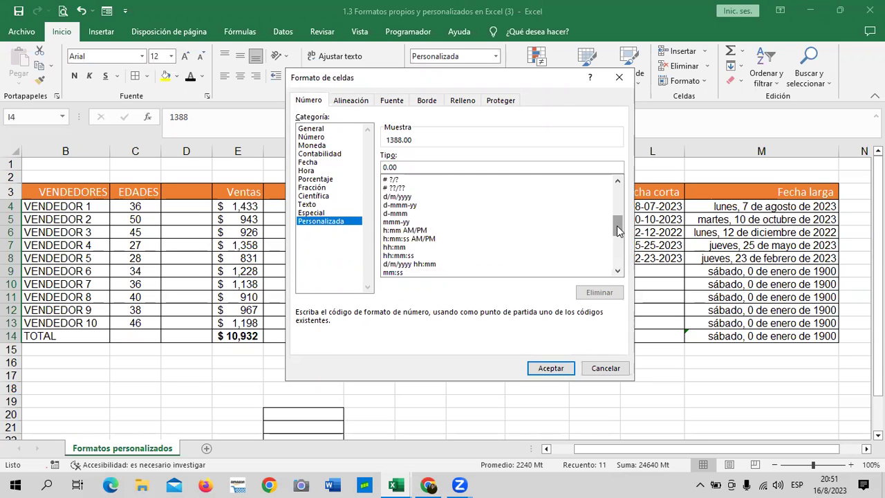
left_click_drag(618, 231, 621, 261)
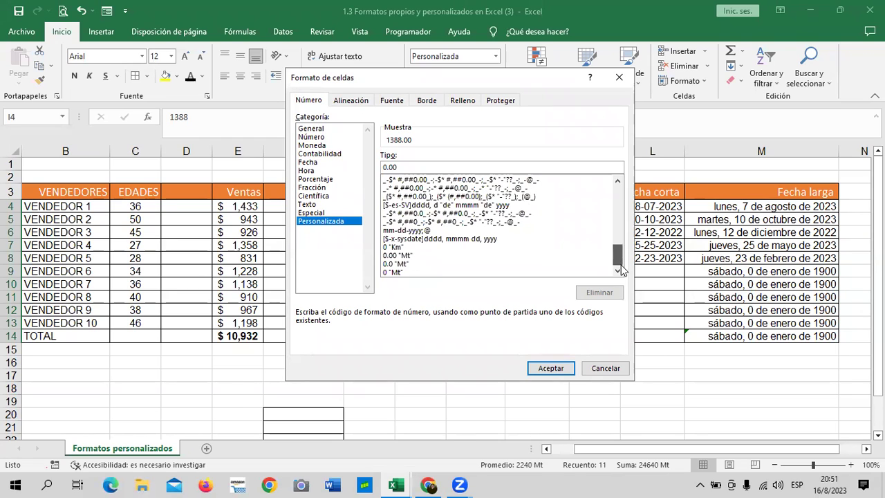
scroll(621, 264, "up", 3)
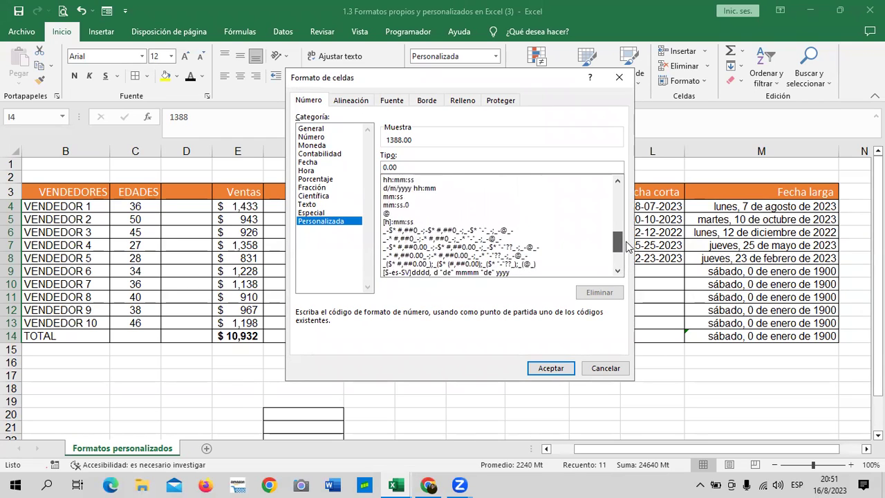
left_click_drag(628, 247, 632, 231)
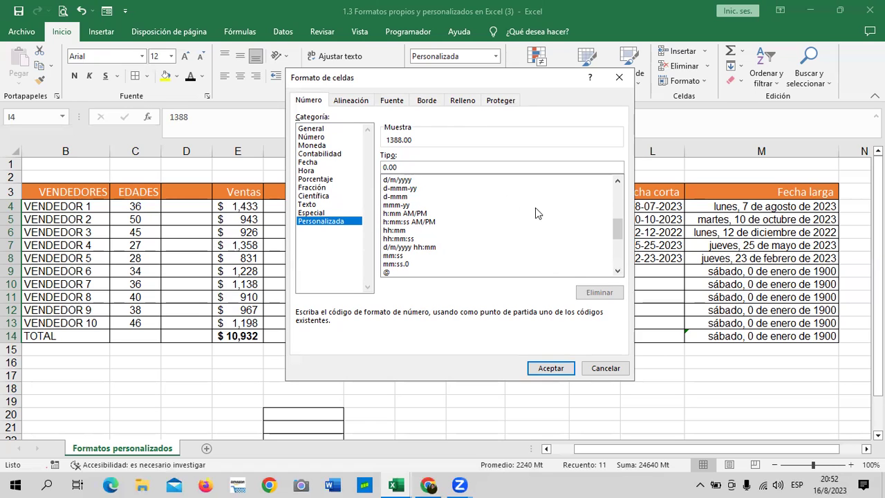
Preview the custom 0 "Mt", 0.00 "Mt" and 0 "Km" number formats in Personalizada.
left_click_drag(615, 228, 627, 266)
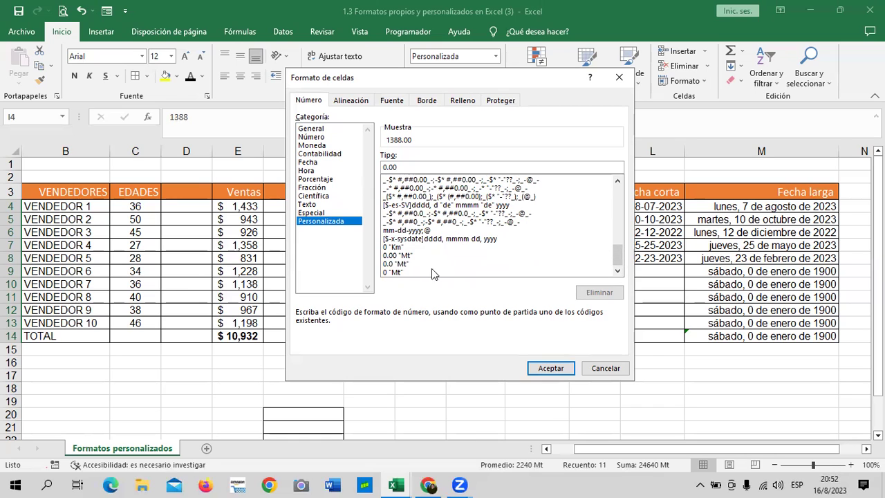
left_click(398, 273)
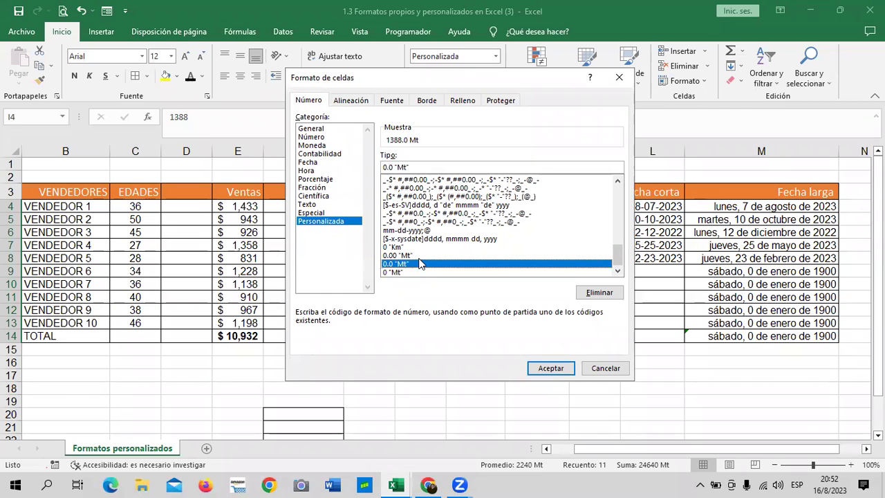
left_click(420, 256)
left_click(418, 249)
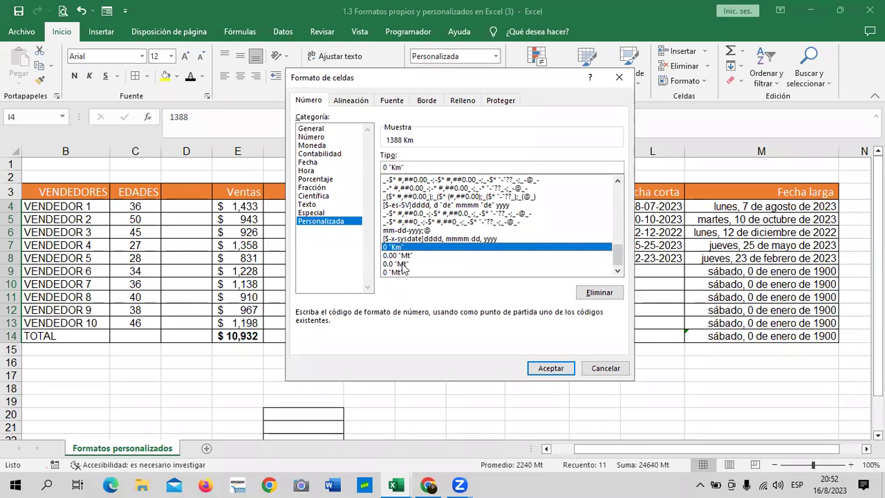
Cancel Format Cells without applying a format and add a new blank sheet, Hoja1.
left_click(598, 366)
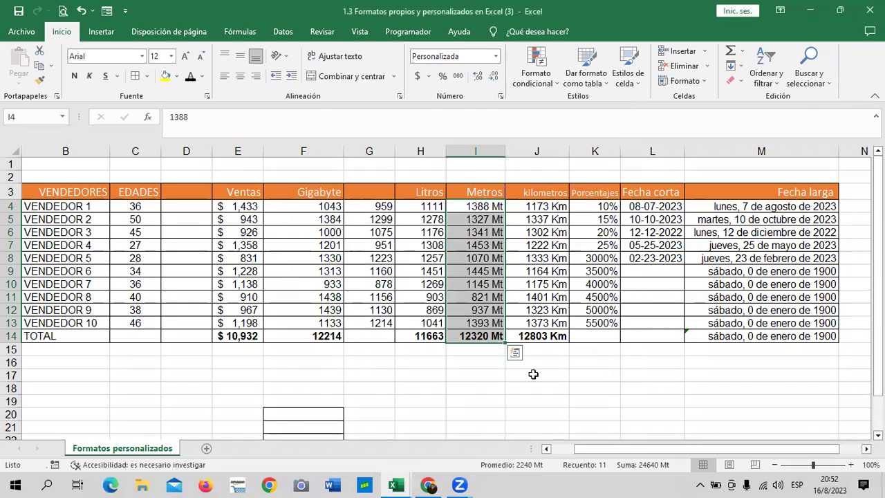
left_click(456, 372)
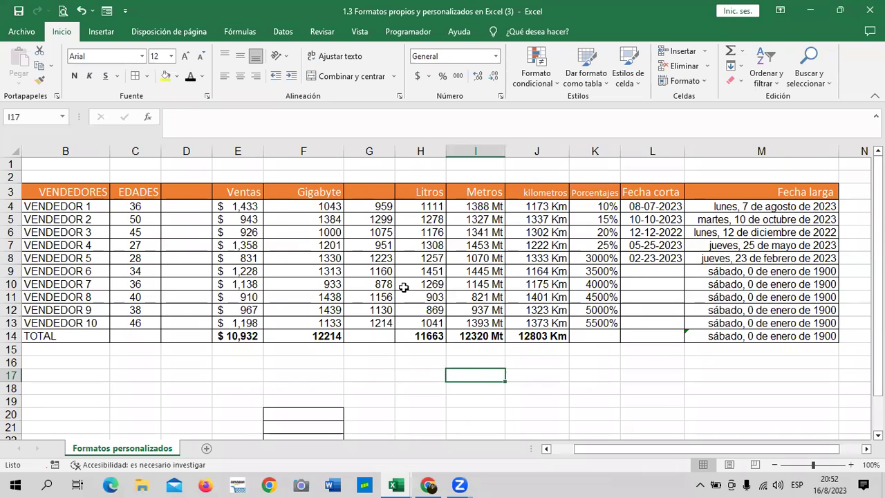
left_click(206, 448)
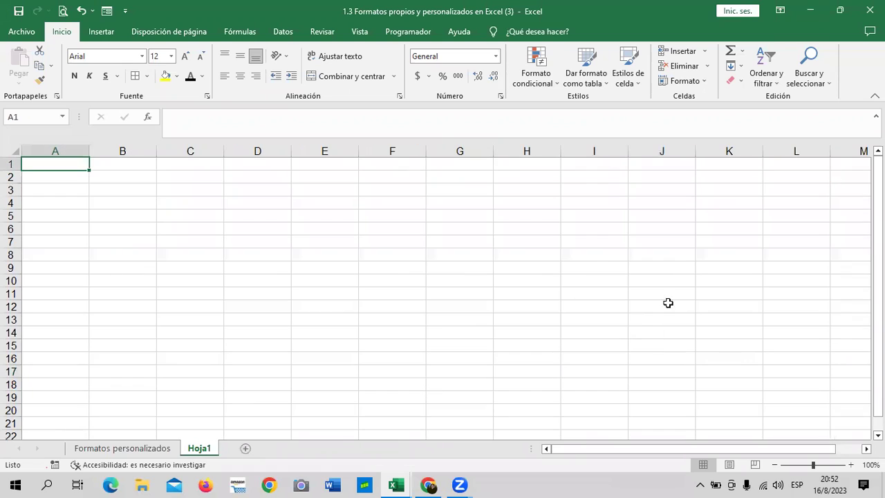
Enter the heading kilometros in cell D3 of Hoja1.
left_click(598, 253)
left_click(332, 186)
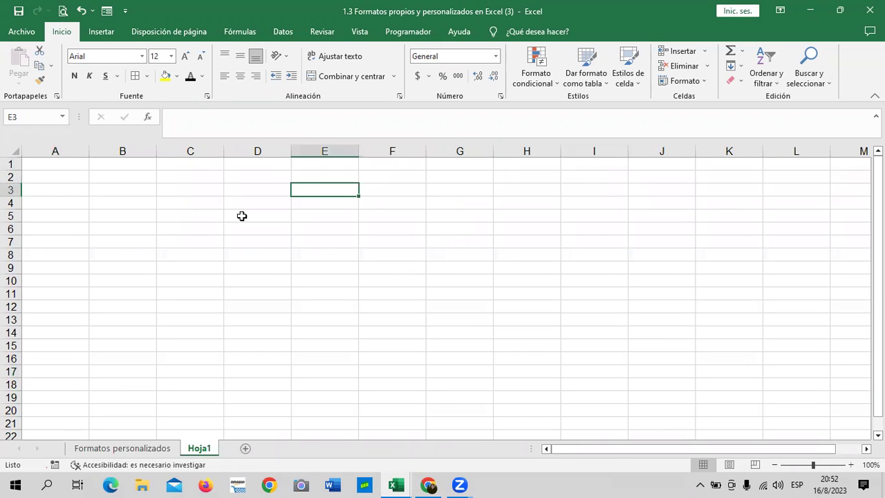
left_click(269, 189)
type("kilometro")
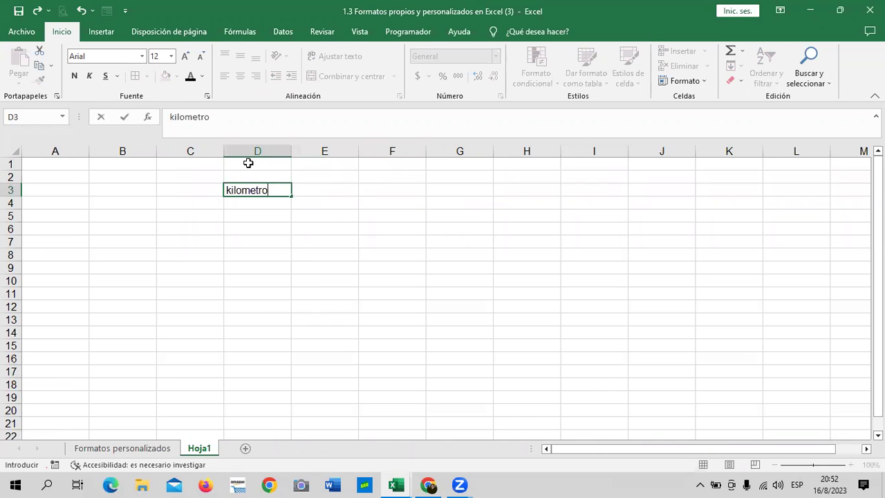
key("Return")
Apply the Cálculo cell style to D4:D16 and reselect that range.
left_click(387, 253)
left_click_drag(268, 203, 270, 356)
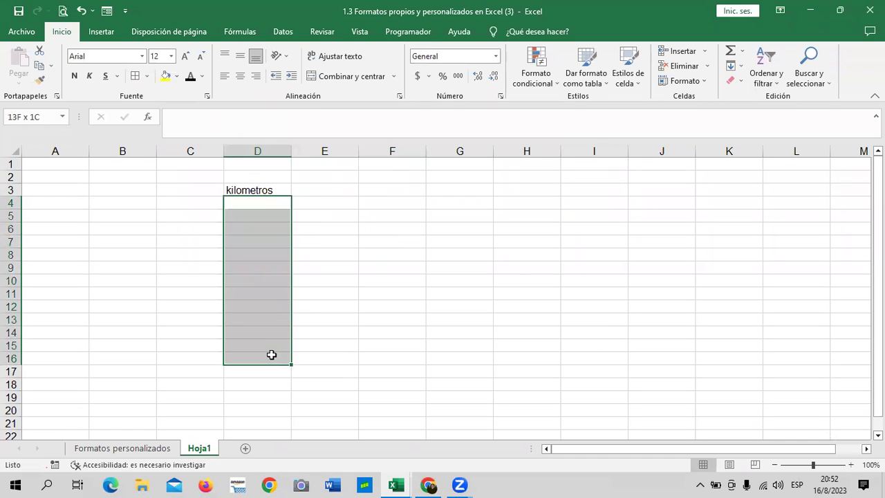
left_click(631, 77)
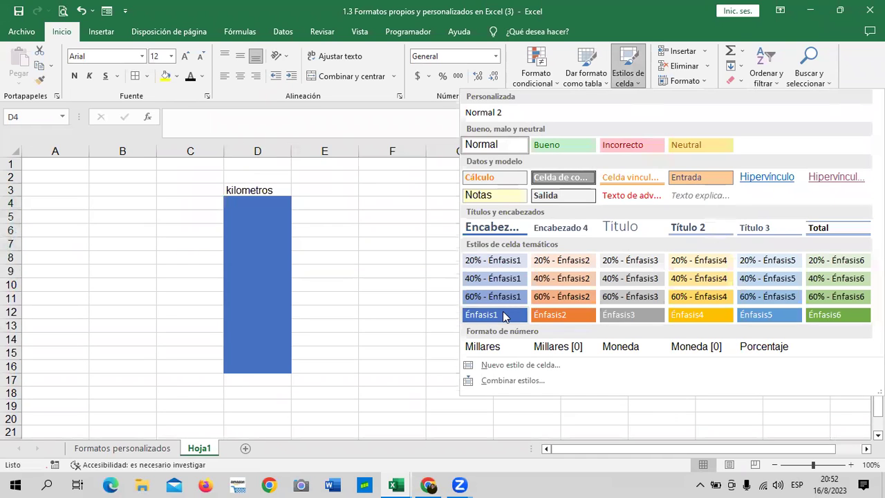
left_click(495, 183)
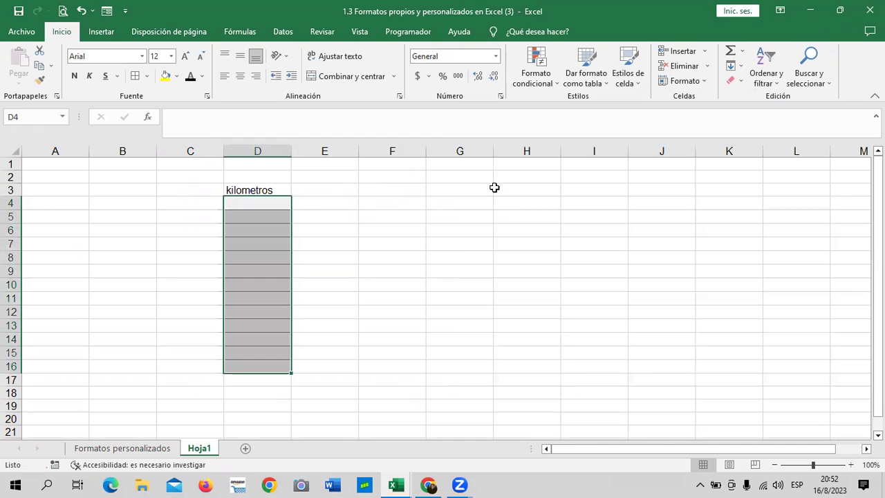
left_click(430, 247)
left_click_drag(273, 200, 284, 367)
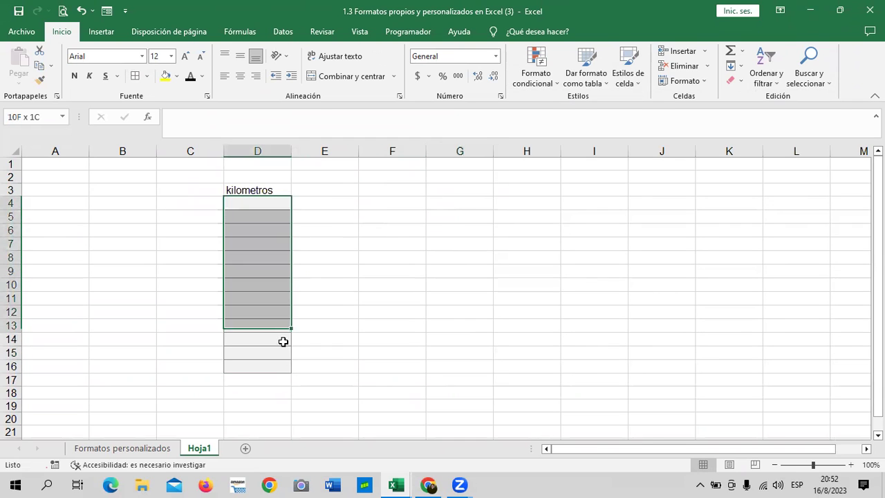
Apply the custom 0 "Km" number format to D4:D16.
left_click(500, 96)
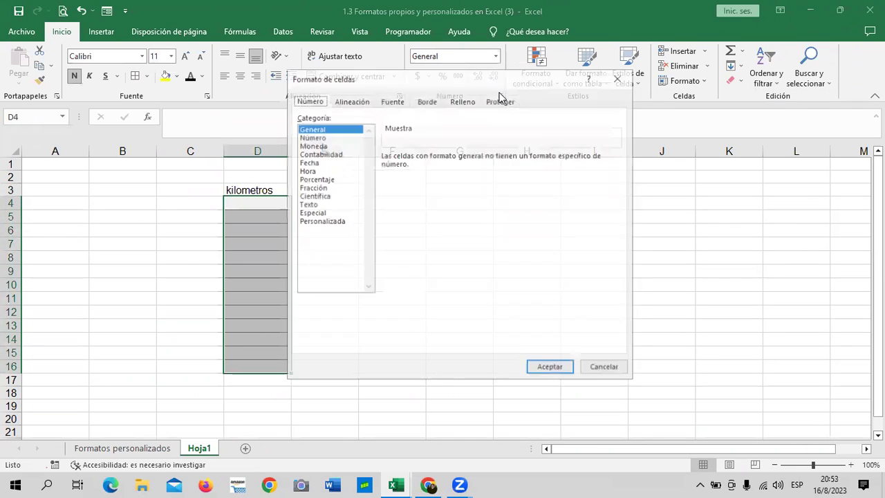
left_click(340, 222)
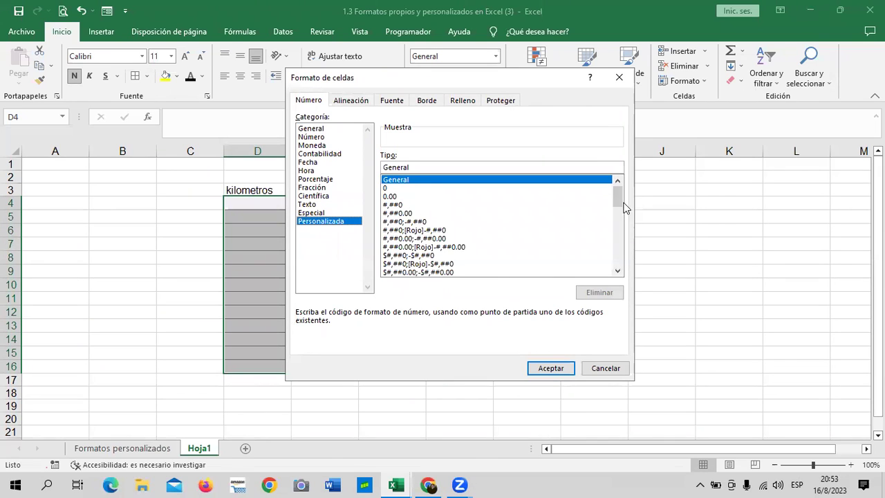
left_click_drag(618, 191, 618, 271)
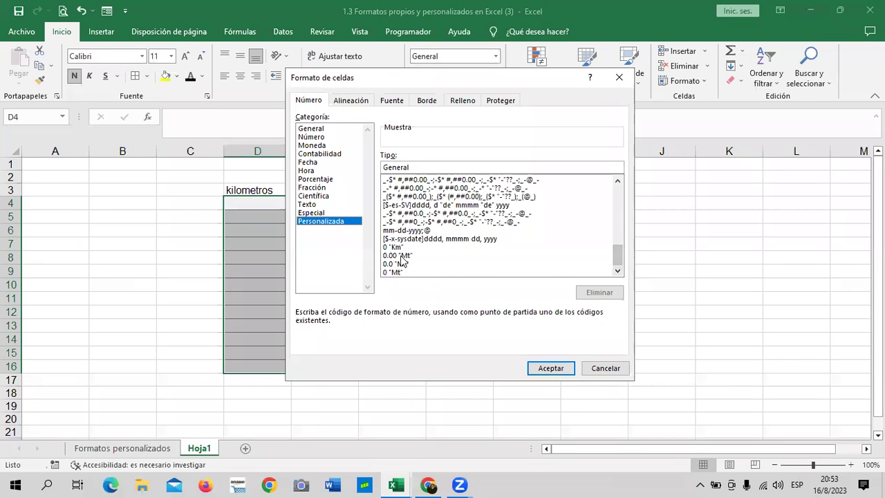
left_click(392, 248)
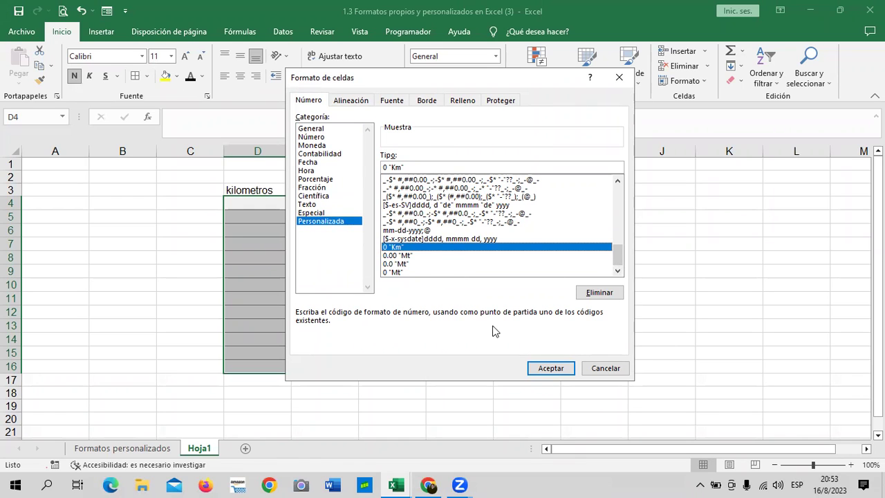
left_click(553, 368)
left_click(593, 273)
Enter the first distance in D4 and check its stored value.
left_click(267, 203)
type("30")
key("Return")
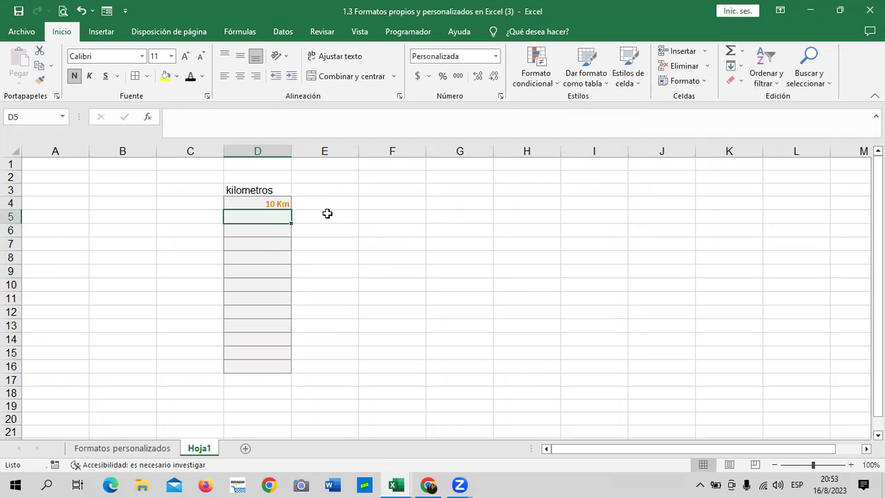
left_click(276, 204)
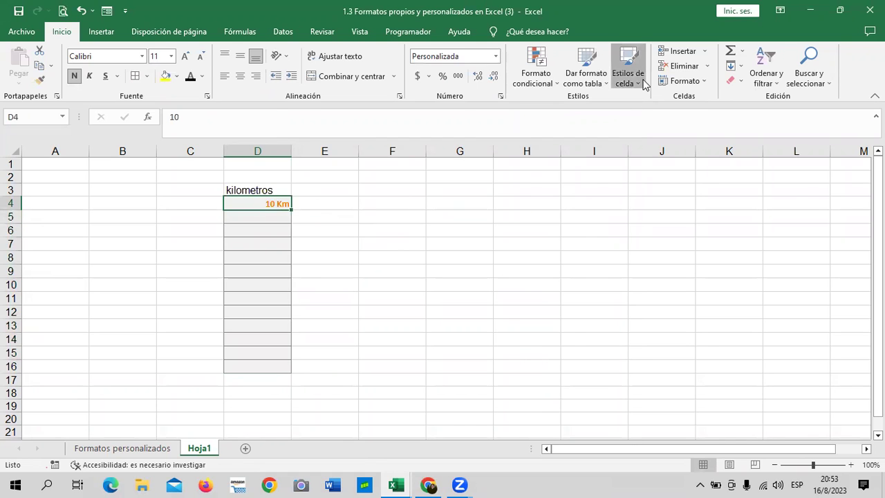
Enter distances 25, 35, 45, 60, 70, 85, 985, 23, 10, 15, 50 and 20 in D5:D16.
left_click(627, 78)
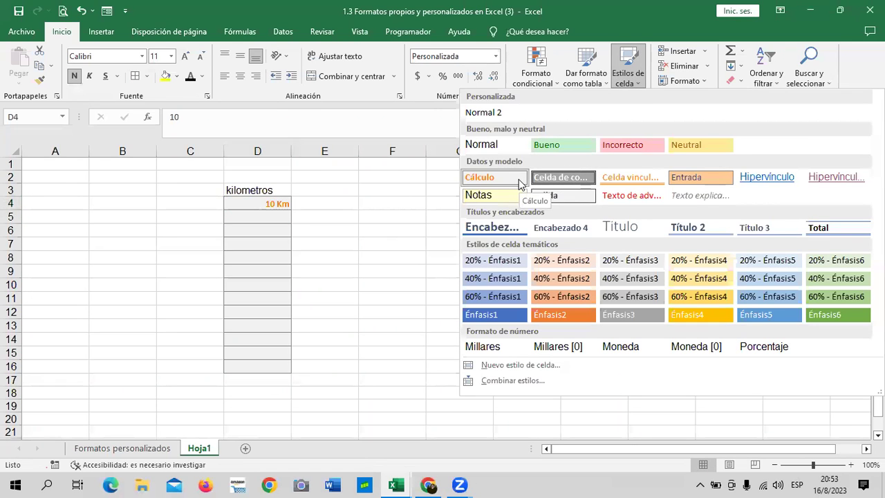
left_click(246, 216)
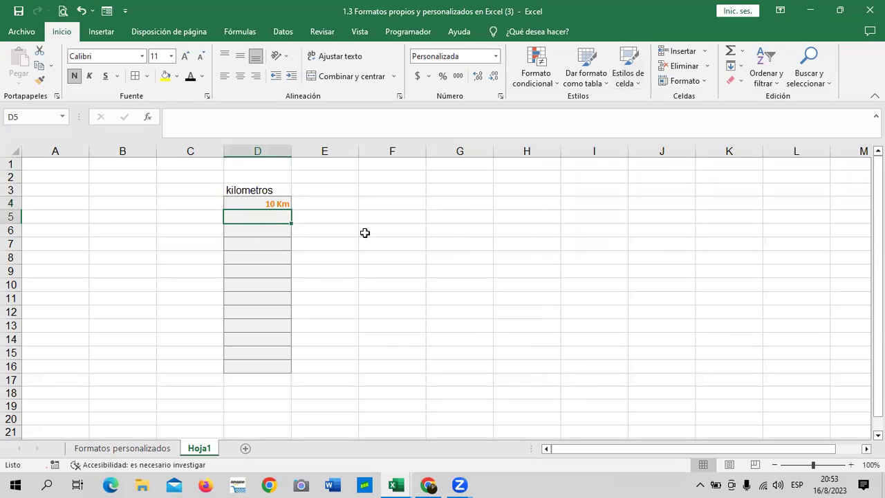
type("25")
key("Return")
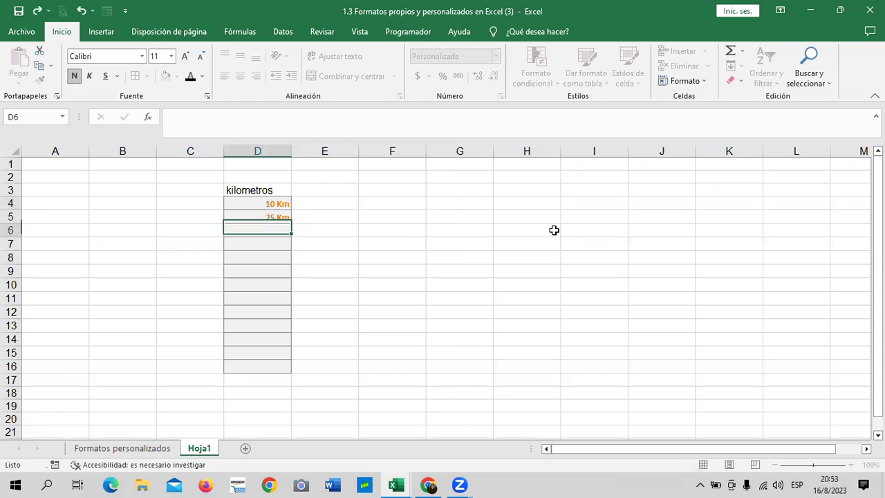
type("35")
key("Return")
type("45")
key("Return")
type("60")
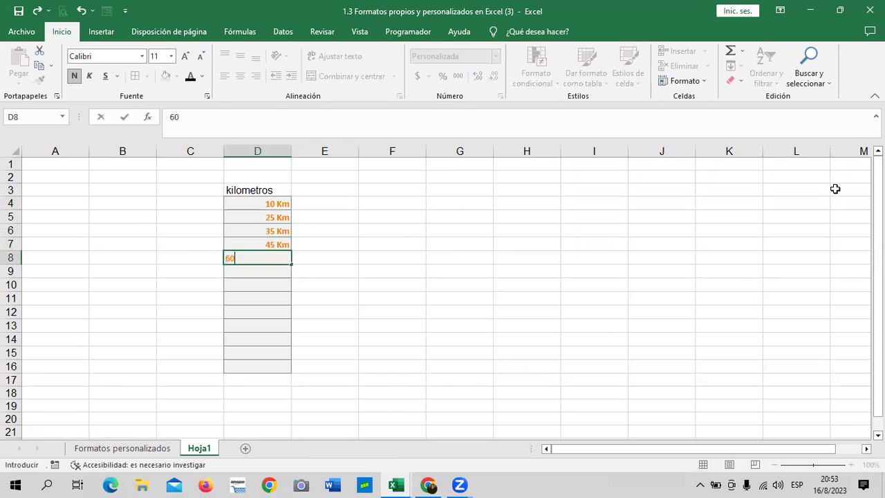
key("Return")
type("70")
key("Return")
type("85")
key("Return")
type("9")
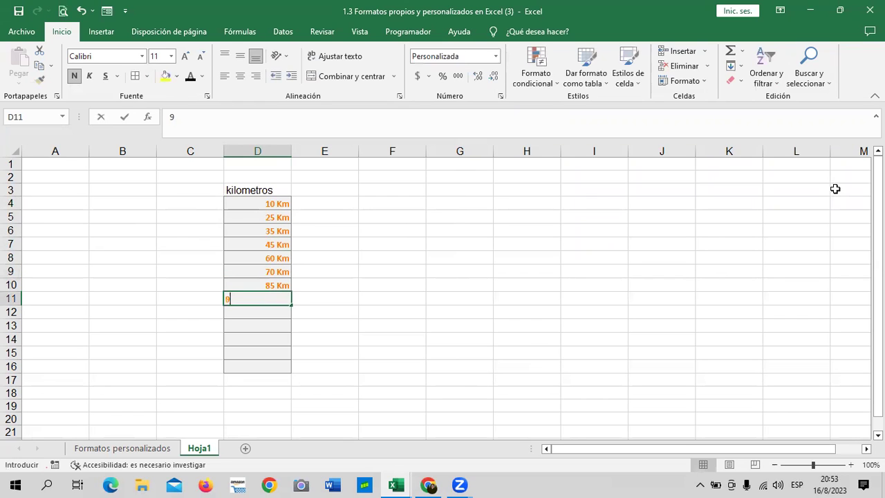
type("85")
key("Return")
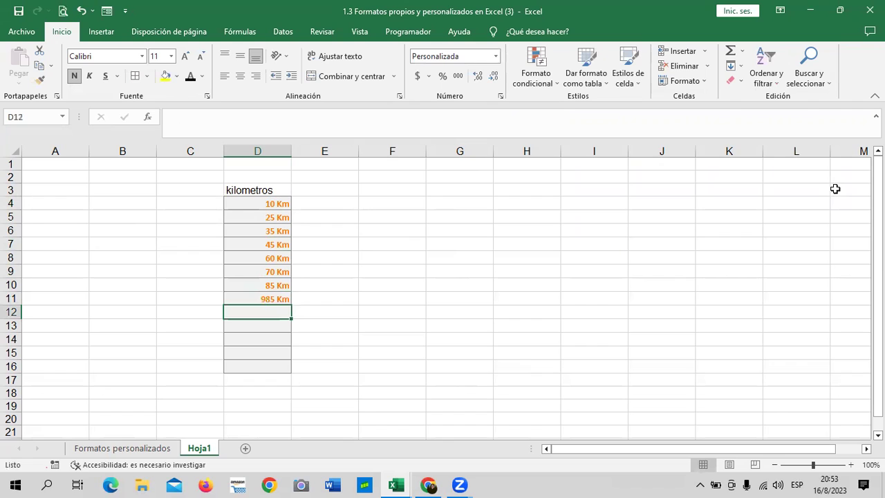
type("2")
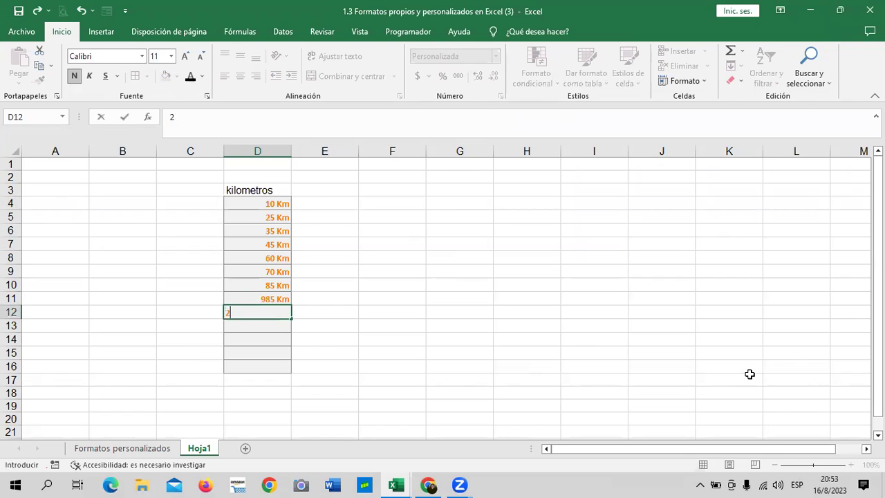
type("3")
key("Return")
type("10")
key("Return")
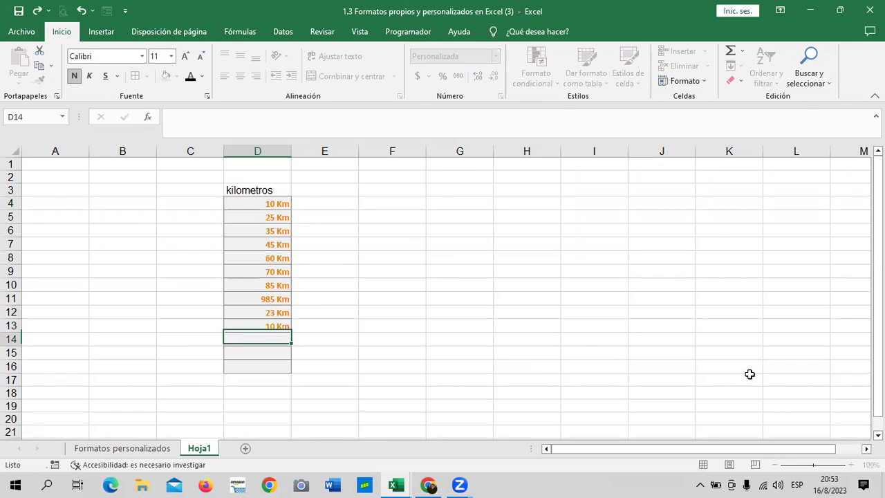
type("15")
key("Return")
type("50")
key("Return")
type("2")
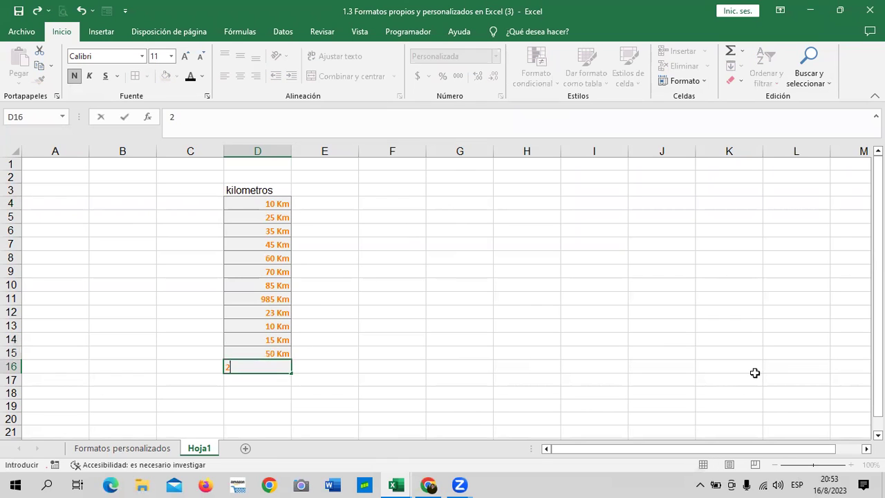
type("0")
key("Return")
Enter 30, 64, 80, 70 and 90 in D17:D21.
type("3")
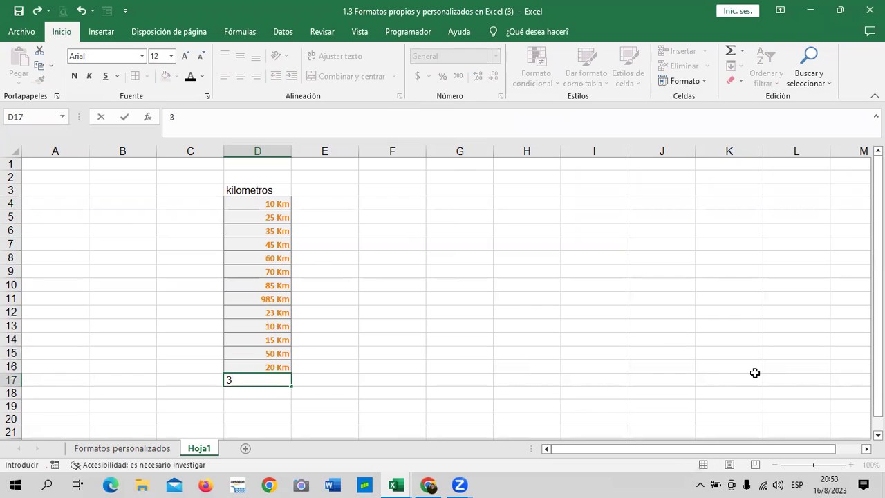
type("0")
key("Return")
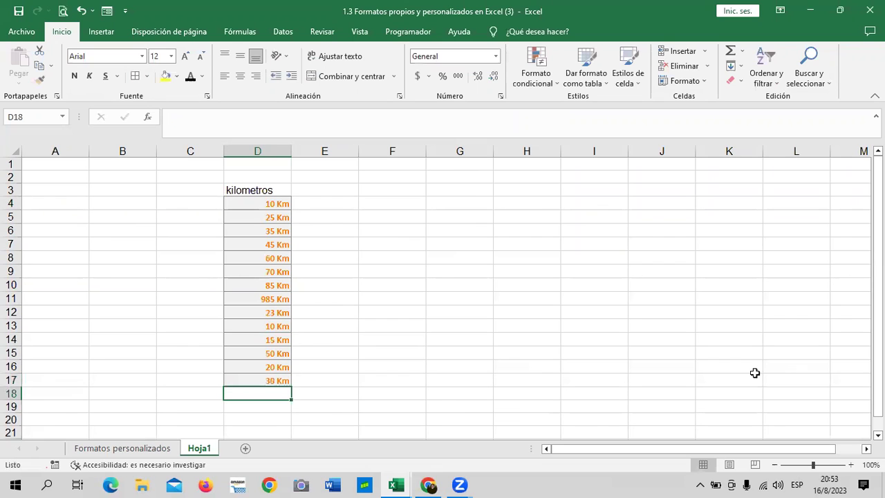
type("64 Km")
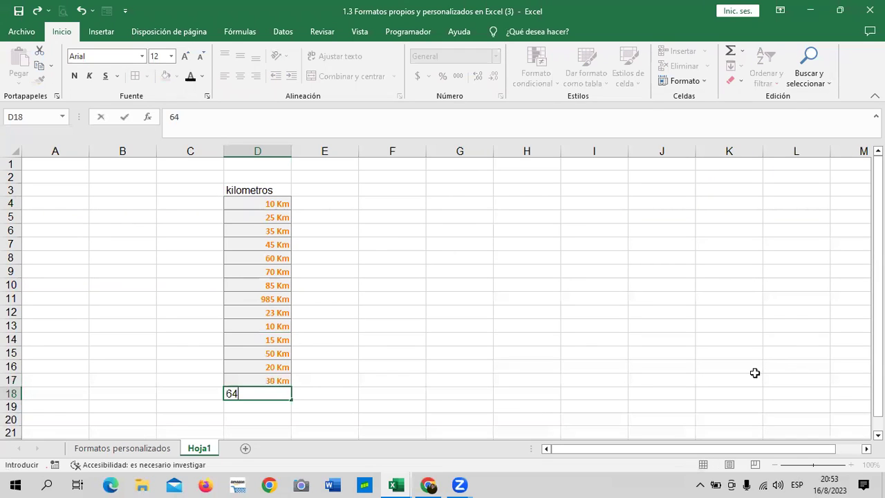
key("Return")
type("80")
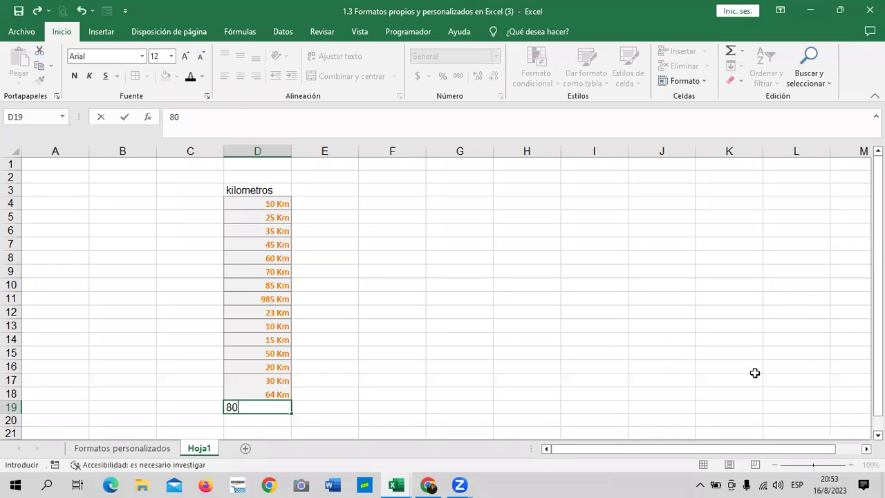
key("Return")
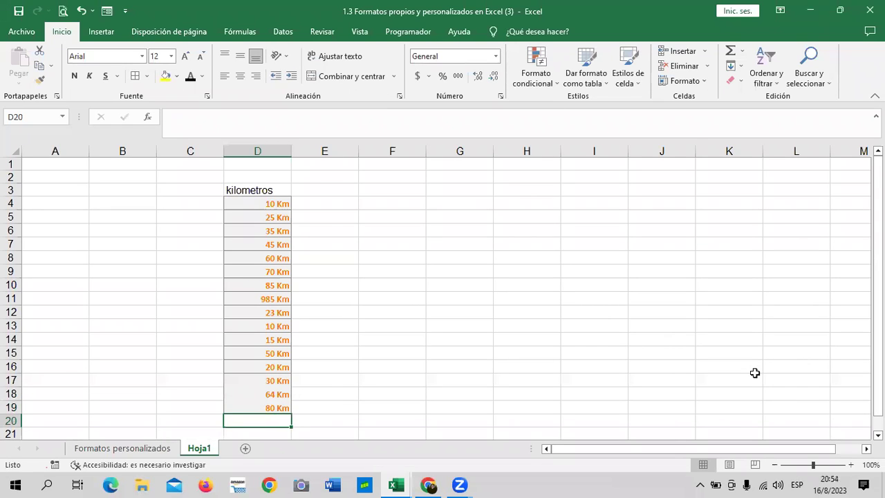
type("70")
key("Return")
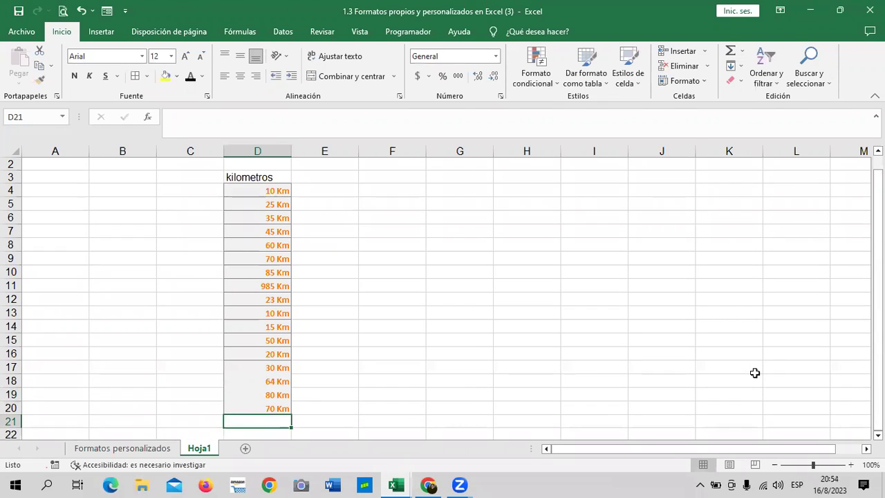
type("90")
key("Return")
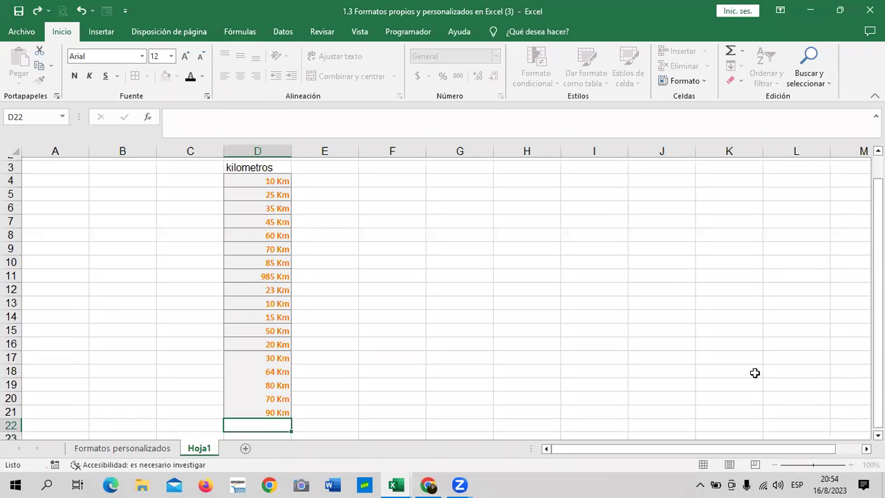
Check the stored values in D21, D17 and D4.
scroll(610, 320, "down", 2)
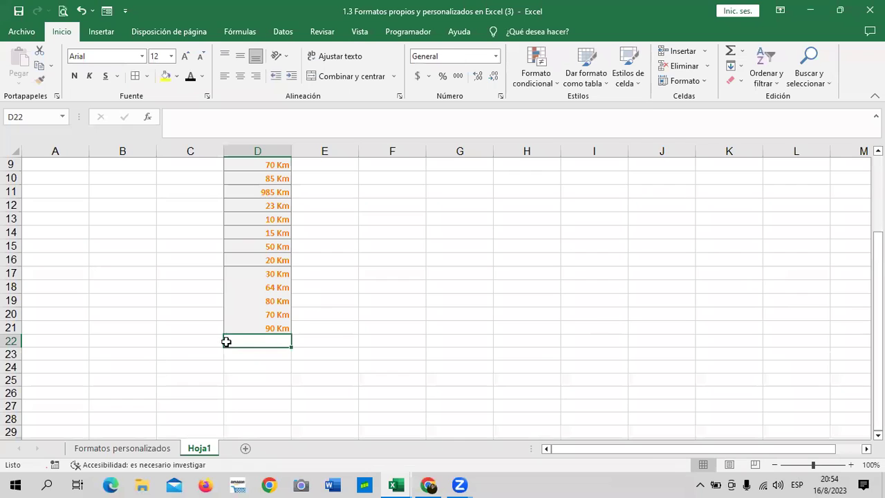
left_click(264, 323)
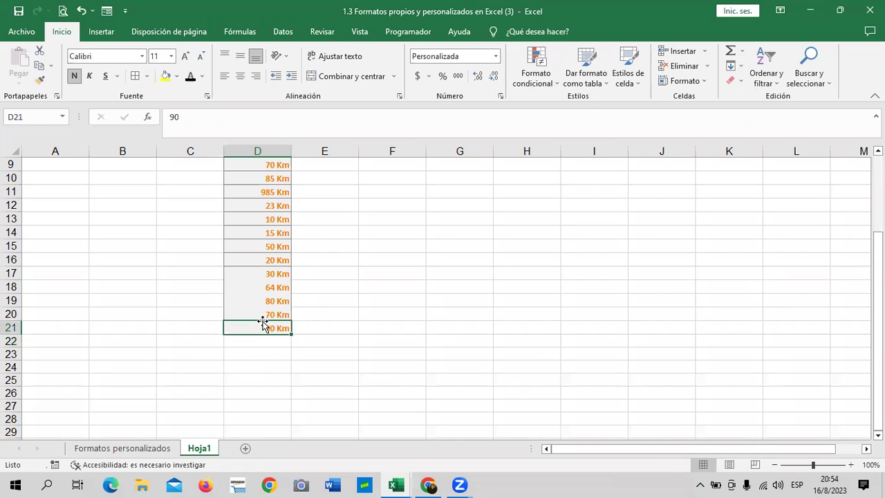
left_click(276, 277)
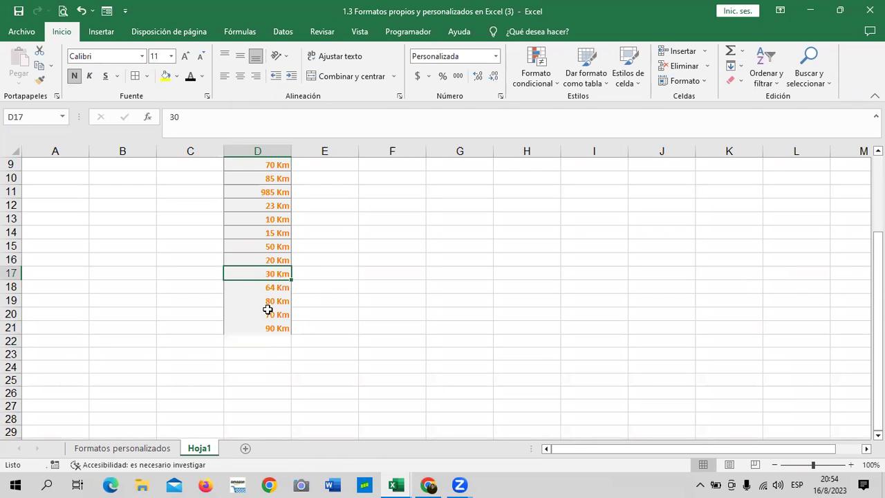
scroll(313, 325, "down", 2)
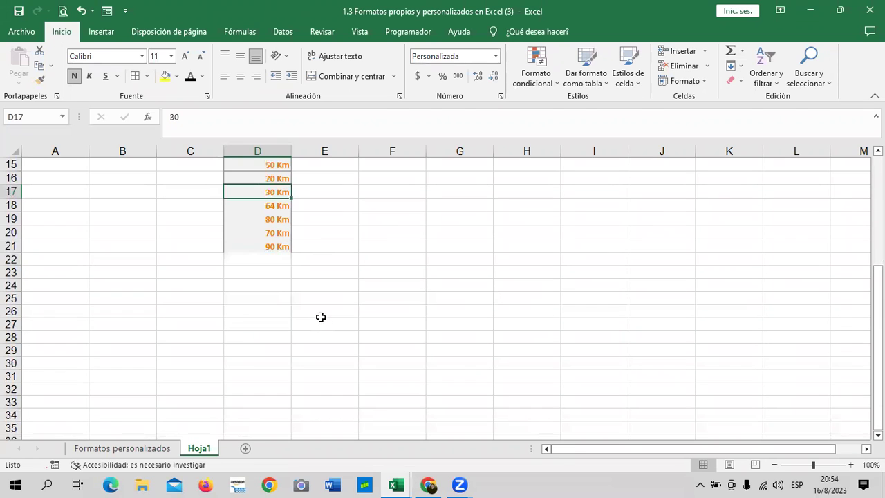
scroll(310, 332, "up", 1)
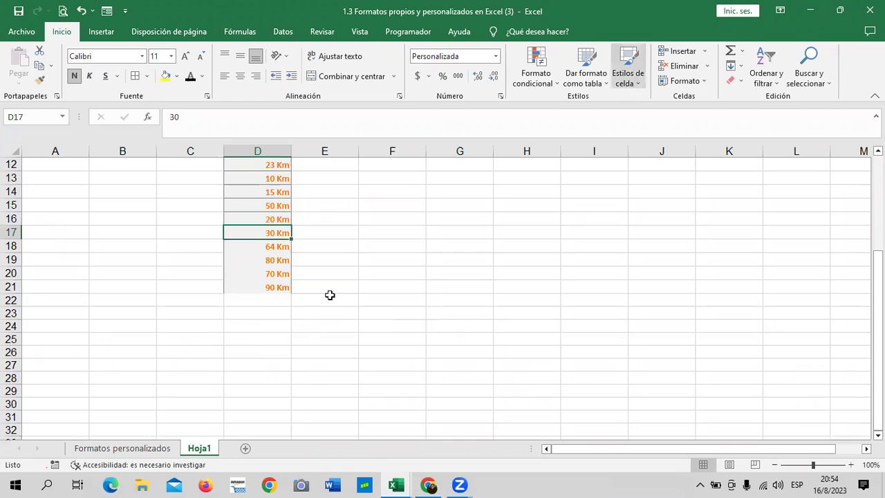
scroll(329, 297, "up", 1)
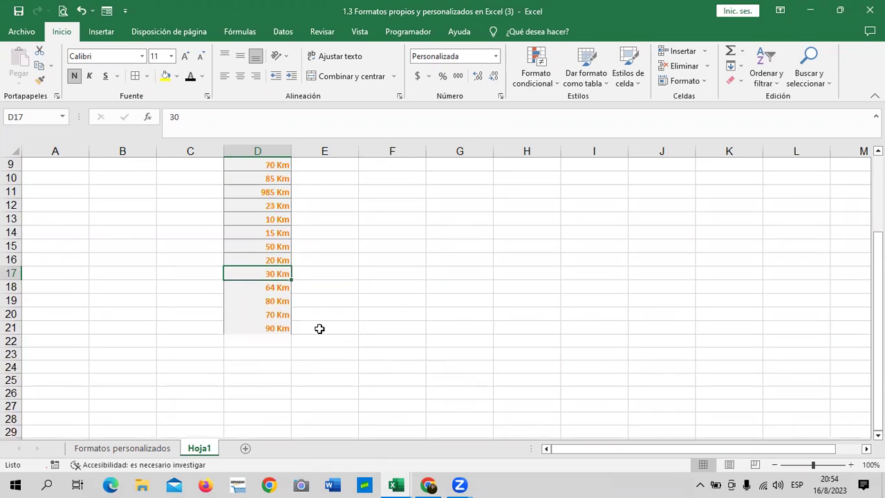
scroll(294, 296, "up", 1)
scroll(274, 310, "up", 1)
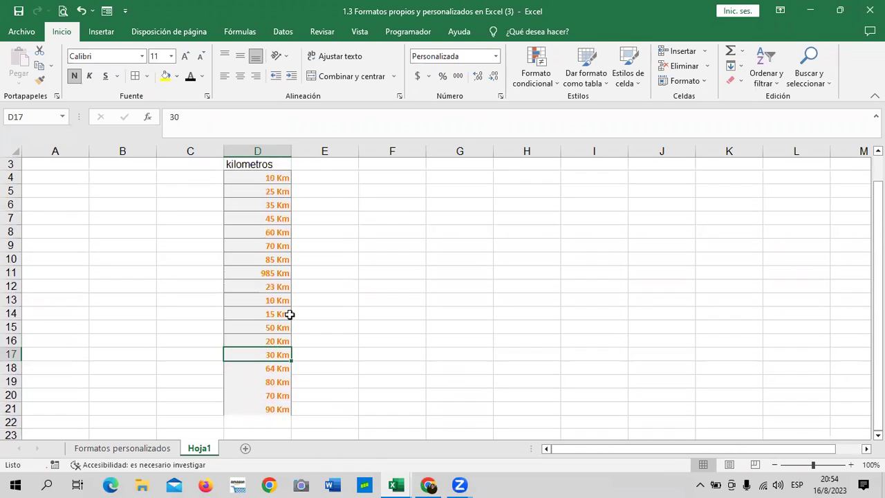
left_click(261, 177)
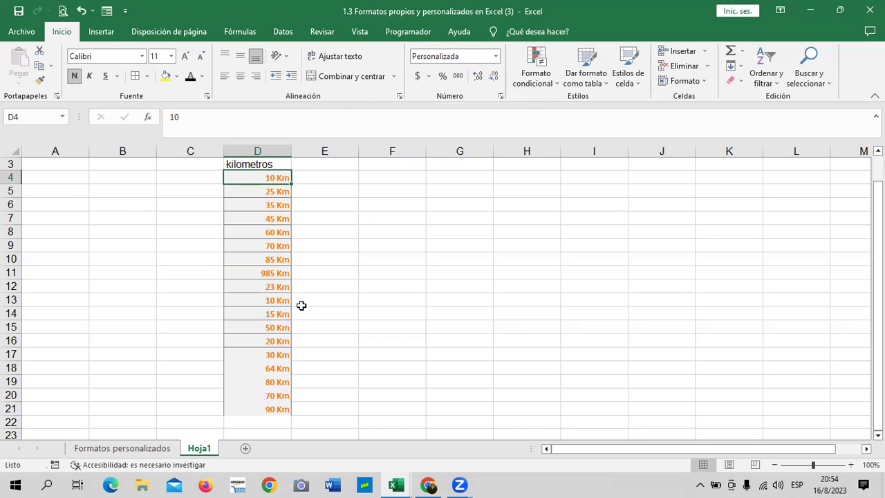
On Formatos personalizados, apply the custom 0.00 "Mt" format to H4:H14.
left_click(126, 451)
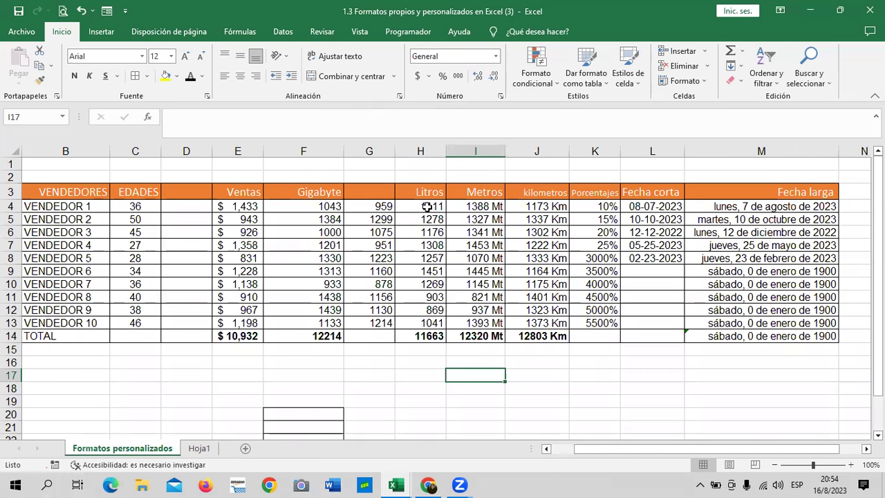
left_click_drag(425, 207, 430, 334)
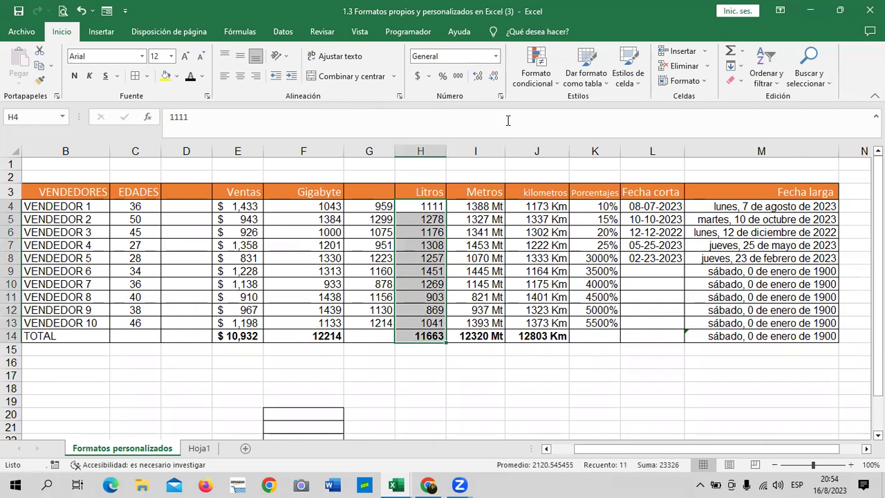
left_click(501, 98)
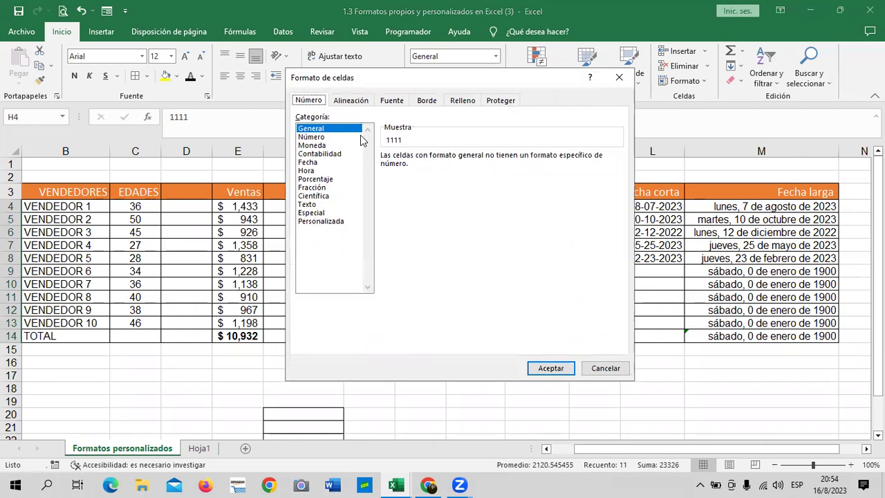
key("End")
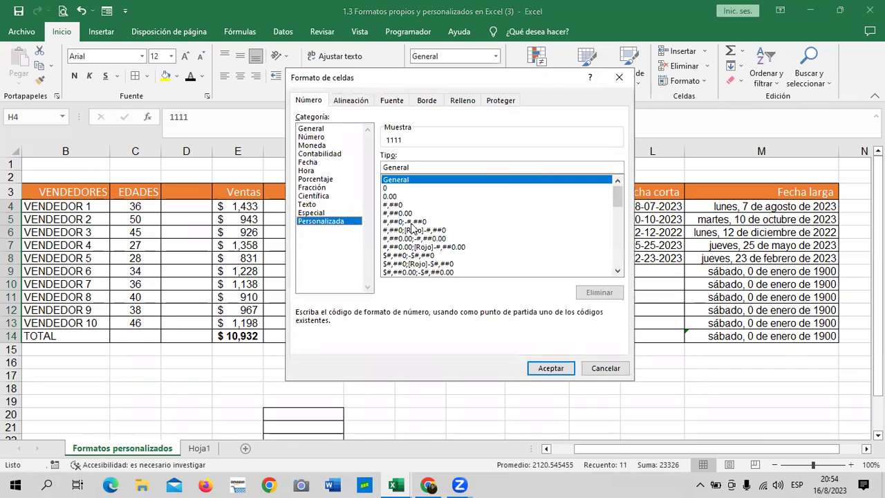
left_click_drag(618, 185, 618, 266)
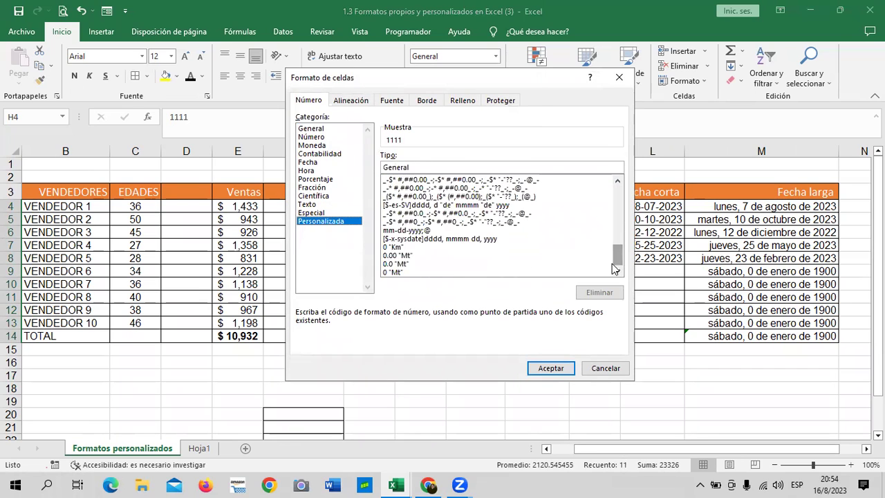
left_click(400, 256)
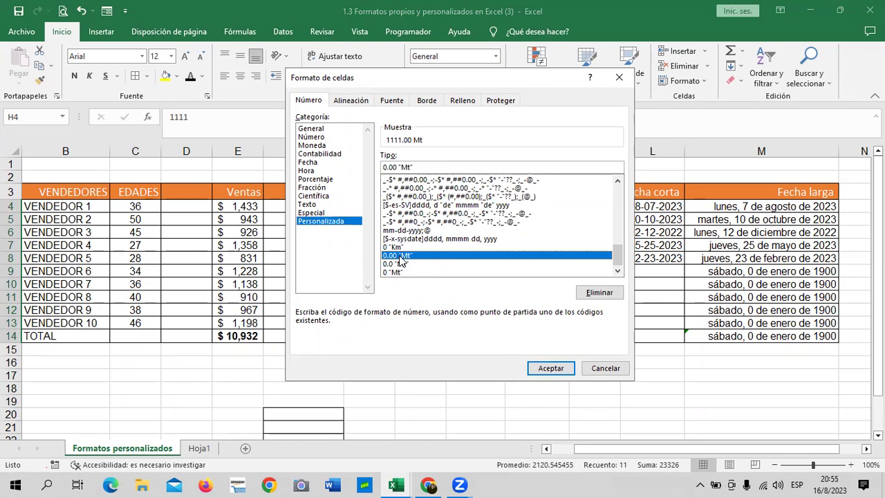
left_click(562, 368)
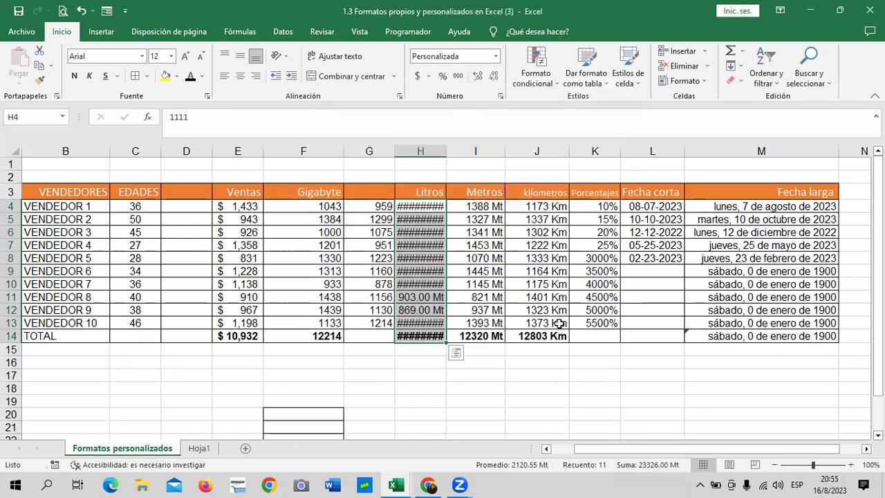
Adjust column H's width and reduce H4:H14 to whole numbers.
left_click_drag(446, 151, 484, 152)
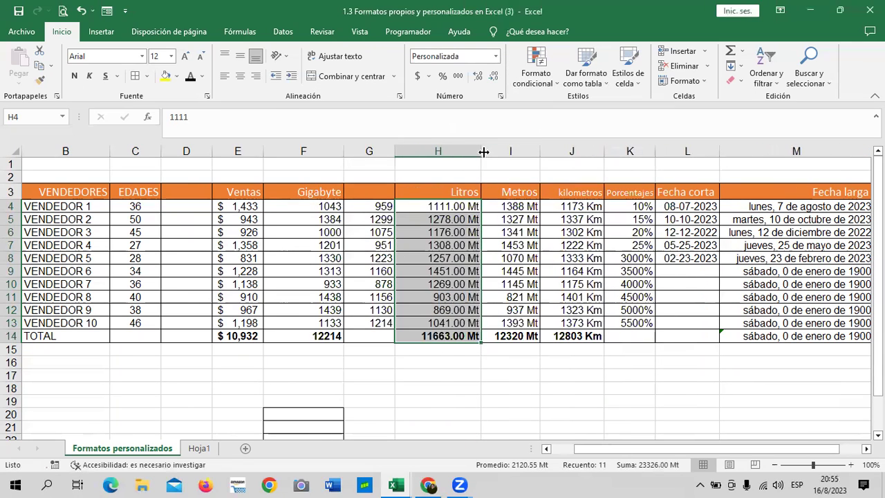
left_click_drag(484, 152, 462, 152)
left_click_drag(438, 208, 438, 220)
left_click_drag(436, 279, 436, 336)
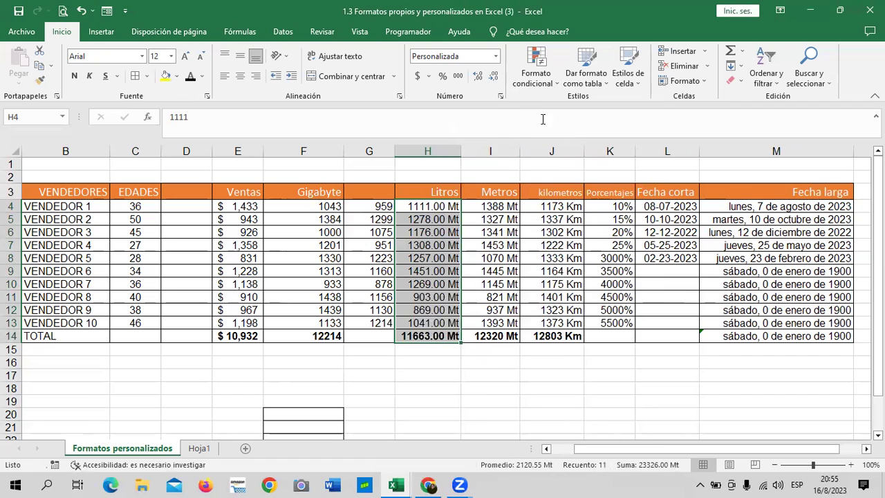
left_click(498, 80)
left_click(497, 79)
left_click(531, 385)
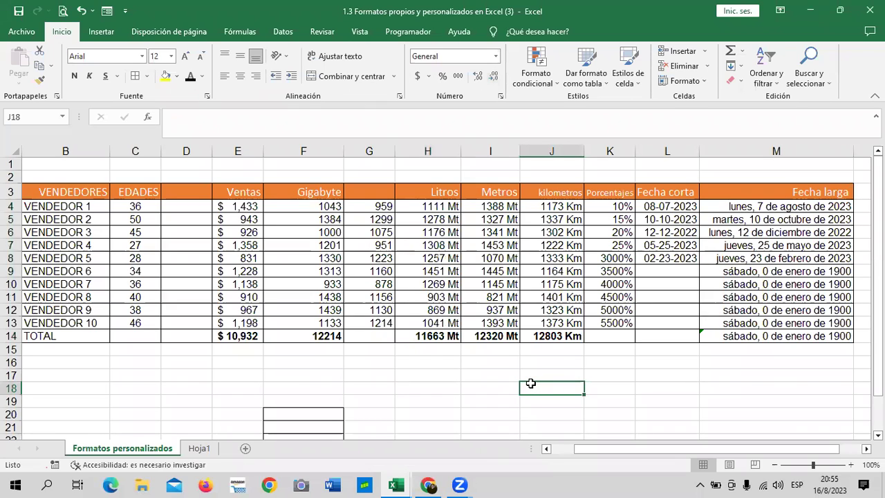
Rename the H3 heading from Litros to Metros.
left_click(432, 193)
type("metros")
key("BackSpace")
key("BackSpace")
key("BackSpace")
key("BackSpace")
key("BackSpace")
key("BackSpace")
type("Metros")
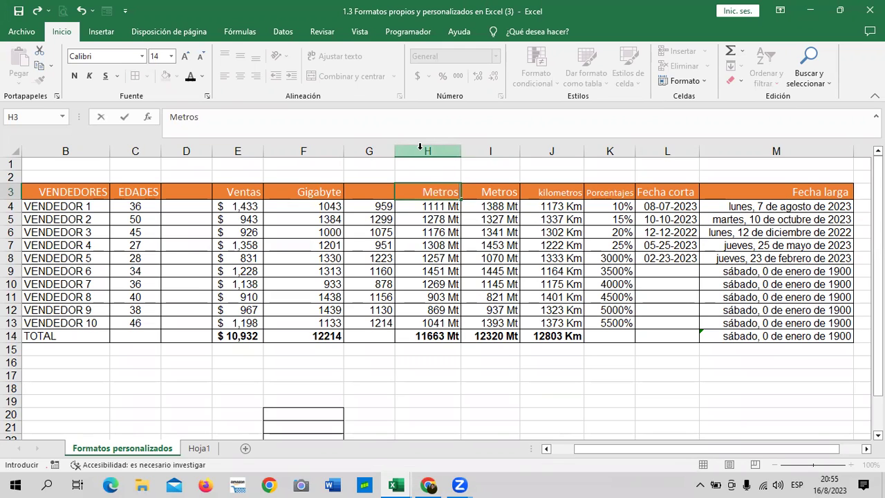
key("Return")
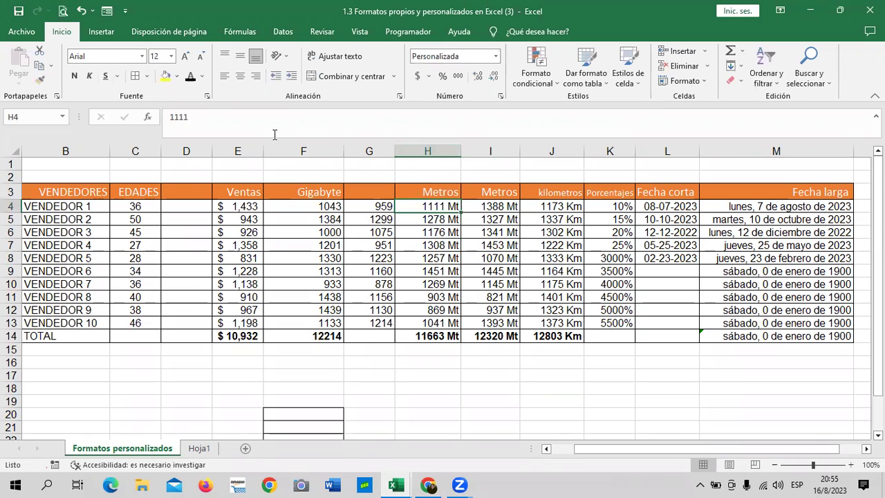
Give the ages in C4:C13 the custom number format 0 "años".
left_click(138, 191)
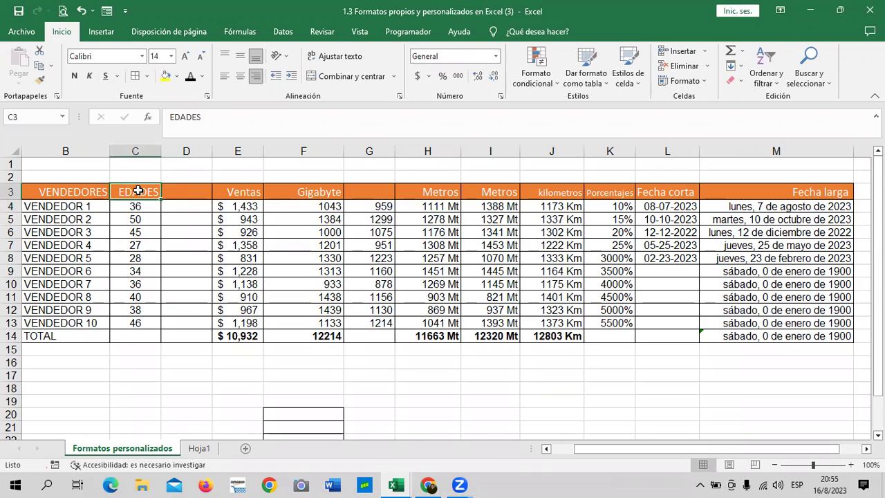
left_click(127, 324)
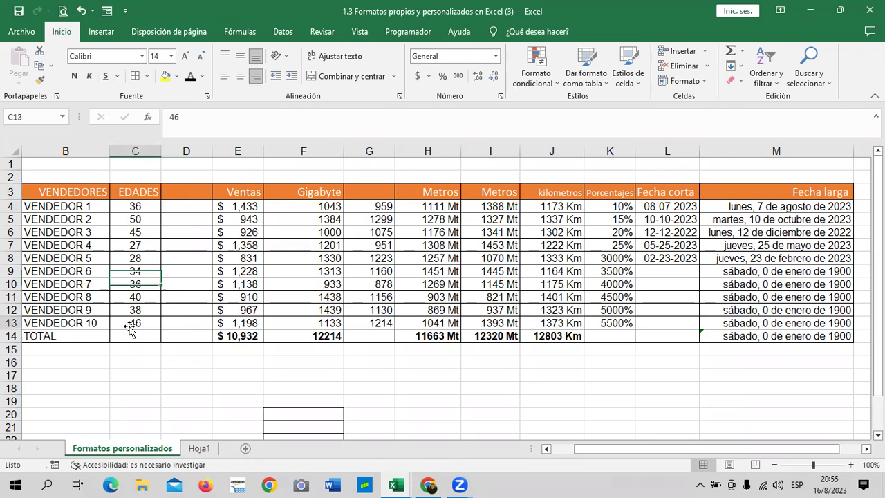
left_click_drag(144, 200, 148, 336)
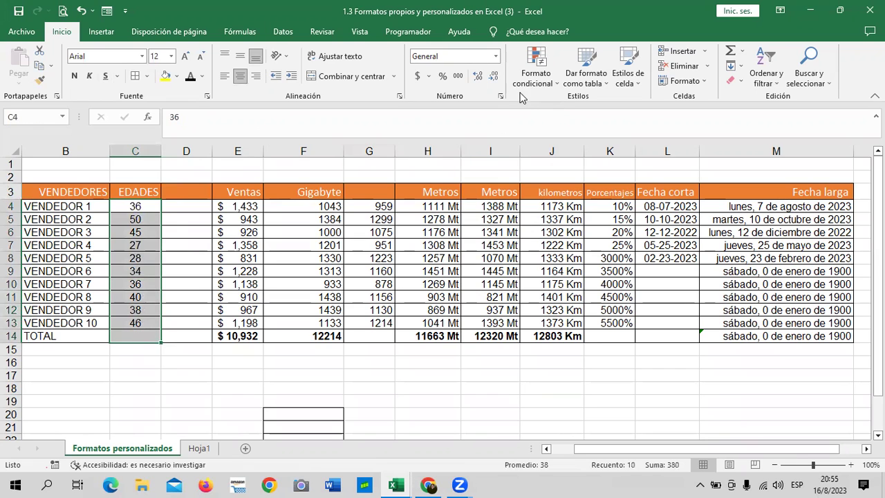
left_click(502, 96)
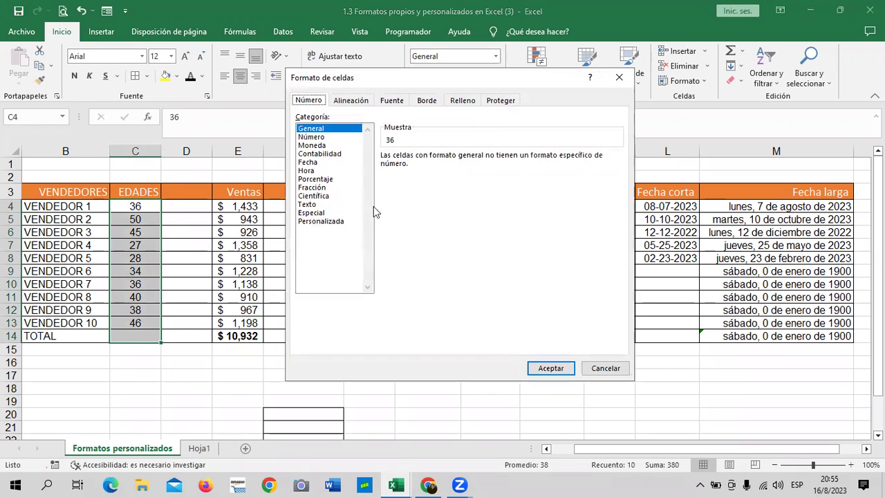
left_click(341, 221)
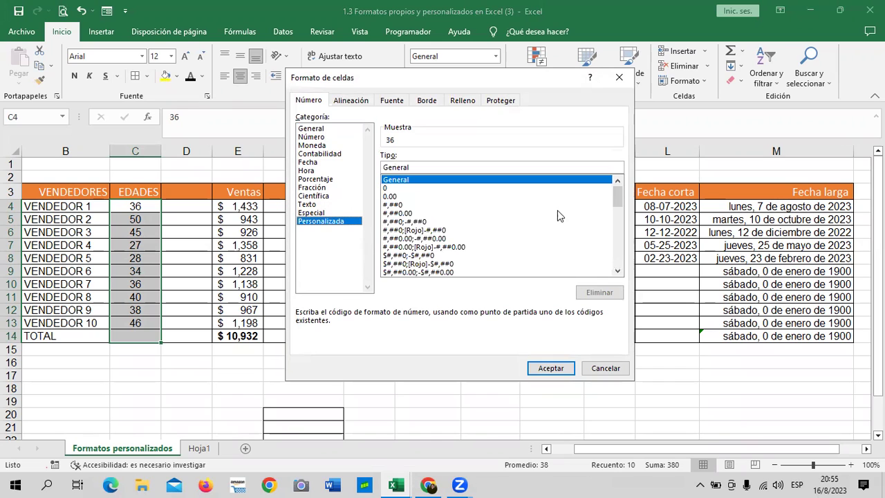
mouse_move(618, 191)
left_mouse_down()
mouse_move(621, 260)
mouse_move(618, 188)
left_mouse_up()
left_click(386, 188)
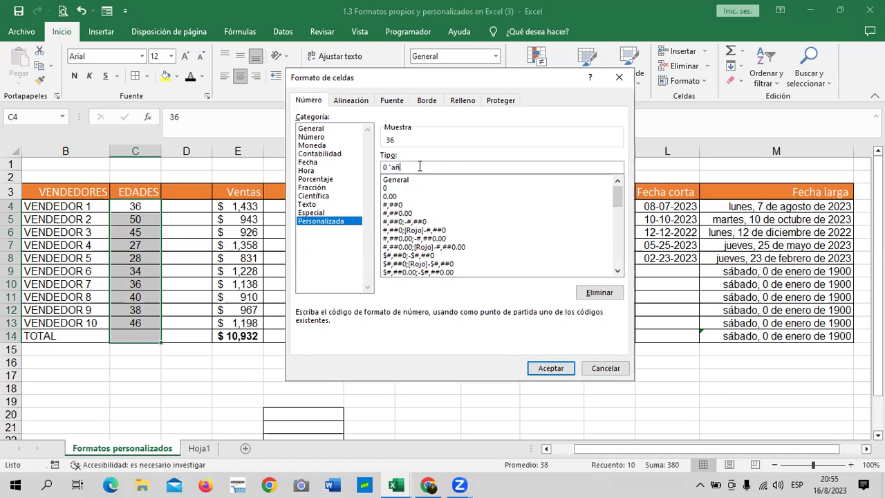
type("\"")
left_click(571, 369)
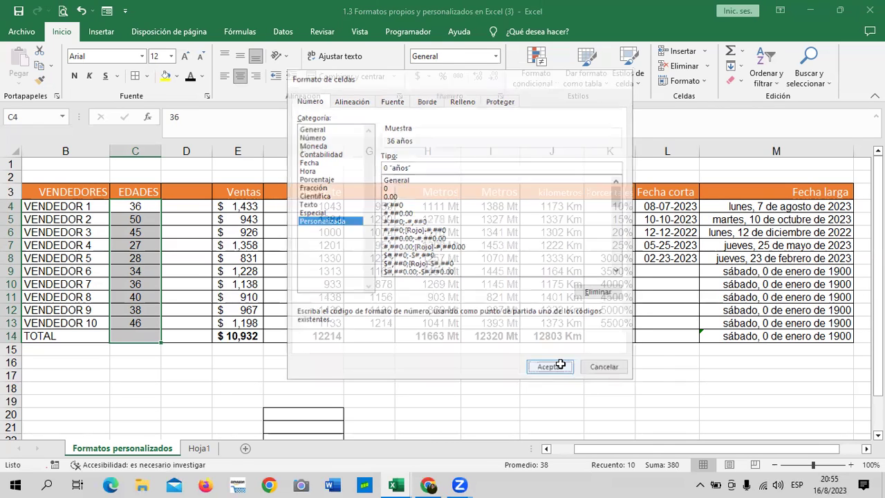
left_click(558, 374)
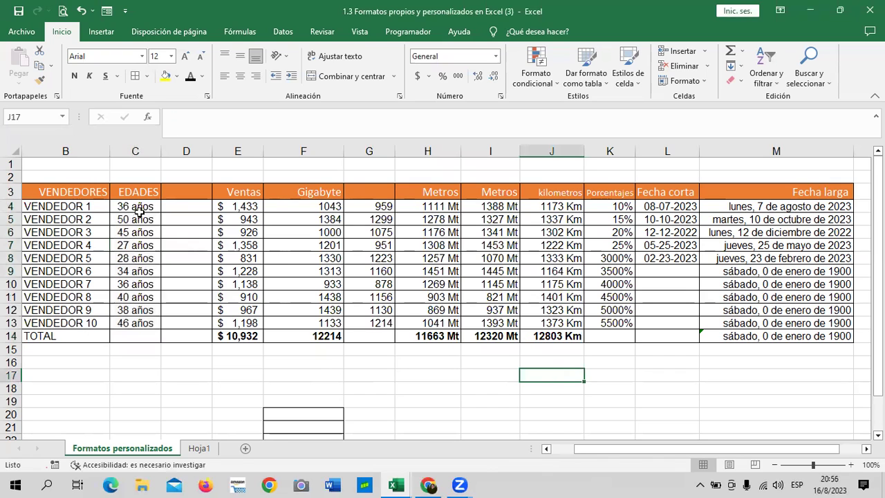
AutoSum the ages into C14, showing a total of 380 años.
left_click_drag(141, 207, 137, 332)
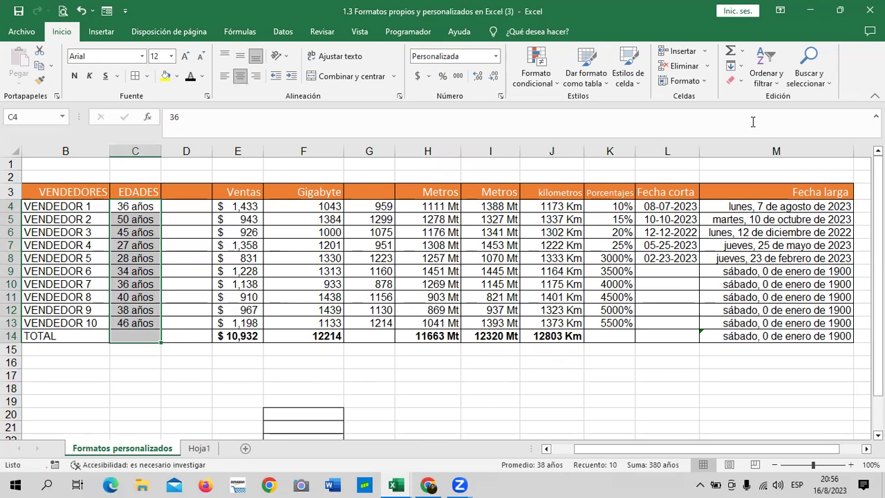
left_click(731, 53)
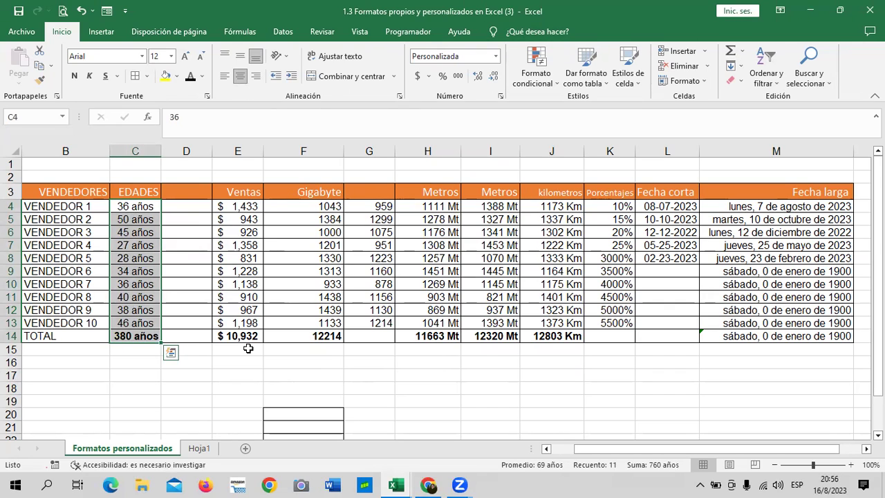
left_click(436, 380)
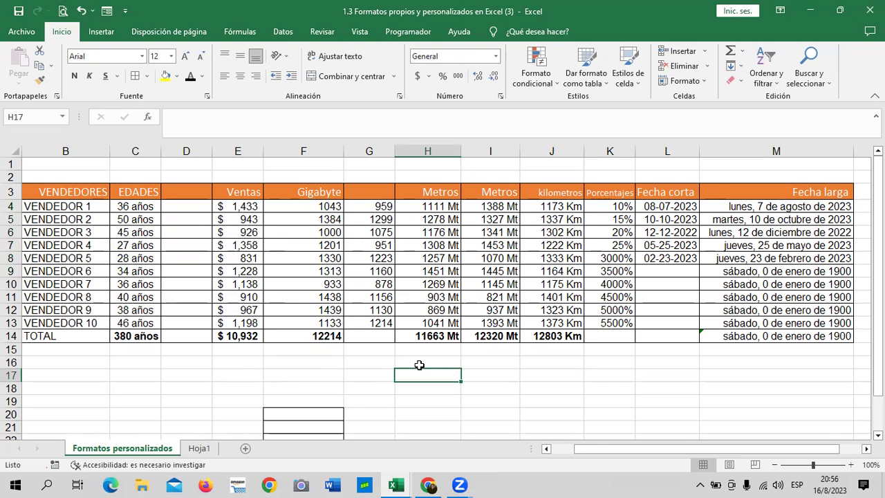
Open Format Cells for J17 and browse its Alineación, Fuente, Bordes, Relleno and Proteger tabs.
left_click(524, 373)
scroll(524, 373, "down", 2)
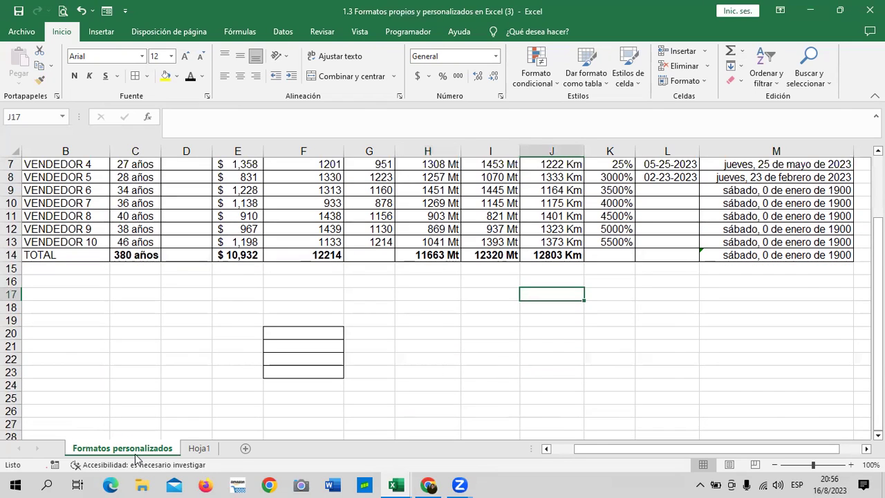
scroll(299, 407, "up", 2)
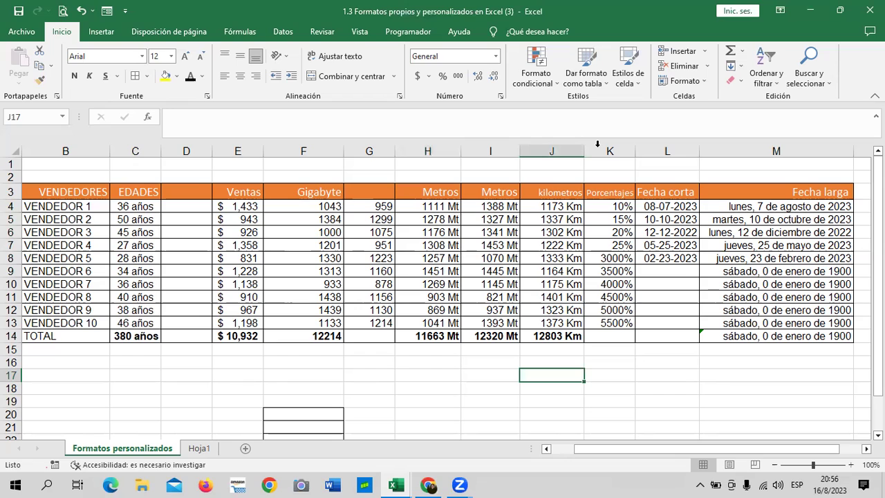
left_click(500, 98)
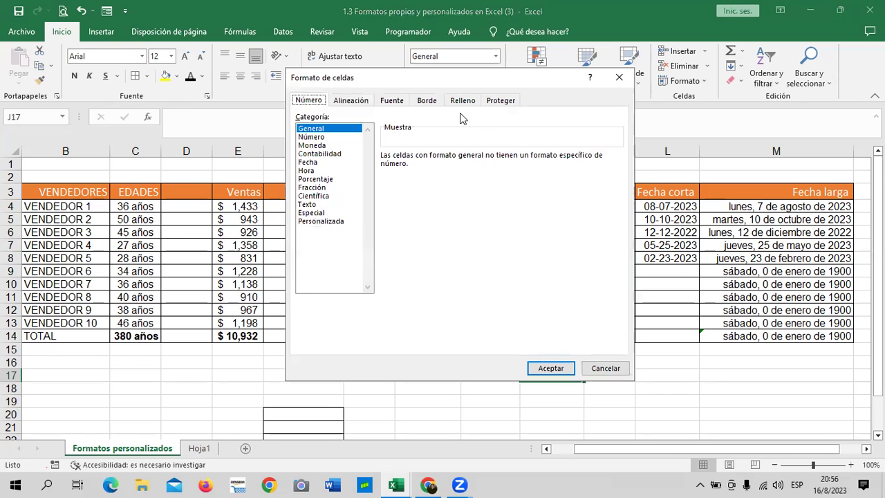
left_click(349, 102)
left_click(390, 102)
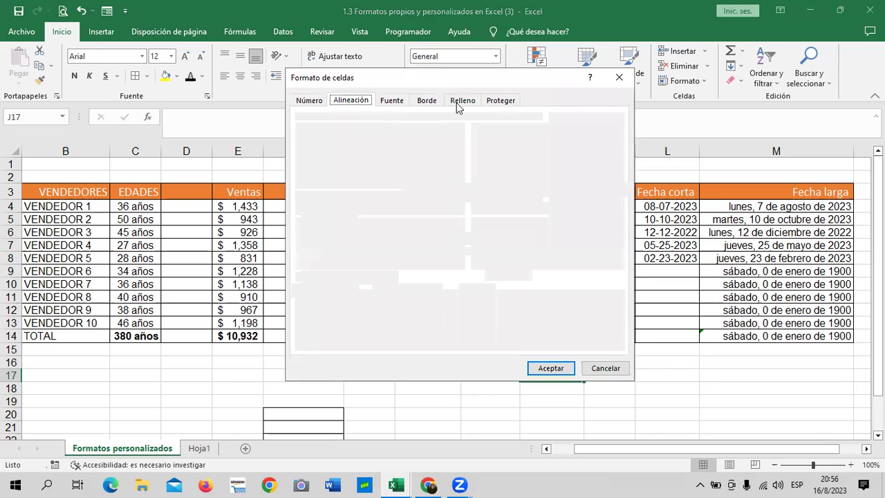
left_click(505, 102)
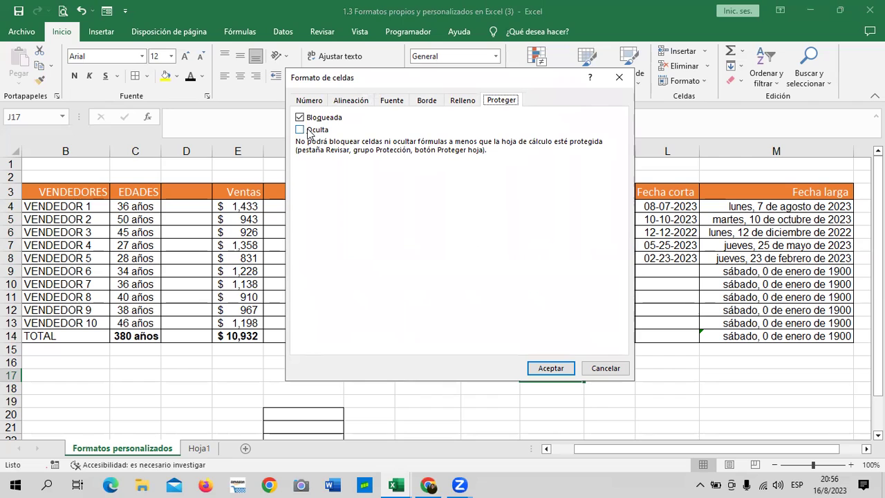
left_click(466, 100)
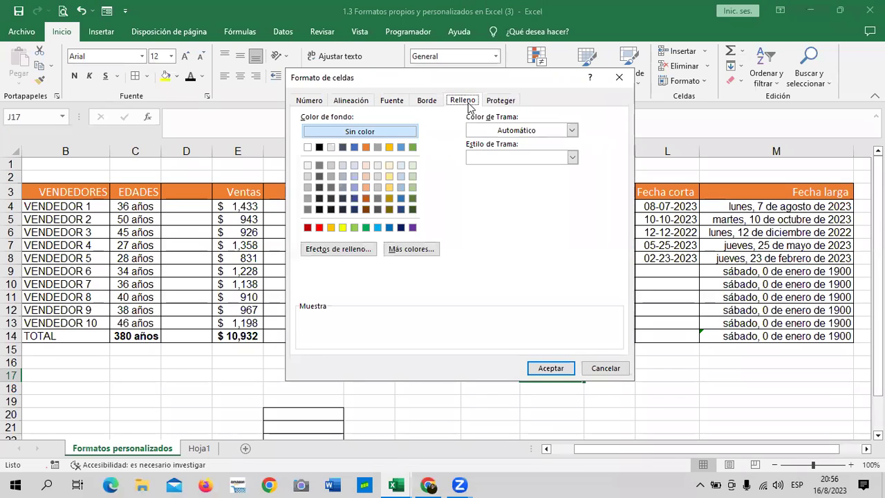
left_click(422, 102)
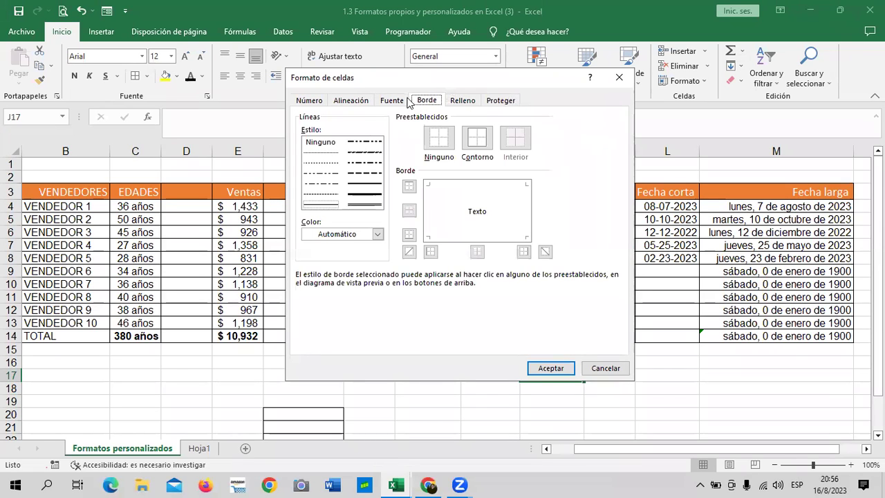
left_click(397, 105)
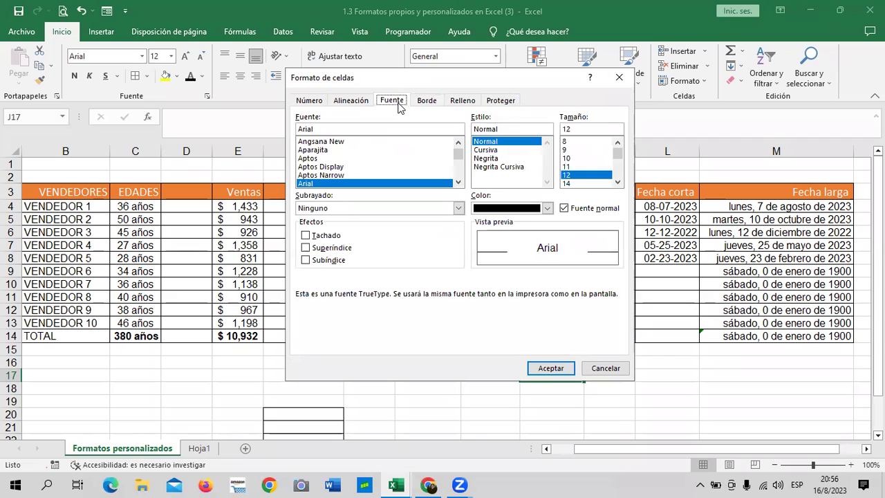
left_click(360, 102)
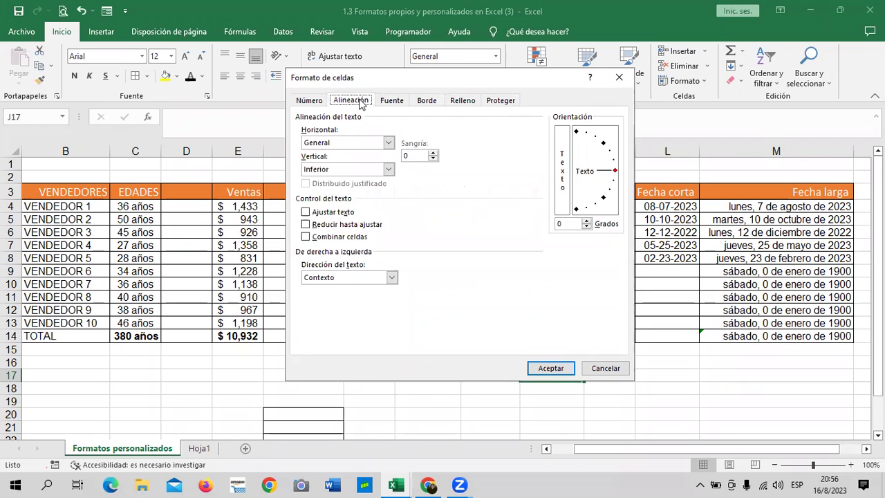
left_click(313, 100)
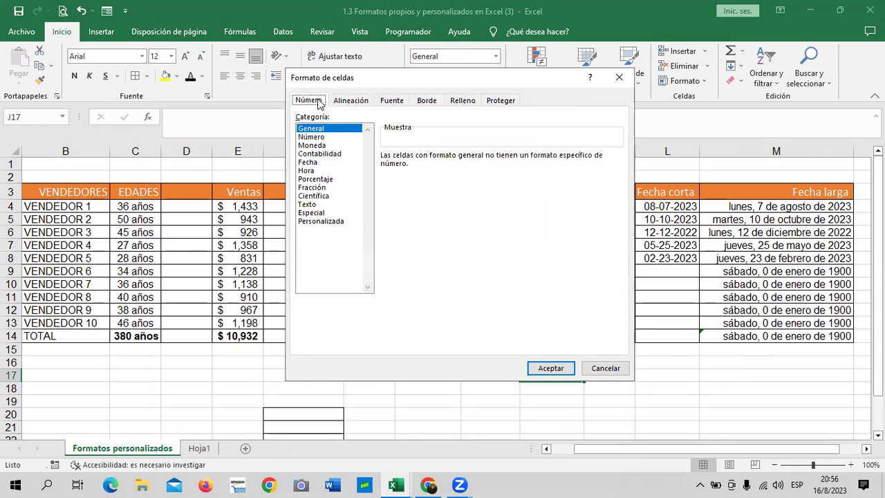
Browse the Número, Contabilidad, Porcentaje, Hora and Personalizada categories, ending on Fecha.
left_click(328, 137)
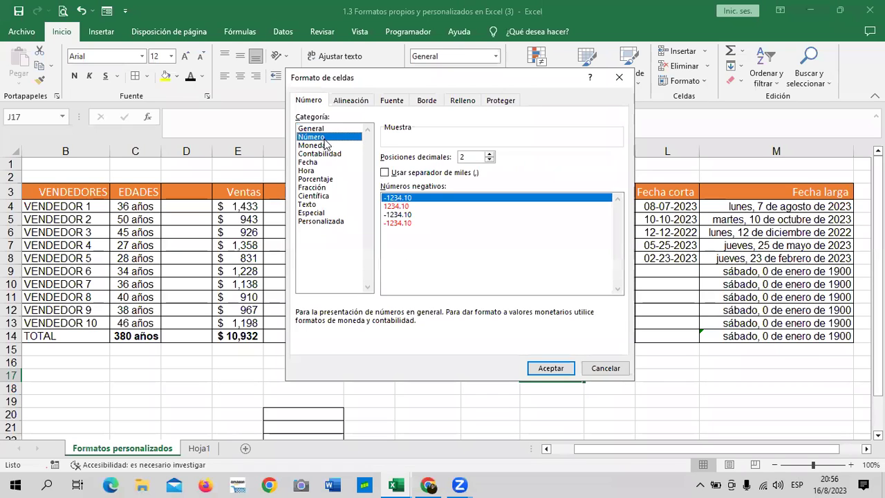
left_click(322, 155)
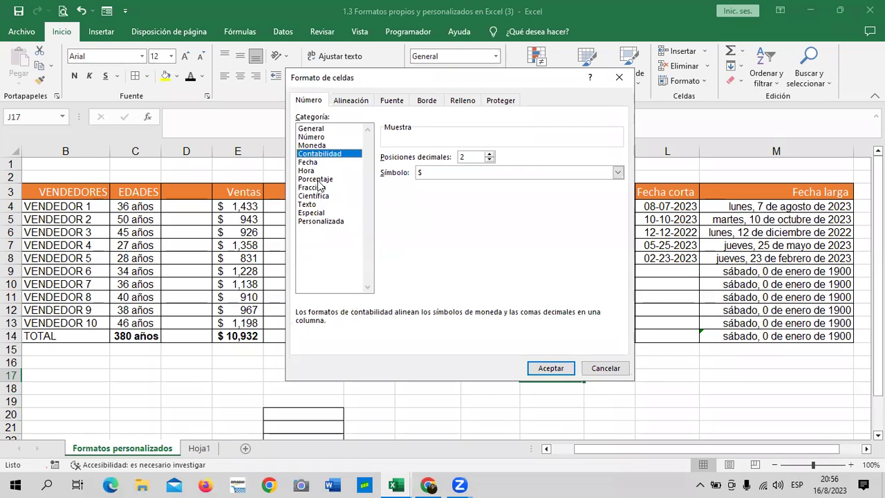
left_click(313, 170)
left_click(320, 179)
left_click(313, 171)
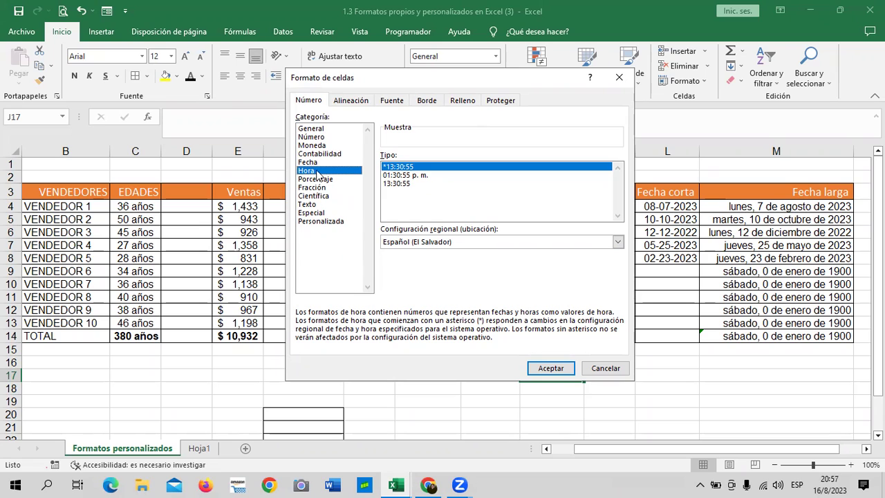
left_click(340, 223)
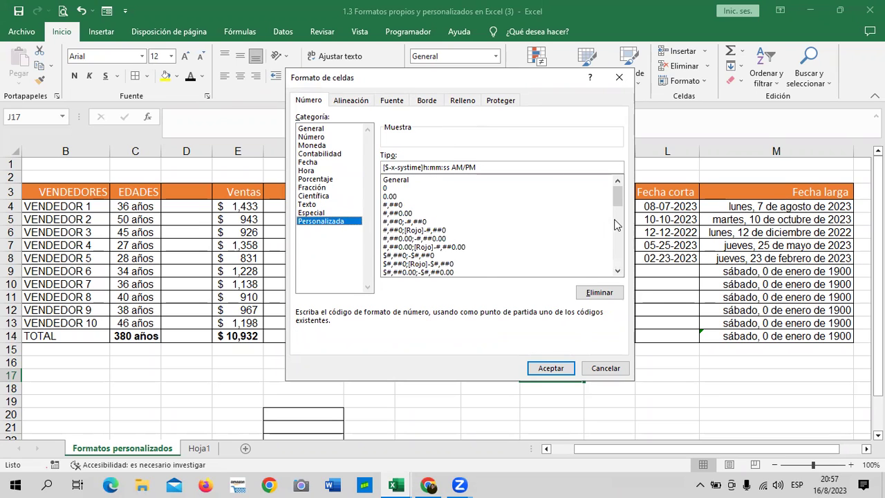
mouse_move(618, 198)
left_mouse_down()
mouse_move(619, 269)
mouse_move(621, 180)
left_mouse_up()
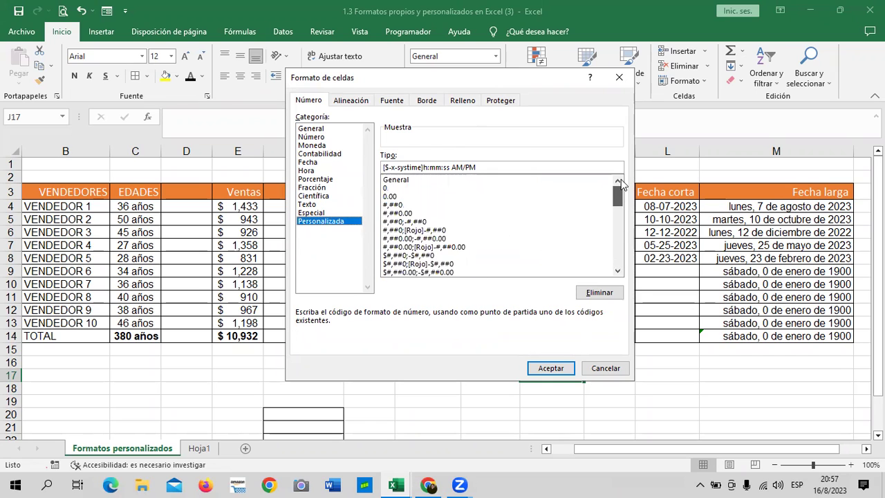
left_click(315, 180)
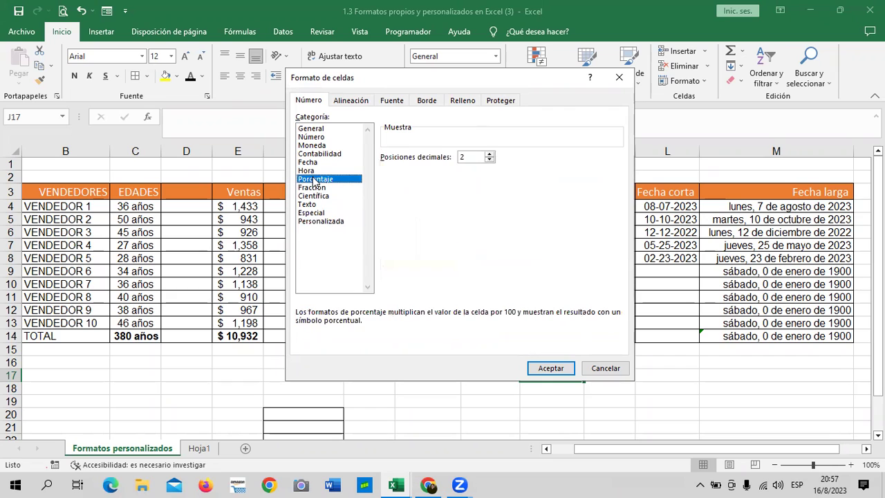
left_click(310, 171)
left_click(308, 162)
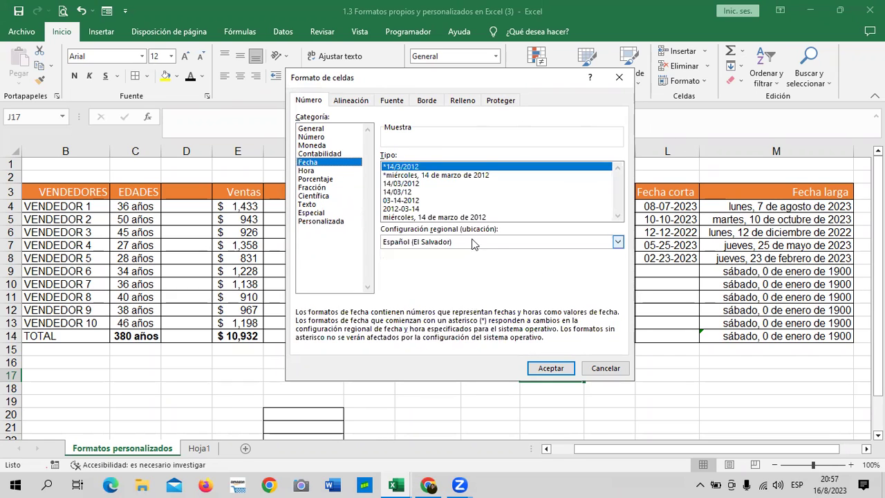
Review the regional settings list for Fecha and keep Español (El Salvador).
left_click(618, 242)
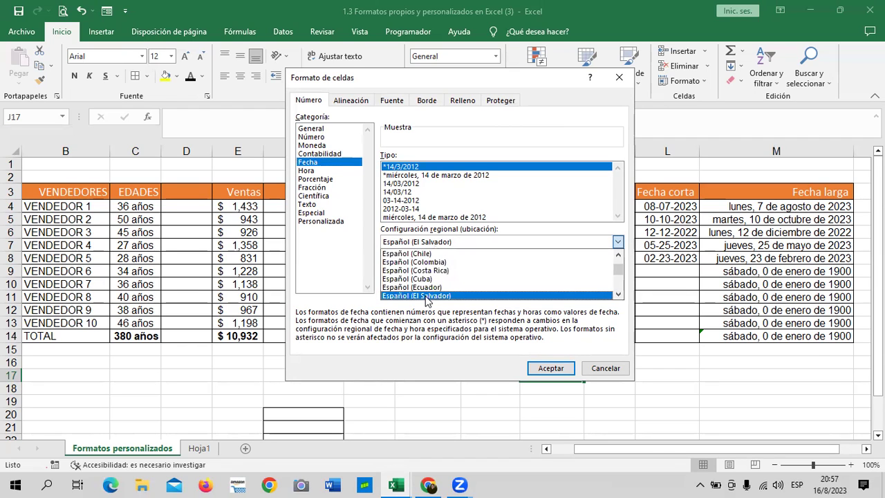
scroll(618, 263, "up", 3)
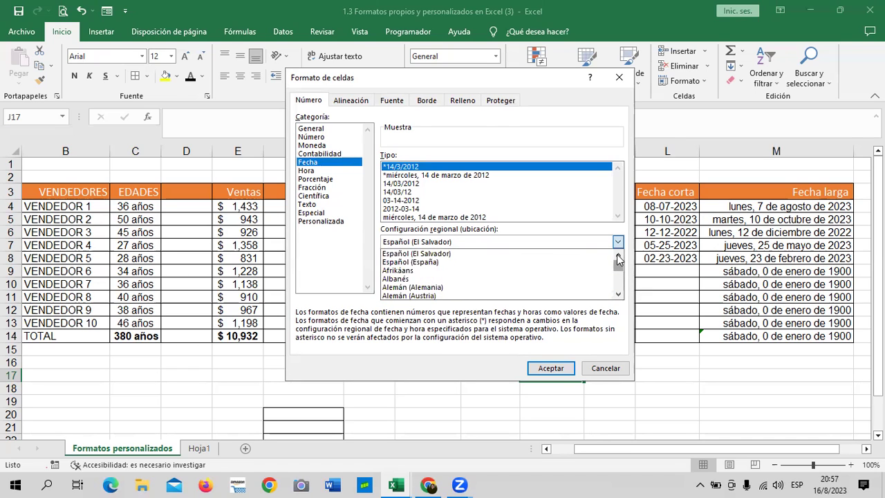
left_click(443, 254)
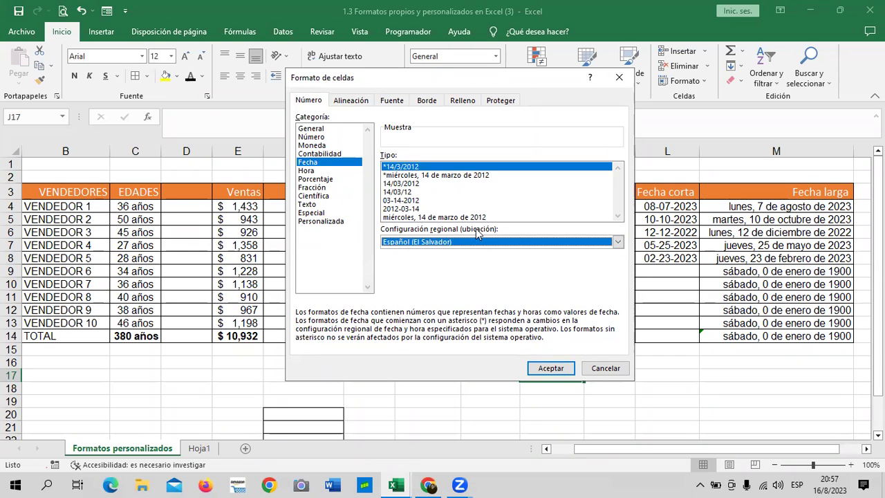
Choose the Hora time format and apply it to cell J17.
left_click(320, 170)
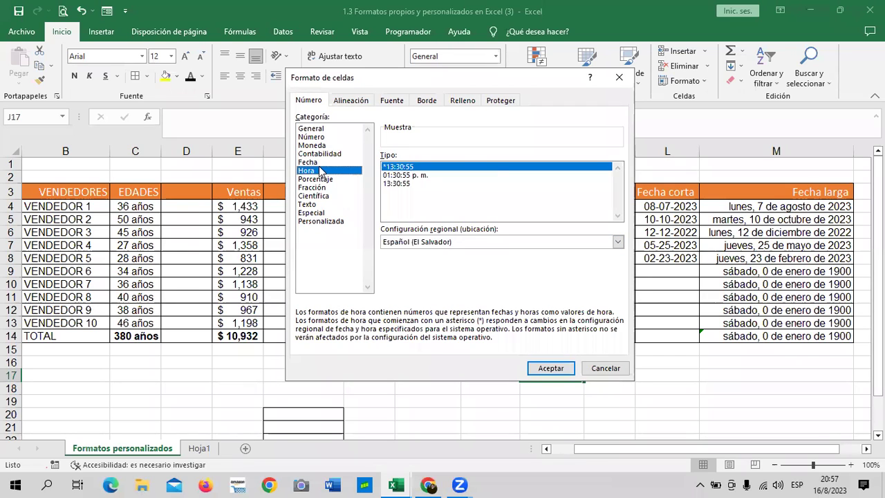
left_click(321, 163)
left_click(322, 171)
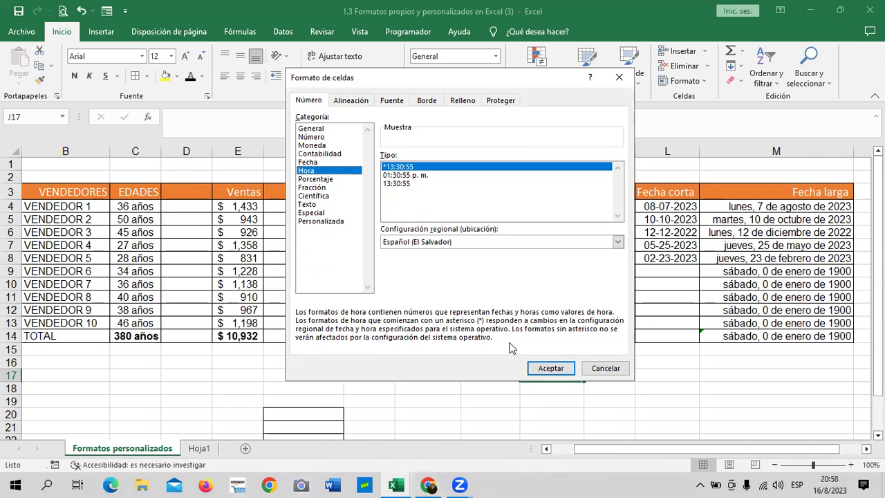
left_click(556, 368)
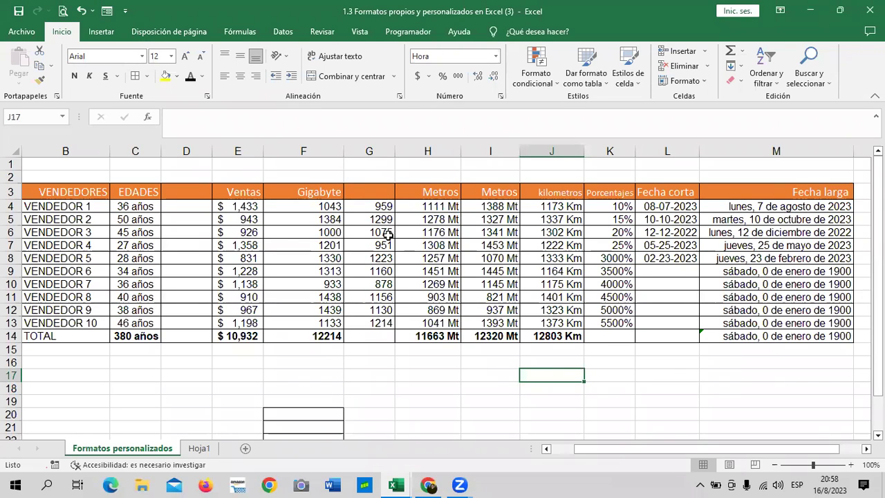
Switch to the Inglés Corporativo course and open the 1.8 Laboratorio quiz.
mouse_move(399, 485)
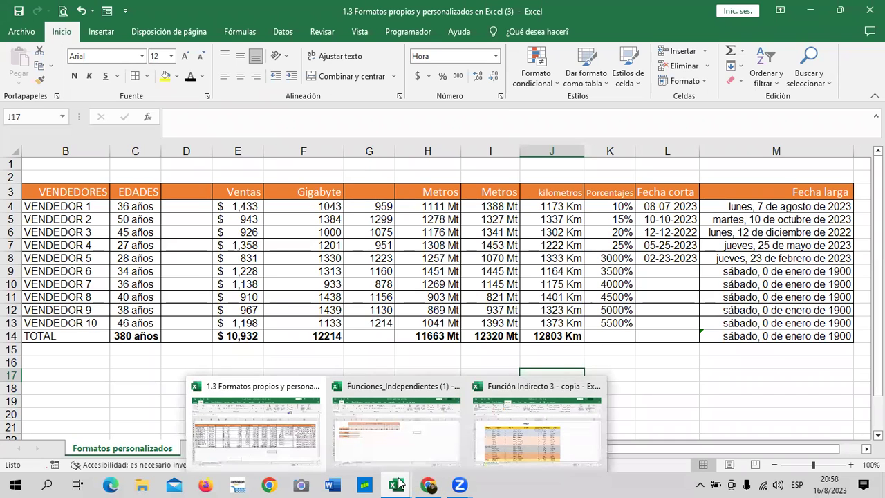
mouse_move(428, 484)
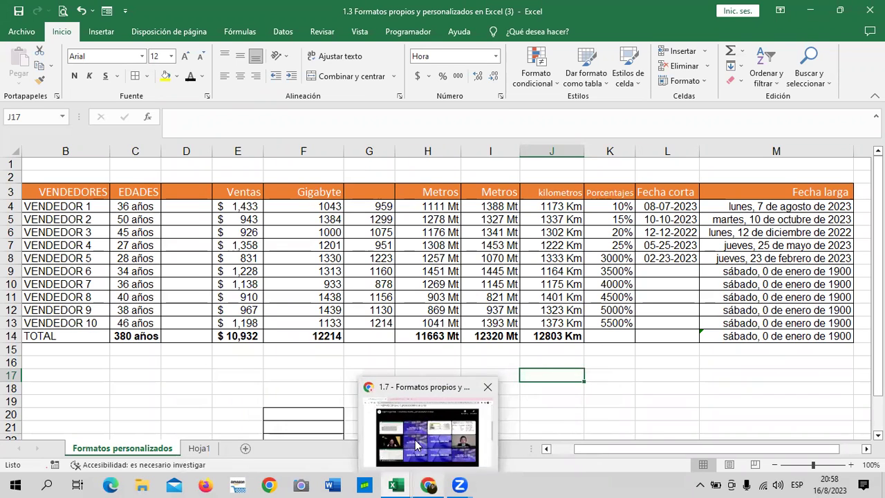
left_click(417, 445)
scroll(492, 259, "up", 2)
scroll(487, 240, "up", 1)
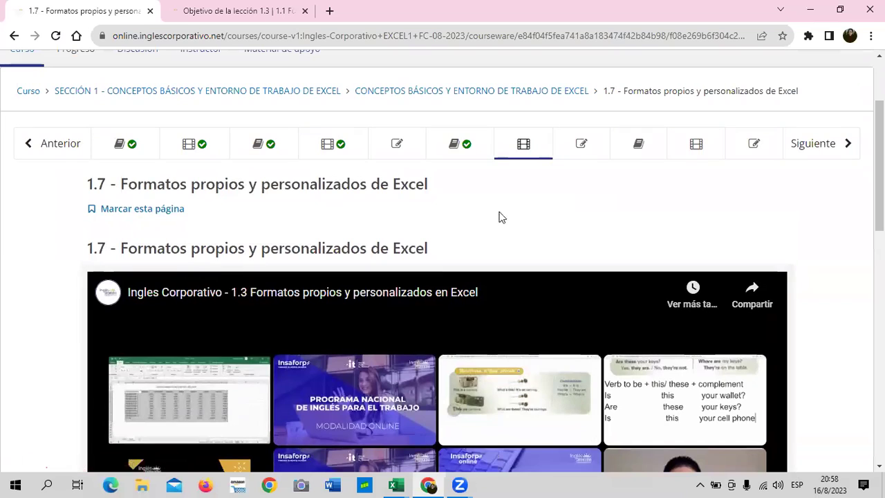
left_click(588, 148)
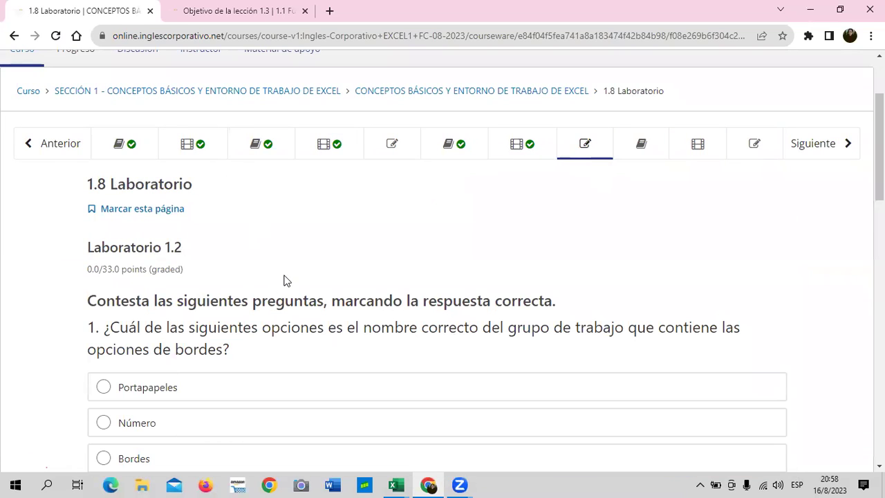
Scroll through the Laboratorio 1.2 number-format questions, still unanswered at 0.0/33.0 points.
scroll(283, 280, "down", 2)
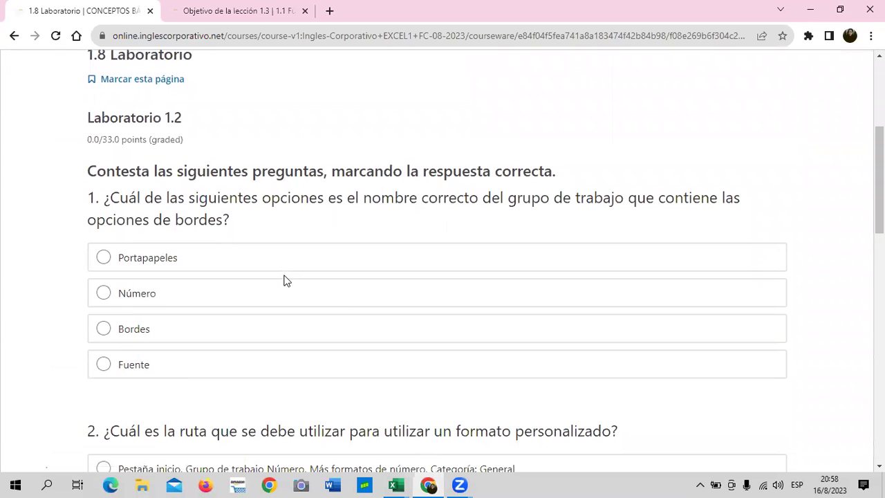
scroll(287, 278, "down", 1)
scroll(287, 279, "down", 4)
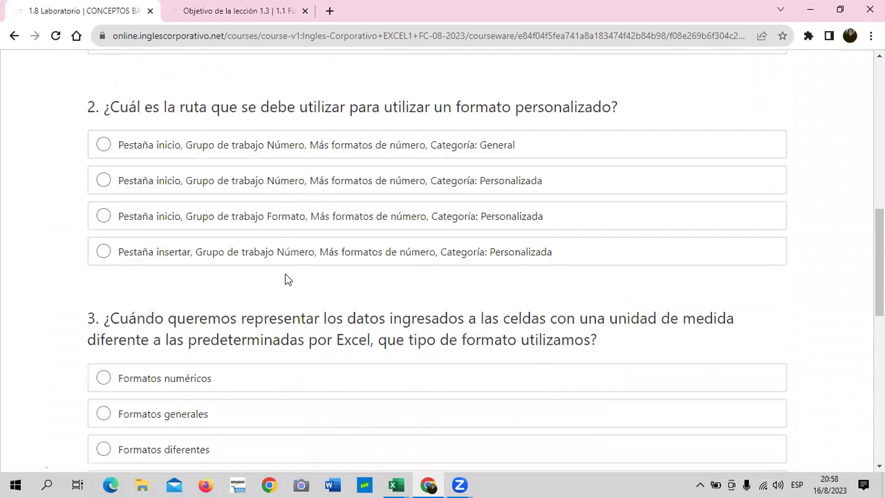
scroll(287, 279, "down", 3)
scroll(287, 278, "down", 3)
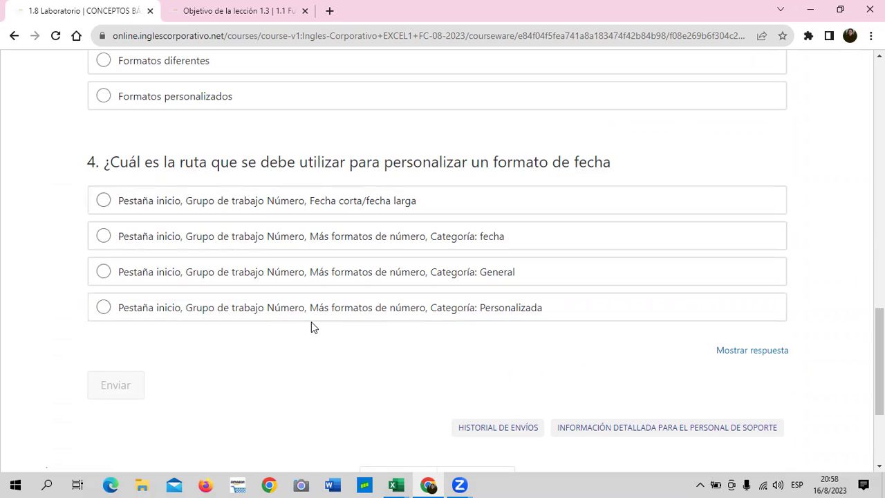
scroll(313, 325, "up", 3)
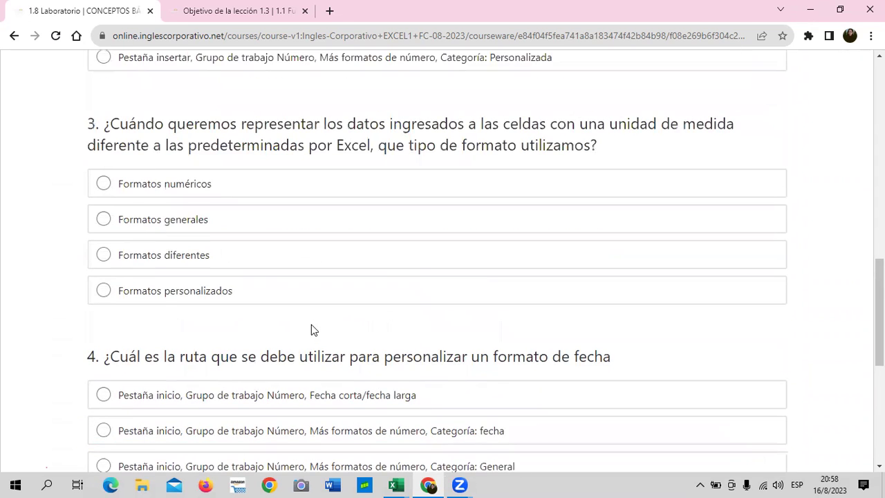
scroll(311, 324, "up", 2)
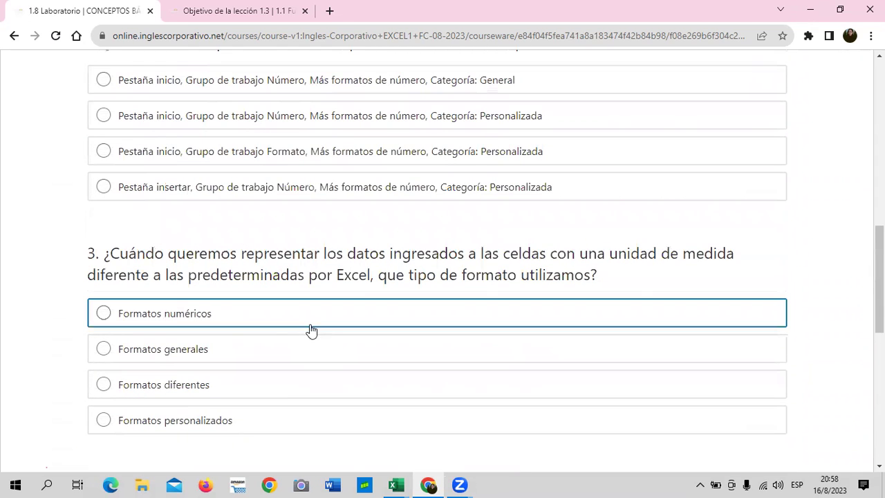
scroll(311, 329, "up", 2)
scroll(312, 325, "up", 3)
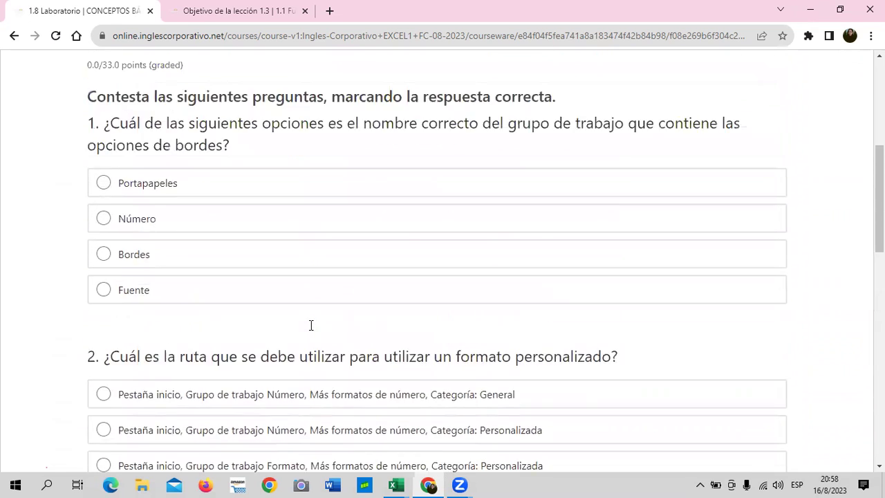
scroll(311, 325, "up", 1)
scroll(311, 331, "up", 3)
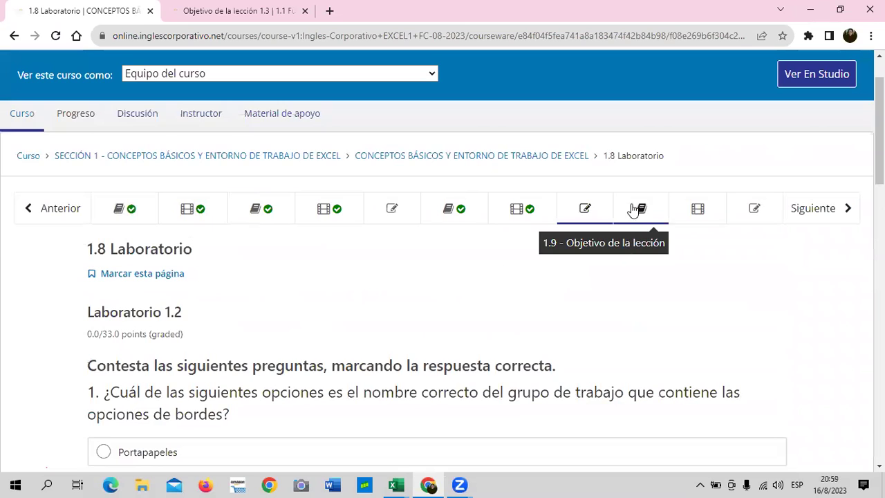
Read lesson 1.9 Objetivo de la lección on Opciones de pegado in the Portapapeles group.
left_click(659, 218)
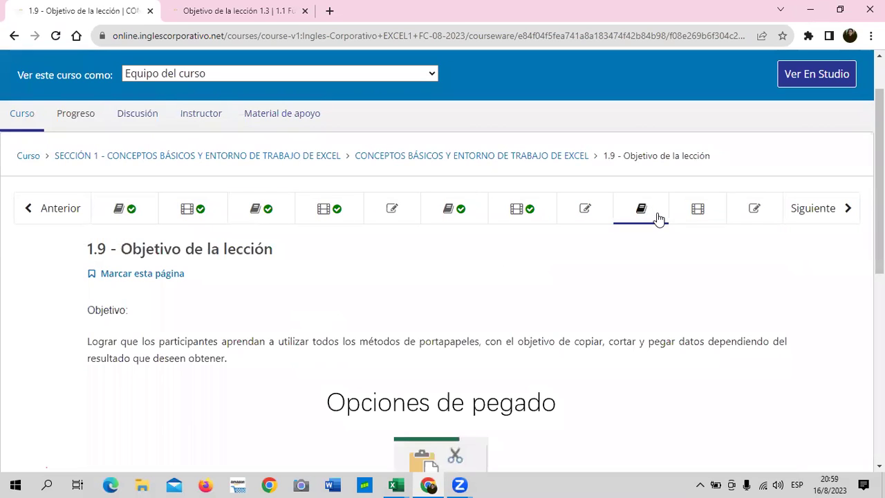
scroll(537, 309, "down", 2)
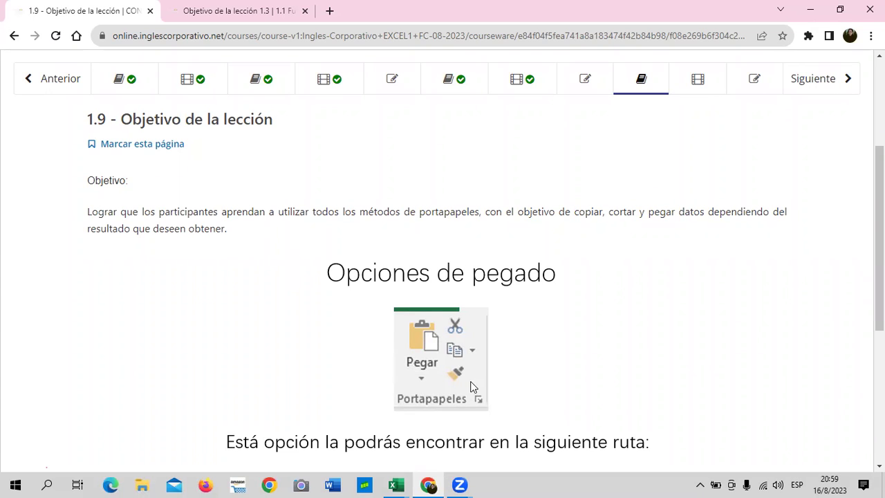
scroll(446, 309, "down", 4)
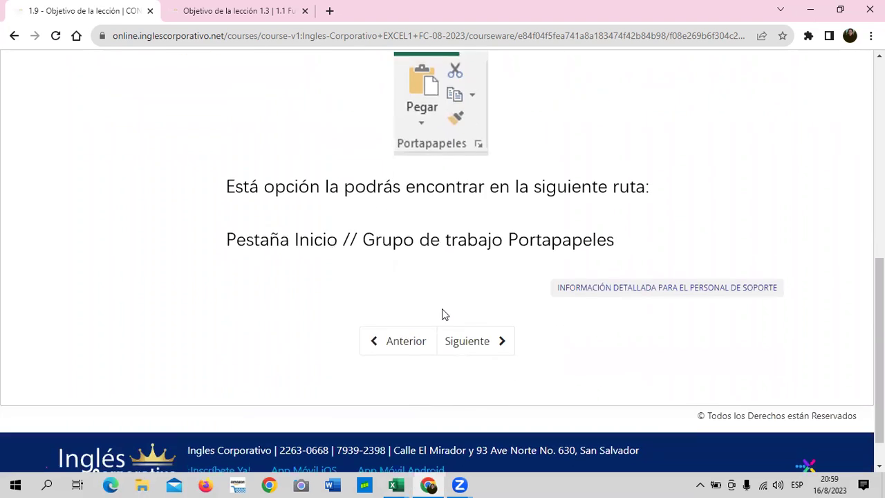
scroll(445, 314, "up", 4)
mouse_move(399, 484)
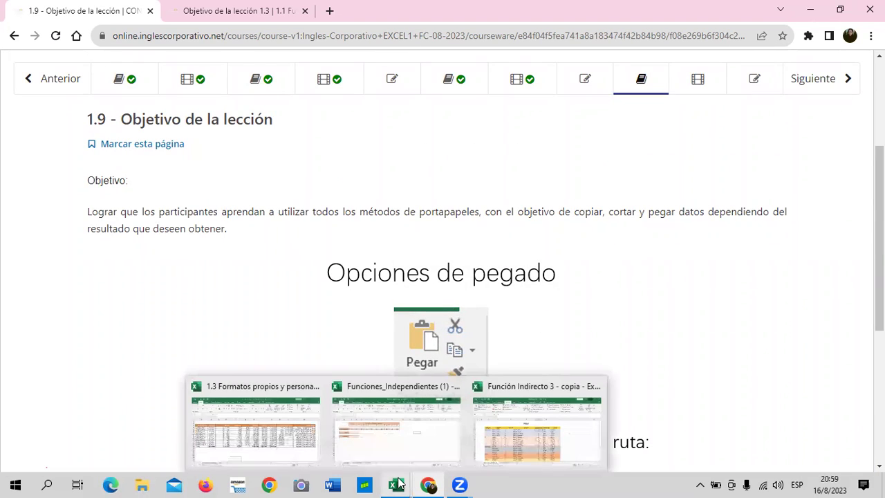
left_click(293, 449)
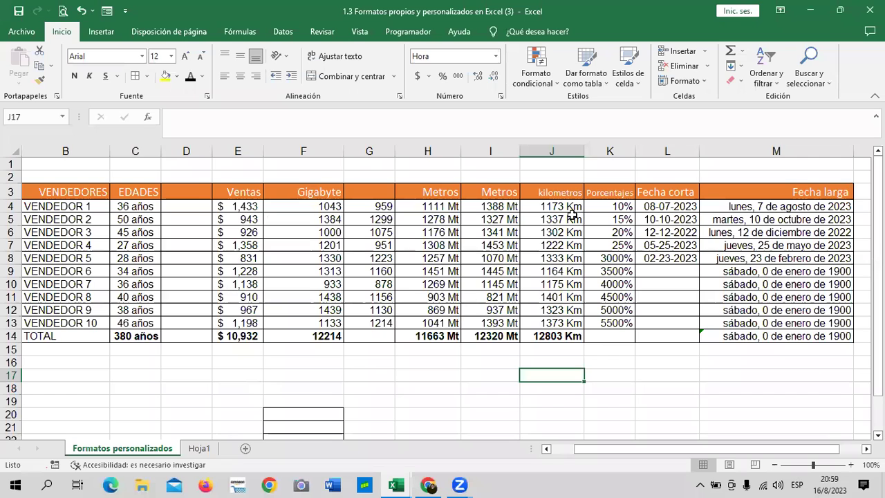
right_click(492, 245)
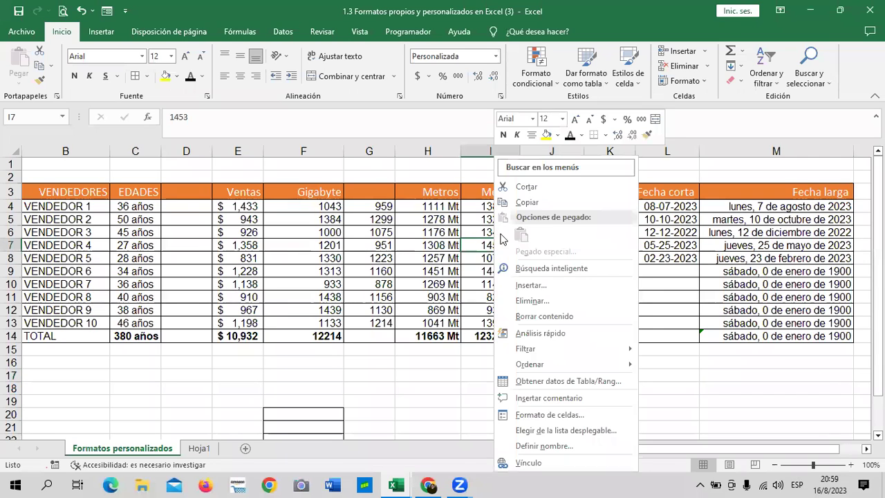
left_click(526, 202)
left_click(477, 374)
right_click(488, 372)
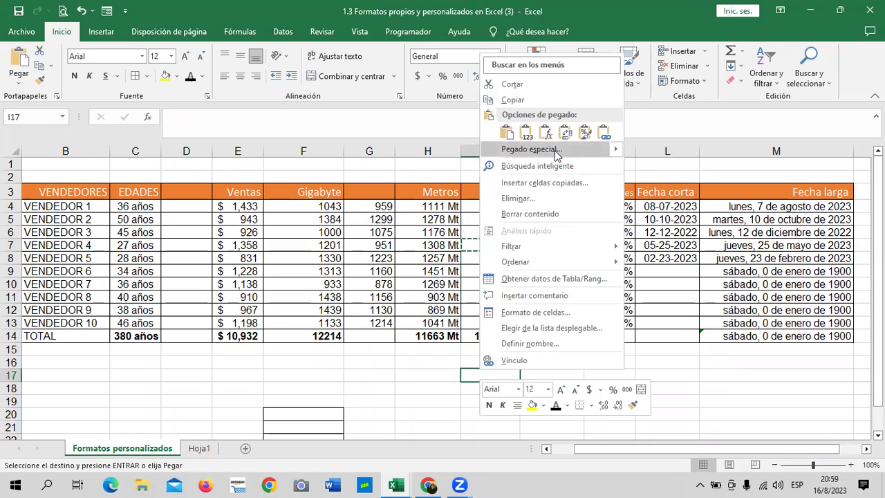
mouse_move(617, 153)
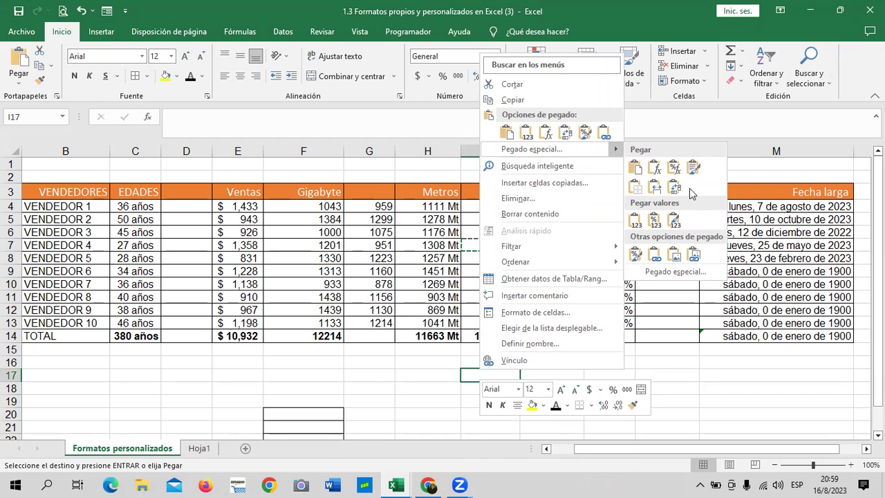
left_click(562, 146)
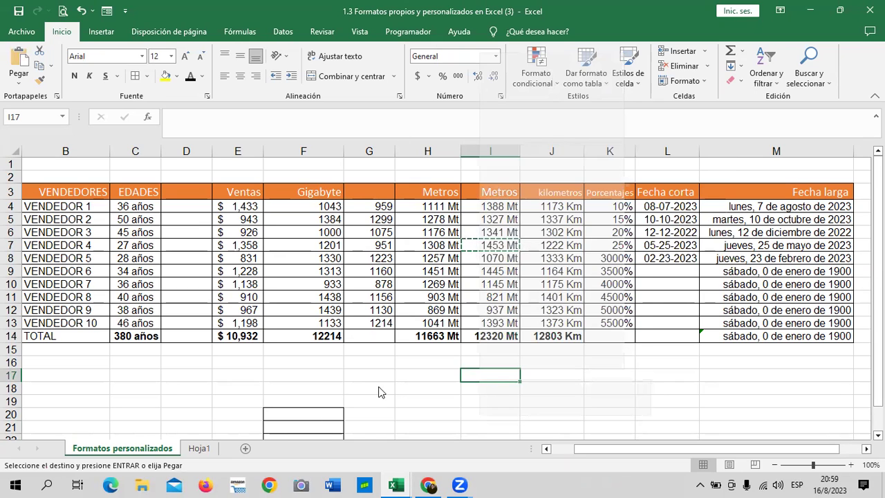
key("Escape")
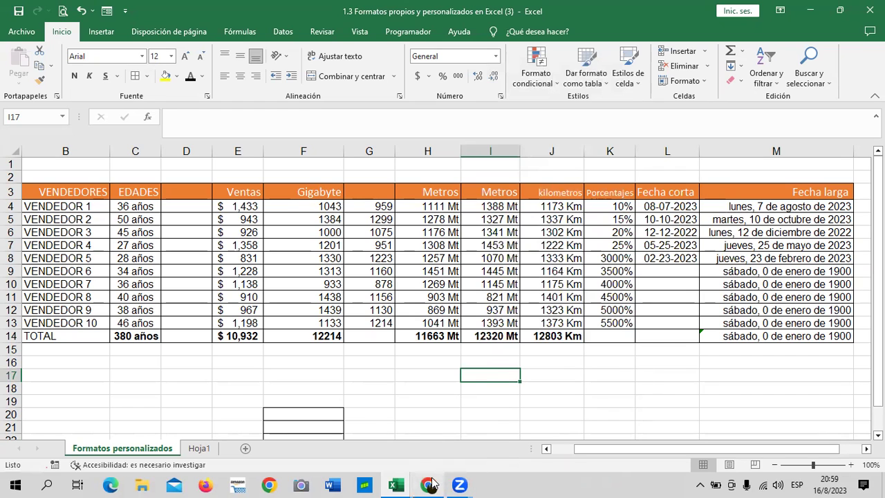
Return to lesson 1.9's Opciones de pegado page showing the Pestaña Inicio // Portapapeles route.
mouse_move(430, 484)
left_click(449, 428)
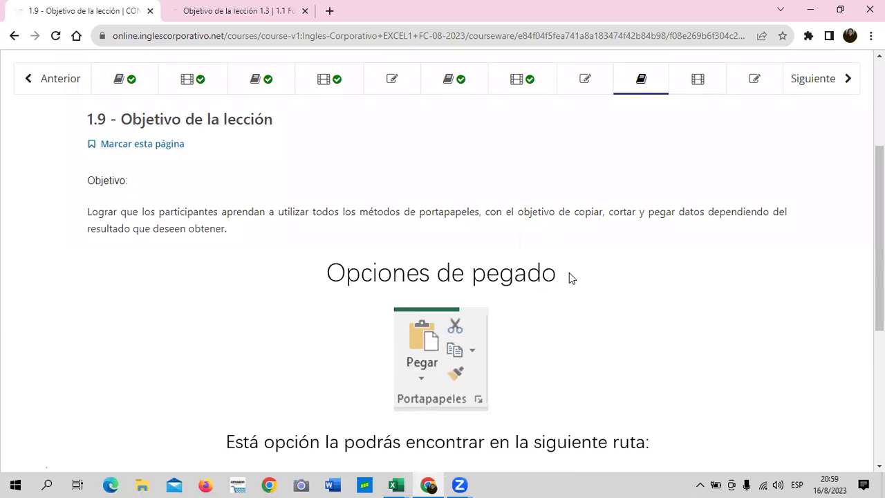
scroll(537, 277, "down", 4)
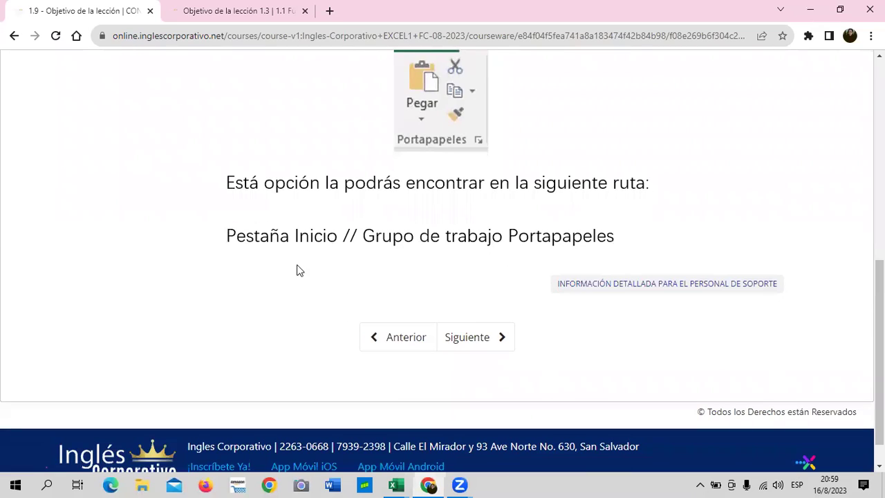
scroll(518, 279, "up", 3)
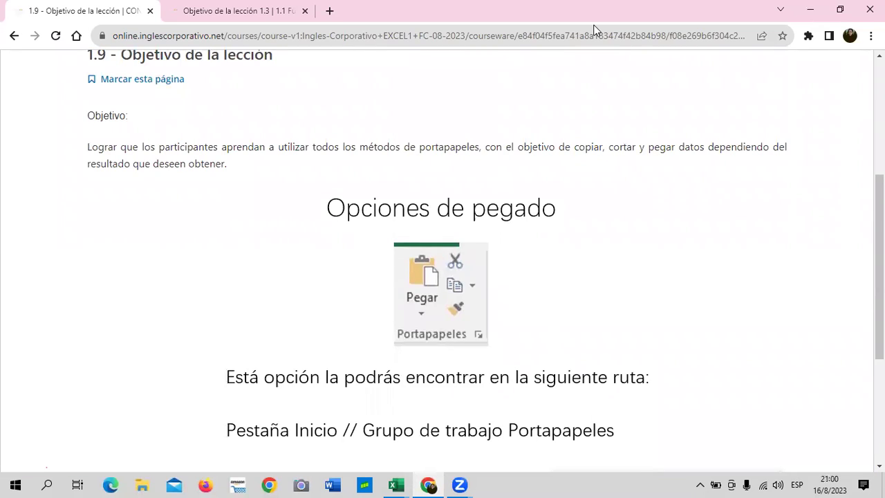